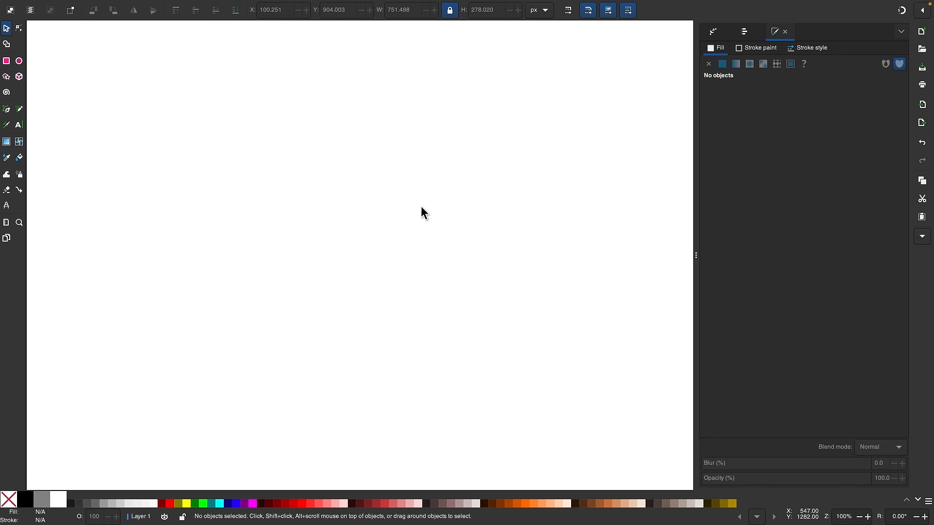
- Draw a black rectangle about 199 by 344 px in the middle of the canvas and convert it to a path
{"action": "left_click", "coordinate": [7, 60]}
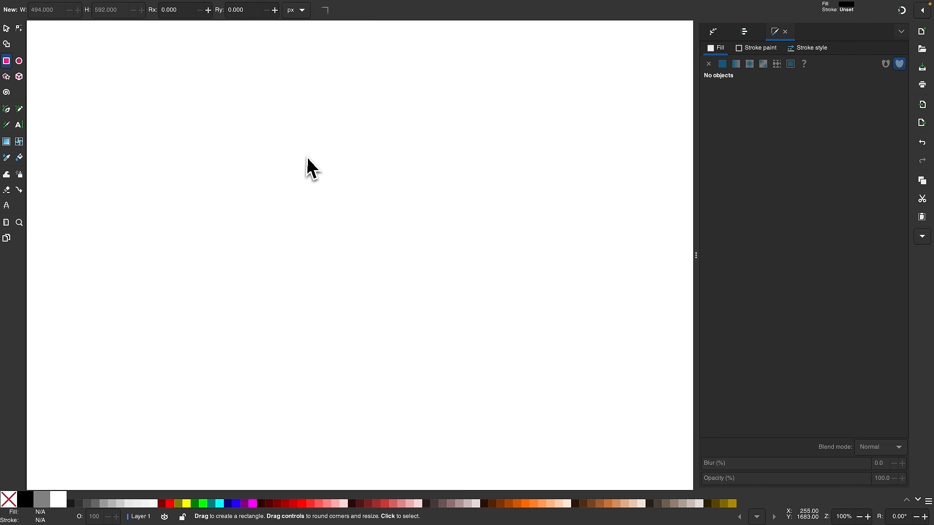
{"action": "left_click_drag", "start_coordinate": [304, 149], "coordinate": [401, 316]}
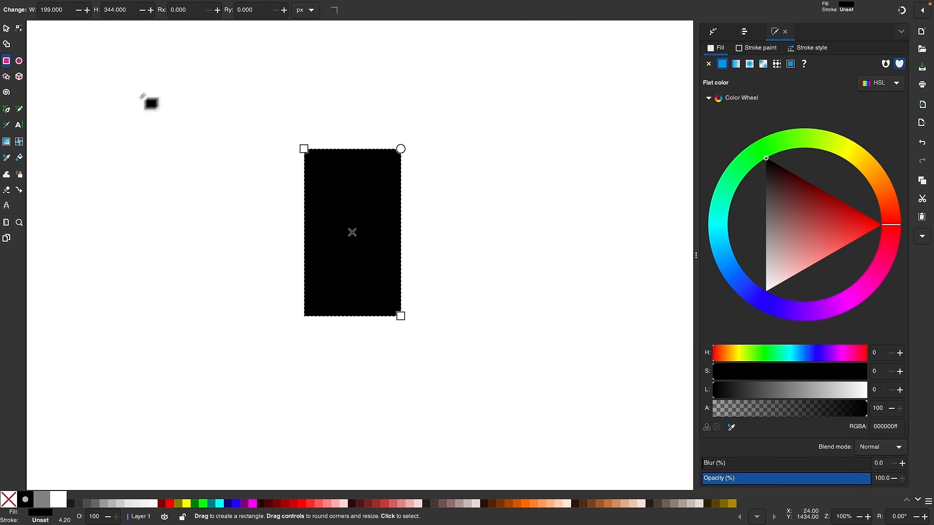
{"action": "left_click", "coordinate": [194, 6]}
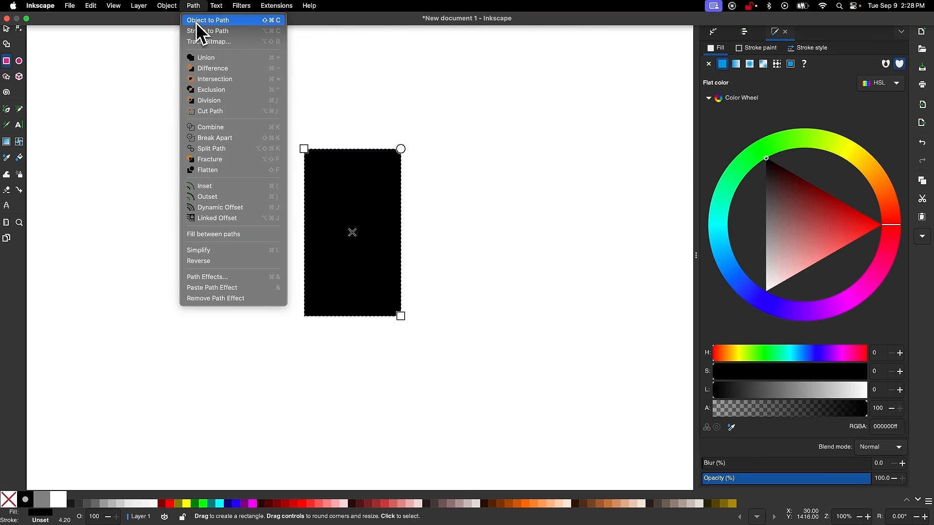
{"action": "left_click", "coordinate": [200, 21]}
- Reshape the rectangle's nodes into a tapered trapezoid about 291 px wide and 483 px high, with a wide base and narrow top
{"action": "left_click", "coordinate": [19, 30]}
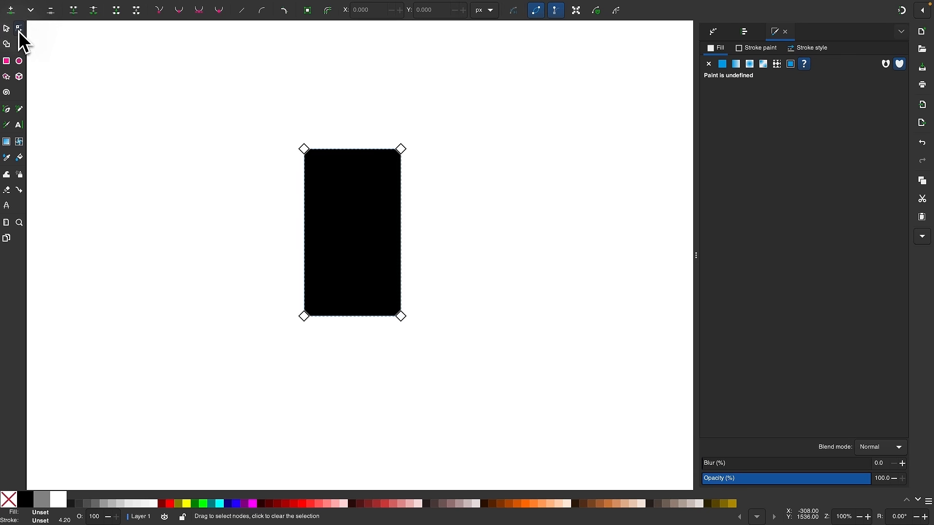
{"action": "left_click_drag", "start_coordinate": [480, 342], "coordinate": [291, 288]}
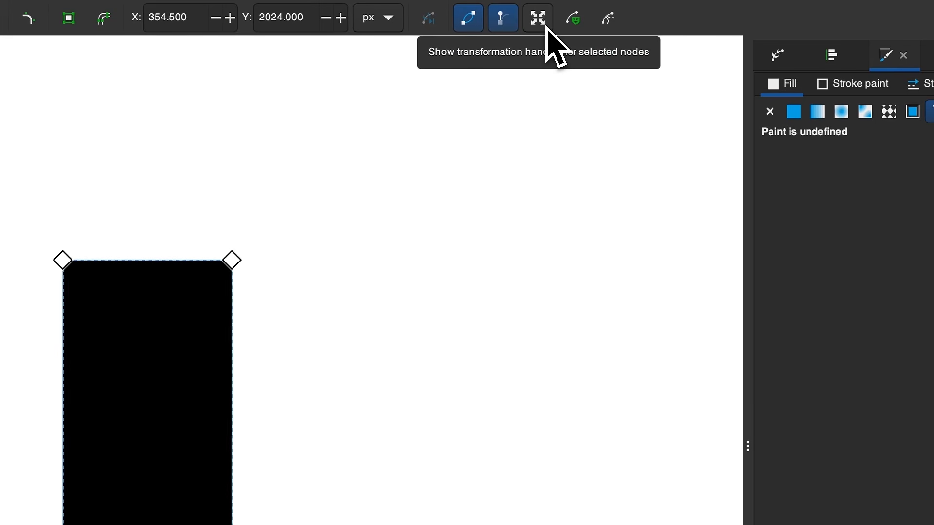
{"action": "left_click", "coordinate": [543, 23]}
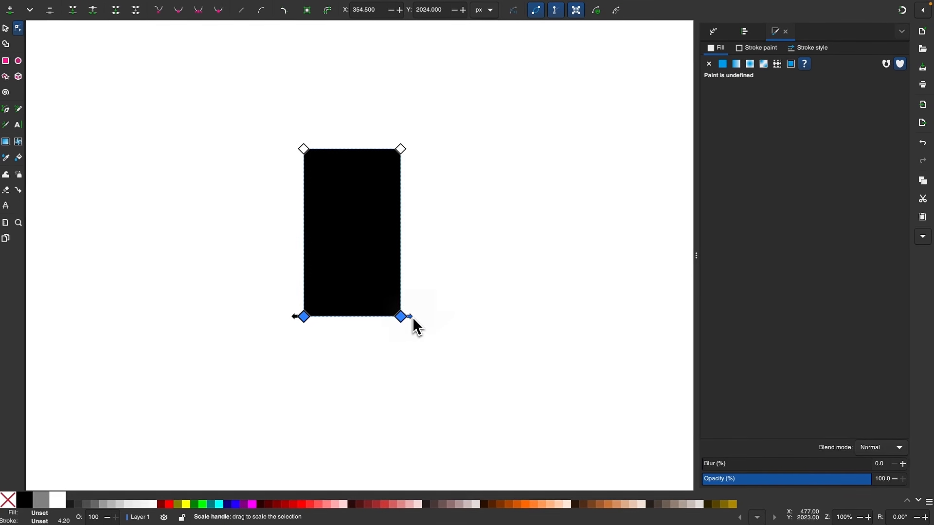
{"action": "left_click_drag", "start_coordinate": [413, 320], "coordinate": [370, 95]}
{"action": "left_click_drag", "start_coordinate": [400, 149], "coordinate": [374, 152]}
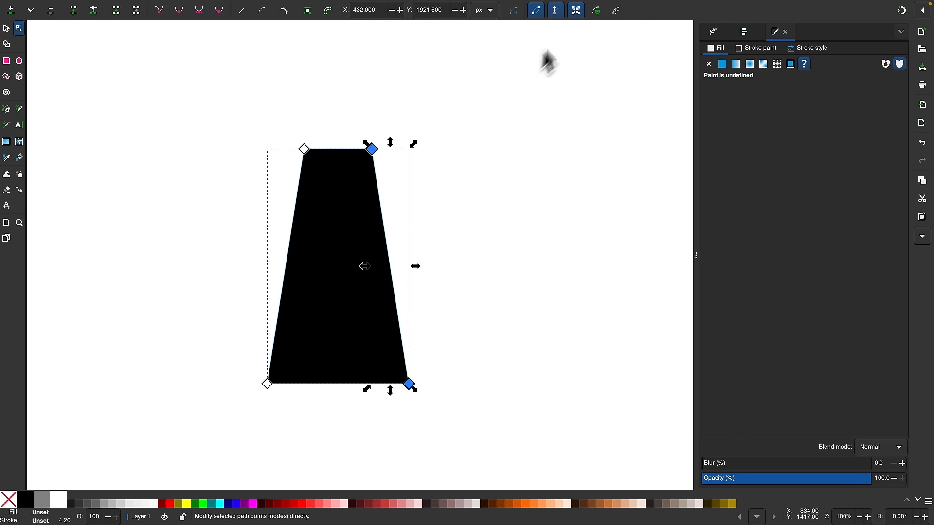
{"action": "left_click", "coordinate": [577, 12]}
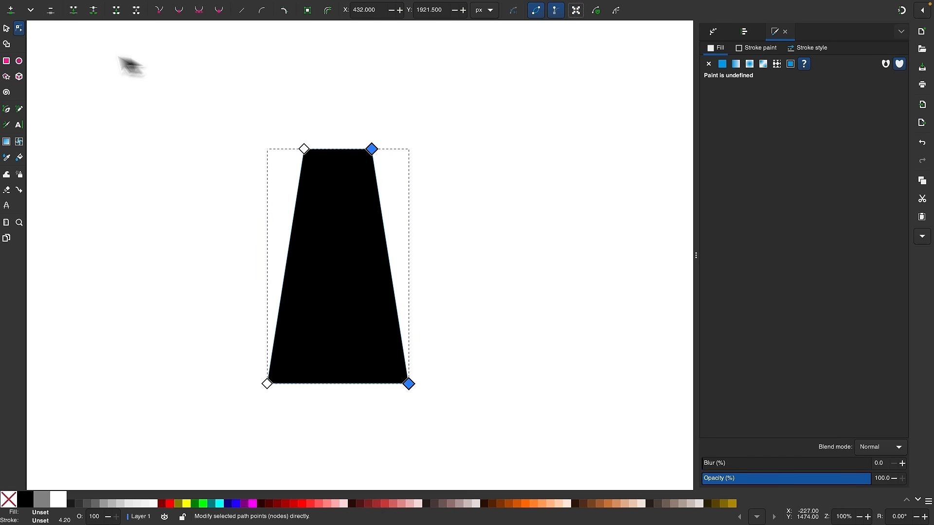
- Reposition the trapezoid and scale it proportionally down to about 197 by 327 px
{"action": "left_click", "coordinate": [6, 28]}
{"action": "left_click_drag", "start_coordinate": [316, 261], "coordinate": [355, 242]}
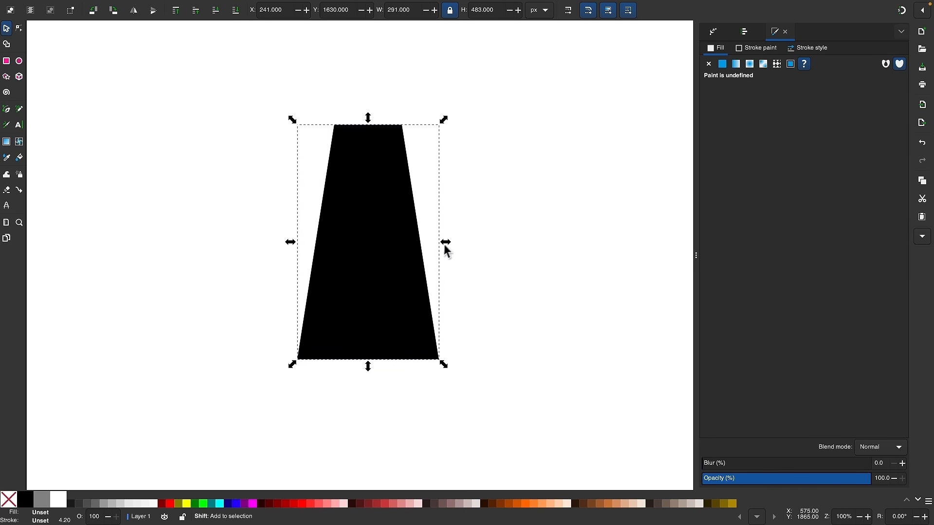
{"action": "left_click_drag", "start_coordinate": [449, 242], "coordinate": [424, 220]}
{"action": "left_click", "coordinate": [525, 297]}
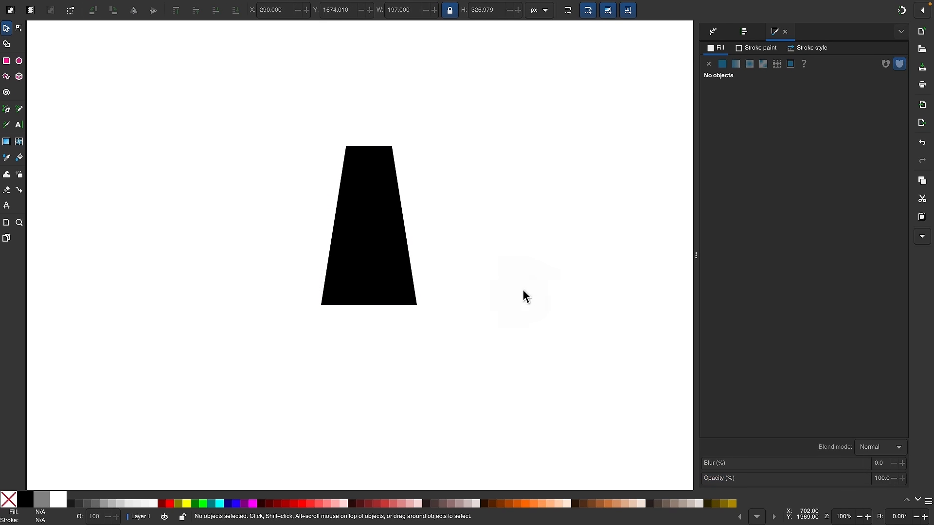
- Draw an ellipse over the trapezoid's lower end, centre it by eye and resize it to about 244 by 198 px
{"action": "left_click", "coordinate": [19, 62]}
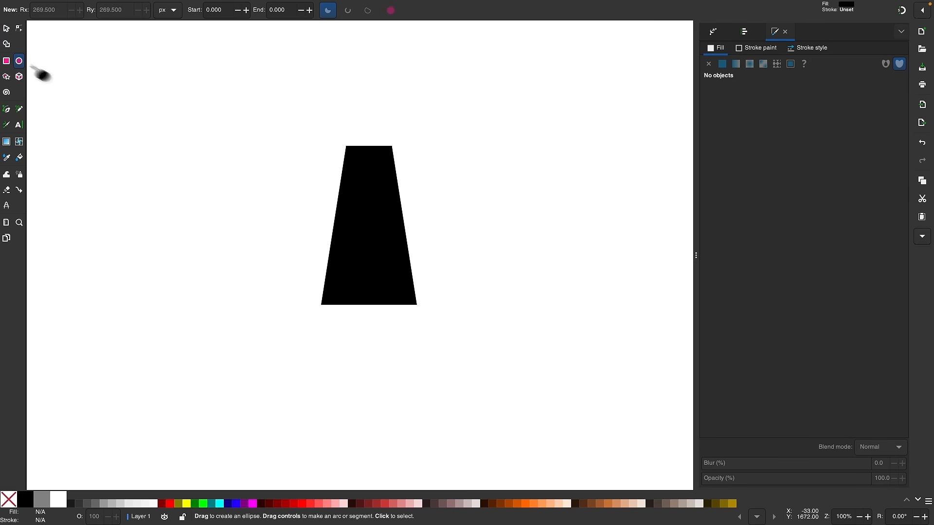
{"action": "left_click_drag", "start_coordinate": [301, 254], "coordinate": [427, 354]}
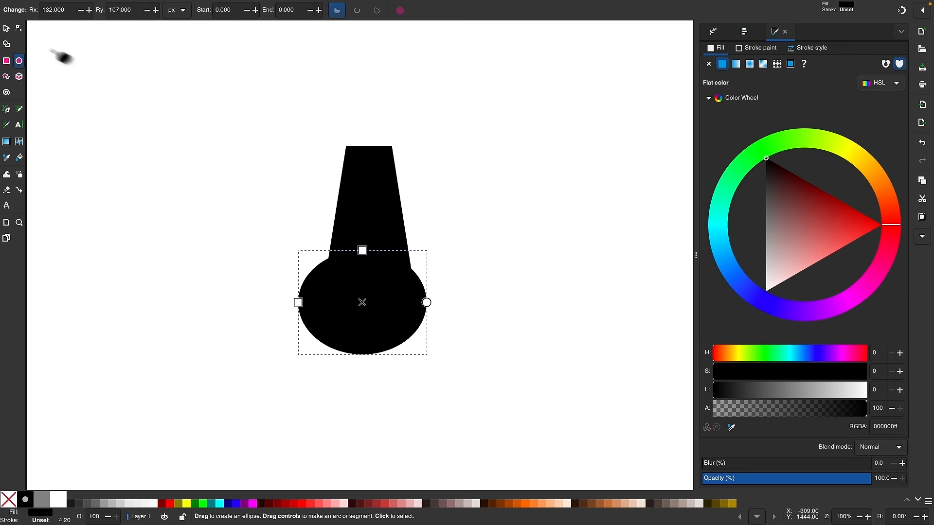
{"action": "left_click", "coordinate": [7, 28]}
{"action": "left_click_drag", "start_coordinate": [379, 304], "coordinate": [388, 295]}
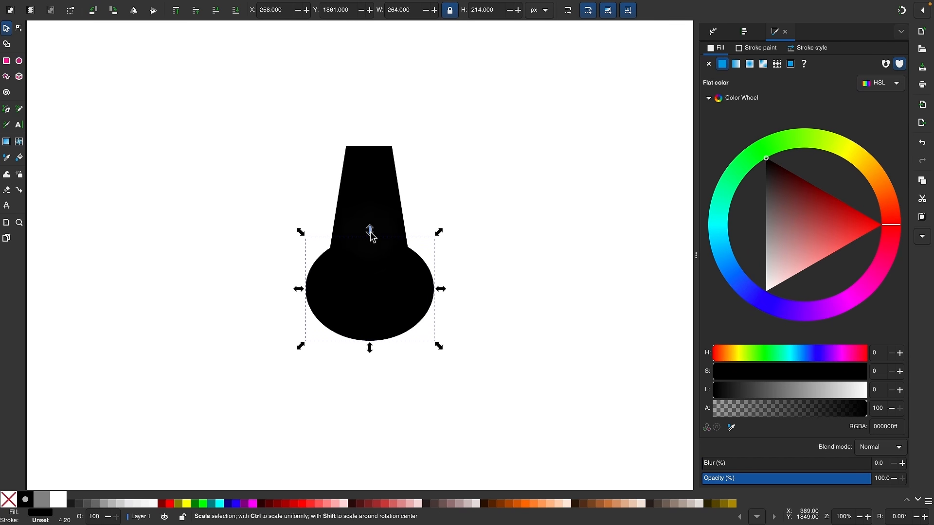
{"action": "left_click_drag", "start_coordinate": [372, 236], "coordinate": [381, 276]}
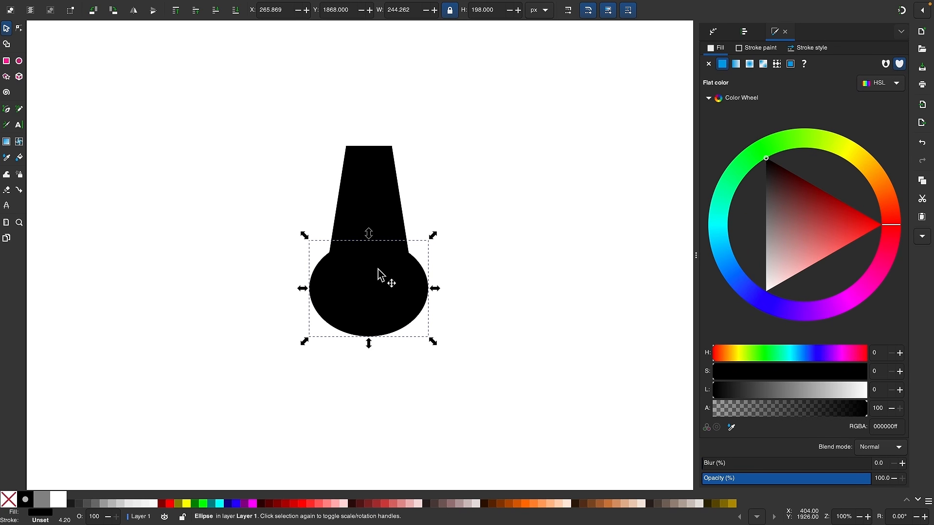
- Centre the trapezoid and ellipse on a common vertical axis relative to the last selected object, and union them into one path
{"action": "left_click_drag", "start_coordinate": [501, 382], "coordinate": [253, 89]}
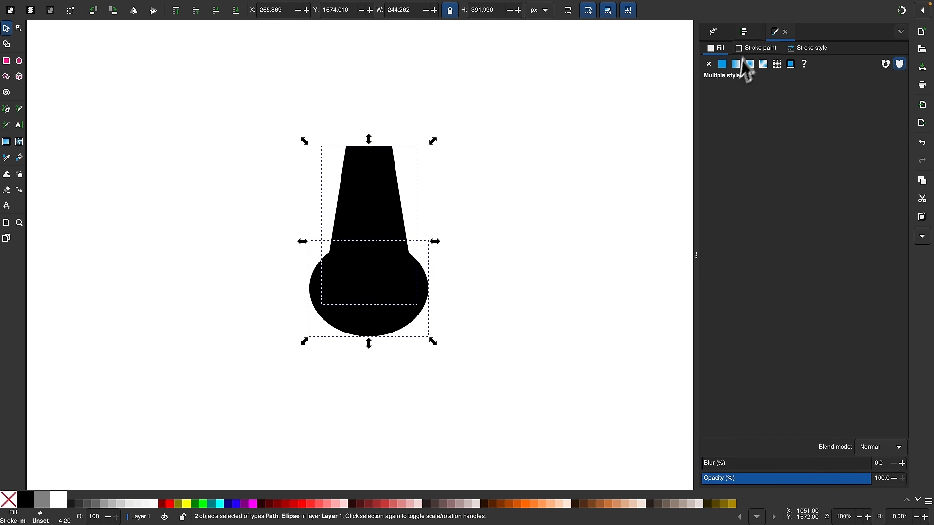
{"action": "left_click", "coordinate": [744, 33]}
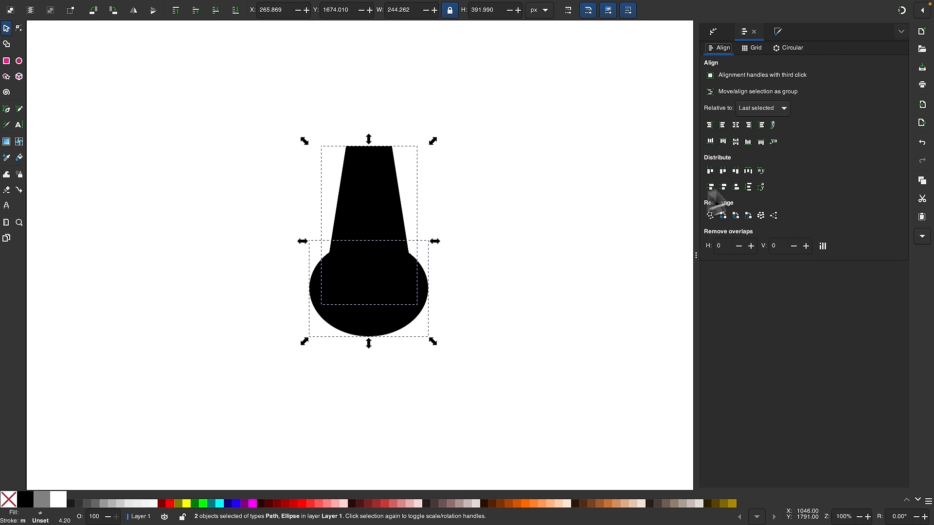
{"action": "left_click", "coordinate": [164, 9]}
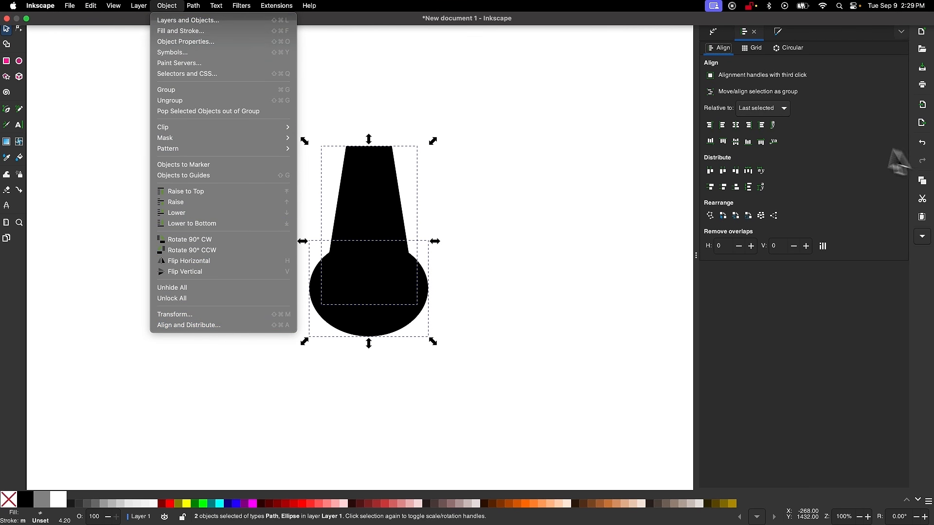
{"action": "left_click", "coordinate": [189, 325]}
{"action": "left_click", "coordinate": [782, 109]}
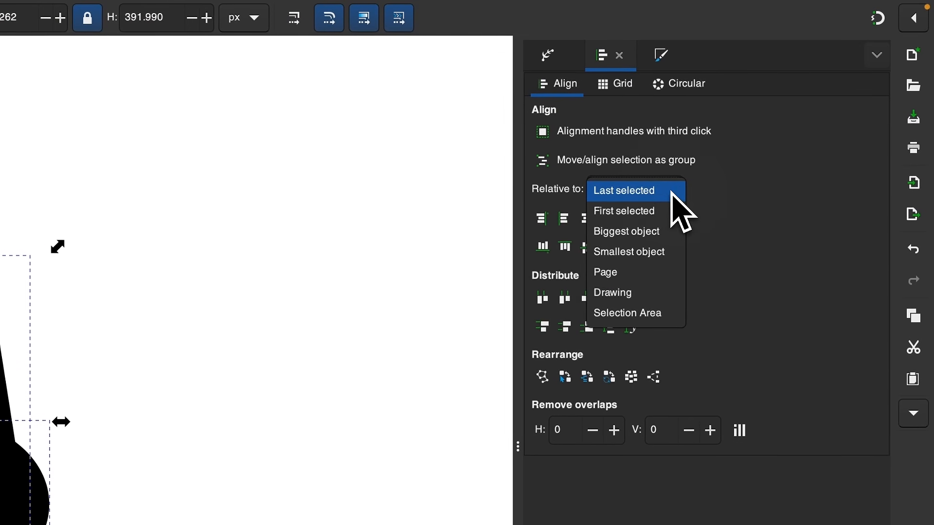
{"action": "left_click", "coordinate": [632, 194]}
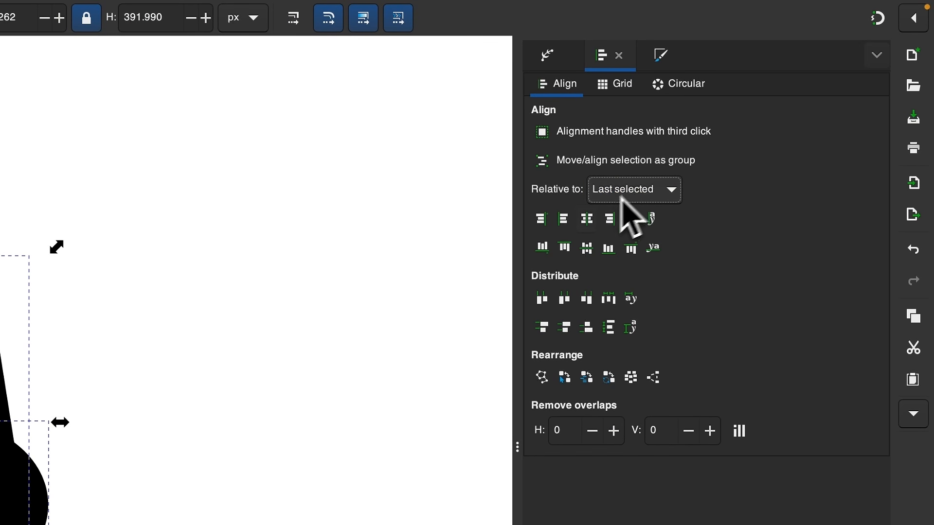
{"action": "left_click", "coordinate": [587, 220]}
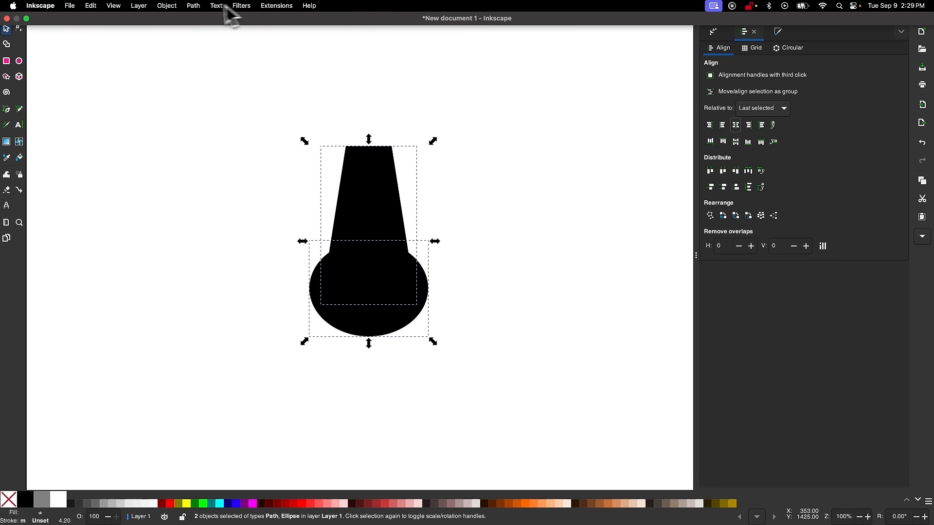
{"action": "left_click", "coordinate": [194, 6]}
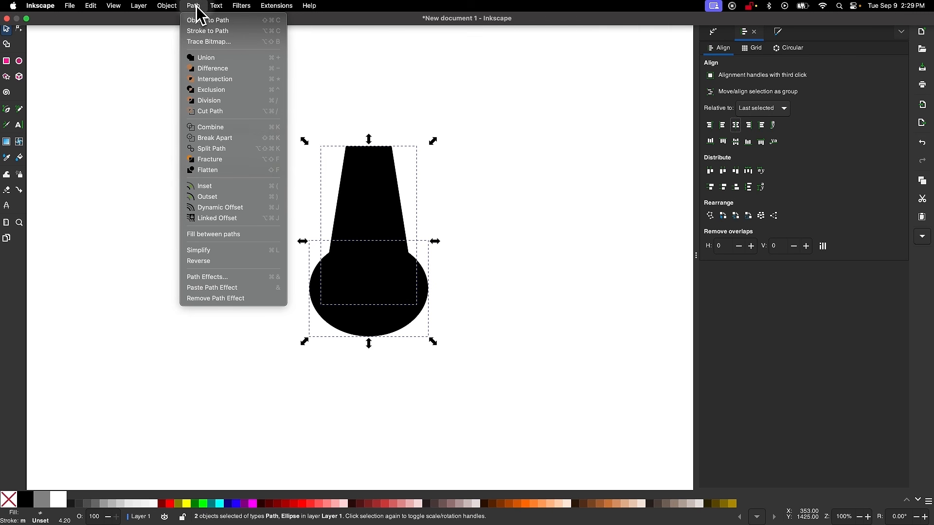
{"action": "left_click", "coordinate": [202, 60]}
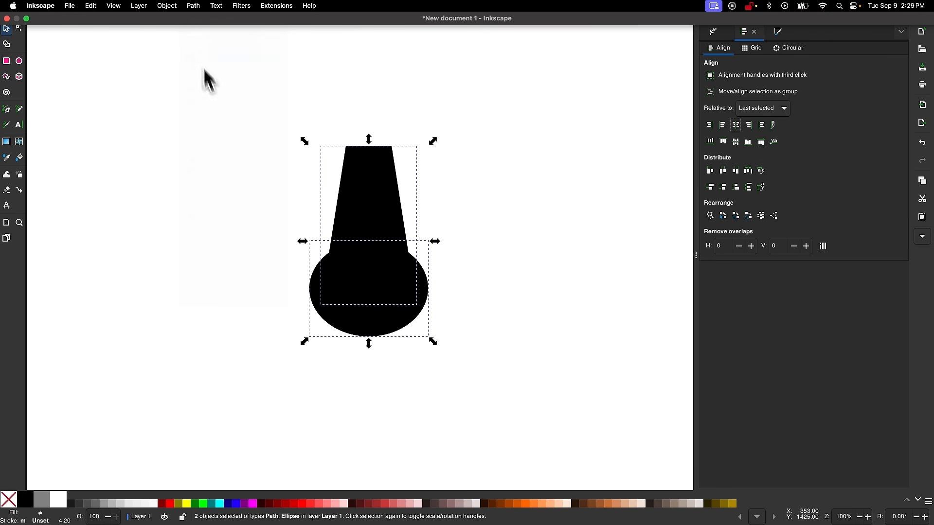
- Round the two inner corners where the neck meets the bulb with the Corners path effect and convert the result to a path
{"action": "scroll", "coordinate": [371, 284], "scroll_direction": "up", "scroll_amount": 3}
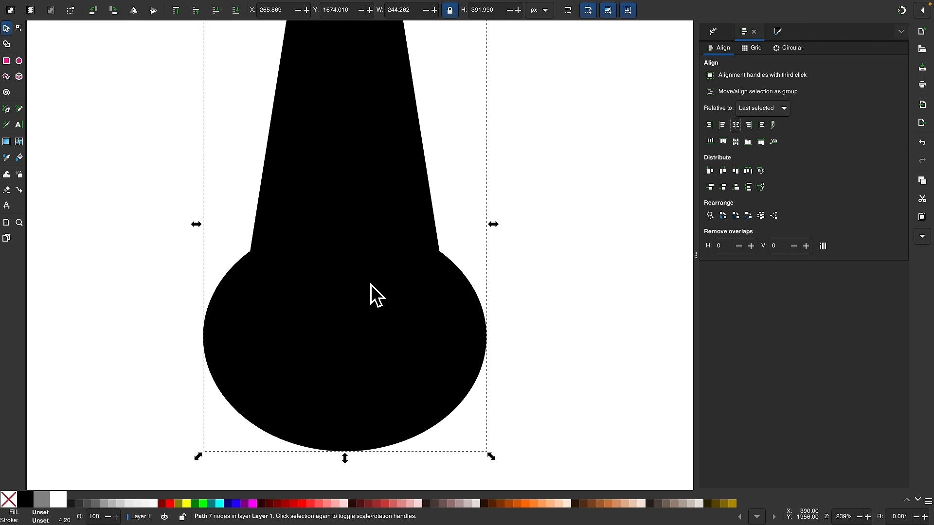
{"action": "left_click", "coordinate": [20, 29]}
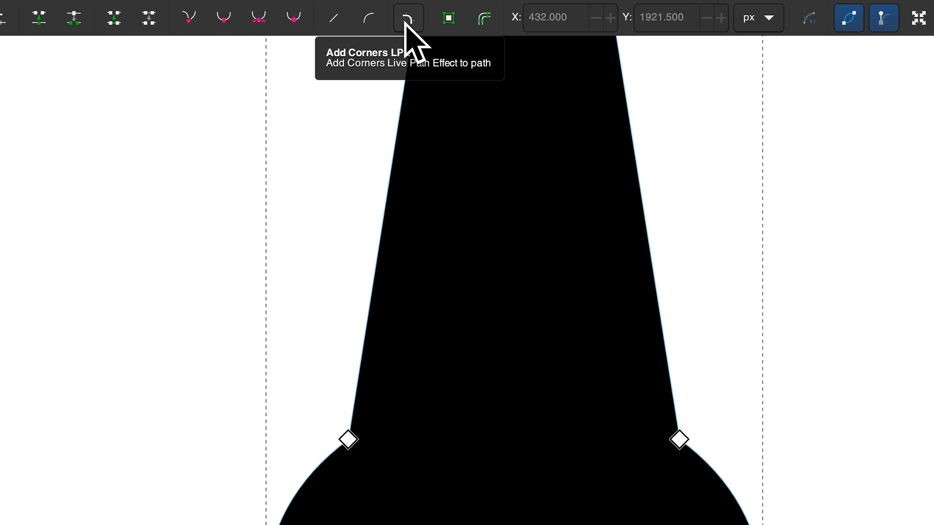
{"action": "left_click", "coordinate": [405, 21]}
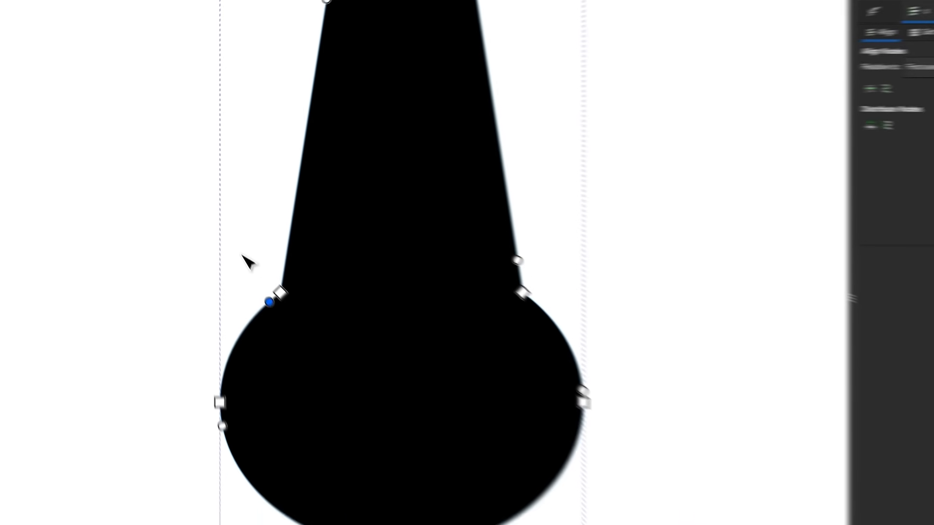
{"action": "left_click_drag", "start_coordinate": [280, 383], "coordinate": [698, 470]}
{"action": "left_click_drag", "start_coordinate": [456, 276], "coordinate": [453, 271]}
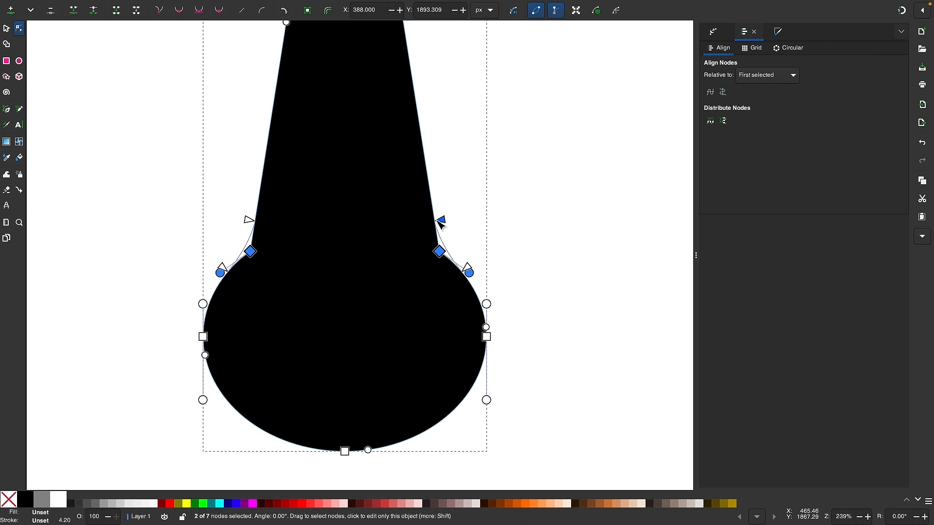
{"action": "scroll", "coordinate": [367, 287], "scroll_direction": "up", "scroll_amount": 2}
{"action": "scroll", "coordinate": [367, 288], "scroll_direction": "down", "scroll_amount": 1}
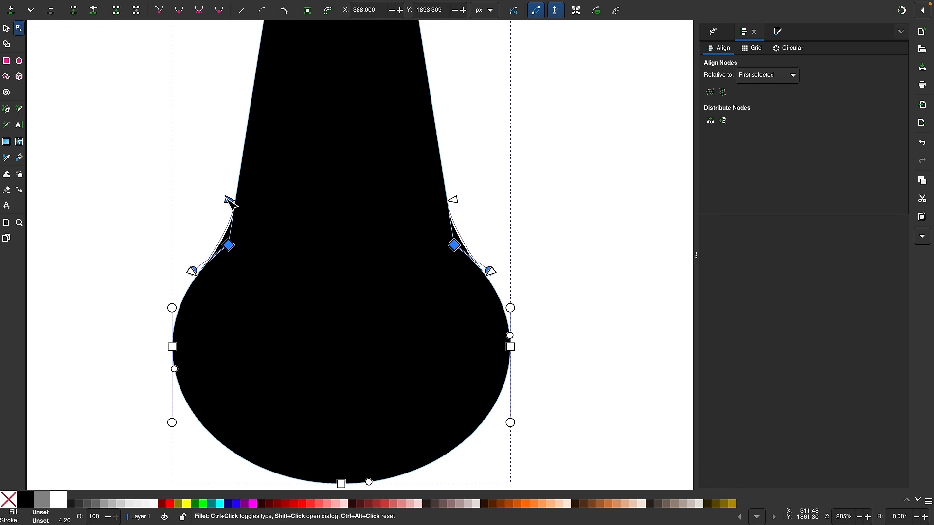
{"action": "scroll", "coordinate": [321, 224], "scroll_direction": "down", "scroll_amount": 2}
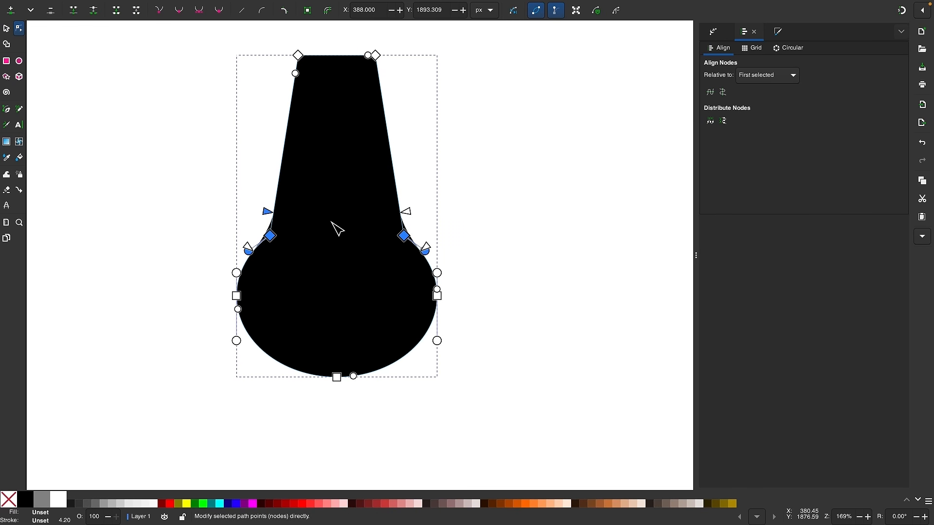
{"action": "left_click", "coordinate": [311, 11]}
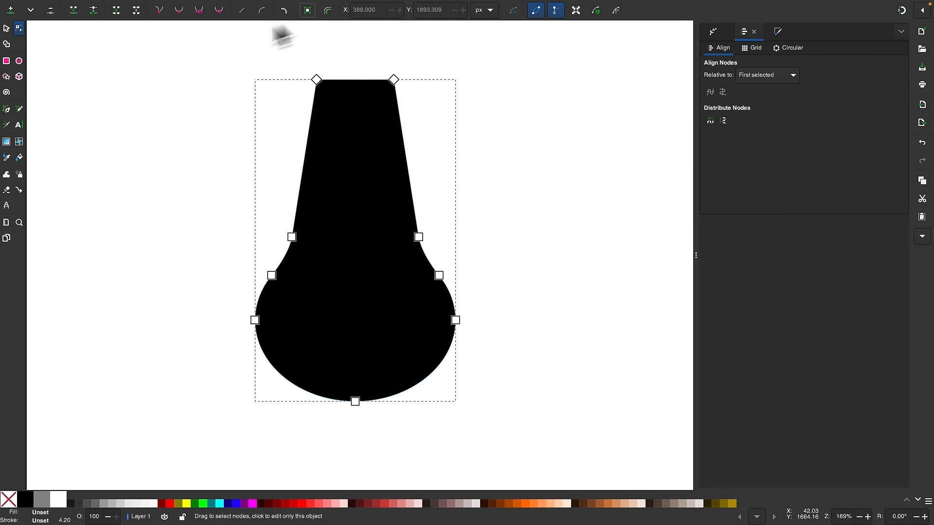
- Move the merged shape down to about X 272, Y 1764 px and deselect it
{"action": "left_click", "coordinate": [7, 29]}
{"action": "scroll", "coordinate": [239, 161], "scroll_direction": "down", "scroll_amount": 1}
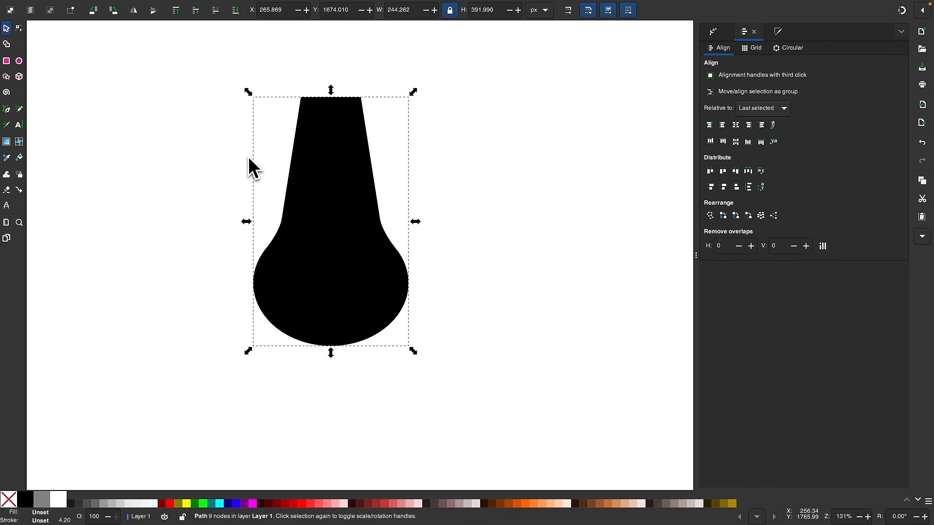
{"action": "scroll", "coordinate": [371, 252], "scroll_direction": "down", "scroll_amount": 1}
{"action": "left_click_drag", "start_coordinate": [371, 252], "coordinate": [375, 309]}
{"action": "left_click", "coordinate": [497, 302]}
{"action": "scroll", "coordinate": [498, 302], "scroll_direction": "down", "scroll_amount": 1}
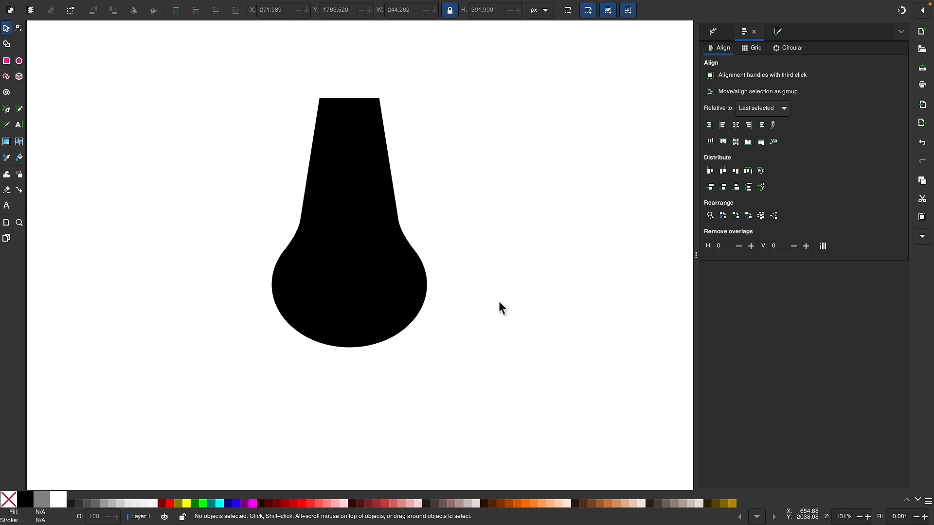
{"action": "scroll", "coordinate": [498, 301], "scroll_direction": "up", "scroll_amount": 1}
{"action": "left_click", "coordinate": [328, 329]}
{"action": "scroll", "coordinate": [319, 359], "scroll_direction": "down", "scroll_amount": 1}
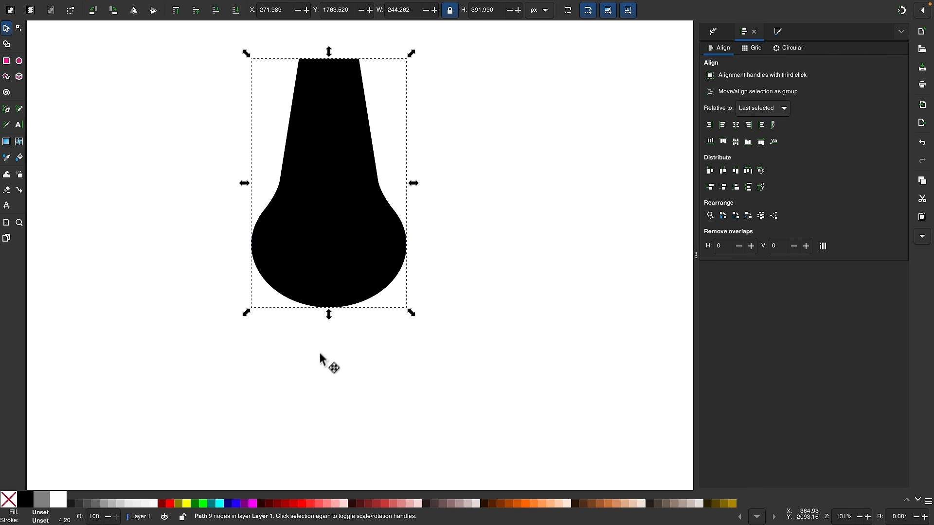
{"action": "left_click", "coordinate": [316, 362]}
{"action": "scroll", "coordinate": [316, 362], "scroll_direction": "down", "scroll_amount": 1}
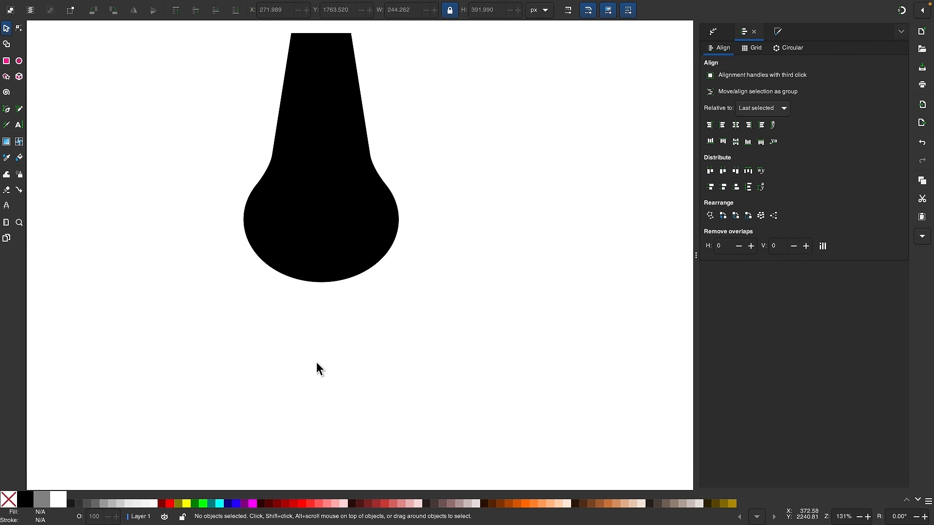
- Draw a flat ellipse with radii of about 153 and 29 px across the bottom of the bulb shape
{"action": "left_click", "coordinate": [19, 62]}
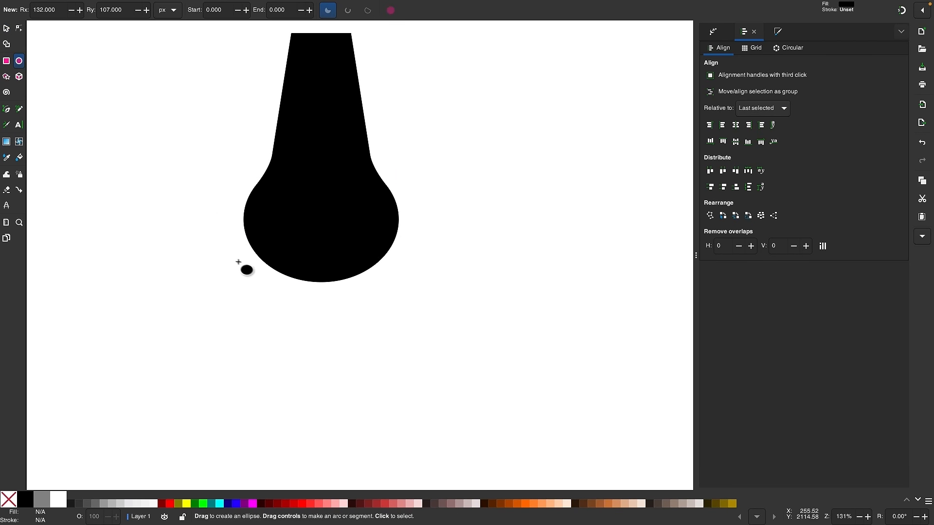
{"action": "left_click_drag", "start_coordinate": [228, 255], "coordinate": [424, 291]}
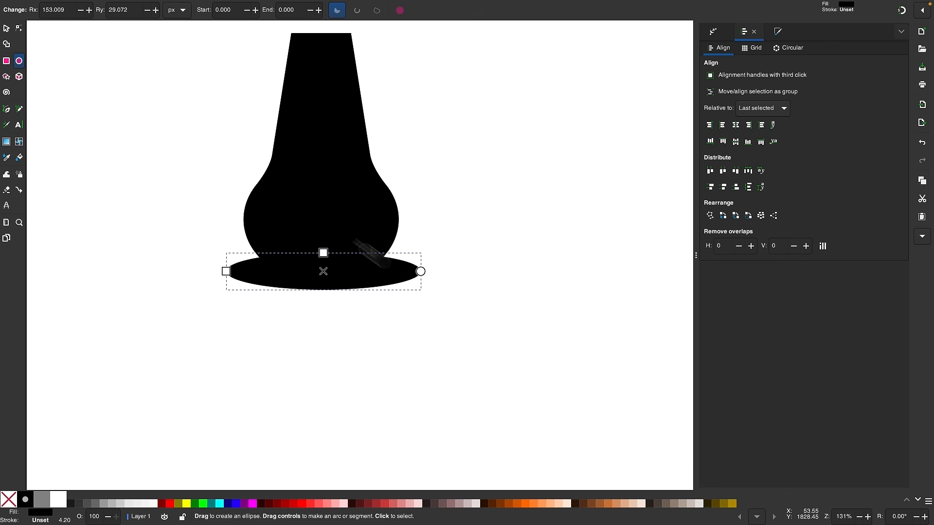
- Move the flat ellipse slightly up to about Y 2102 px and centre it and the neck-and-bulb body on a common vertical axis
{"action": "left_click", "coordinate": [6, 30]}
{"action": "mouse_move", "coordinate": [323, 273]}
{"action": "left_mouse_down"}
{"action": "mouse_move", "coordinate": [334, 273]}
{"action": "mouse_move", "coordinate": [324, 271]}
{"action": "left_mouse_up"}
{"action": "left_click_drag", "start_coordinate": [465, 345], "coordinate": [194, 27]}
{"action": "left_click", "coordinate": [733, 125]}
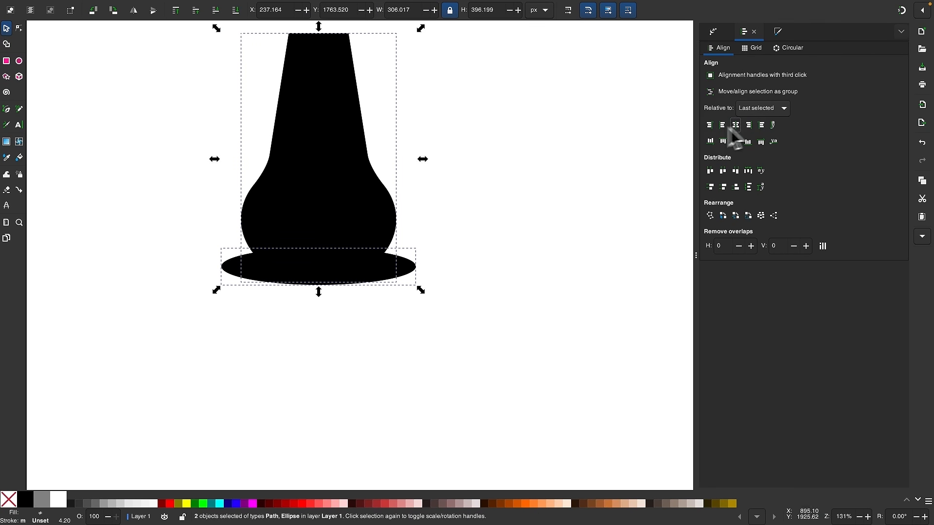
{"action": "scroll", "coordinate": [588, 164], "scroll_direction": "up", "scroll_amount": 2}
{"action": "scroll", "coordinate": [589, 163], "scroll_direction": "left", "scroll_amount": 2}
{"action": "left_click", "coordinate": [568, 185]}
- Duplicate the flat base ellipse and place the copy straight below it, about 105 px lower
{"action": "left_click", "coordinate": [420, 291]}
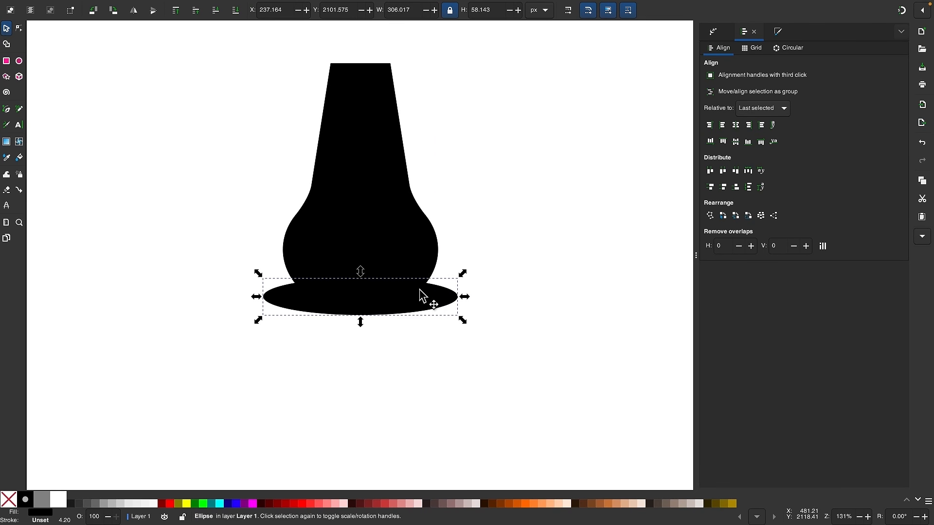
{"action": "right_click", "coordinate": [422, 296]}
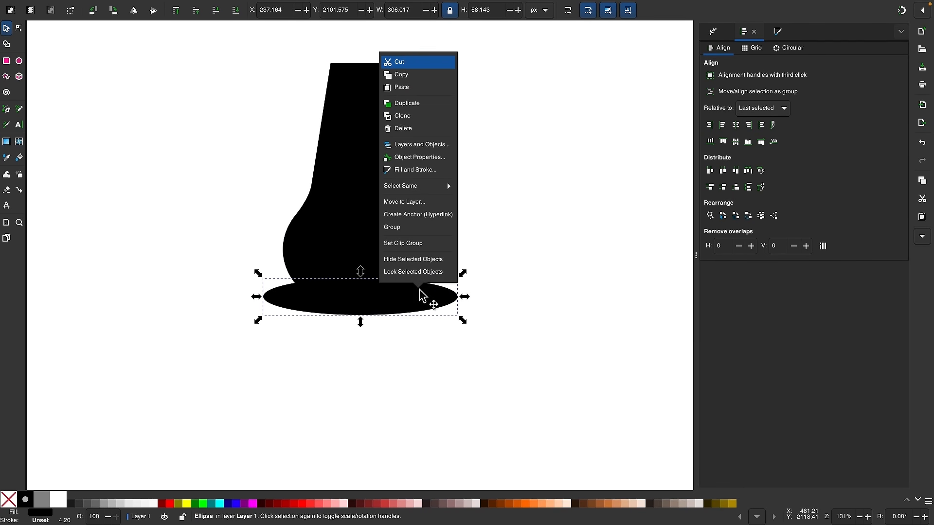
{"action": "left_click", "coordinate": [338, 301]}
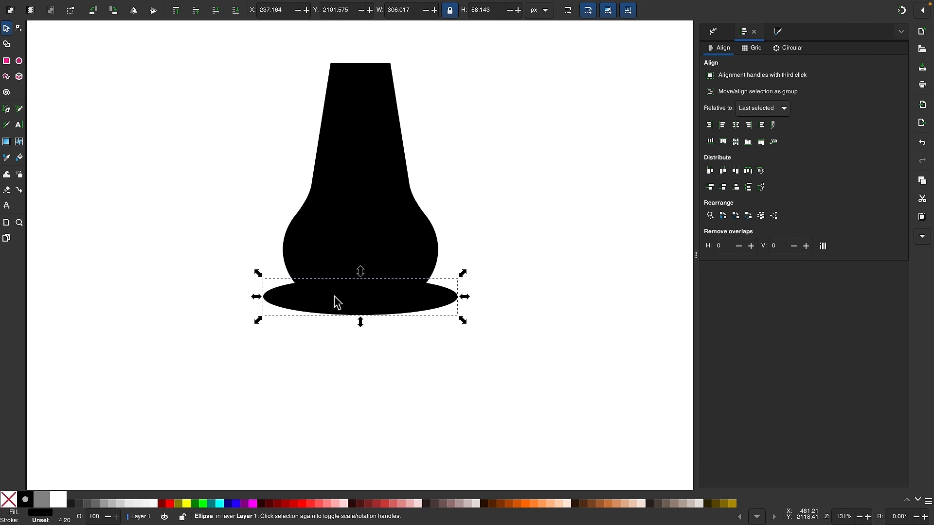
{"action": "key", "text": "ctrl+d"}
{"action": "left_click_drag", "start_coordinate": [367, 299], "coordinate": [368, 371]}
{"action": "left_click", "coordinate": [529, 258]}
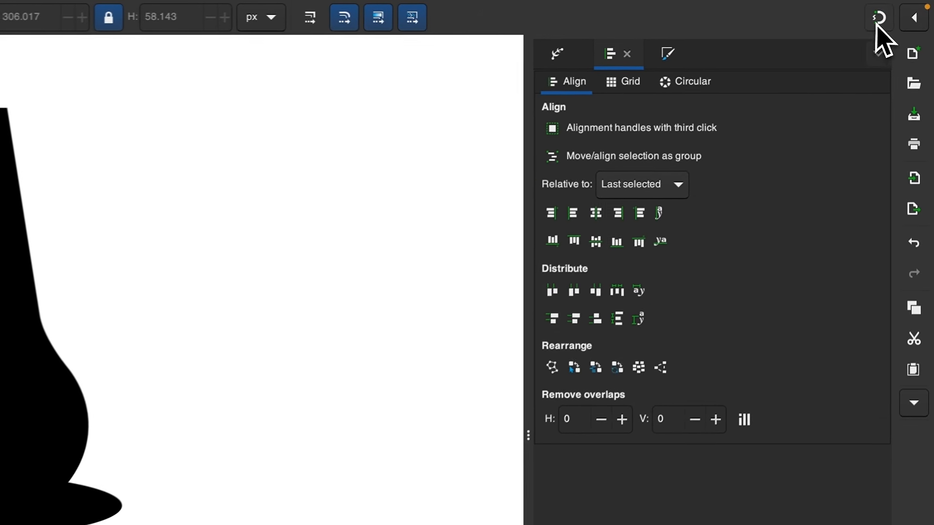
- With snapping on, draw a rectangle about 306 × 105 px from the upper ellipse's left quadrant point to the lower ellipse's right quadrant point
{"action": "left_click", "coordinate": [901, 11]}
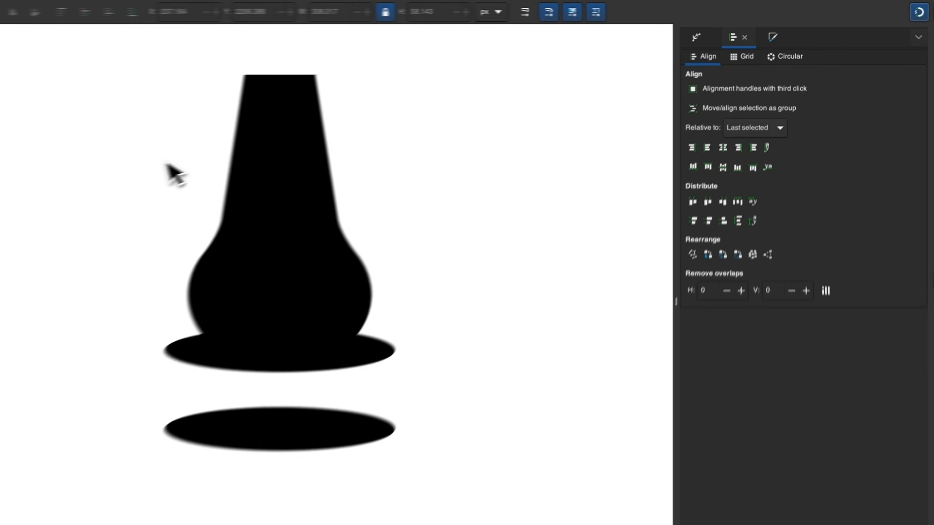
{"action": "left_click", "coordinate": [6, 61]}
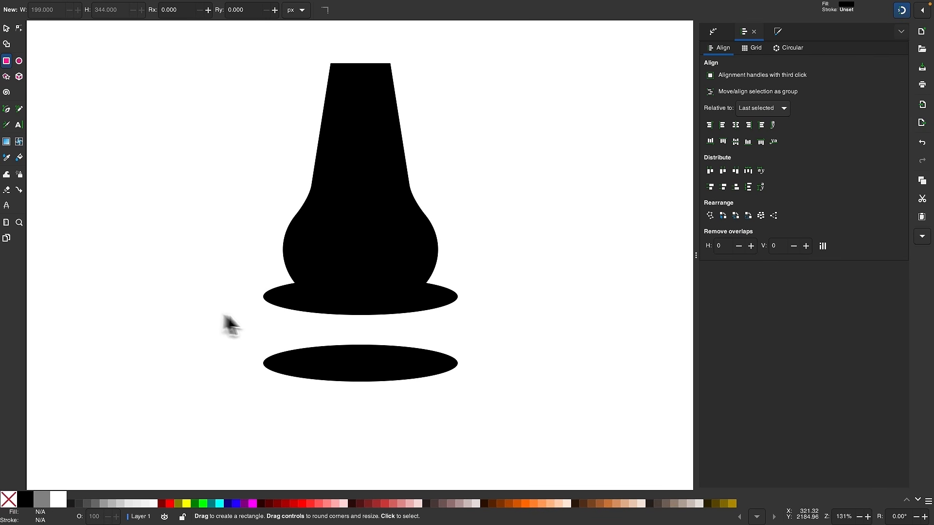
{"action": "scroll", "coordinate": [334, 350], "scroll_direction": "up", "scroll_amount": 3}
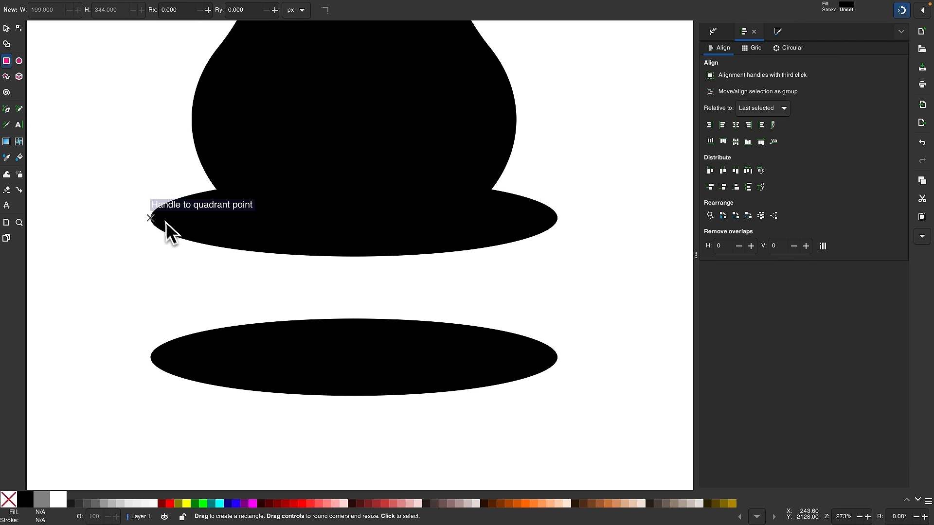
{"action": "left_click_drag", "start_coordinate": [150, 218], "coordinate": [557, 358]}
{"action": "scroll", "coordinate": [433, 292], "scroll_direction": "down", "scroll_amount": 3}
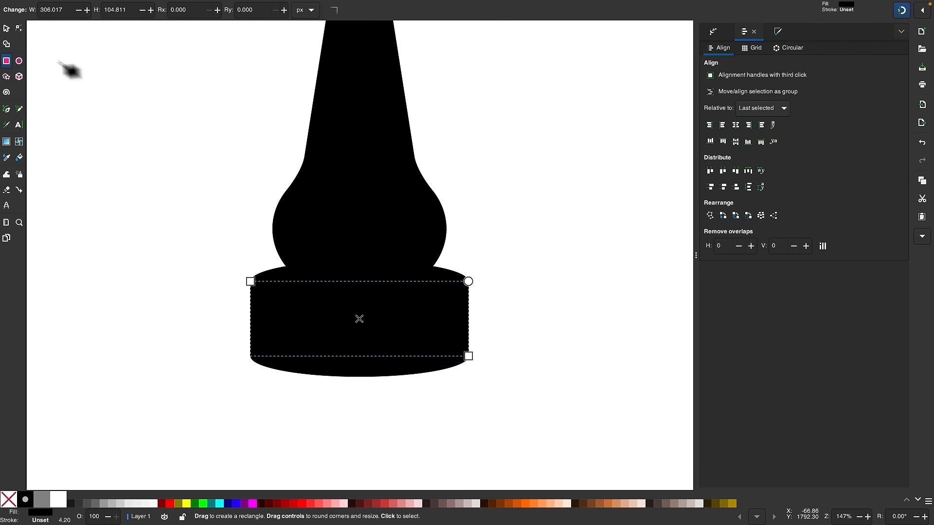
- Turn snapping off and union the rectangle with both flat ellipses into one base path
{"action": "left_click", "coordinate": [7, 28]}
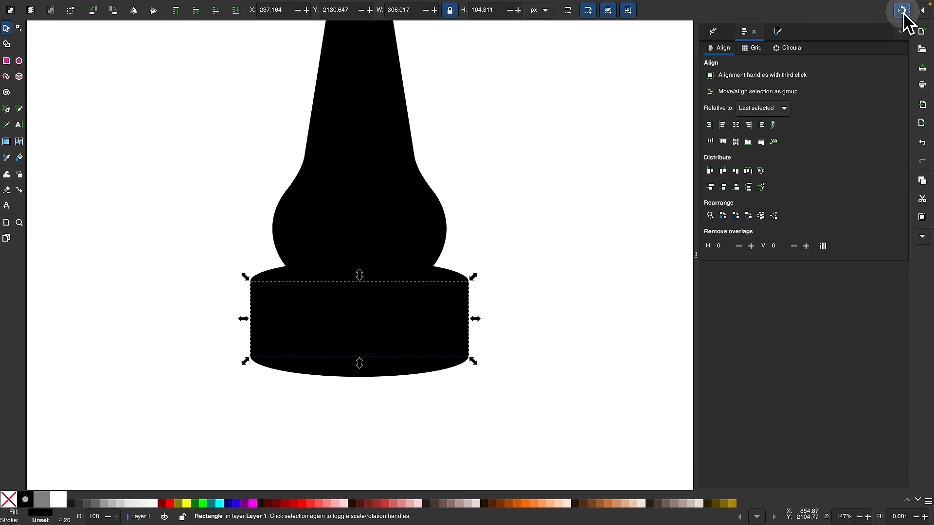
{"action": "left_click_drag", "start_coordinate": [590, 413], "coordinate": [179, 239]}
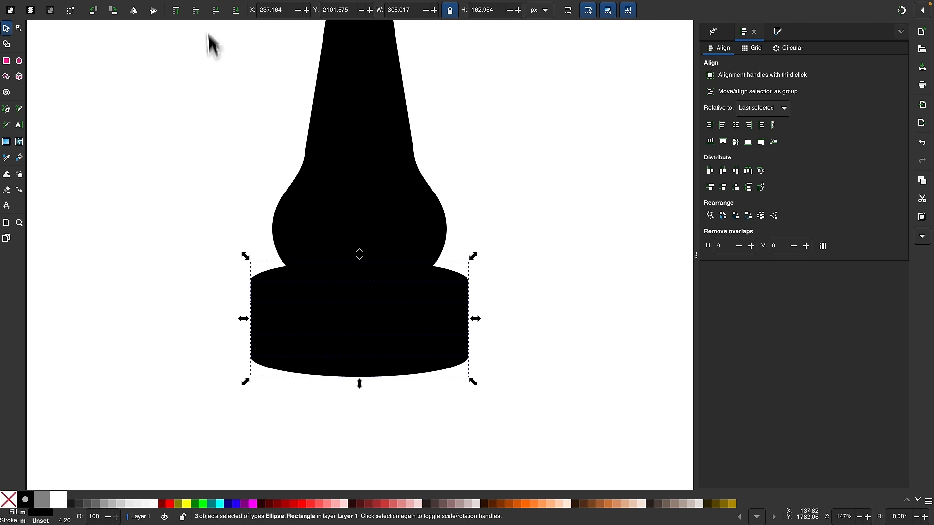
{"action": "left_click", "coordinate": [196, 6]}
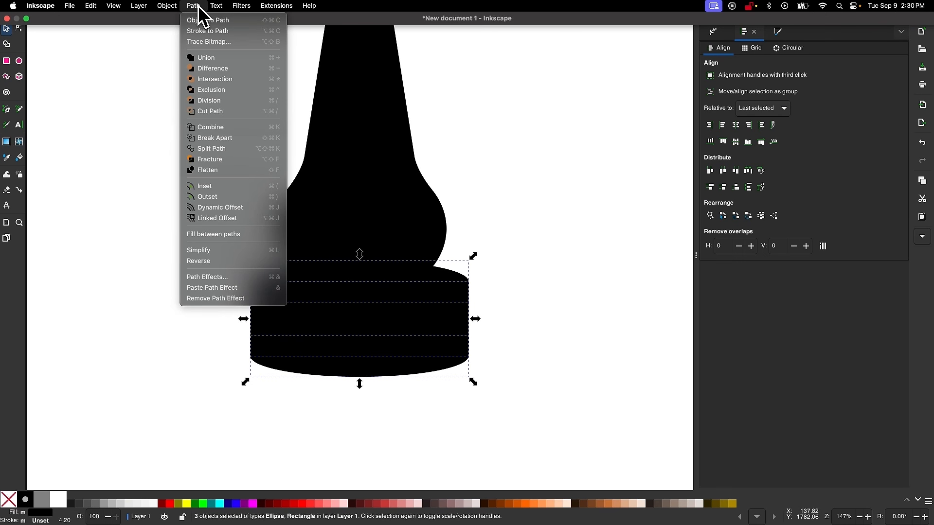
{"action": "left_click", "coordinate": [200, 58]}
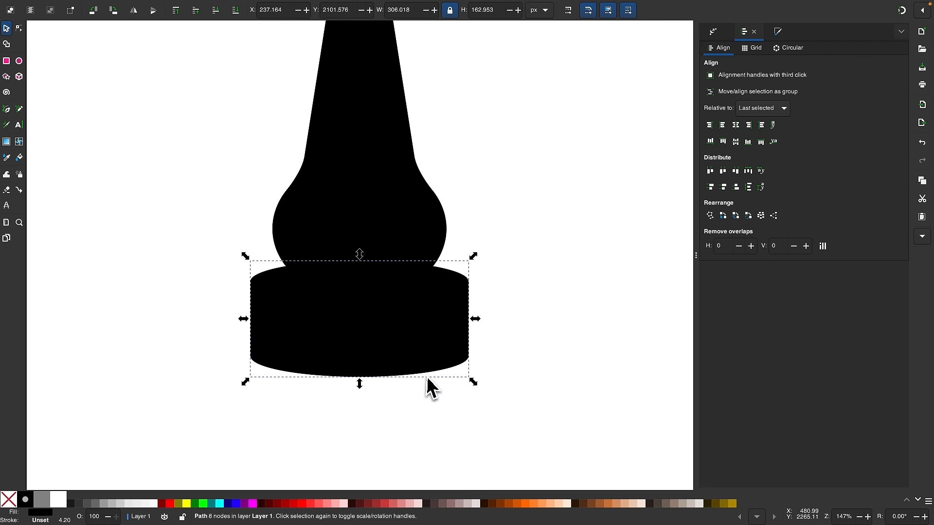
- Scale the base proportionally to about 286 × 152 px, move it up to about Y 2064 px over the bulb's lower end, and deselect
{"action": "left_click_drag", "start_coordinate": [381, 351], "coordinate": [360, 357]}
{"action": "left_click_drag", "start_coordinate": [359, 312], "coordinate": [362, 300]}
{"action": "left_click_drag", "start_coordinate": [360, 349], "coordinate": [361, 359]}
{"action": "left_click_drag", "start_coordinate": [365, 314], "coordinate": [367, 309]}
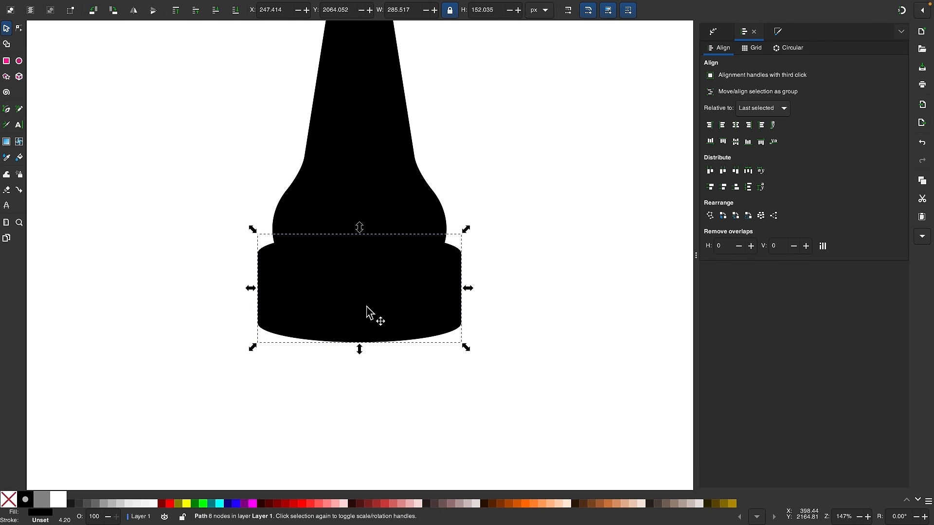
{"action": "scroll", "coordinate": [367, 309], "scroll_direction": "down", "scroll_amount": 1}
{"action": "scroll", "coordinate": [366, 310], "scroll_direction": "up", "scroll_amount": 2}
{"action": "left_click", "coordinate": [383, 251]}
{"action": "scroll", "coordinate": [388, 258], "scroll_direction": "up", "scroll_amount": 1}
{"action": "scroll", "coordinate": [378, 288], "scroll_direction": "up", "scroll_amount": 3}
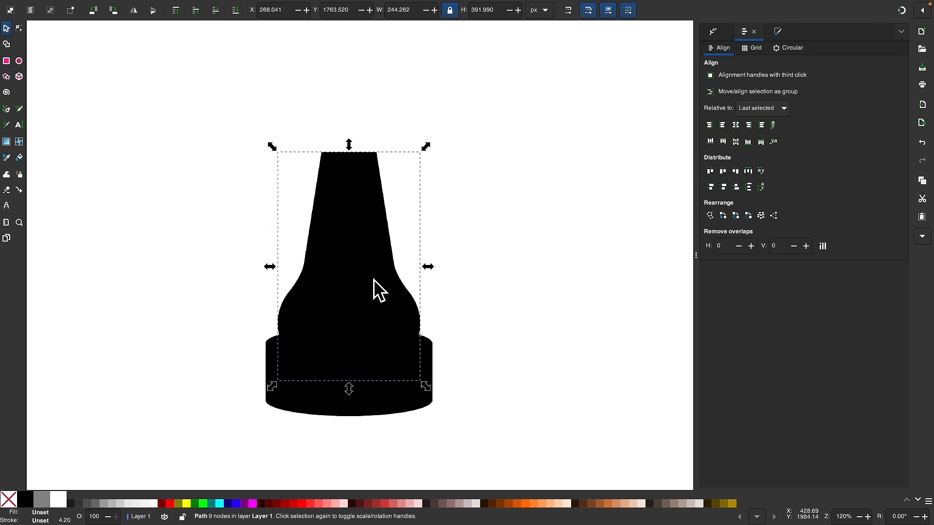
{"action": "left_click", "coordinate": [526, 265]}
- Draw a rectangle about 231 × 59 px across the junction of neck and bulb, with fully rounded ends
{"action": "left_click", "coordinate": [6, 61]}
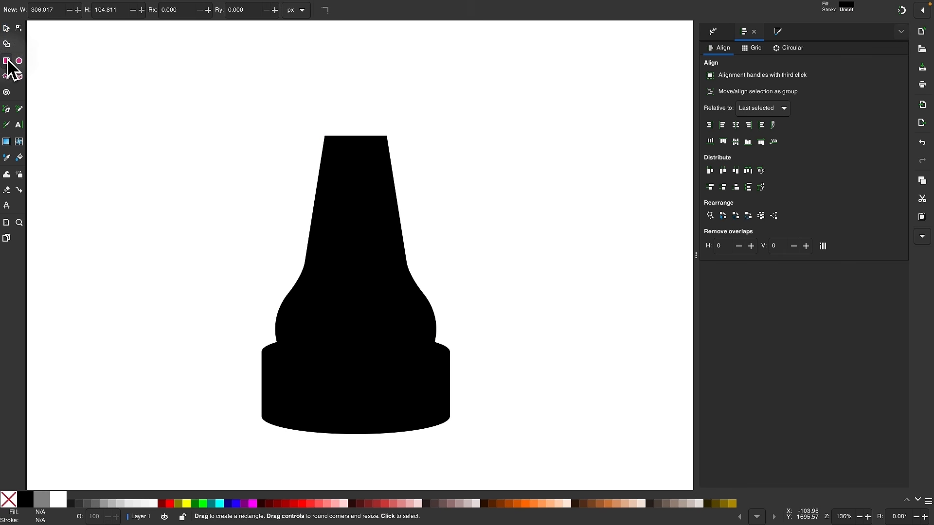
{"action": "left_click_drag", "start_coordinate": [280, 244], "coordinate": [432, 263]}
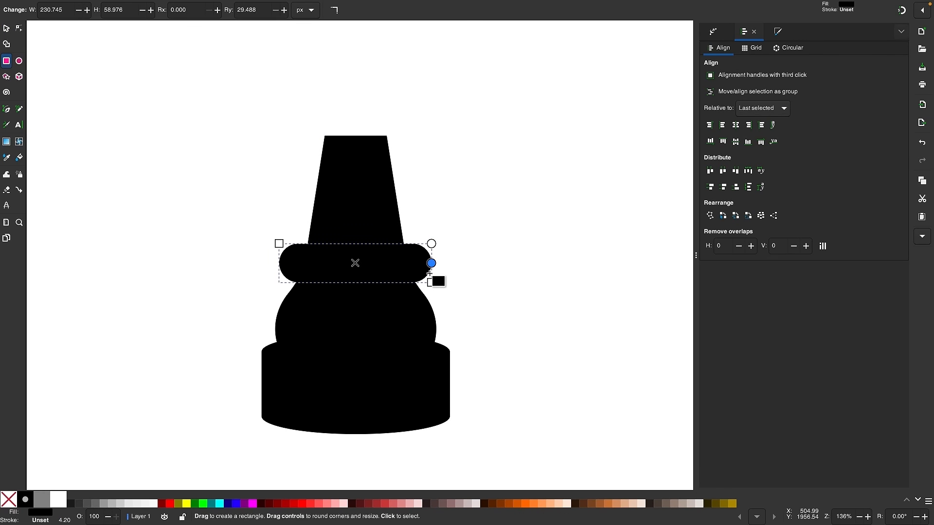
{"action": "scroll", "coordinate": [340, 300], "scroll_direction": "up", "scroll_amount": 3}
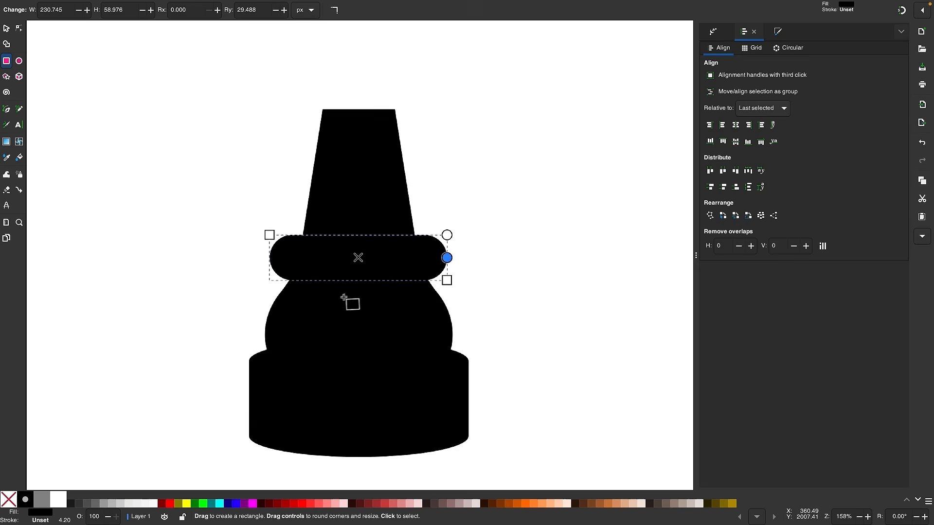
- Place the rounded bar at about Y 1921 px and centre it horizontally on the neck-and-bulb body
{"action": "left_click", "coordinate": [6, 28]}
{"action": "left_click_drag", "start_coordinate": [425, 239], "coordinate": [427, 230]}
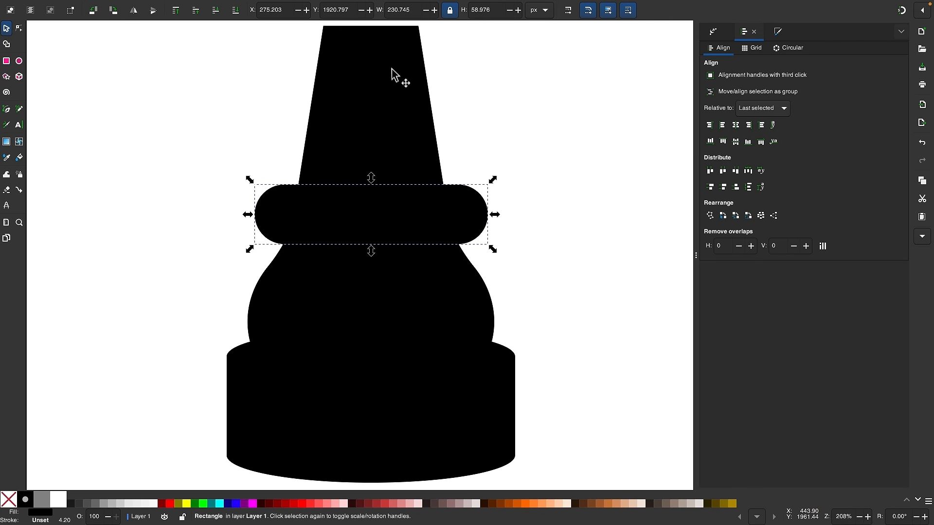
{"action": "left_click", "coordinate": [392, 77], "text": "shift"}
{"action": "scroll", "coordinate": [375, 166], "scroll_direction": "down", "scroll_amount": 2}
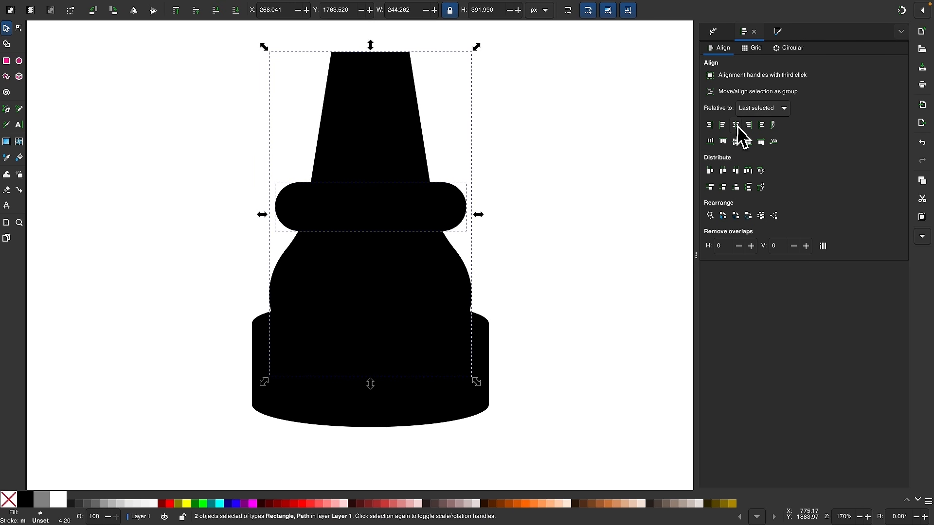
{"action": "left_click", "coordinate": [589, 172]}
- Duplicate the neck-and-bulb body, move the copy straight up and shrink it proportionally to about 188 × 301 px, resting on the rounded bar at about Y 1668 px
{"action": "left_click", "coordinate": [388, 268]}
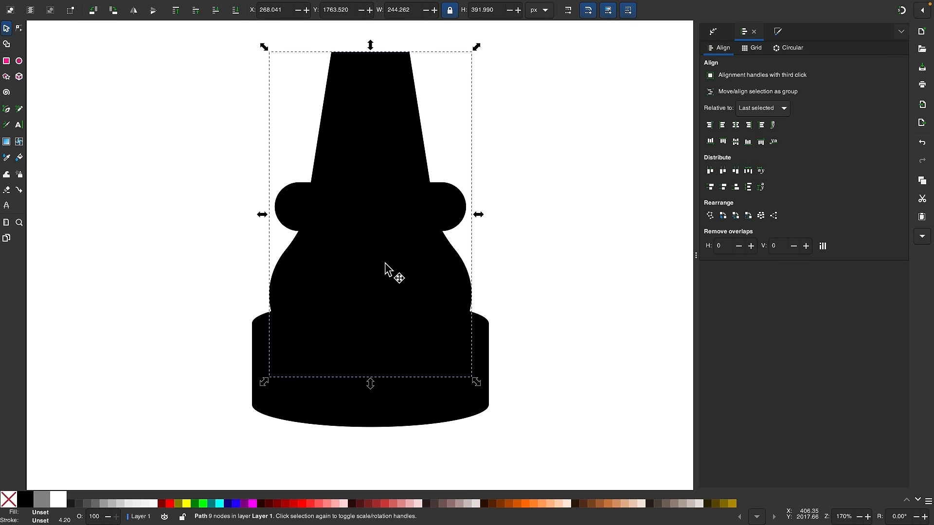
{"action": "scroll", "coordinate": [387, 268], "scroll_direction": "up", "scroll_amount": 2}
{"action": "scroll", "coordinate": [387, 317], "scroll_direction": "down", "scroll_amount": 1}
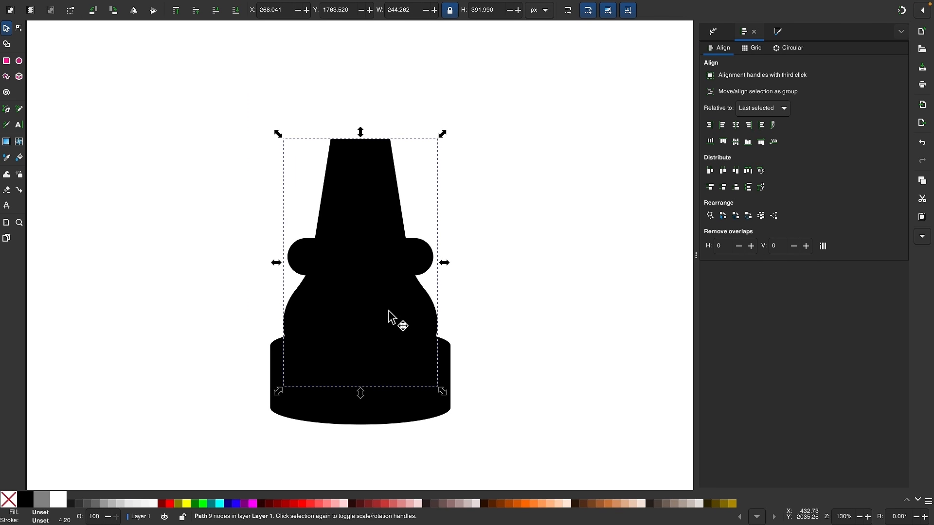
{"action": "scroll", "coordinate": [388, 316], "scroll_direction": "right", "scroll_amount": 2}
{"action": "scroll", "coordinate": [362, 329], "scroll_direction": "left", "scroll_amount": 2}
{"action": "left_click_drag", "start_coordinate": [290, 368], "coordinate": [373, 246]}
{"action": "scroll", "coordinate": [373, 243], "scroll_direction": "up", "scroll_amount": 3}
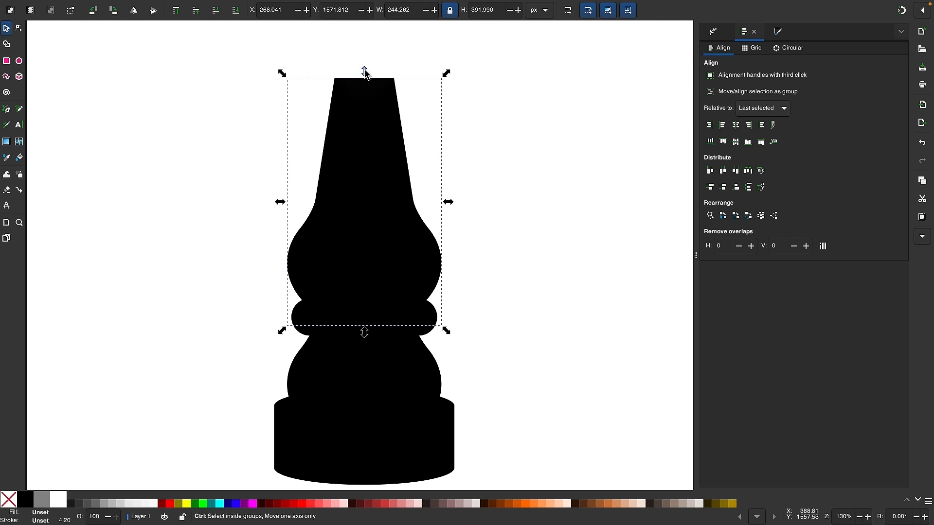
{"action": "left_click_drag", "start_coordinate": [366, 73], "coordinate": [387, 129]}
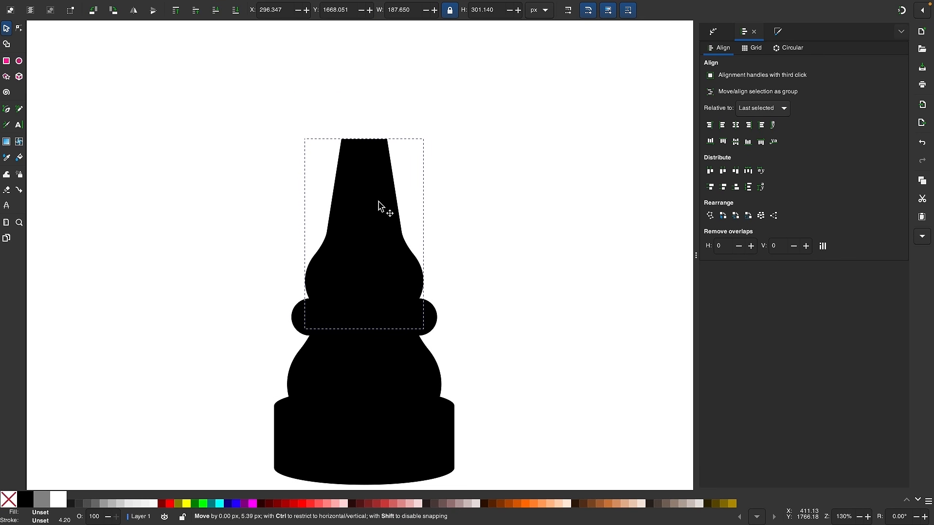
- Scale the rounded bar down proportionally about its centre to about 223 × 57 px and deselect it
{"action": "left_click", "coordinate": [378, 331]}
{"action": "scroll", "coordinate": [376, 364], "scroll_direction": "up", "scroll_amount": 2}
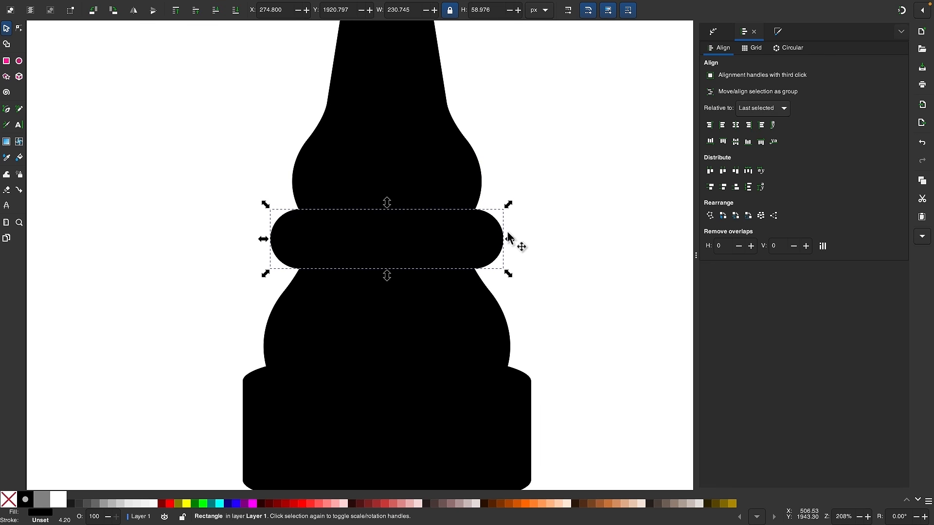
{"action": "left_click_drag", "start_coordinate": [506, 238], "coordinate": [508, 238]}
{"action": "scroll", "coordinate": [438, 255], "scroll_direction": "down", "scroll_amount": 3}
{"action": "left_click", "coordinate": [509, 255]}
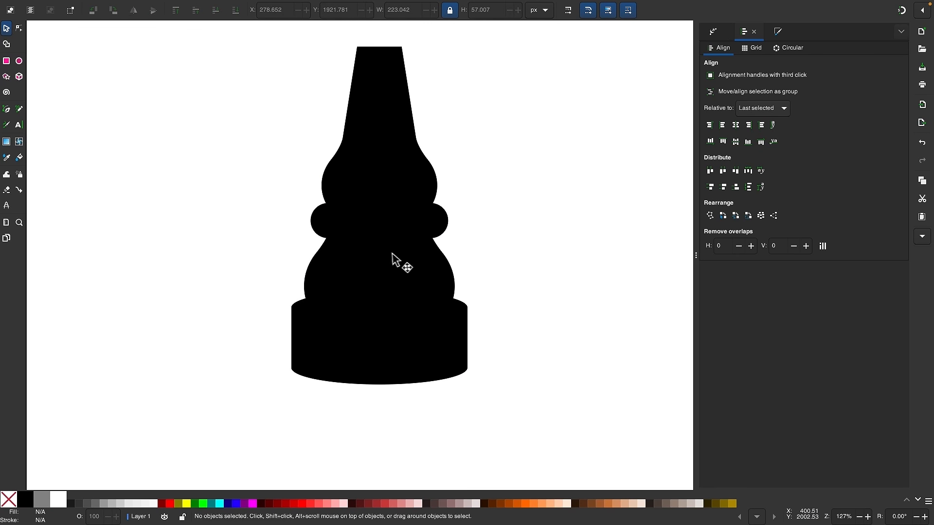
- Nudge the smaller upper neck-and-bulb shape up to about Y 1667 px and deselect it
{"action": "scroll", "coordinate": [389, 261], "scroll_direction": "up", "scroll_amount": 2}
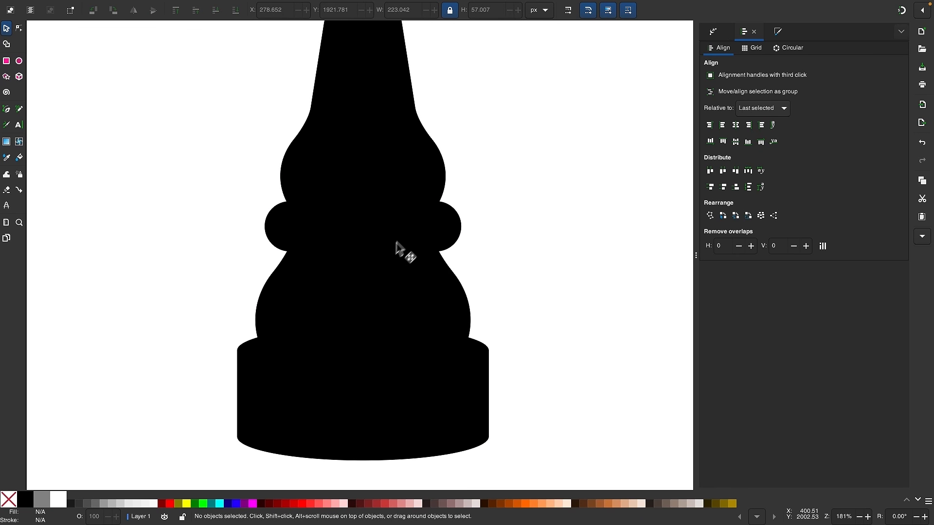
{"action": "left_click_drag", "start_coordinate": [410, 227], "coordinate": [410, 229]}
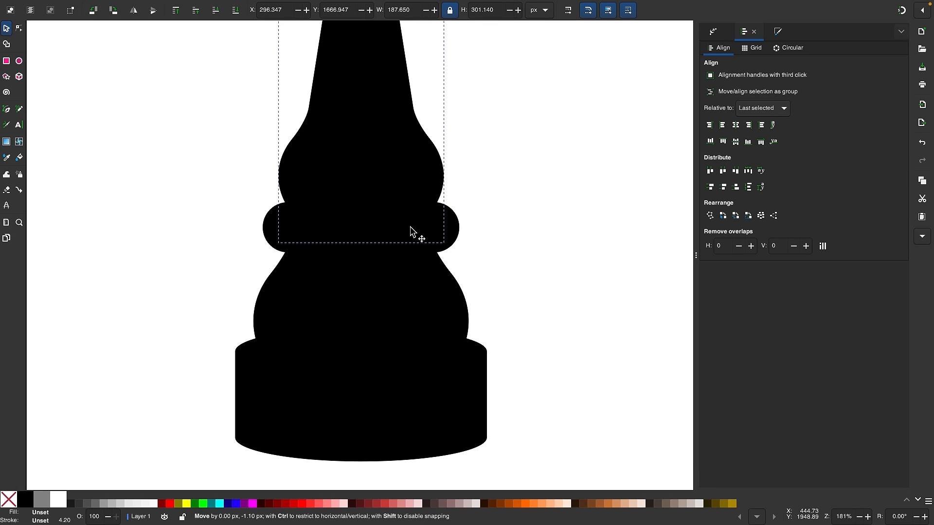
{"action": "scroll", "coordinate": [509, 256], "scroll_direction": "down", "scroll_amount": 1}
{"action": "left_click", "coordinate": [508, 255]}
{"action": "scroll", "coordinate": [508, 255], "scroll_direction": "down", "scroll_amount": 1}
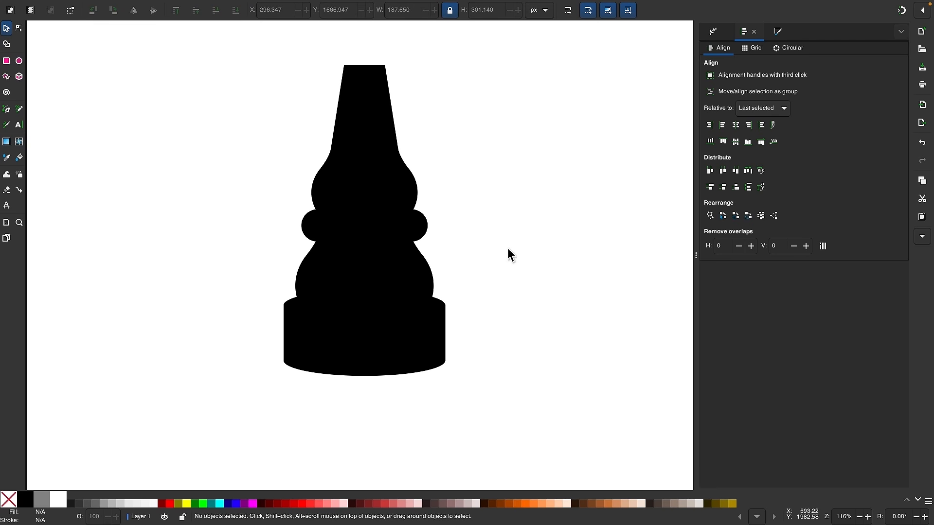
- Move all four shapes together to about X 124, Y 1831 px and deselect them
{"action": "left_click_drag", "start_coordinate": [526, 372], "coordinate": [257, 69]}
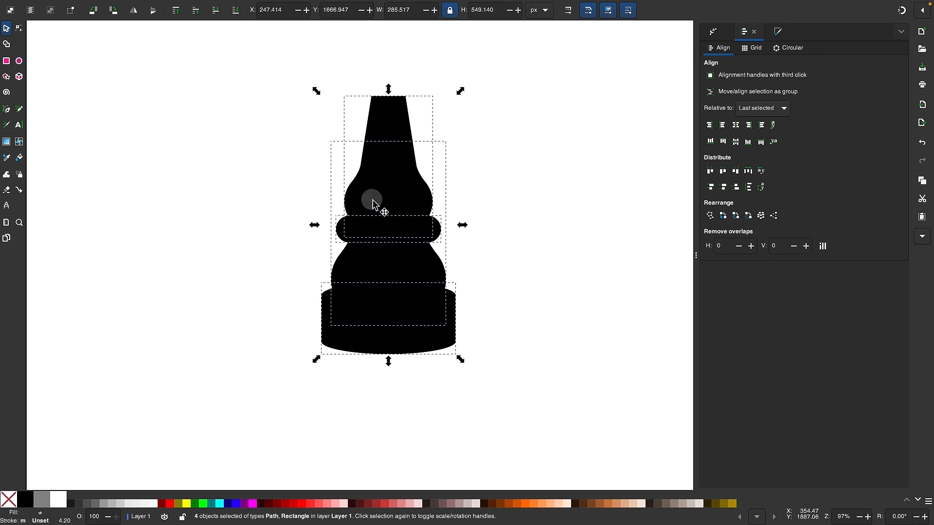
{"action": "left_click_drag", "start_coordinate": [371, 202], "coordinate": [314, 279]}
{"action": "left_click", "coordinate": [416, 346]}
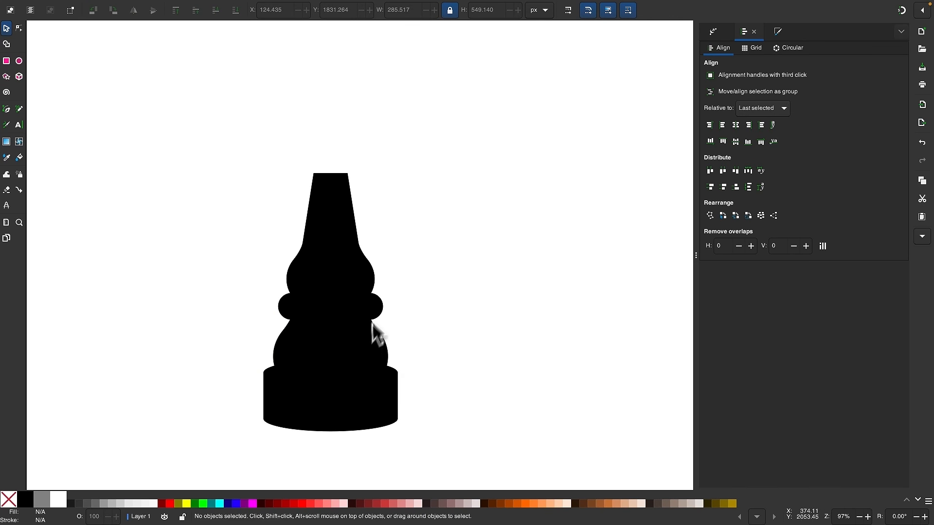
{"action": "scroll", "coordinate": [492, 288], "scroll_direction": "down", "scroll_amount": 1}
{"action": "scroll", "coordinate": [492, 285], "scroll_direction": "right", "scroll_amount": 1}
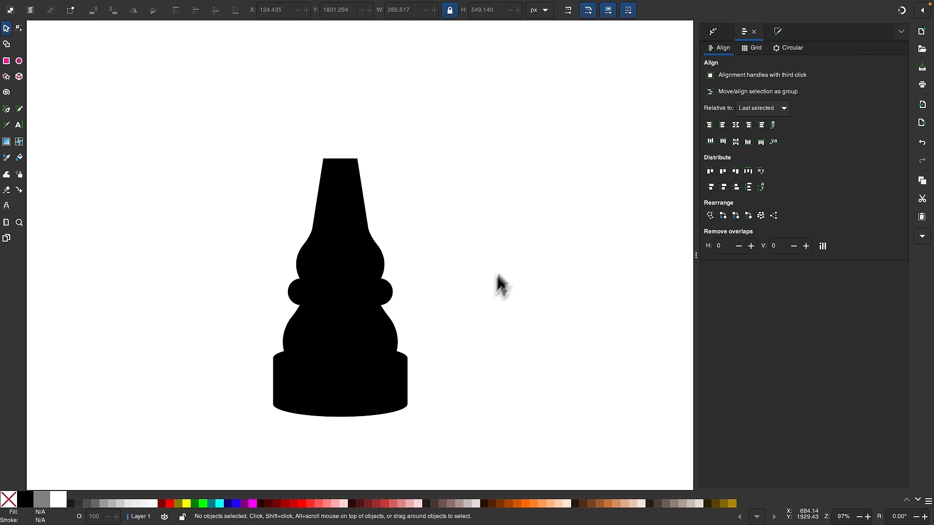
{"action": "scroll", "coordinate": [489, 271], "scroll_direction": "up", "scroll_amount": 2}
{"action": "scroll", "coordinate": [353, 269], "scroll_direction": "up", "scroll_amount": 1}
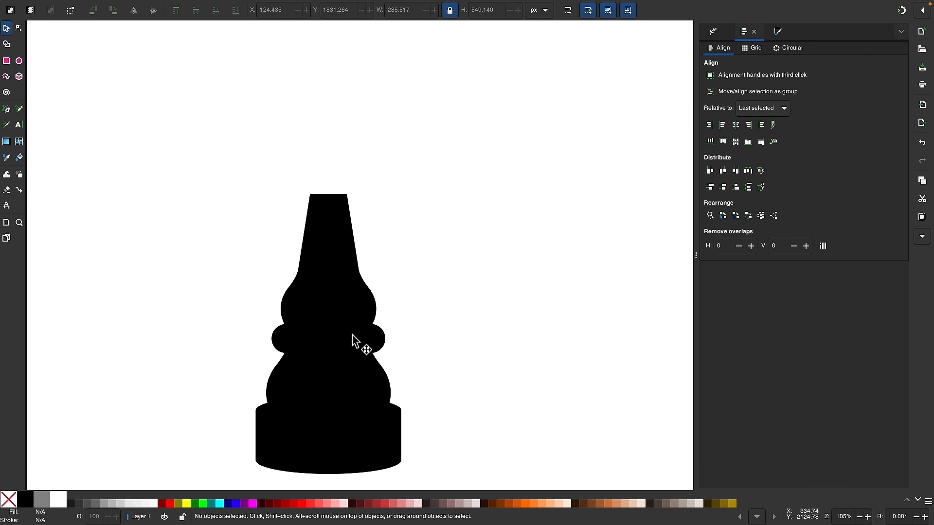
- Duplicate the rounded bar and move the copy straight up over the top end of the neck, to about Y 1811 px
{"action": "left_click", "coordinate": [354, 345]}
{"action": "scroll", "coordinate": [267, 355], "scroll_direction": "up", "scroll_amount": 2}
{"action": "left_click", "coordinate": [294, 344]}
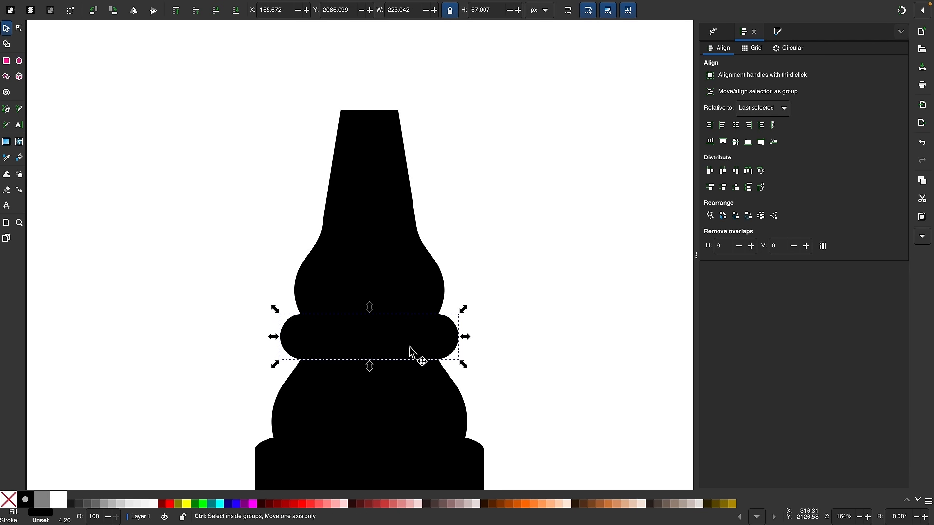
{"action": "left_click_drag", "start_coordinate": [409, 342], "coordinate": [407, 123]}
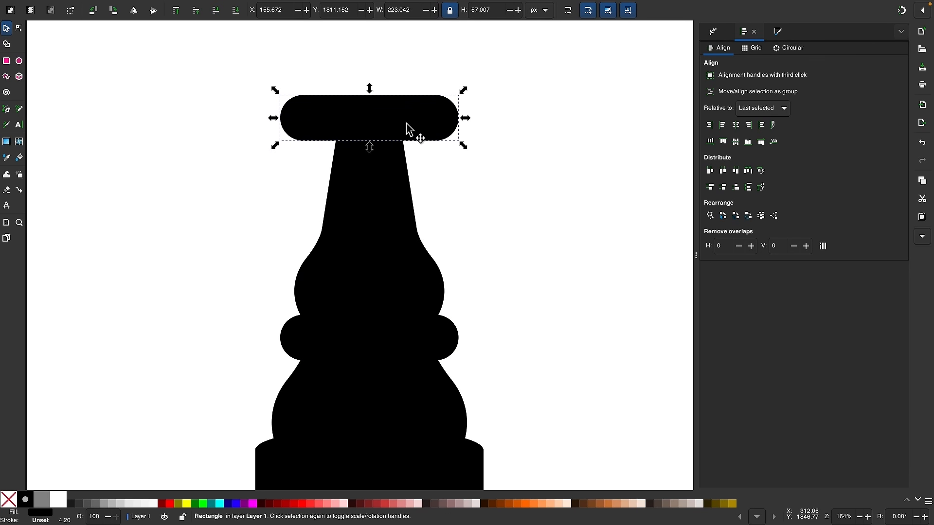
{"action": "scroll", "coordinate": [407, 123], "scroll_direction": "up", "scroll_amount": 2}
{"action": "scroll", "coordinate": [408, 123], "scroll_direction": "left", "scroll_amount": 1}
{"action": "left_click_drag", "start_coordinate": [491, 162], "coordinate": [453, 165]}
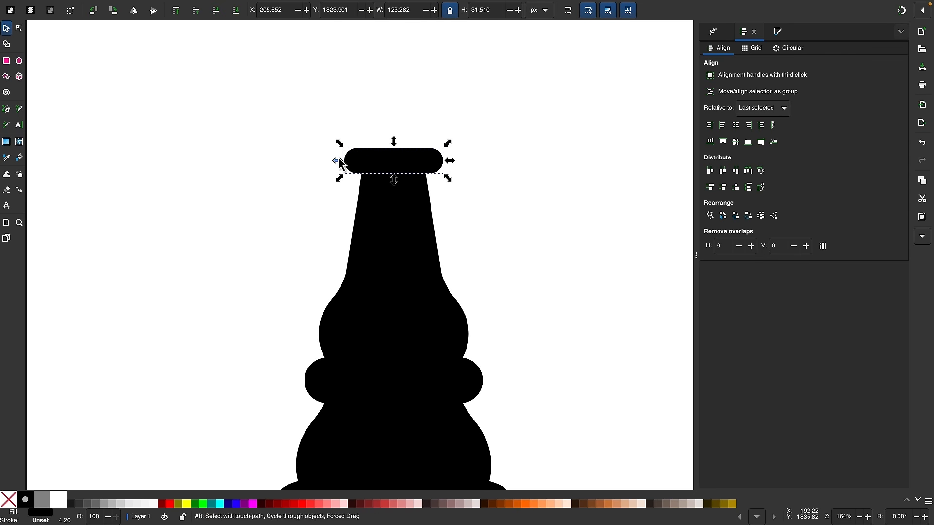
{"action": "key", "text": "ctrl+z"}
- Convert the duplicated rounded bar at the top of the neck to a path for node editing
{"action": "scroll", "coordinate": [379, 161], "scroll_direction": "up", "scroll_amount": 2}
{"action": "scroll", "coordinate": [380, 160], "scroll_direction": "up", "scroll_amount": 1}
{"action": "scroll", "coordinate": [381, 160], "scroll_direction": "right", "scroll_amount": 2}
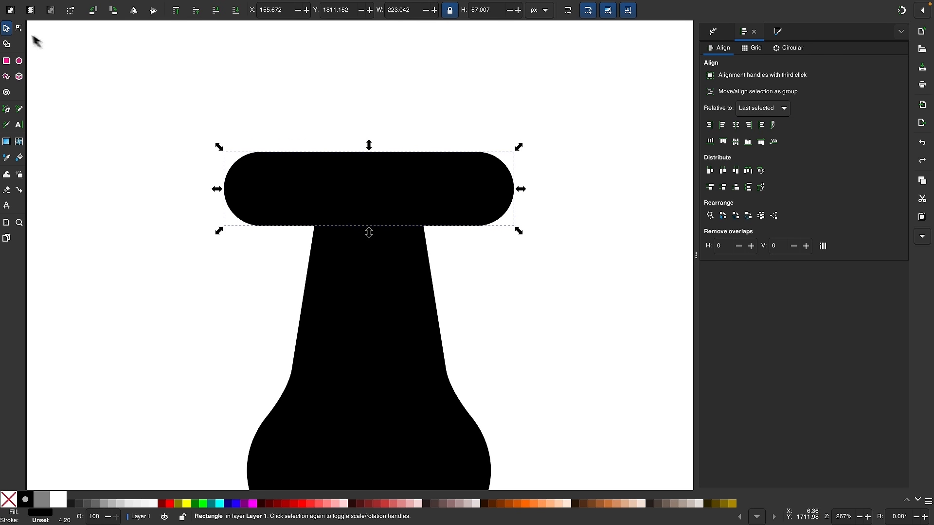
{"action": "left_click", "coordinate": [17, 29]}
{"action": "mouse_move", "coordinate": [213, 5]}
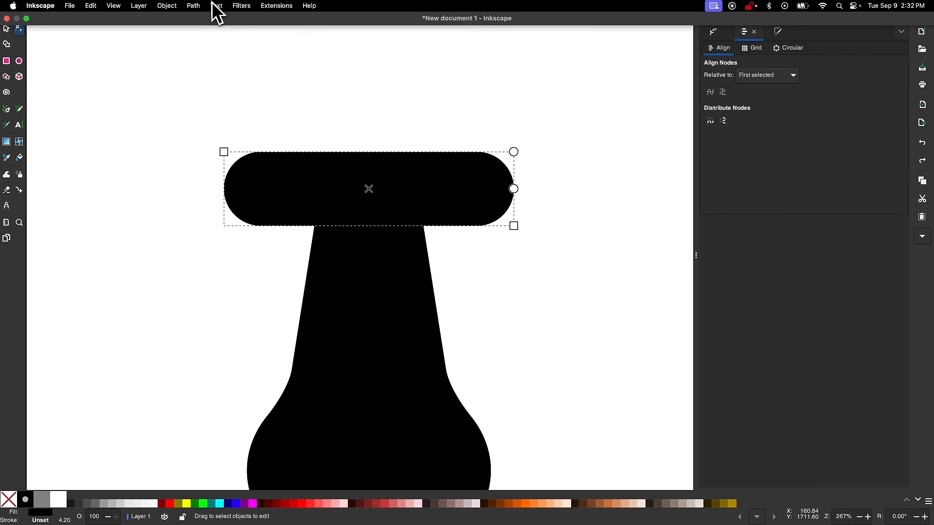
{"action": "left_click", "coordinate": [176, 8]}
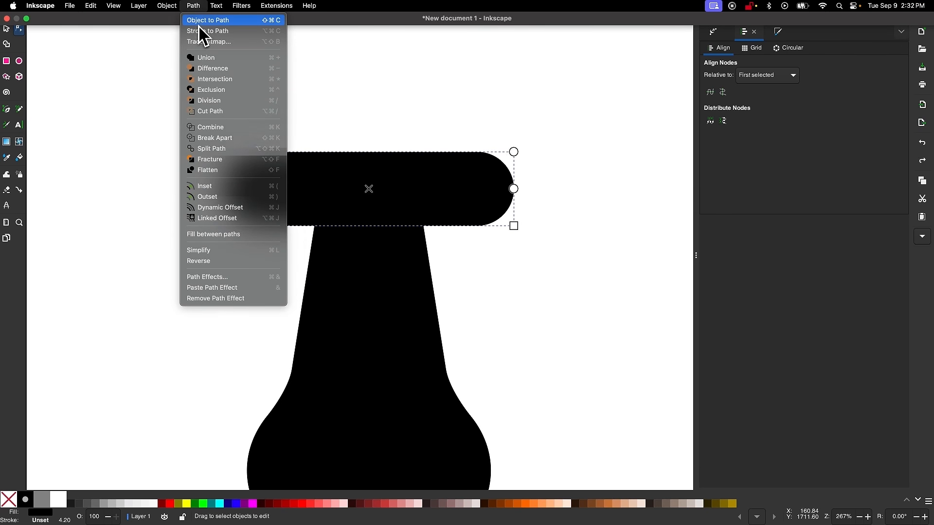
{"action": "left_click", "coordinate": [200, 22]}
- Move the end nodes on both sides of the top bar horizontally inward, shortening it to about 153 px wide with its round ends kept
{"action": "left_click_drag", "start_coordinate": [179, 121], "coordinate": [281, 267]}
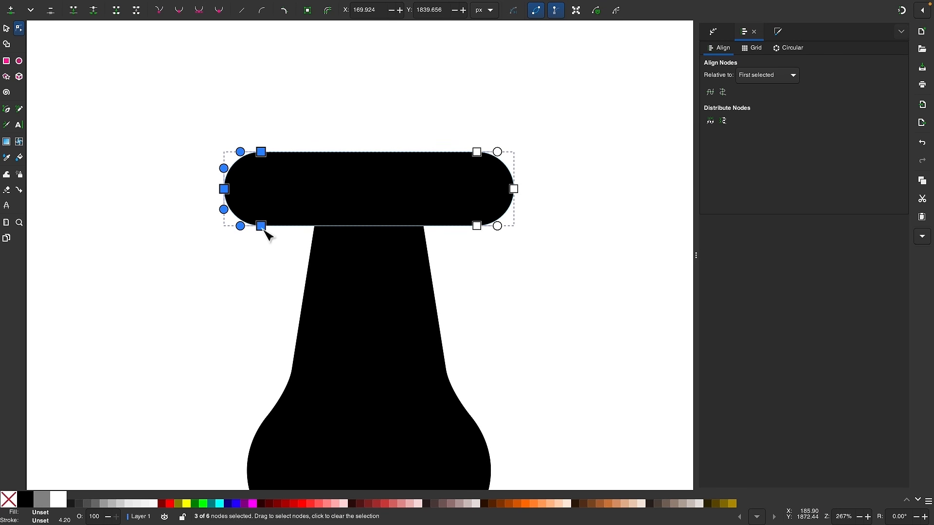
{"action": "left_click_drag", "start_coordinate": [263, 227], "coordinate": [306, 227]}
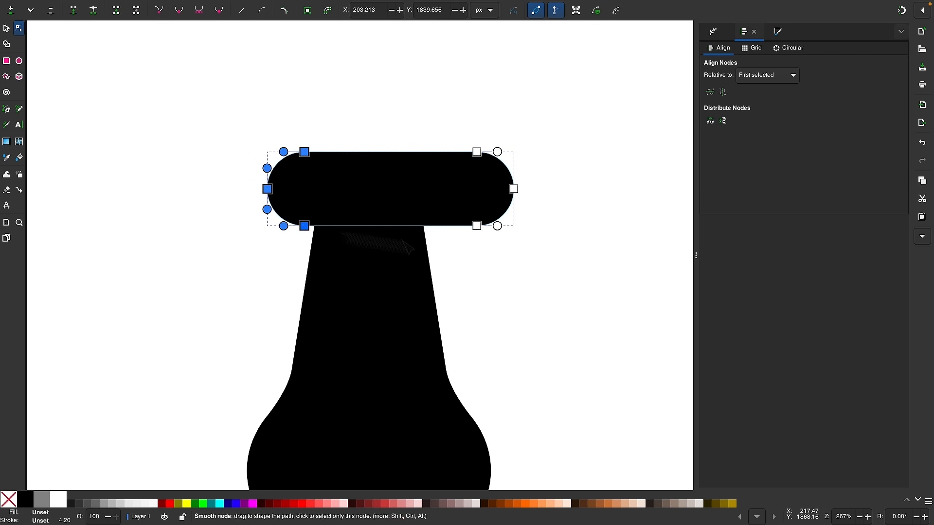
{"action": "left_click_drag", "start_coordinate": [463, 119], "coordinate": [463, 121]}
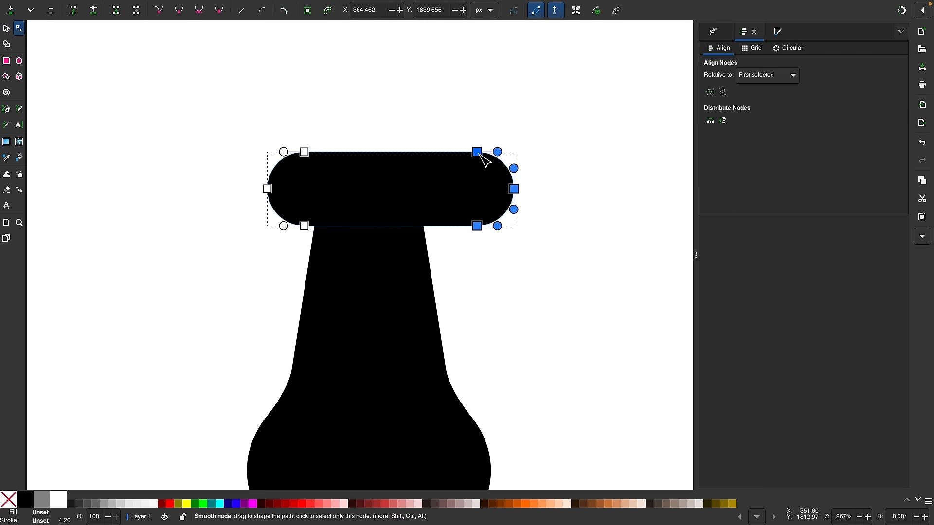
{"action": "left_click_drag", "start_coordinate": [481, 154], "coordinate": [433, 153]}
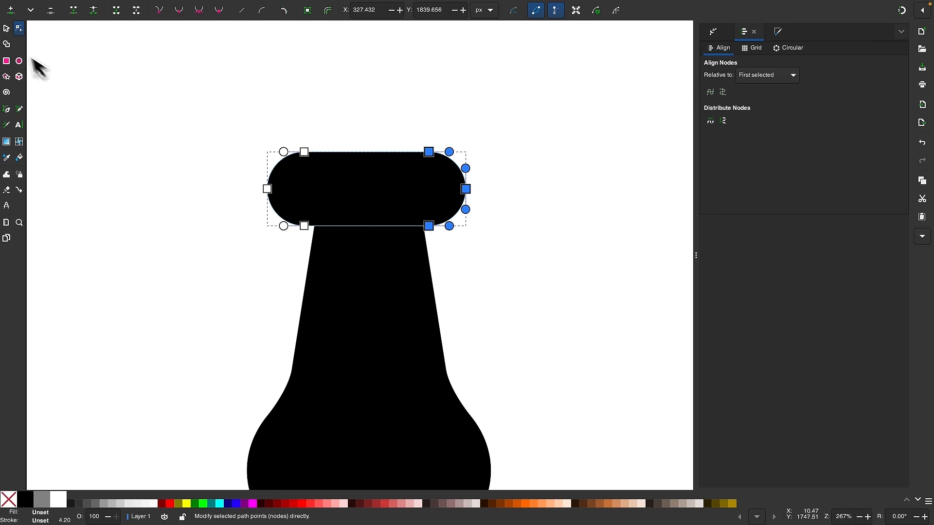
{"action": "left_click", "coordinate": [6, 29]}
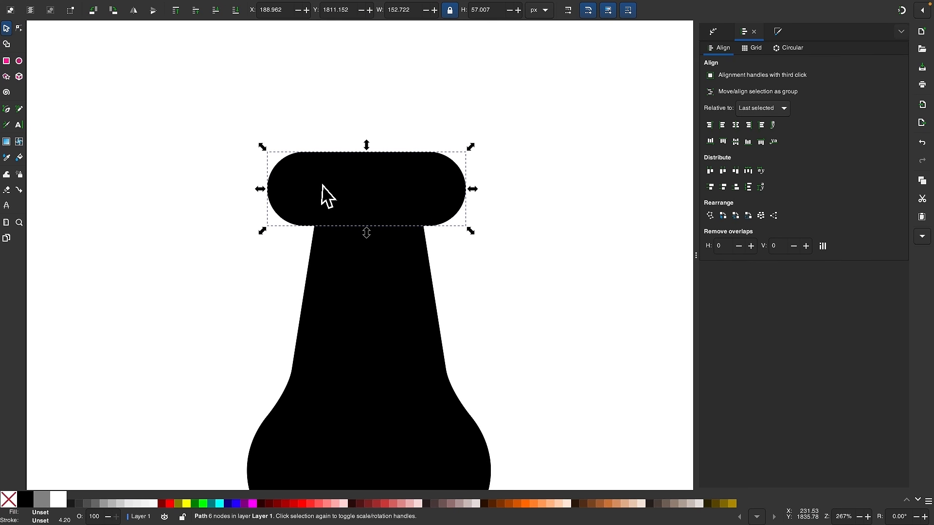
- Move the top bar's right-end nodes further inward to narrow the bar to about 137 px
{"action": "scroll", "coordinate": [323, 193], "scroll_direction": "down", "scroll_amount": 1}
{"action": "scroll", "coordinate": [396, 219], "scroll_direction": "up", "scroll_amount": 1}
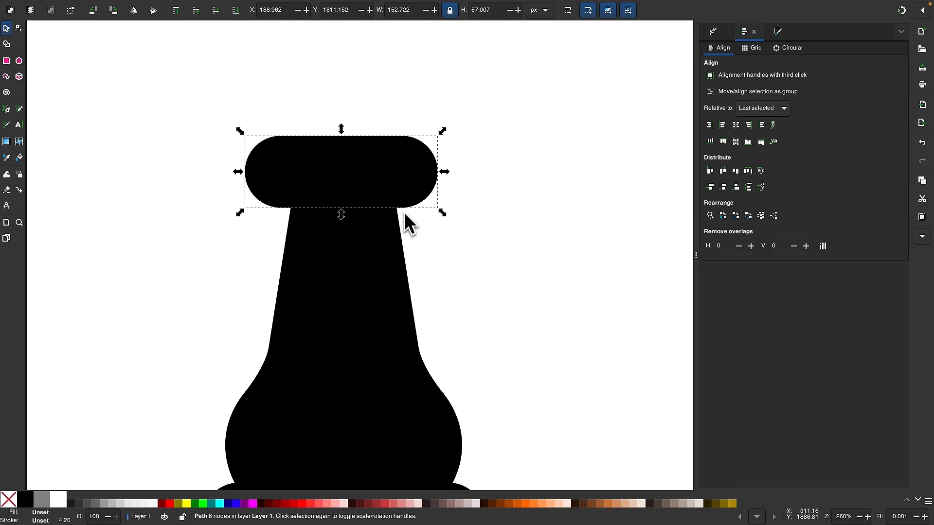
{"action": "key", "text": "n"}
{"action": "left_click_drag", "start_coordinate": [556, 246], "coordinate": [380, 141]}
{"action": "key", "text": "s"}
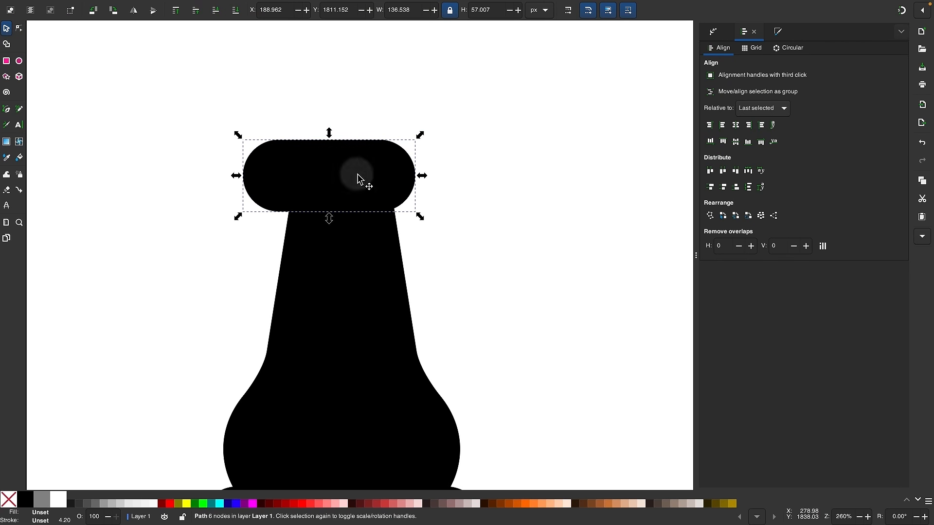
- Centre the shortened bar horizontally on the neck shape, raise it straight up to about Y 1787 px and deselect it
{"action": "scroll", "coordinate": [371, 182], "scroll_direction": "down", "scroll_amount": 2}
{"action": "left_click", "coordinate": [381, 246], "text": "shift"}
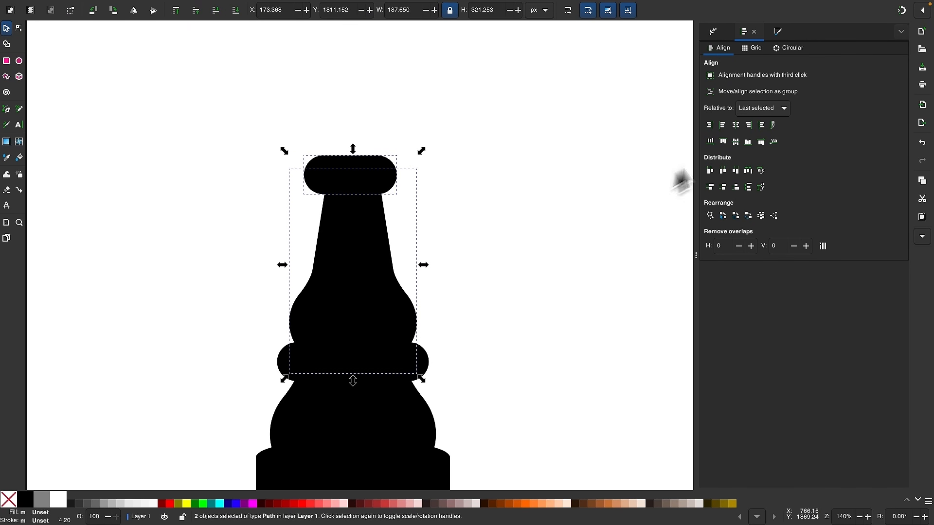
{"action": "left_click", "coordinate": [569, 217]}
{"action": "scroll", "coordinate": [569, 218], "scroll_direction": "down", "scroll_amount": 3}
{"action": "scroll", "coordinate": [569, 217], "scroll_direction": "up", "scroll_amount": 3}
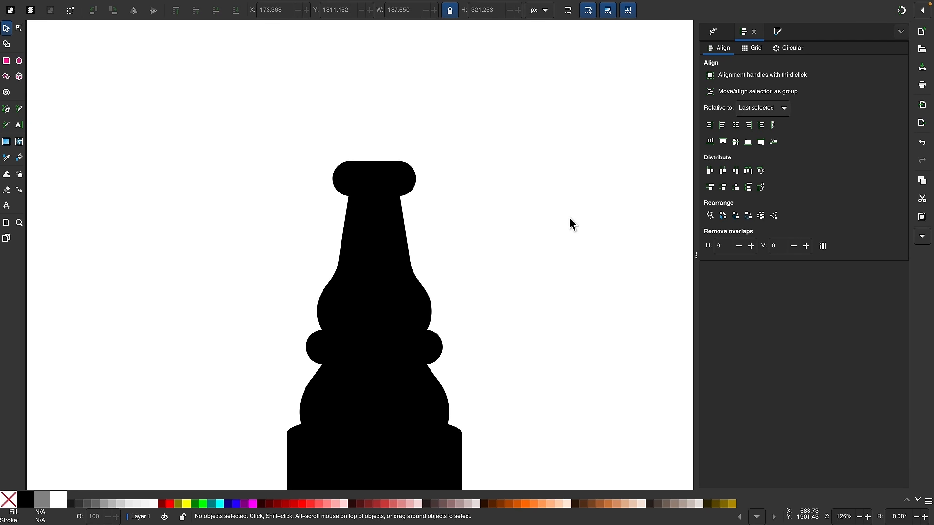
{"action": "mouse_move", "coordinate": [380, 201]}
{"action": "left_mouse_down"}
{"action": "mouse_move", "coordinate": [380, 177]}
{"action": "mouse_move", "coordinate": [375, 188]}
{"action": "left_mouse_up"}
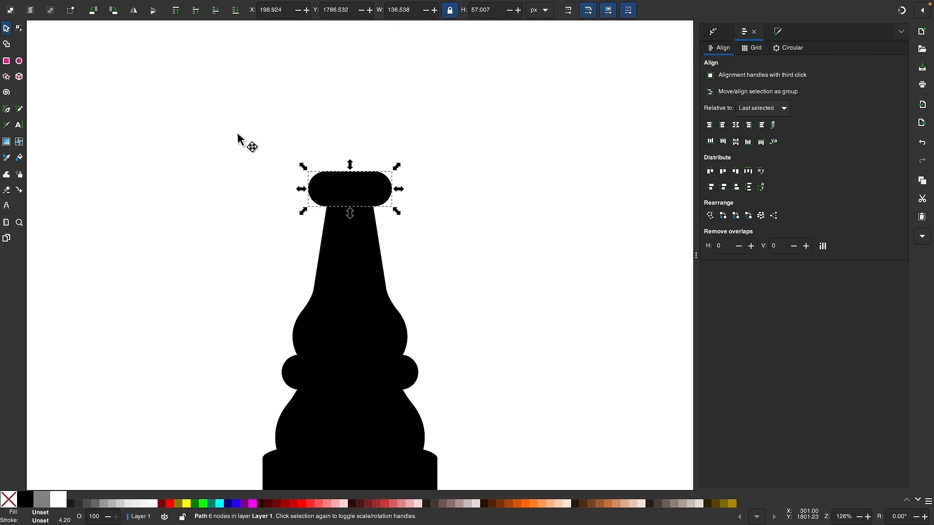
{"action": "left_click", "coordinate": [236, 134]}
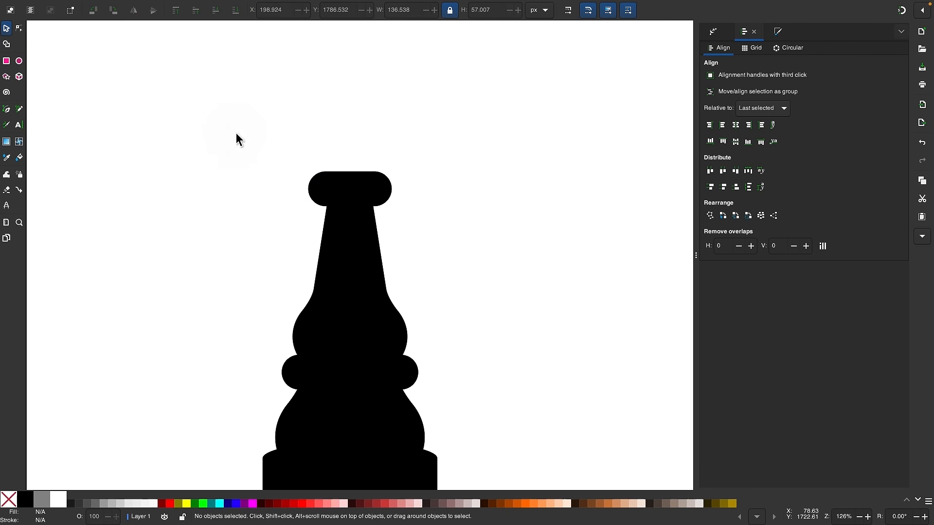
- Draw an upright five-cornered polygon beside the silhouette and convert it to a path
{"action": "left_click", "coordinate": [7, 76]}
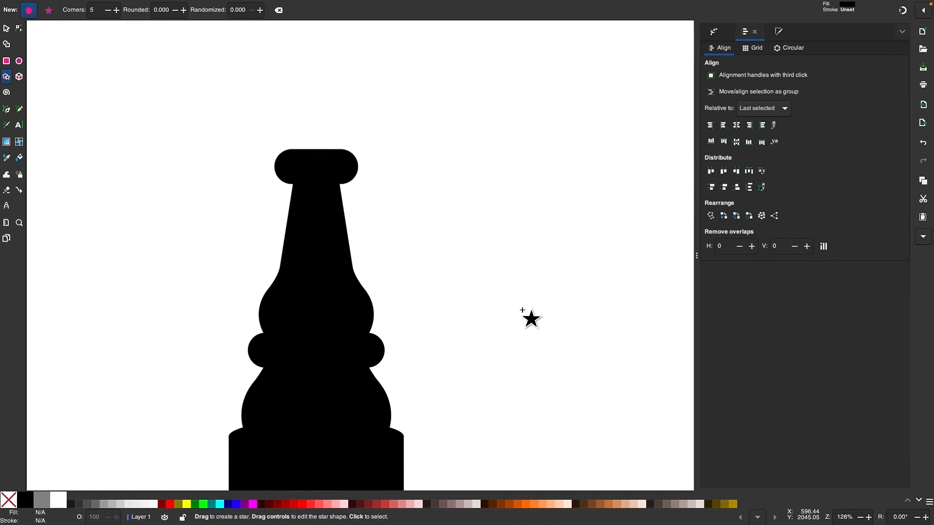
{"action": "left_click_drag", "start_coordinate": [503, 302], "coordinate": [501, 223]}
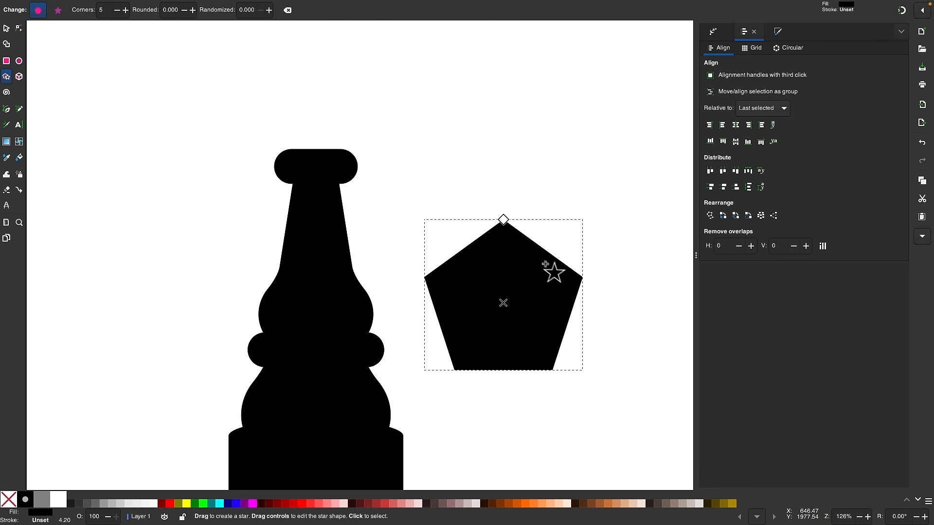
{"action": "scroll", "coordinate": [554, 272], "scroll_direction": "up", "scroll_amount": 3}
{"action": "mouse_move", "coordinate": [243, 5]}
{"action": "left_click", "coordinate": [194, 6]}
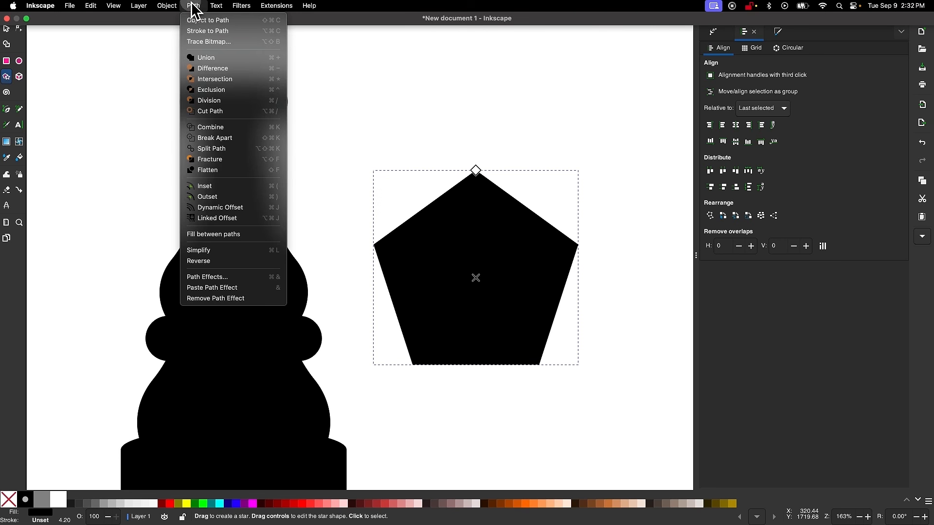
{"action": "left_click", "coordinate": [201, 21]}
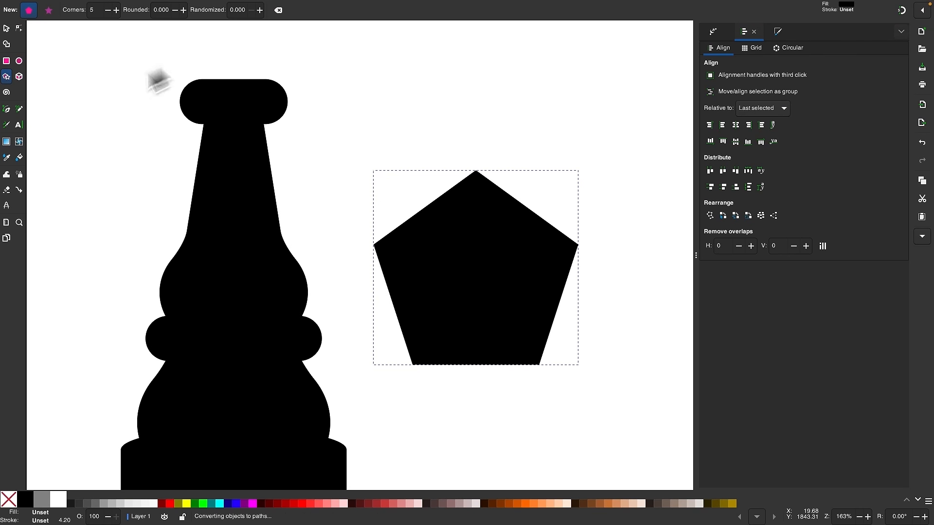
- Lower the pentagon's apex node straight down to about Y 1946 px
{"action": "left_click", "coordinate": [19, 29]}
{"action": "scroll", "coordinate": [389, 257], "scroll_direction": "up", "scroll_amount": 2}
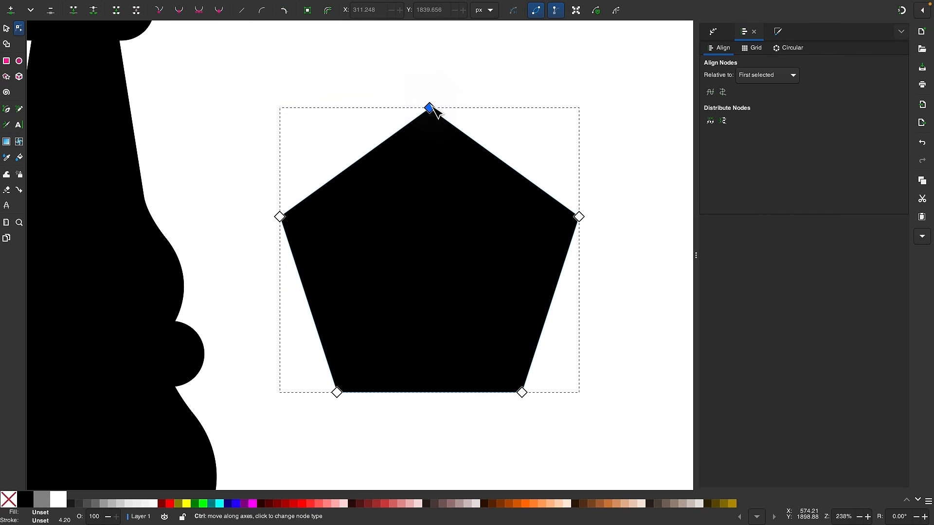
{"action": "left_click_drag", "start_coordinate": [433, 108], "coordinate": [432, 159]}
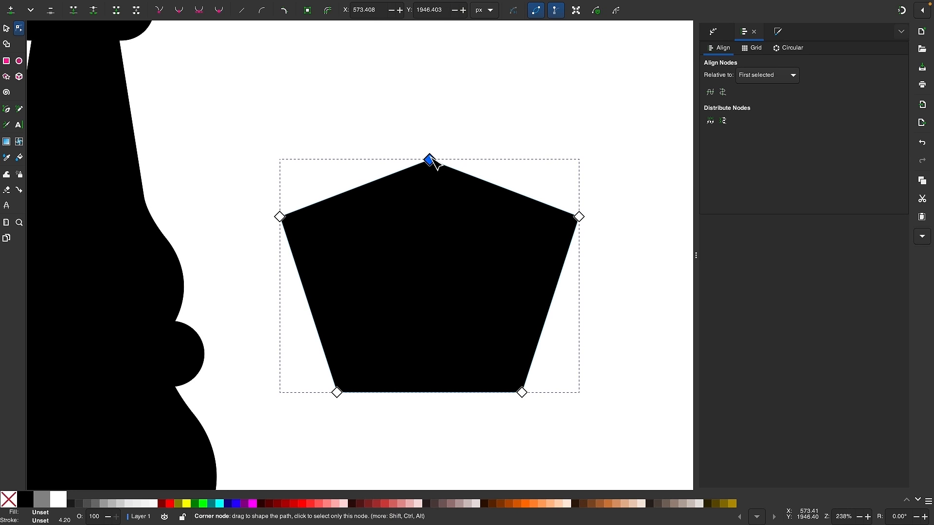
- Add the Corners effect to the pentagon and give its two outer side corners a small matching fillet
{"action": "left_click", "coordinate": [285, 10]}
{"action": "scroll", "coordinate": [330, 112], "scroll_direction": "up", "scroll_amount": 2}
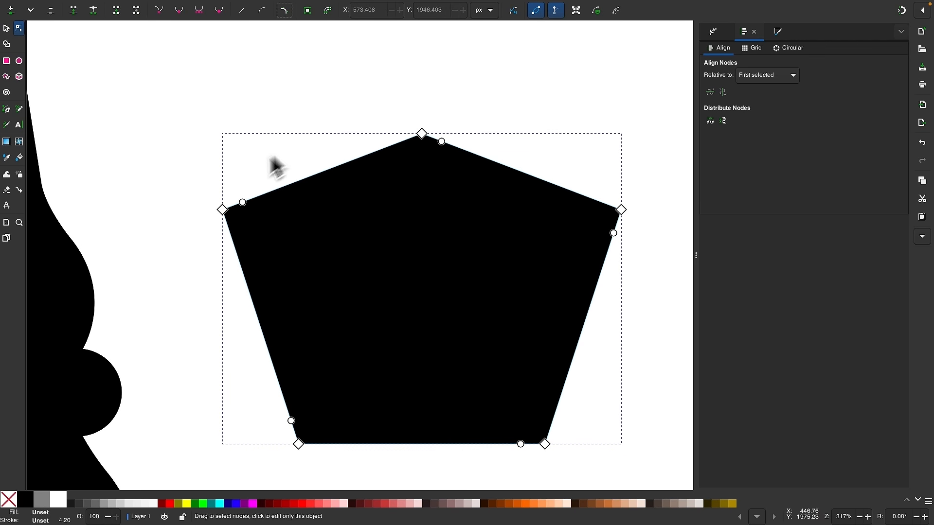
{"action": "left_click_drag", "start_coordinate": [183, 181], "coordinate": [660, 263]}
{"action": "scroll", "coordinate": [660, 263], "scroll_direction": "up", "scroll_amount": 3}
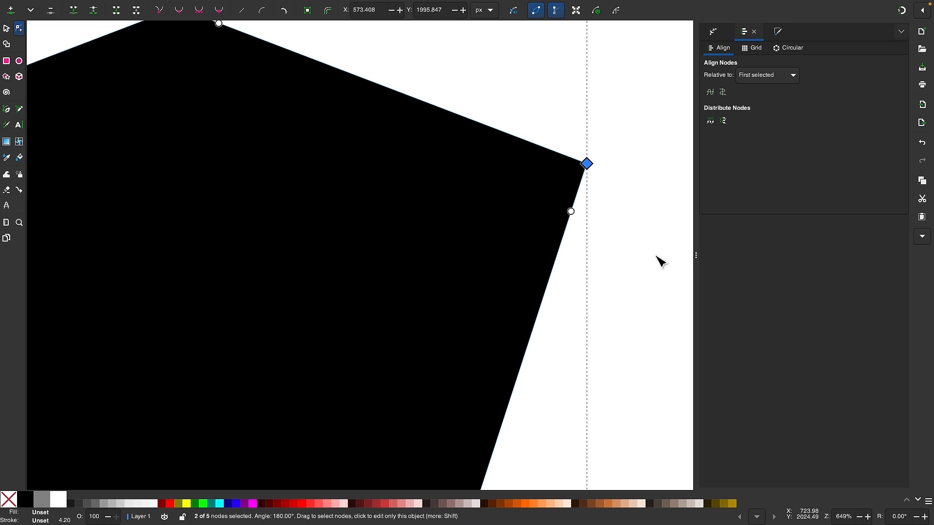
{"action": "left_click_drag", "start_coordinate": [572, 211], "coordinate": [579, 205]}
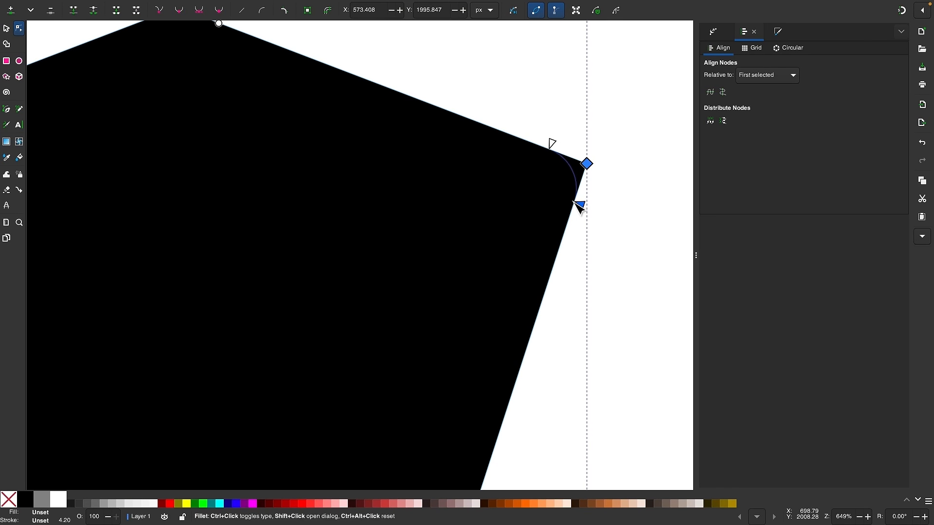
{"action": "scroll", "coordinate": [642, 210], "scroll_direction": "down", "scroll_amount": 2}
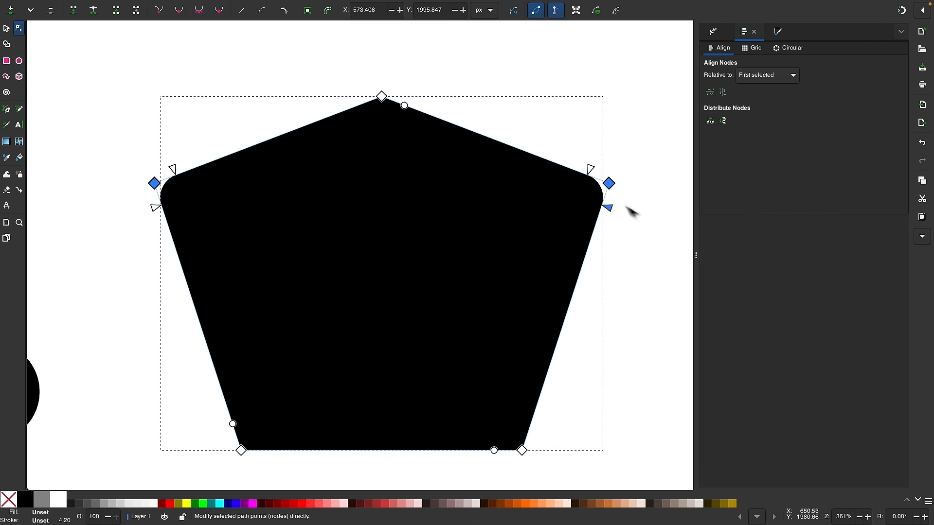
- Round the pentagon's apex into a broad arc reaching the side fillets, and convert the filleted shape to a plain path
{"action": "left_click", "coordinate": [381, 96]}
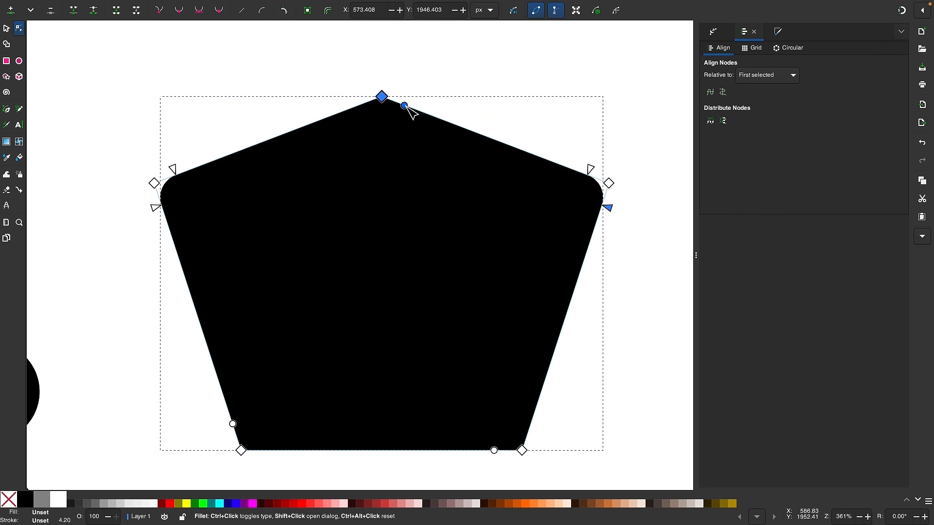
{"action": "left_click_drag", "start_coordinate": [466, 126], "coordinate": [585, 191]}
{"action": "scroll", "coordinate": [586, 187], "scroll_direction": "up", "scroll_amount": 3}
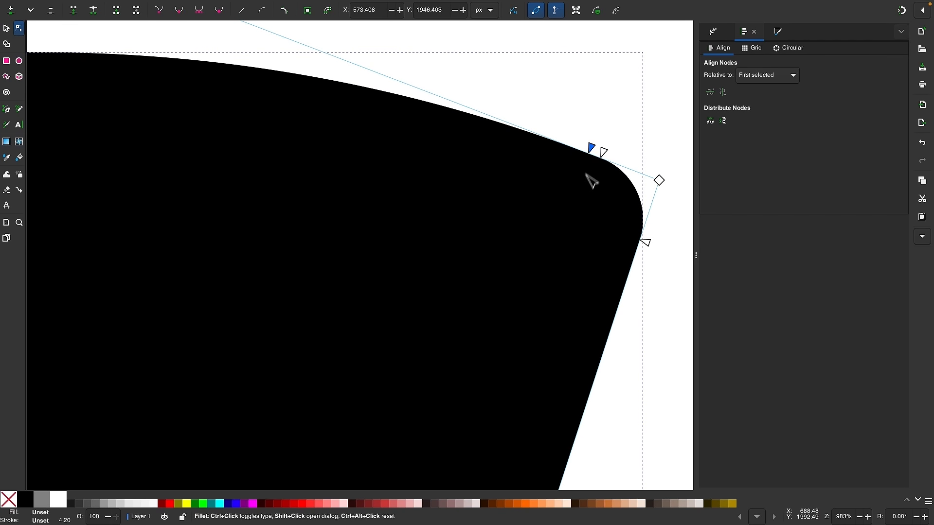
{"action": "left_click_drag", "start_coordinate": [595, 151], "coordinate": [600, 154]}
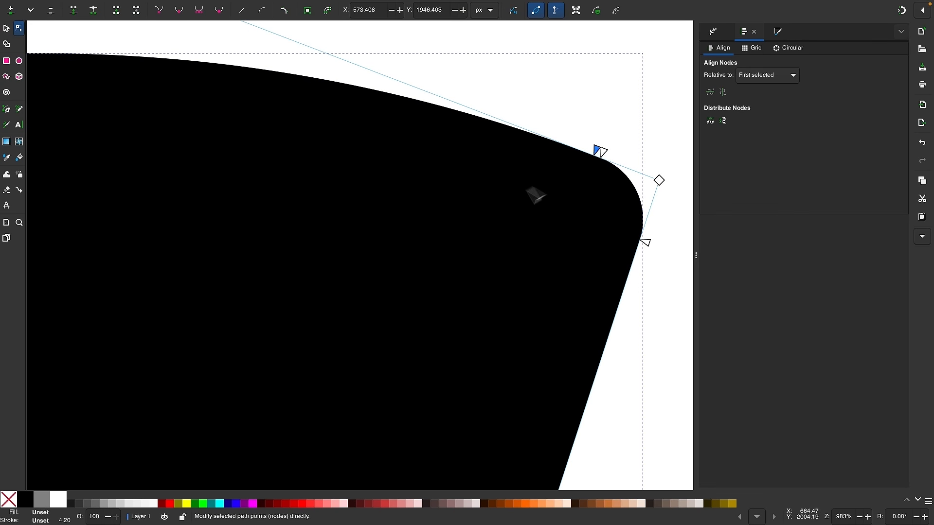
{"action": "scroll", "coordinate": [481, 227], "scroll_direction": "down", "scroll_amount": 4}
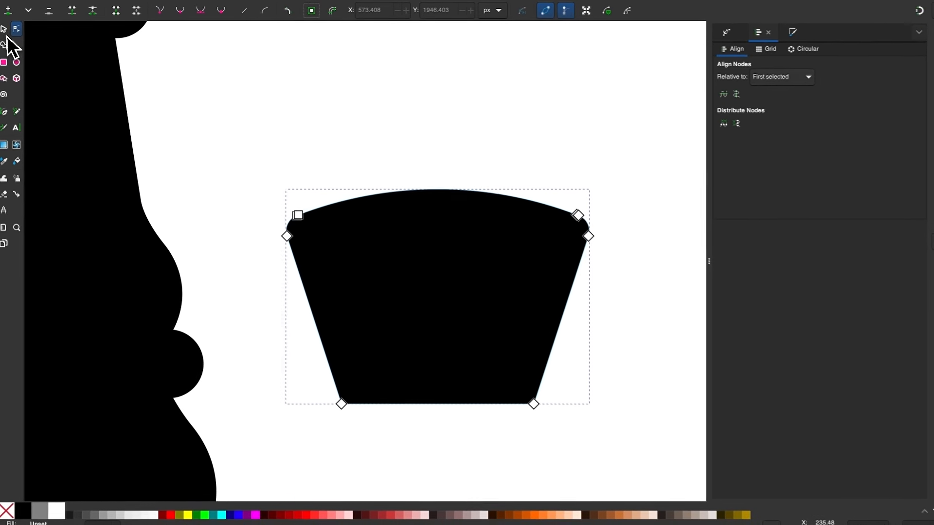
- Move the rounded pentagon shape onto the top bar and scale it down proportionally to about 159 × 113 px
{"action": "left_click", "coordinate": [6, 28]}
{"action": "scroll", "coordinate": [539, 320], "scroll_direction": "down", "scroll_amount": 3}
{"action": "scroll", "coordinate": [541, 322], "scroll_direction": "left", "scroll_amount": 2}
{"action": "scroll", "coordinate": [541, 321], "scroll_direction": "up", "scroll_amount": 2}
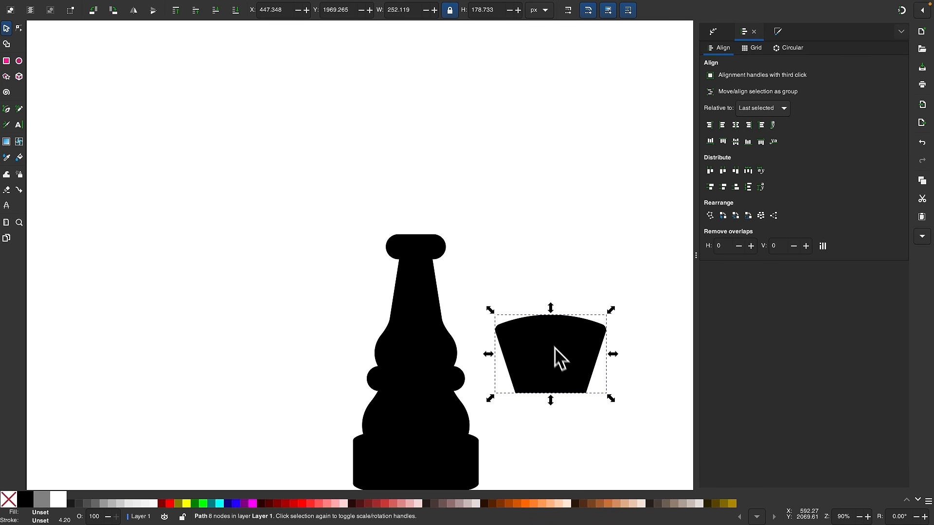
{"action": "left_click_drag", "start_coordinate": [556, 352], "coordinate": [427, 215]}
{"action": "scroll", "coordinate": [427, 214], "scroll_direction": "up", "scroll_amount": 2, "text": "ctrl"}
{"action": "scroll", "coordinate": [427, 214], "scroll_direction": "up", "scroll_amount": 1}
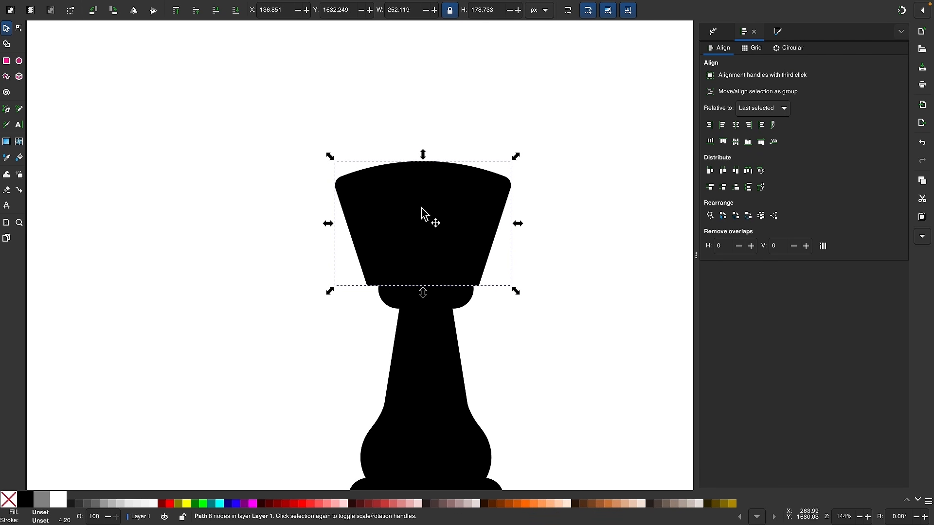
{"action": "left_click_drag", "start_coordinate": [423, 155], "coordinate": [435, 206]}
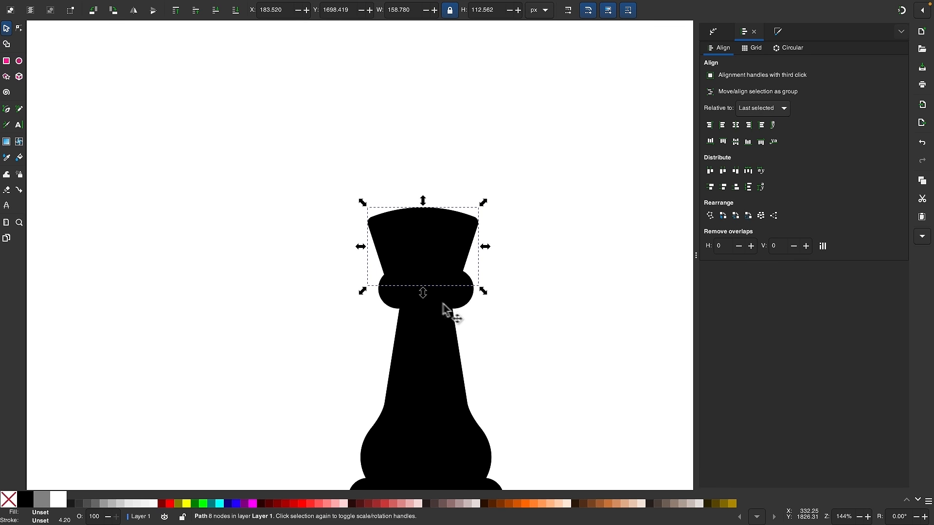
- Centre the flared top shape horizontally on the rounded bar beneath it
{"action": "scroll", "coordinate": [477, 305], "scroll_direction": "up", "scroll_amount": 2, "text": "ctrl"}
{"action": "left_click", "coordinate": [501, 273], "text": "shift"}
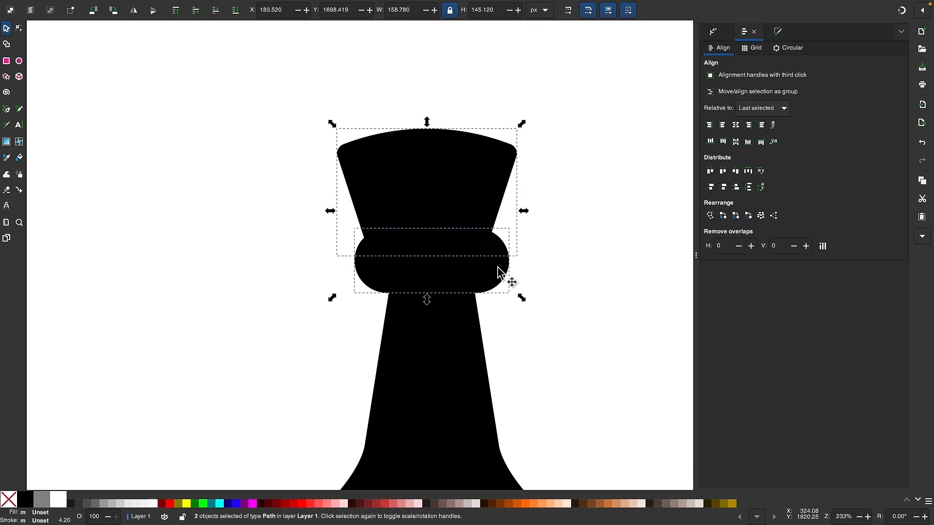
{"action": "left_click", "coordinate": [736, 126]}
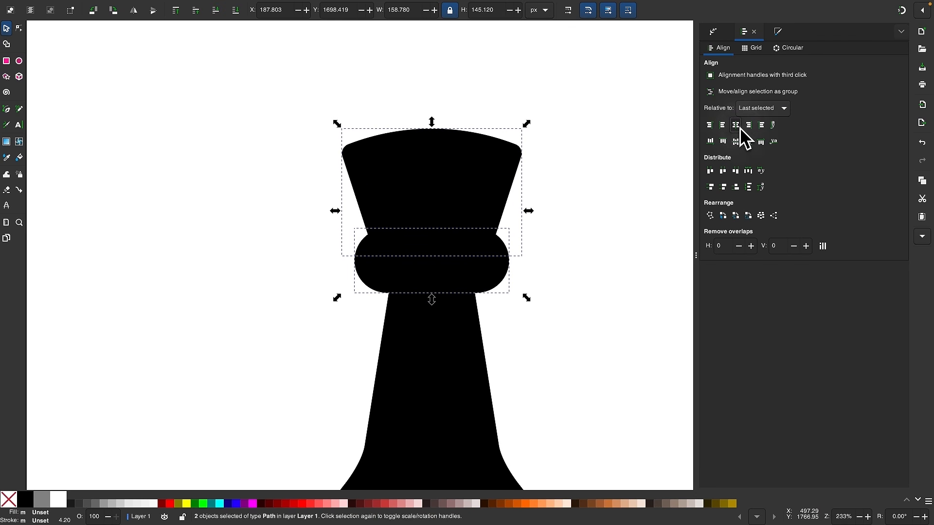
{"action": "scroll", "coordinate": [522, 177], "scroll_direction": "down", "scroll_amount": 3, "text": "ctrl"}
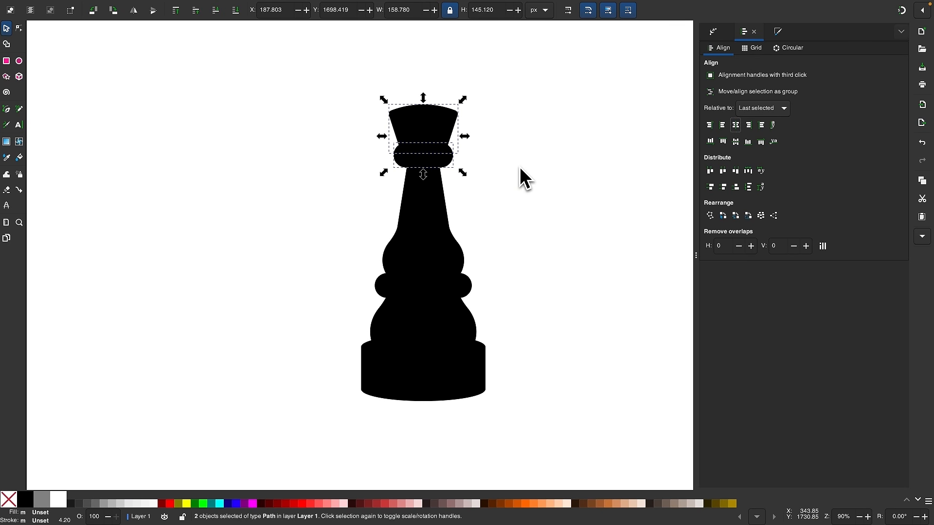
- Scale the flared top shape down proportionally to about 150 × 107 px, keeping its bottom edge on the rounded bar
{"action": "left_click_drag", "start_coordinate": [562, 446], "coordinate": [251, 50]}
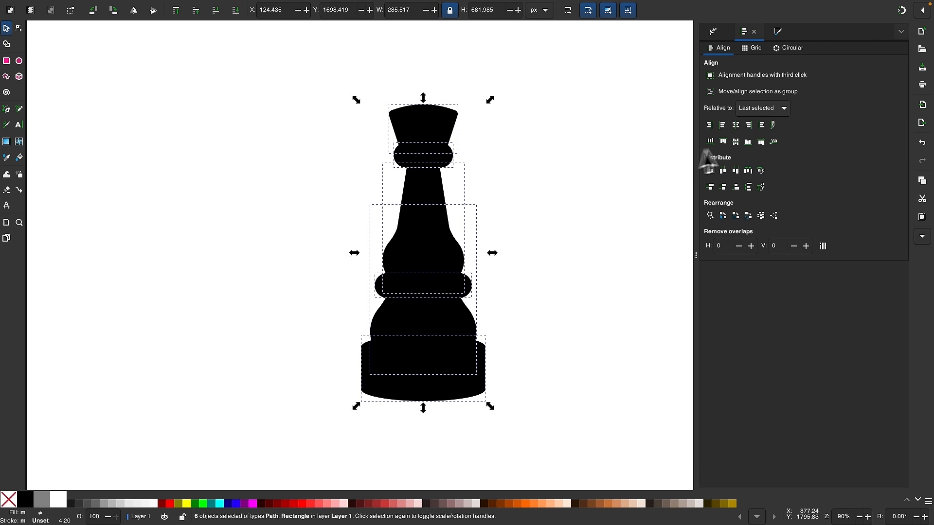
{"action": "left_click", "coordinate": [553, 180]}
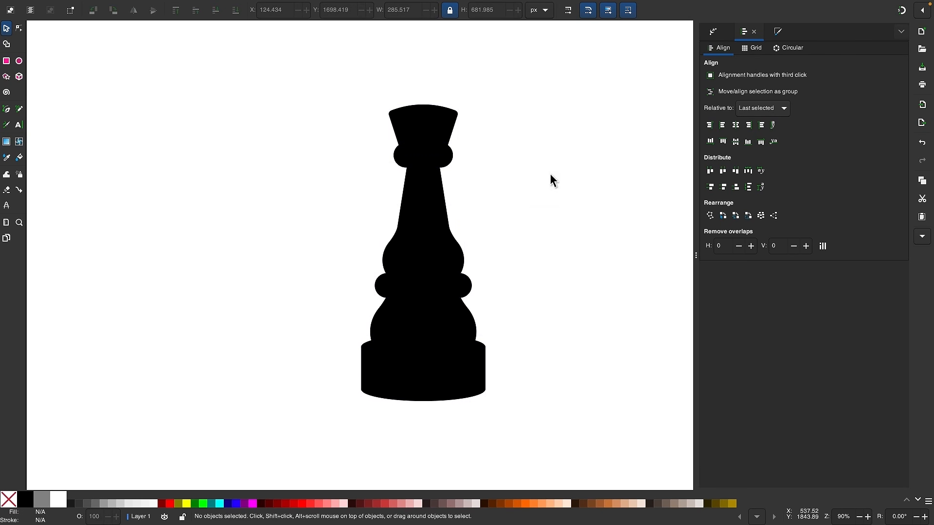
{"action": "scroll", "coordinate": [399, 86], "scroll_direction": "up", "scroll_amount": 5, "text": "ctrl"}
{"action": "left_click", "coordinate": [377, 167]}
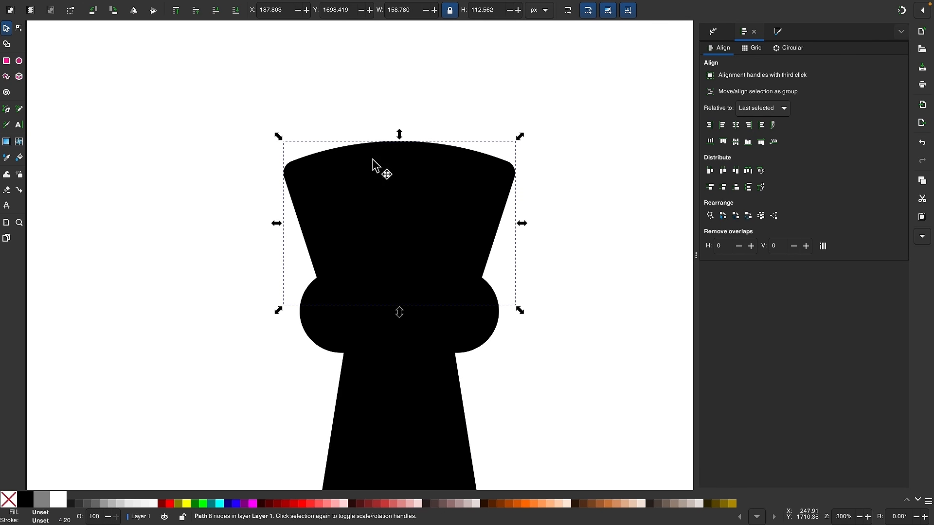
{"action": "left_click_drag", "start_coordinate": [400, 137], "coordinate": [402, 145]}
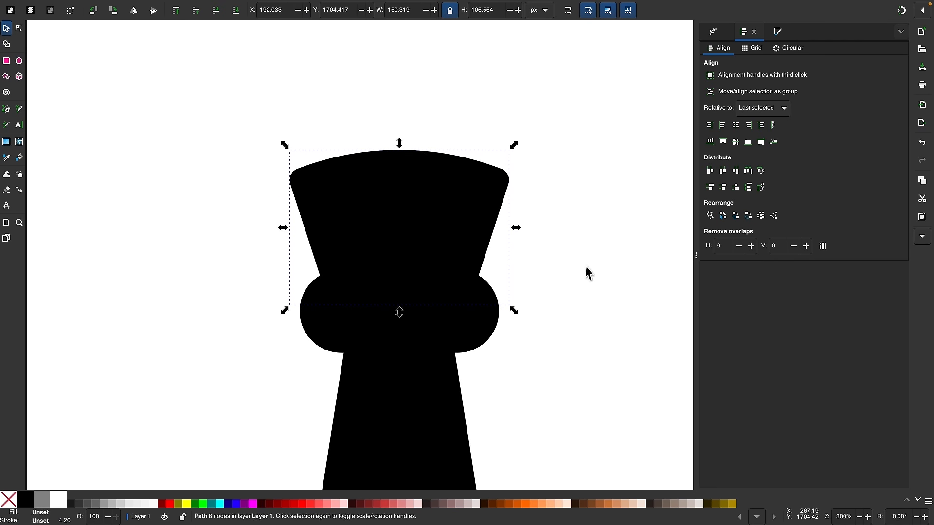
{"action": "left_click", "coordinate": [586, 268]}
- Examine the top sections of the finished king and queen reference silhouettes against the piece being built
{"action": "scroll", "coordinate": [588, 267], "scroll_direction": "down", "scroll_amount": 3, "text": "ctrl"}
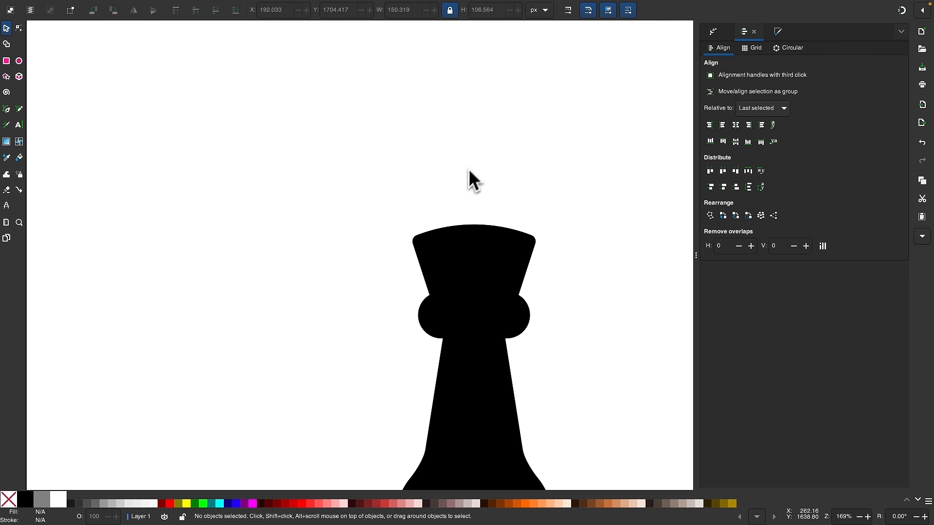
{"action": "scroll", "coordinate": [368, 167], "scroll_direction": "up", "scroll_amount": 3, "text": "ctrl"}
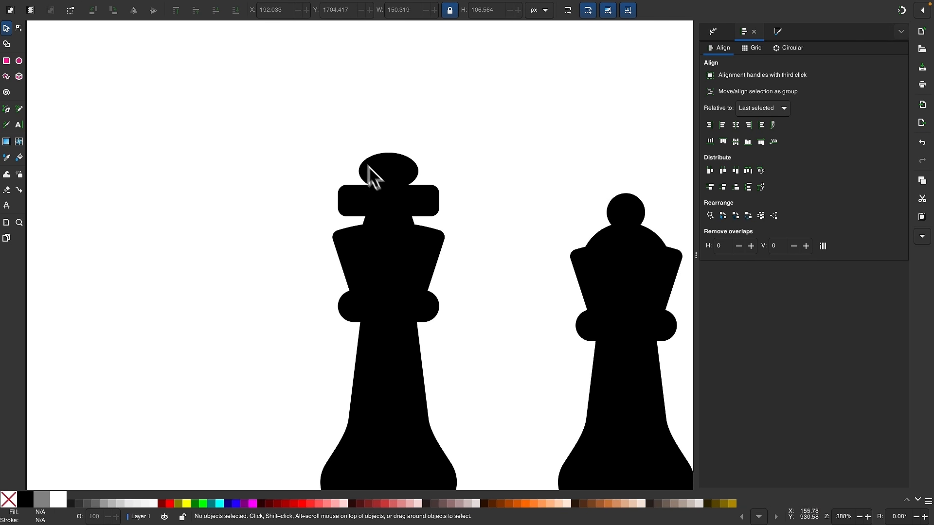
{"action": "scroll", "coordinate": [427, 282], "scroll_direction": "down", "scroll_amount": 1, "text": "ctrl"}
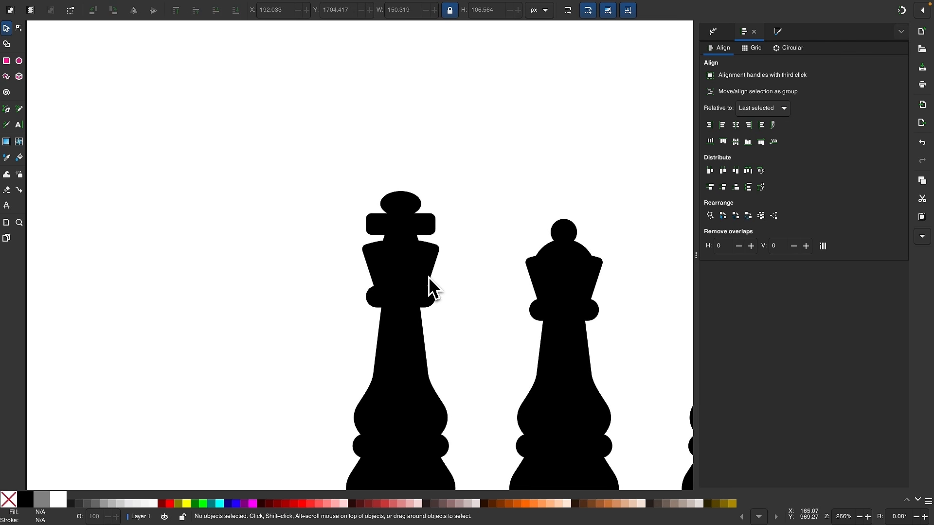
{"action": "scroll", "coordinate": [428, 277], "scroll_direction": "down", "scroll_amount": 10}
{"action": "scroll", "coordinate": [428, 278], "scroll_direction": "right", "scroll_amount": 2}
{"action": "scroll", "coordinate": [428, 277], "scroll_direction": "up", "scroll_amount": 2}
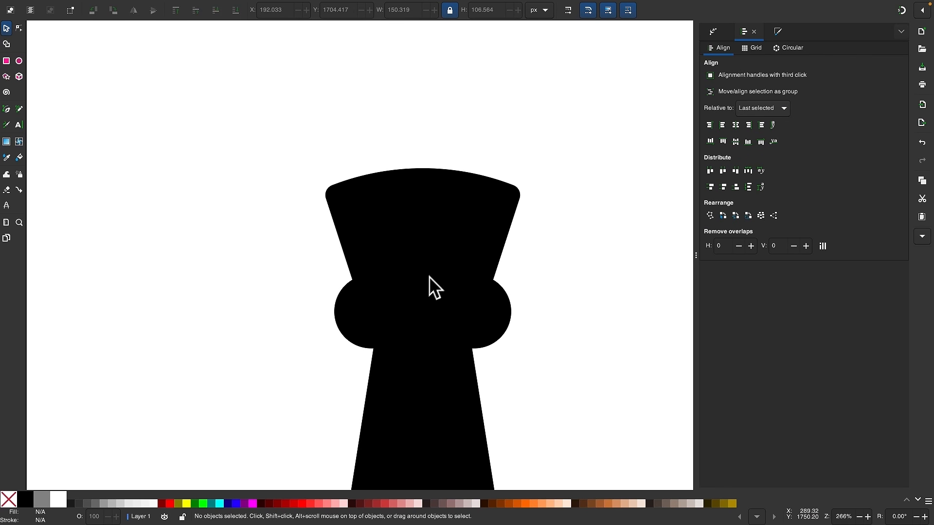
{"action": "scroll", "coordinate": [475, 177], "scroll_direction": "right", "scroll_amount": 1}
{"action": "scroll", "coordinate": [455, 190], "scroll_direction": "up", "scroll_amount": 1, "text": "ctrl"}
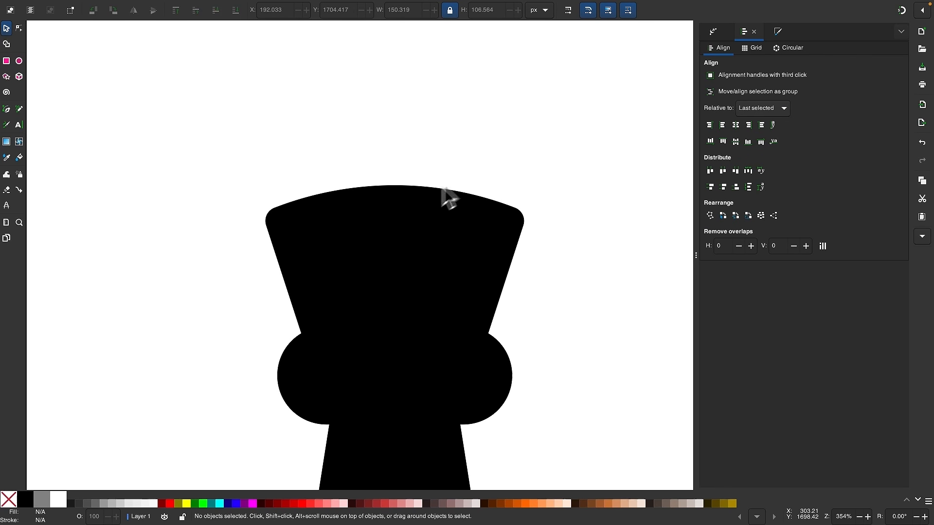
- Duplicate the flared top shape, move the copy straight up above the original and flip it vertically
{"action": "left_click", "coordinate": [400, 217]}
{"action": "left_click_drag", "start_coordinate": [409, 284], "coordinate": [413, 128]}
{"action": "scroll", "coordinate": [411, 131], "scroll_direction": "up", "scroll_amount": 3}
{"action": "scroll", "coordinate": [412, 132], "scroll_direction": "right", "scroll_amount": 1}
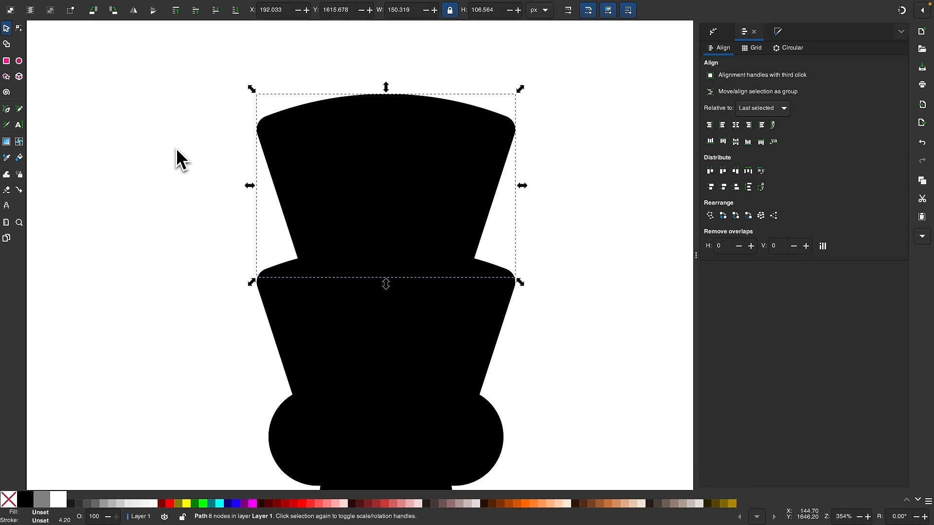
{"action": "key", "text": "v"}
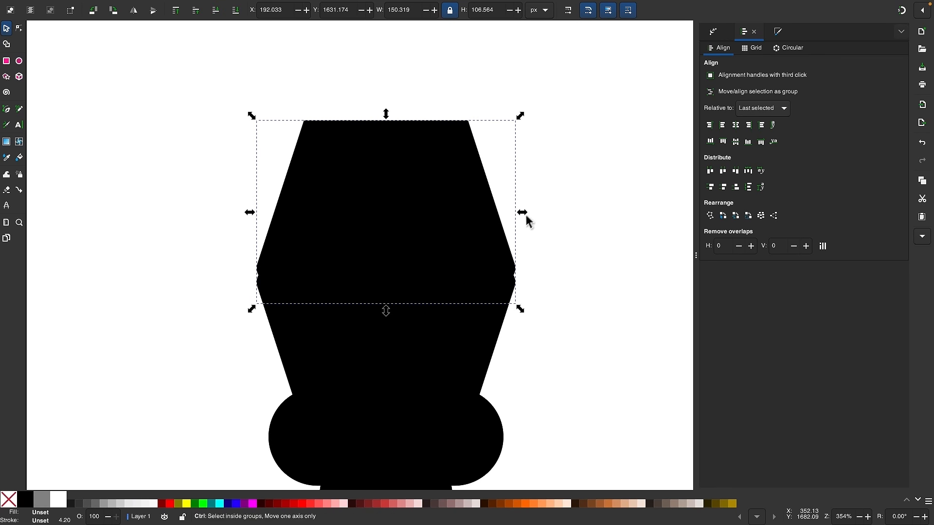
- Scale the flipped copy proportionally to about 99 × 70 px and lower it into the flared top as a neck
{"action": "left_click_drag", "start_coordinate": [524, 214], "coordinate": [469, 206]}
{"action": "left_click_drag", "start_coordinate": [402, 178], "coordinate": [402, 244]}
{"action": "left_click", "coordinate": [597, 270]}
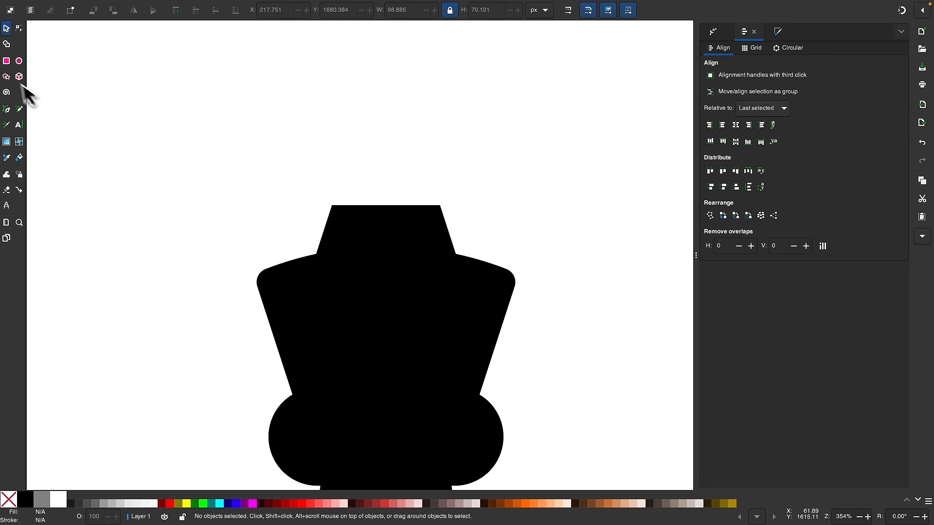
- Draw a rectangle about 159 × 56 px over the neck and round its corners to a radius of about 11 px
{"action": "left_click", "coordinate": [6, 62]}
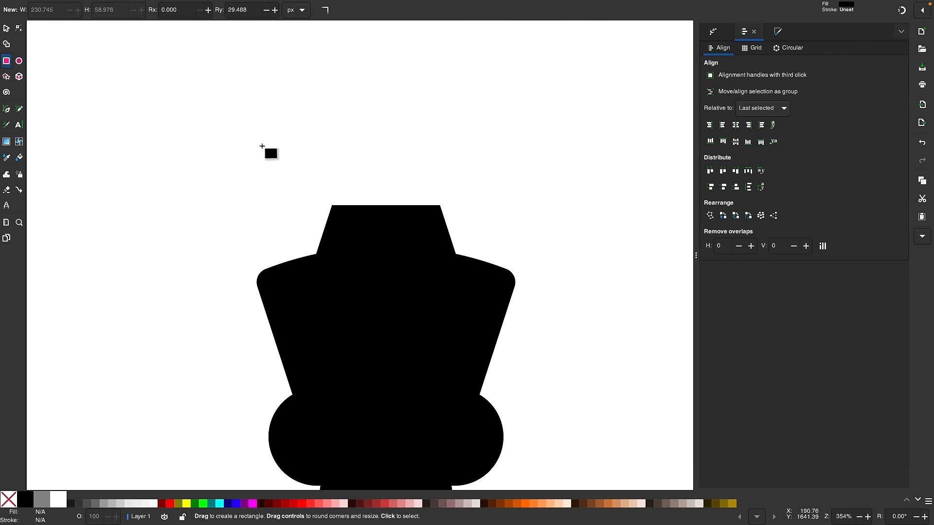
{"action": "left_click_drag", "start_coordinate": [254, 136], "coordinate": [528, 233]}
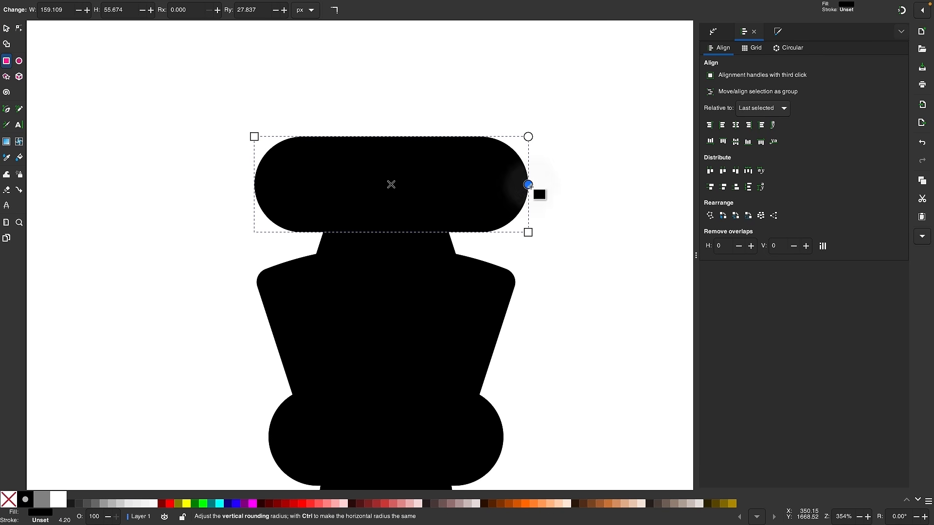
{"action": "left_click_drag", "start_coordinate": [530, 185], "coordinate": [534, 165]}
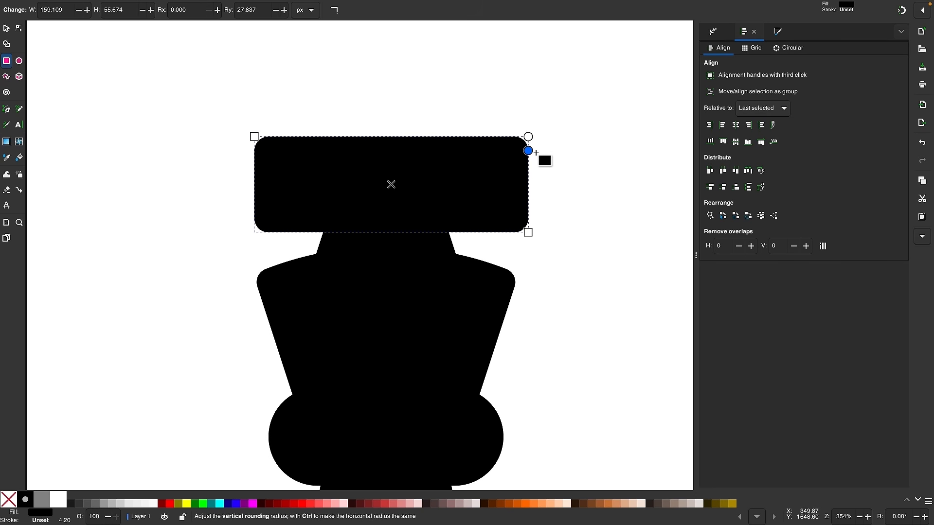
{"action": "left_click_drag", "start_coordinate": [535, 157], "coordinate": [534, 157]}
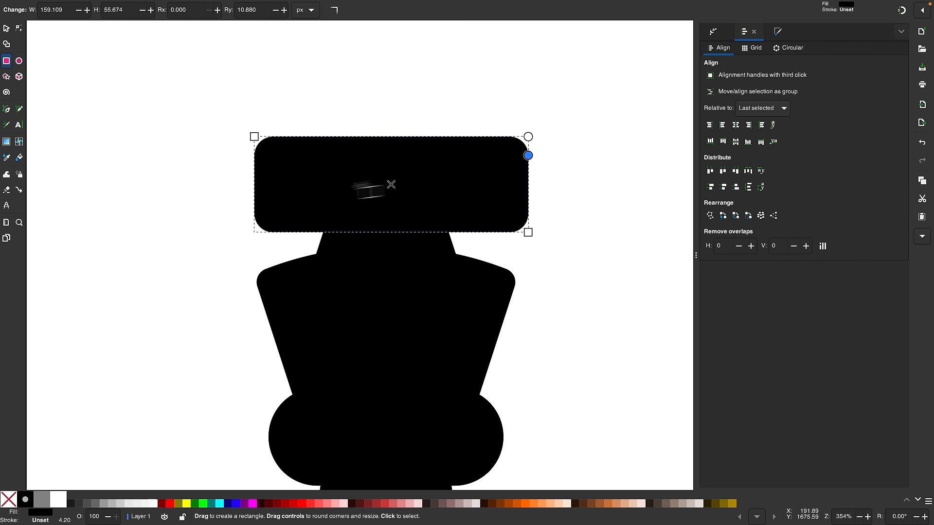
- Shift the rounded rectangle slightly up and sideways so it sits roughly centred on the neck
{"action": "scroll", "coordinate": [288, 184], "scroll_direction": "up", "scroll_amount": 1, "text": "ctrl"}
{"action": "left_click", "coordinate": [7, 28]}
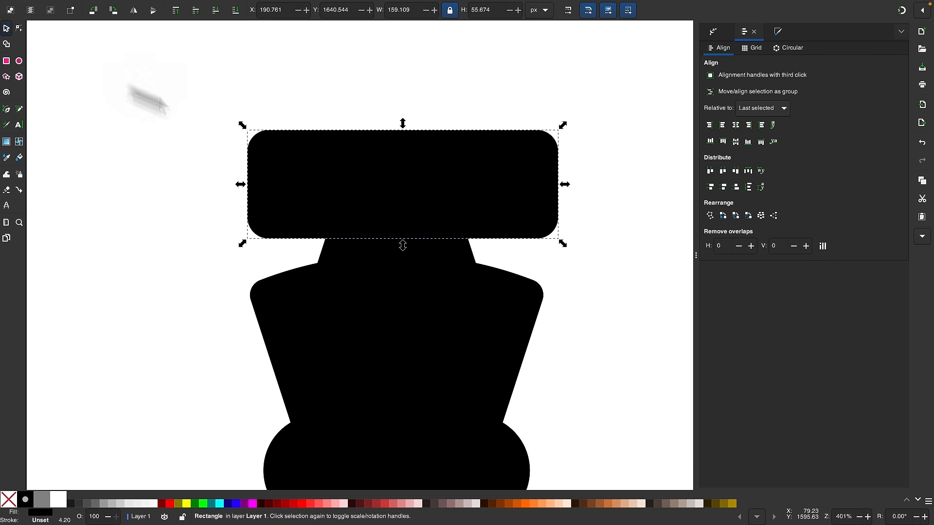
{"action": "left_click_drag", "start_coordinate": [428, 209], "coordinate": [417, 193]}
{"action": "scroll", "coordinate": [418, 194], "scroll_direction": "up", "scroll_amount": 3}
{"action": "left_click", "coordinate": [135, 104]}
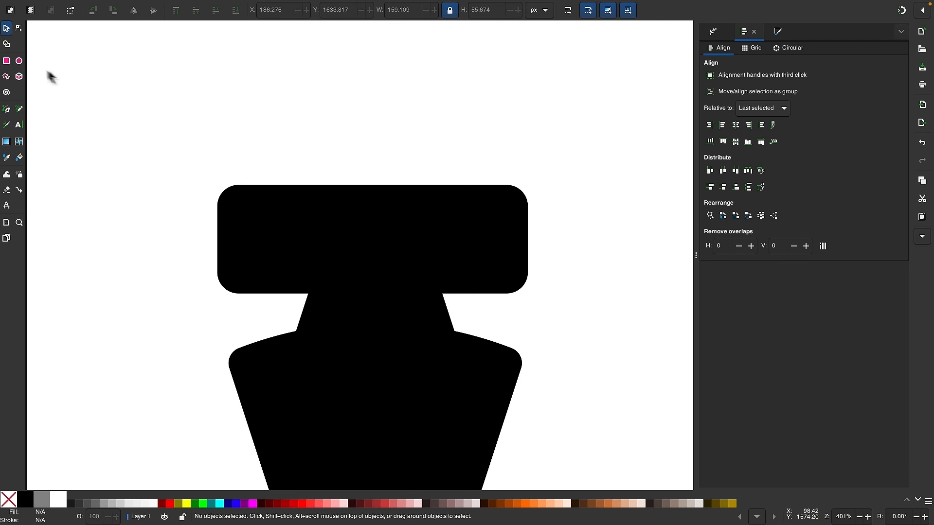
- Draw an ellipse about 89 × 68 px and position it overlapping the upper edge of the rounded rectangle
{"action": "left_click", "coordinate": [19, 61]}
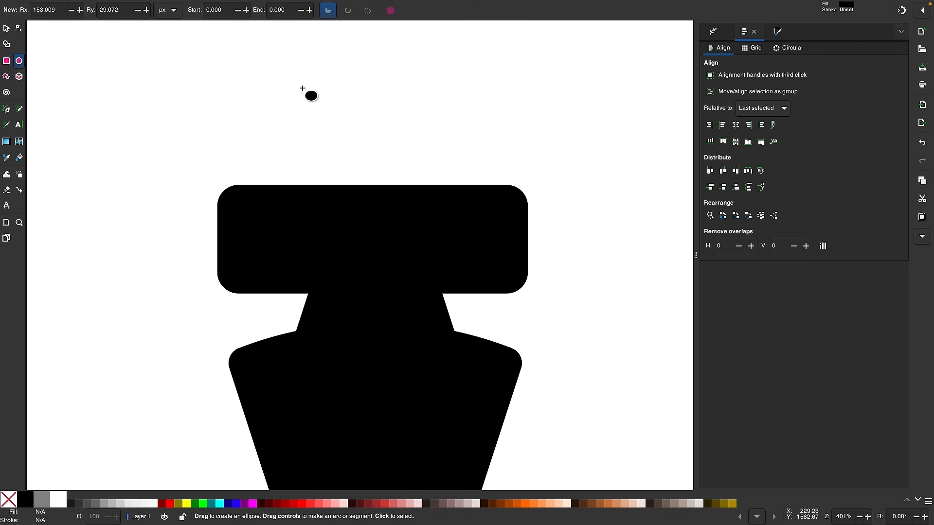
{"action": "left_click_drag", "start_coordinate": [301, 86], "coordinate": [474, 218]}
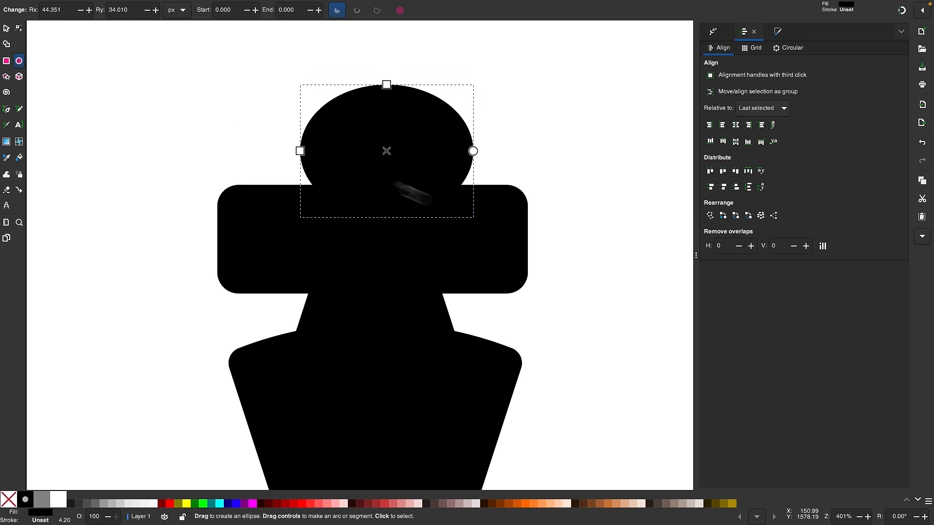
{"action": "left_click", "coordinate": [7, 29]}
{"action": "mouse_move", "coordinate": [421, 164]}
{"action": "left_mouse_down"}
{"action": "mouse_move", "coordinate": [408, 172]}
{"action": "mouse_move", "coordinate": [413, 154]}
{"action": "left_mouse_up"}
{"action": "scroll", "coordinate": [413, 154], "scroll_direction": "down", "scroll_amount": 5}
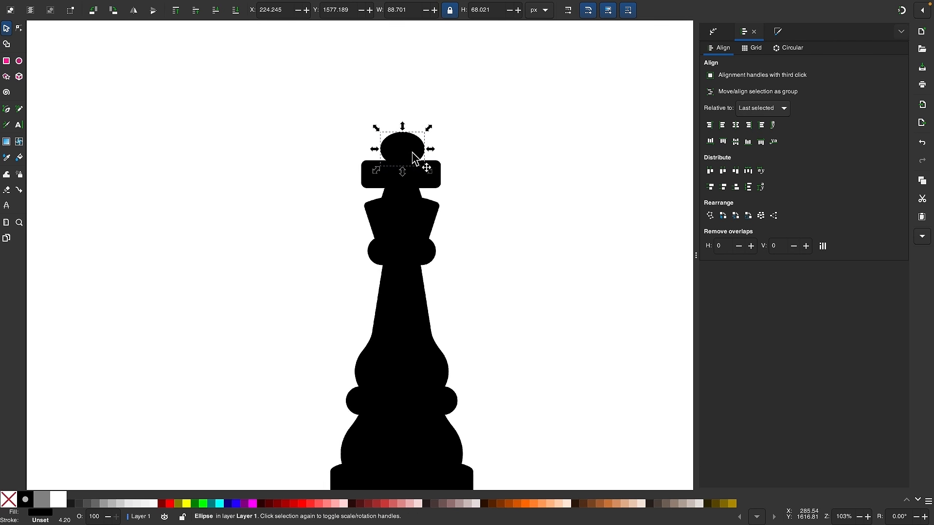
- Centre all nine parts of the chess piece on one common vertical axis
{"action": "left_click_drag", "start_coordinate": [507, 416], "coordinate": [273, 106]}
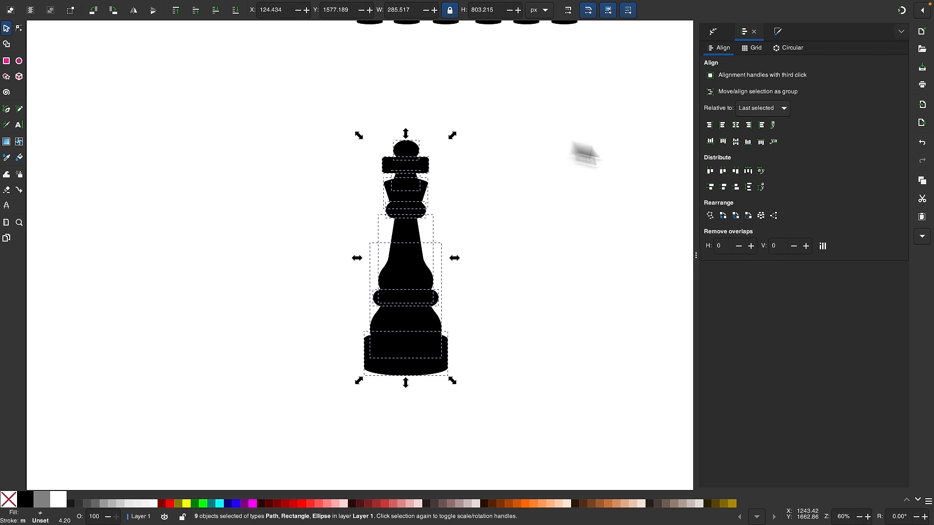
{"action": "left_click", "coordinate": [710, 126]}
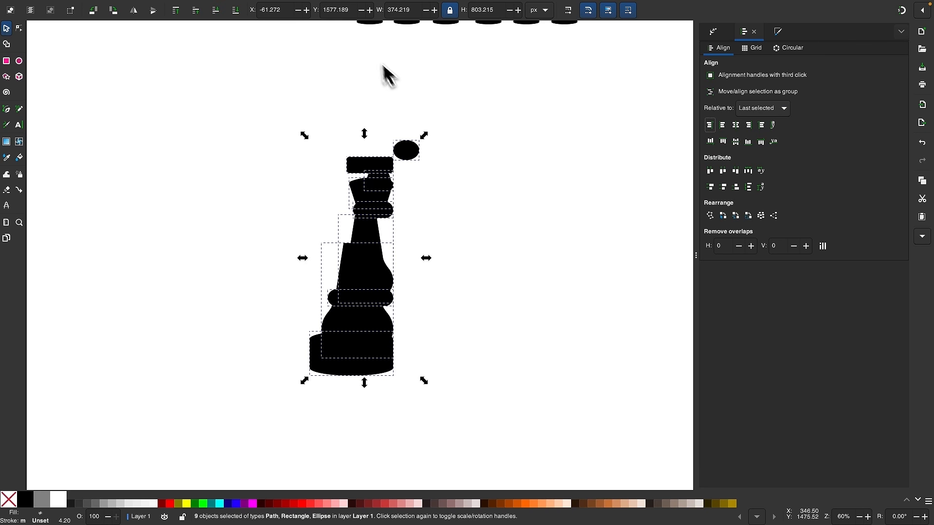
{"action": "key", "text": "ctrl+alt+h"}
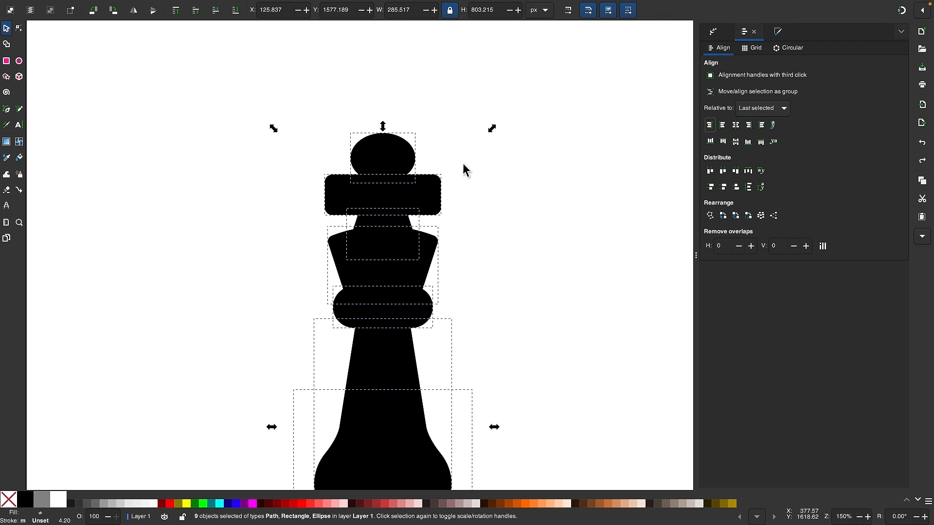
{"action": "scroll", "coordinate": [463, 163], "scroll_direction": "down", "scroll_amount": 1}
{"action": "scroll", "coordinate": [471, 169], "scroll_direction": "up", "scroll_amount": 3}
{"action": "left_click", "coordinate": [526, 202]}
{"action": "scroll", "coordinate": [526, 202], "scroll_direction": "left", "scroll_amount": 3}
{"action": "scroll", "coordinate": [321, 203], "scroll_direction": "up", "scroll_amount": 1}
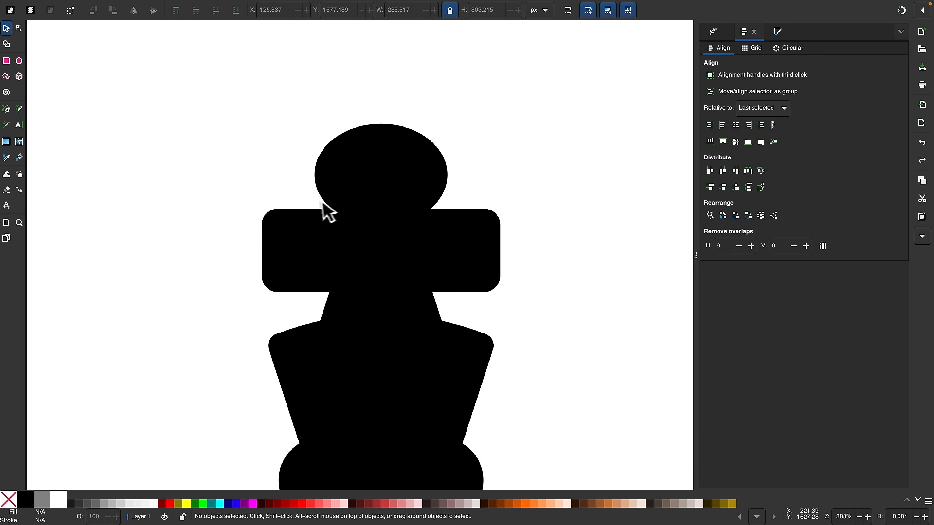
- Scale the ellipse and rounded rectangle together to about 134 × 94 px and lower them slightly onto the neck
{"action": "scroll", "coordinate": [321, 214], "scroll_direction": "down", "scroll_amount": 1}
{"action": "left_click", "coordinate": [330, 216]}
{"action": "left_click", "coordinate": [407, 141], "text": "shift"}
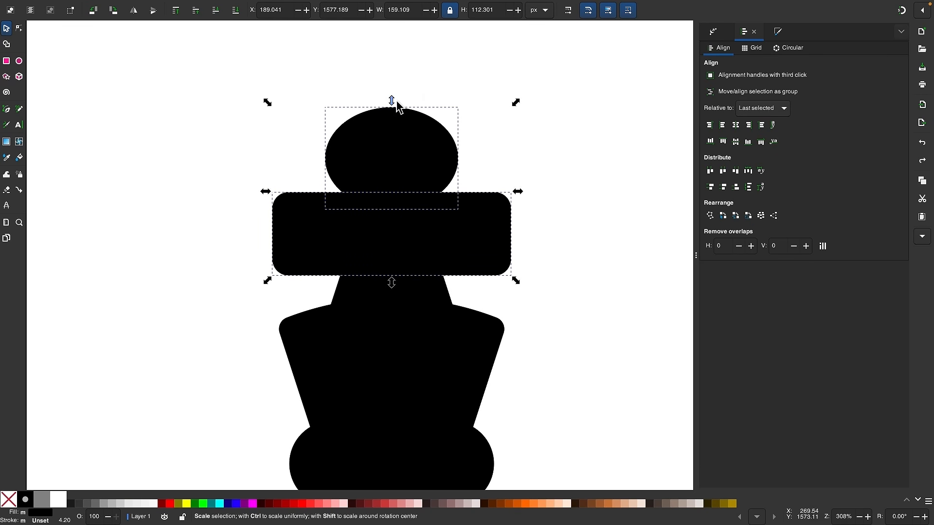
{"action": "left_click_drag", "start_coordinate": [397, 103], "coordinate": [402, 128]}
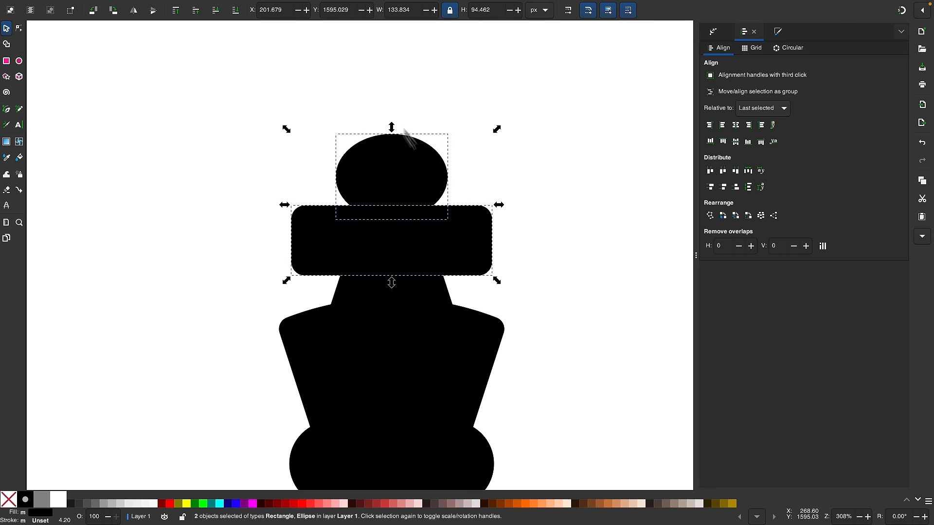
{"action": "left_click_drag", "start_coordinate": [472, 233], "coordinate": [470, 233]}
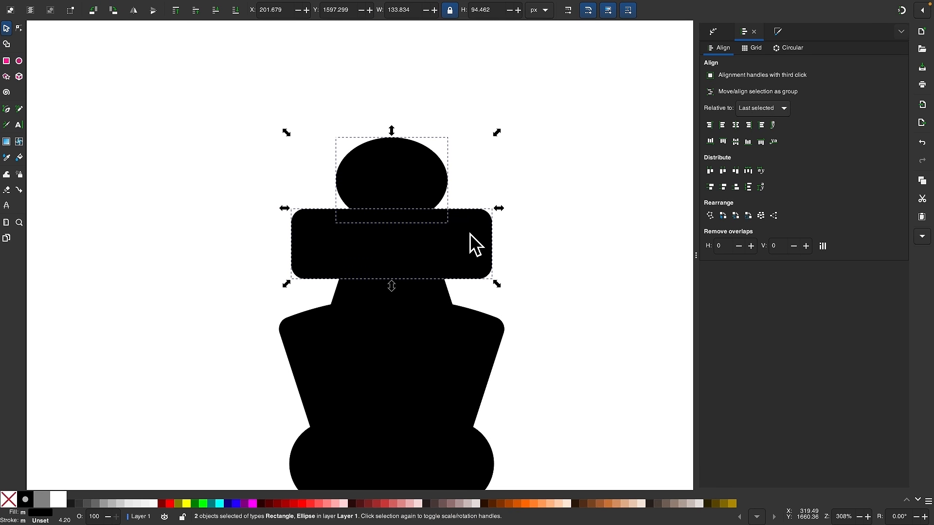
{"action": "scroll", "coordinate": [470, 233], "scroll_direction": "down", "scroll_amount": 2}
{"action": "scroll", "coordinate": [469, 234], "scroll_direction": "down", "scroll_amount": 3}
{"action": "left_click", "coordinate": [524, 269]}
- Move the ellipse and rounded rectangle down together a little further, to a Y position of about 1601 px
{"action": "scroll", "coordinate": [523, 268], "scroll_direction": "down", "scroll_amount": 4}
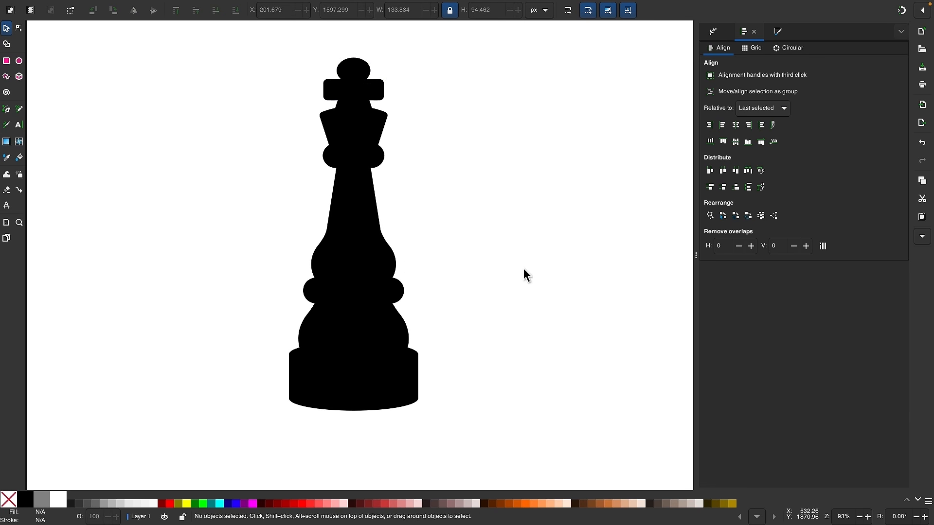
{"action": "scroll", "coordinate": [523, 268], "scroll_direction": "up", "scroll_amount": 1}
{"action": "scroll", "coordinate": [523, 269], "scroll_direction": "down", "scroll_amount": 2}
{"action": "scroll", "coordinate": [524, 269], "scroll_direction": "up", "scroll_amount": 2}
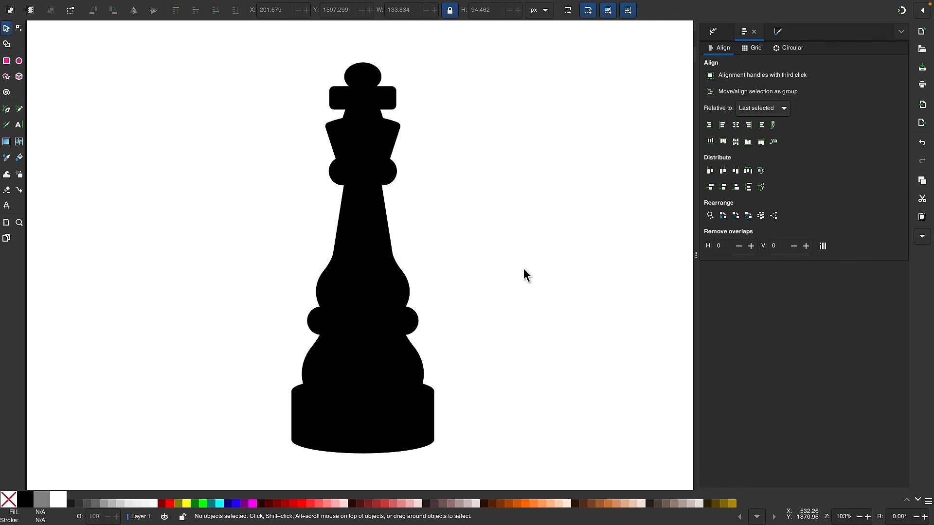
{"action": "scroll", "coordinate": [378, 81], "scroll_direction": "up", "scroll_amount": 3}
{"action": "left_click_drag", "start_coordinate": [167, 49], "coordinate": [533, 208]}
{"action": "left_click_drag", "start_coordinate": [427, 166], "coordinate": [423, 165]}
{"action": "scroll", "coordinate": [424, 166], "scroll_direction": "down", "scroll_amount": 4}
{"action": "left_click", "coordinate": [493, 248]}
- Duplicate the complete nine-part king silhouette and place the copy beside it at the same height, at X about 598 px
{"action": "scroll", "coordinate": [493, 248], "scroll_direction": "right", "scroll_amount": 3}
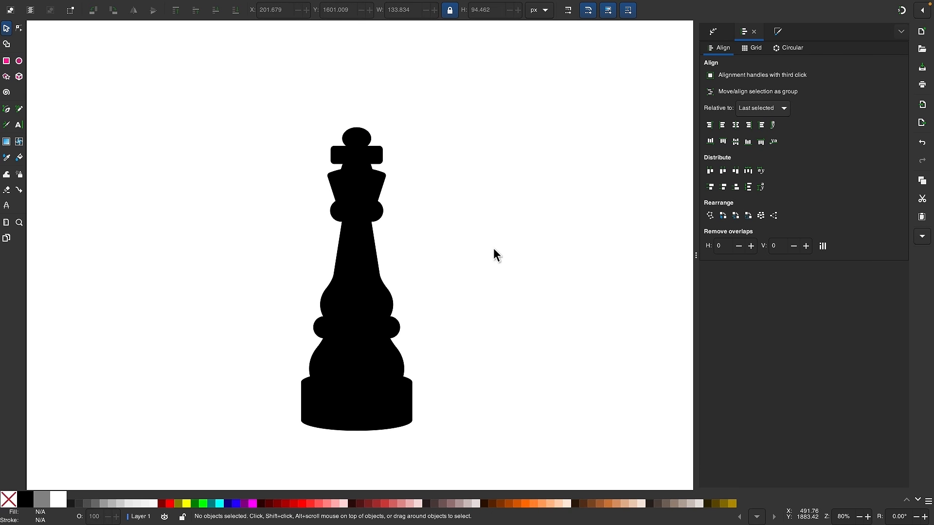
{"action": "scroll", "coordinate": [493, 248], "scroll_direction": "down", "scroll_amount": 2}
{"action": "scroll", "coordinate": [493, 248], "scroll_direction": "right", "scroll_amount": 2}
{"action": "scroll", "coordinate": [493, 248], "scroll_direction": "down", "scroll_amount": 1}
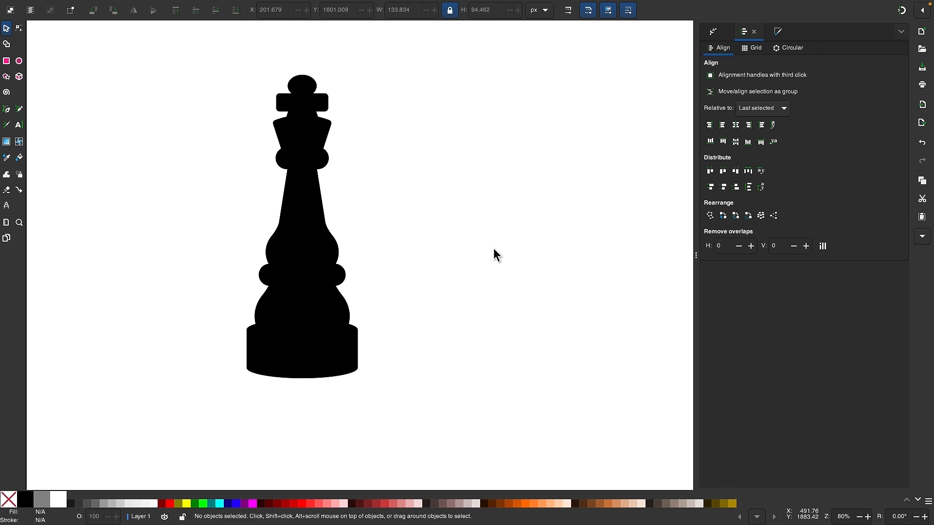
{"action": "scroll", "coordinate": [493, 248], "scroll_direction": "up", "scroll_amount": 2}
{"action": "scroll", "coordinate": [460, 284], "scroll_direction": "down", "scroll_amount": 2}
{"action": "scroll", "coordinate": [460, 283], "scroll_direction": "right", "scroll_amount": 2}
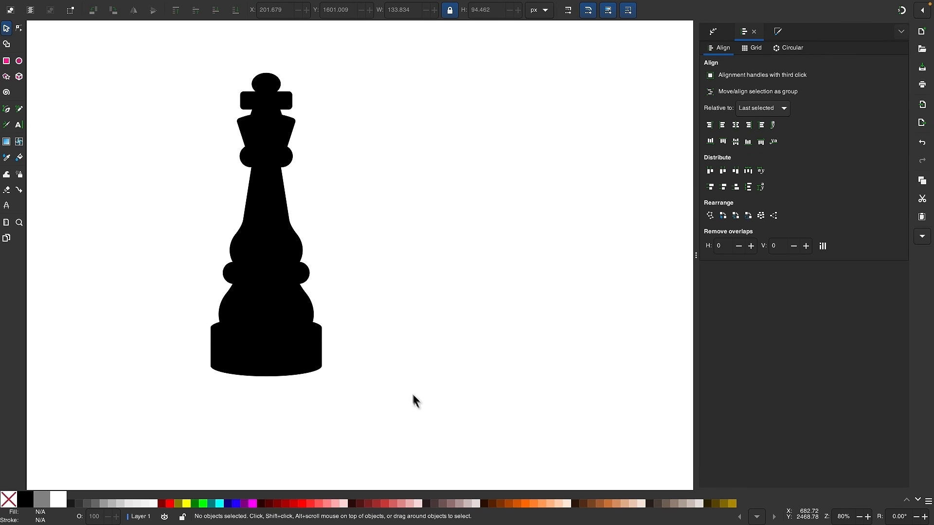
{"action": "left_click_drag", "start_coordinate": [428, 410], "coordinate": [150, 45]}
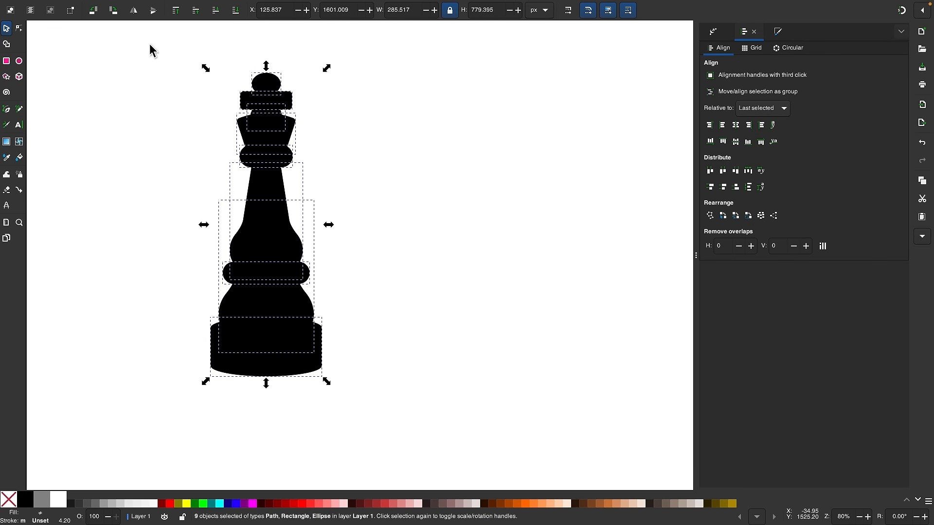
{"action": "key", "text": "ctrl+d"}
{"action": "left_click_drag", "start_coordinate": [254, 250], "coordinate": [450, 277]}
{"action": "left_click", "coordinate": [640, 173]}
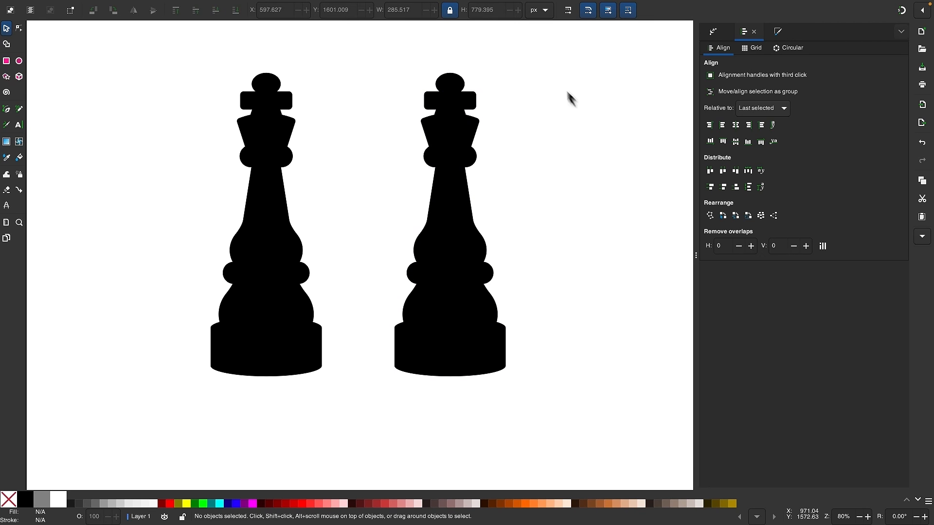
- Delete the top ellipse, the rounded crossbar and the small tapered neck piece from the king copy
{"action": "scroll", "coordinate": [496, 73], "scroll_direction": "up", "scroll_amount": 3}
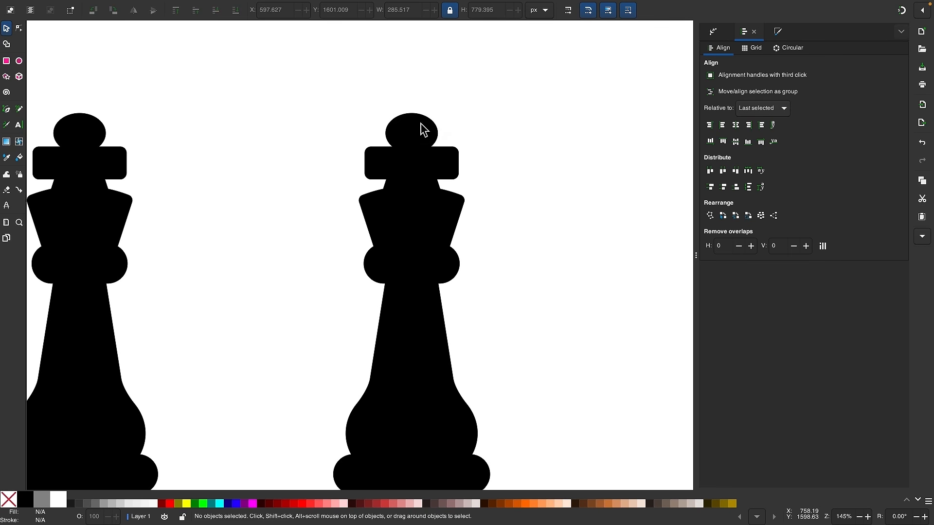
{"action": "left_click", "coordinate": [423, 130]}
{"action": "key", "text": "Delete"}
{"action": "left_click", "coordinate": [446, 155]}
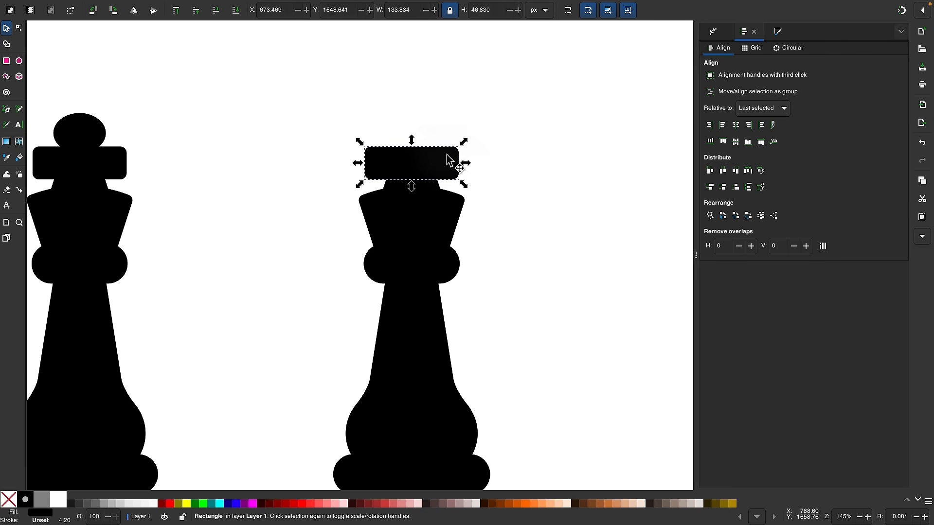
{"action": "key", "text": "Delete"}
{"action": "left_click", "coordinate": [410, 173]}
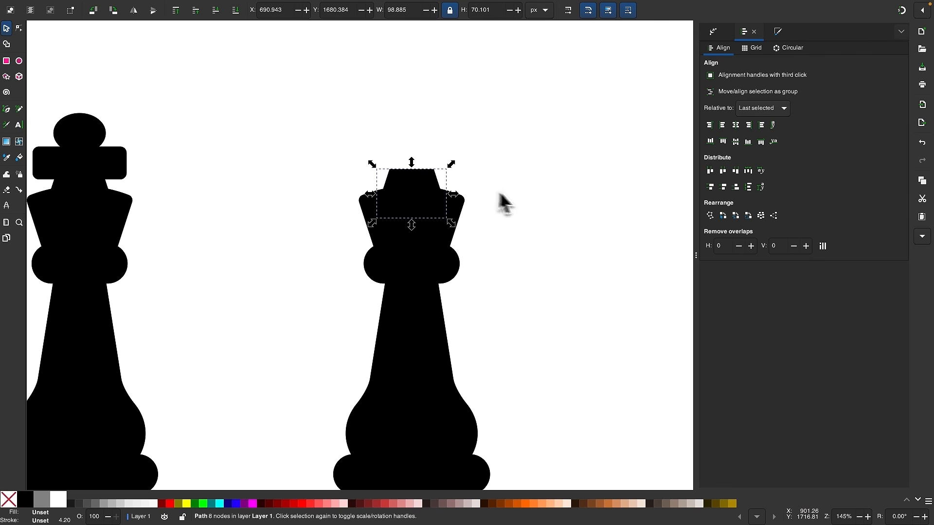
{"action": "scroll", "coordinate": [500, 195], "scroll_direction": "down", "scroll_amount": 1}
{"action": "key", "text": "Delete"}
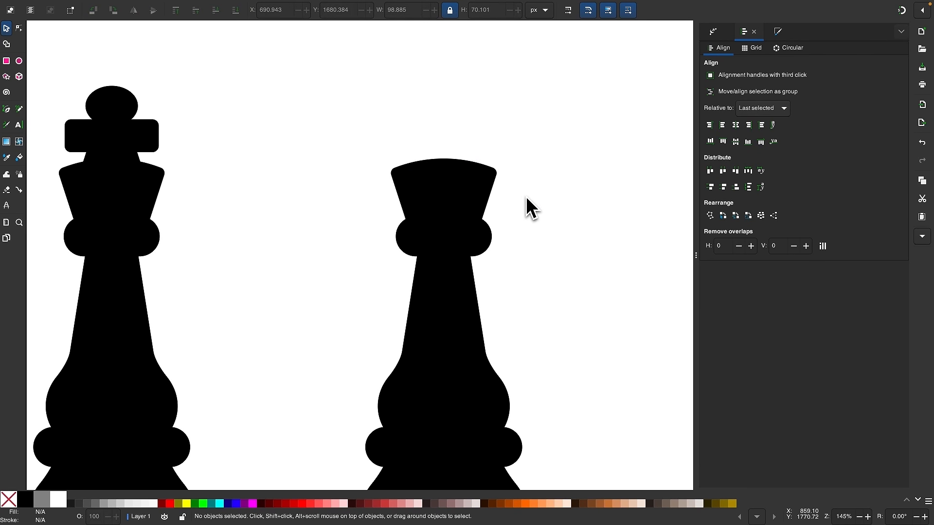
- Lower the copy's flared crown and the rounded collar together to a Y position of about 1724 px
{"action": "scroll", "coordinate": [544, 233], "scroll_direction": "down", "scroll_amount": 4}
{"action": "scroll", "coordinate": [544, 234], "scroll_direction": "up", "scroll_amount": 3}
{"action": "left_click_drag", "start_coordinate": [360, 80], "coordinate": [554, 244]}
{"action": "left_click_drag", "start_coordinate": [475, 141], "coordinate": [472, 162]}
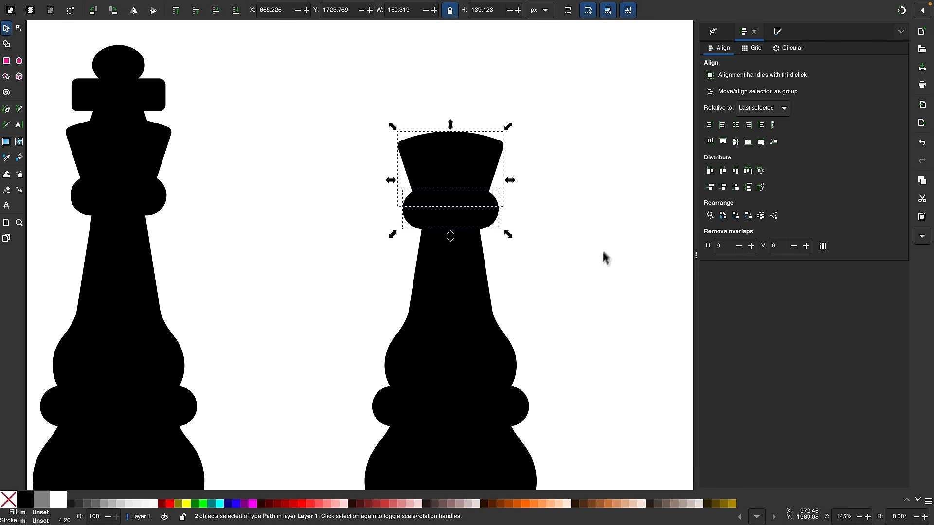
{"action": "left_click", "coordinate": [567, 261]}
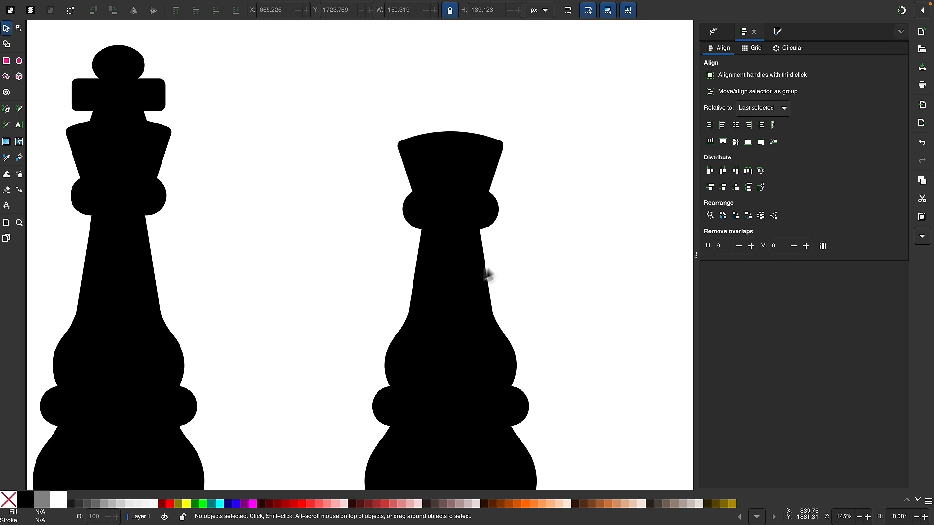
- Draw a circle with a radius of about 57 px over the flared crown of the second piece
{"action": "scroll", "coordinate": [521, 246], "scroll_direction": "up", "scroll_amount": 1, "text": "ctrl"}
{"action": "scroll", "coordinate": [521, 246], "scroll_direction": "up", "scroll_amount": 3}
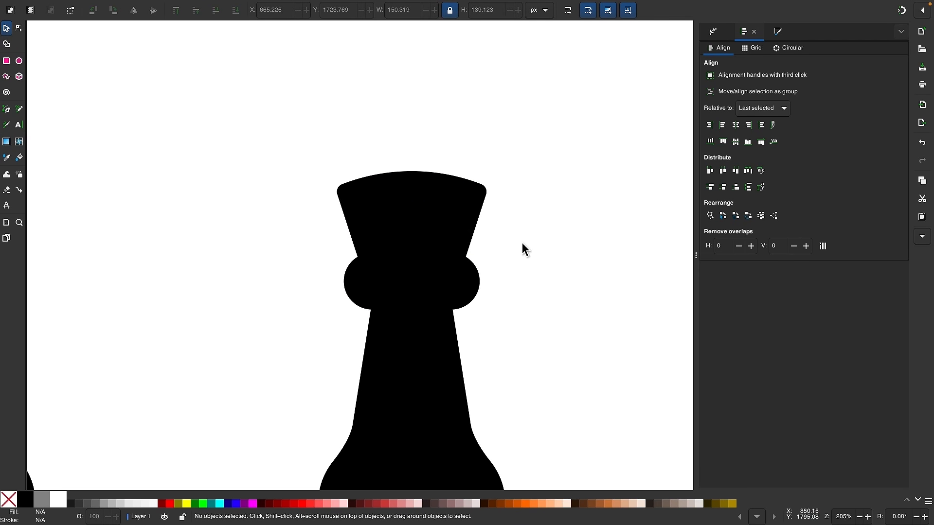
{"action": "left_click", "coordinate": [19, 61]}
{"action": "left_click_drag", "start_coordinate": [354, 134], "coordinate": [469, 267]}
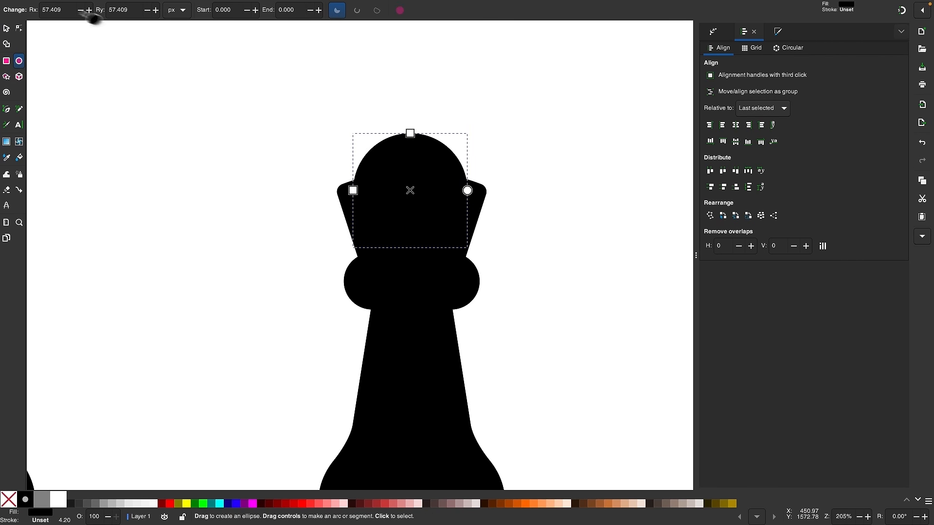
{"action": "left_click", "coordinate": [8, 30]}
- Resize the circle to about 119 px across and position it centrally in the crown at X 680, Y 1689 px
{"action": "left_click_drag", "start_coordinate": [423, 182], "coordinate": [428, 186]}
{"action": "left_click_drag", "start_coordinate": [415, 258], "coordinate": [416, 265]}
{"action": "left_click_drag", "start_coordinate": [428, 224], "coordinate": [426, 220]}
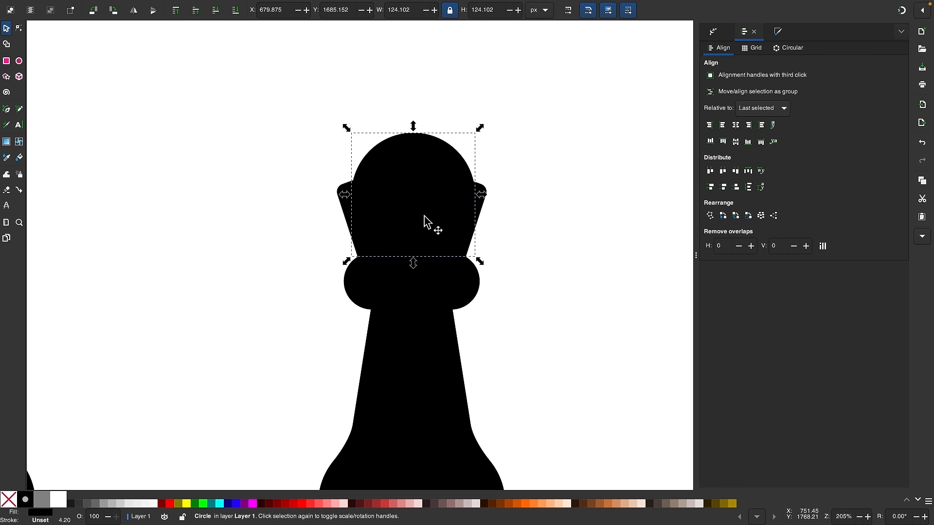
{"action": "left_click_drag", "start_coordinate": [416, 268], "coordinate": [419, 267]}
{"action": "scroll", "coordinate": [419, 267], "scroll_direction": "up", "scroll_amount": 2}
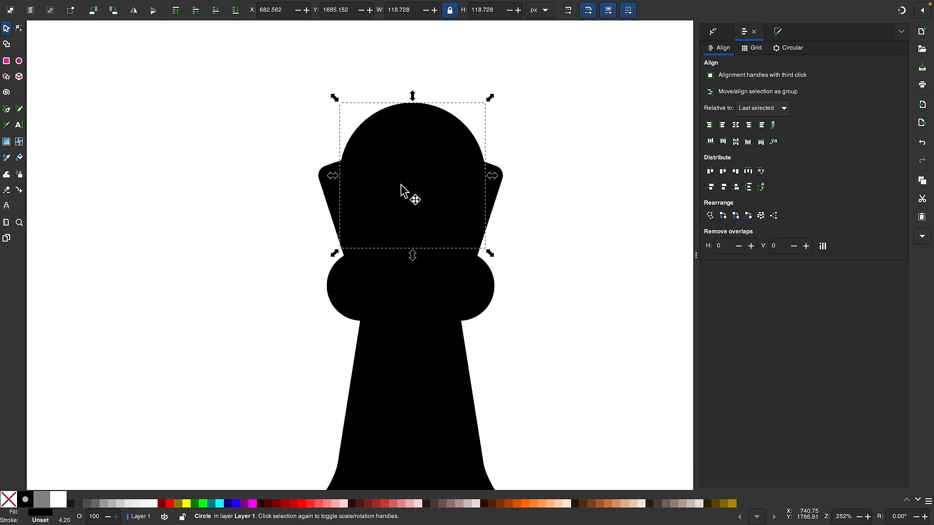
{"action": "left_click_drag", "start_coordinate": [407, 191], "coordinate": [399, 191]}
{"action": "scroll", "coordinate": [397, 192], "scroll_direction": "up", "scroll_amount": 2}
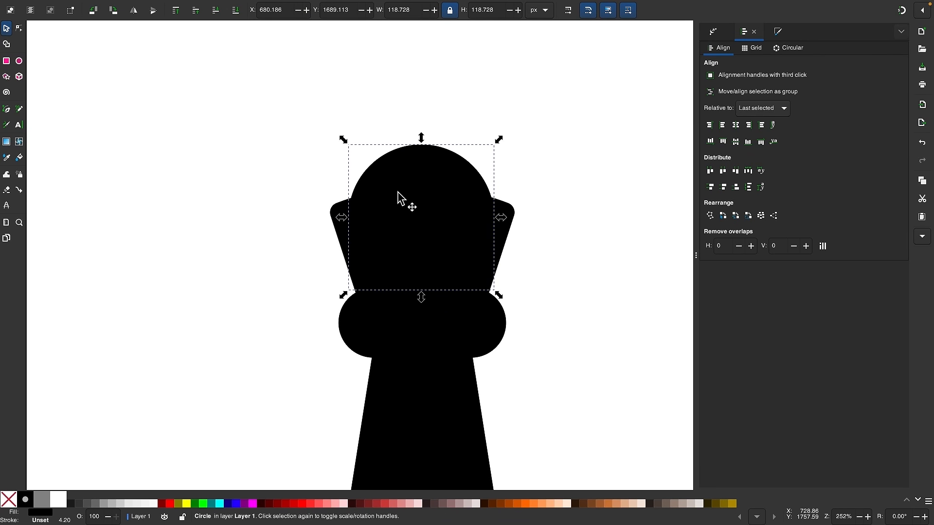
- Duplicate the circle above the crown, shrink the copy to about 43 px and seat it on top of the dome
{"action": "left_click_drag", "start_coordinate": [431, 249], "coordinate": [432, 112]}
{"action": "scroll", "coordinate": [432, 113], "scroll_direction": "up", "scroll_amount": 2}
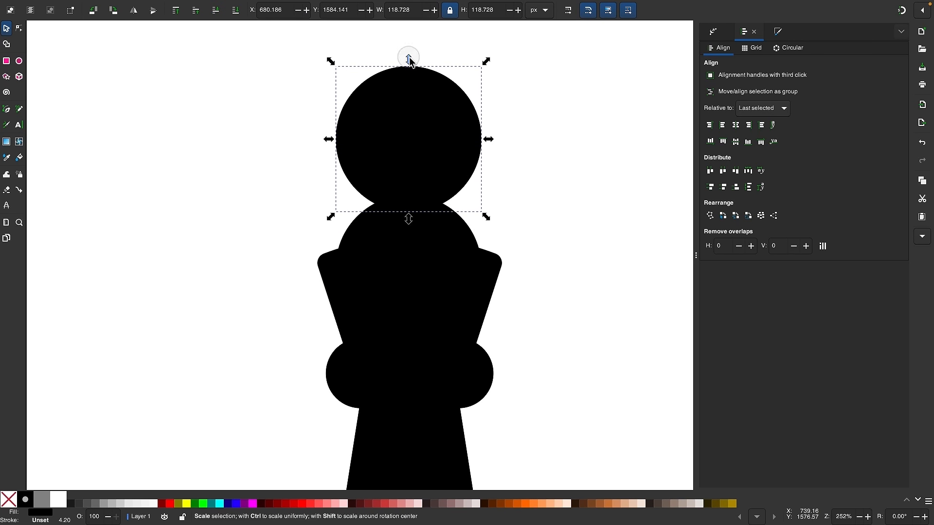
{"action": "left_click_drag", "start_coordinate": [409, 58], "coordinate": [413, 157]}
{"action": "left_click_drag", "start_coordinate": [416, 197], "coordinate": [416, 189]}
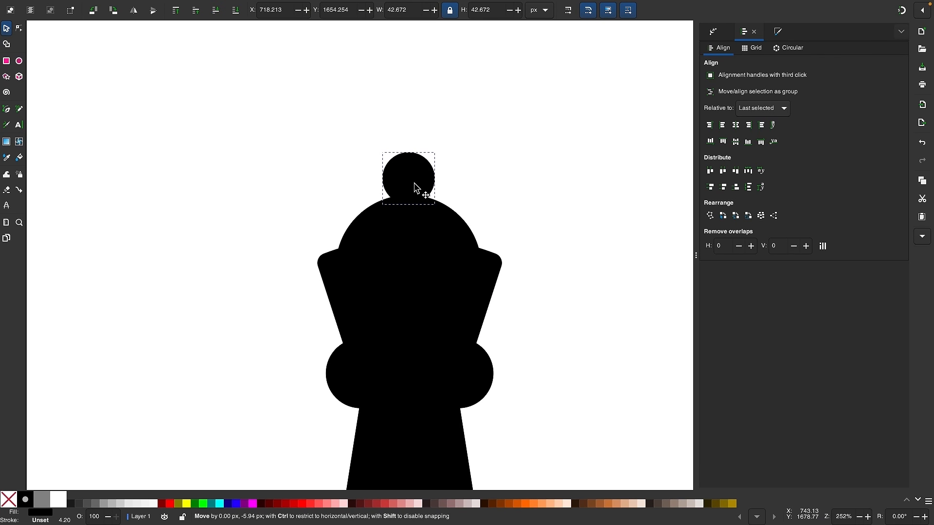
{"action": "scroll", "coordinate": [416, 189], "scroll_direction": "down", "scroll_amount": 4, "text": "ctrl"}
{"action": "left_click", "coordinate": [495, 286]}
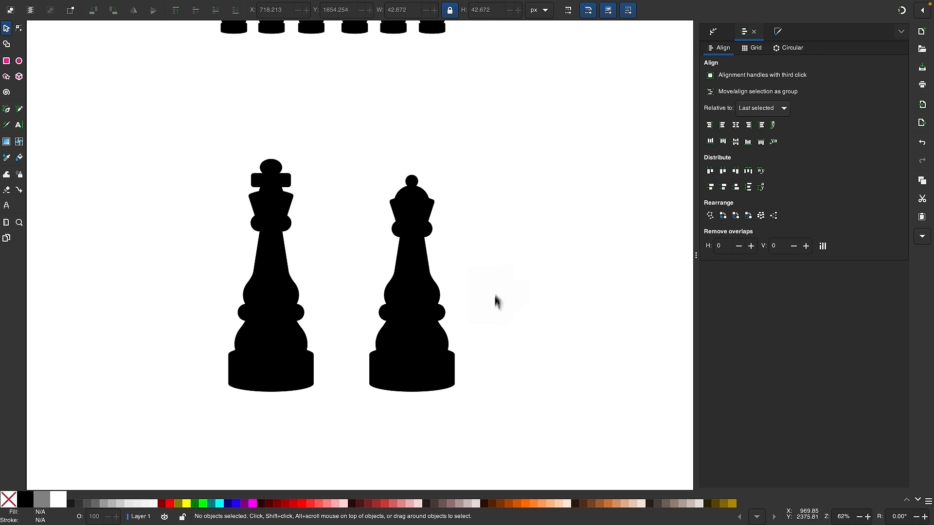
- Centre all eight parts of the second piece on one common vertical axis
{"action": "left_click_drag", "start_coordinate": [502, 430], "coordinate": [347, 140]}
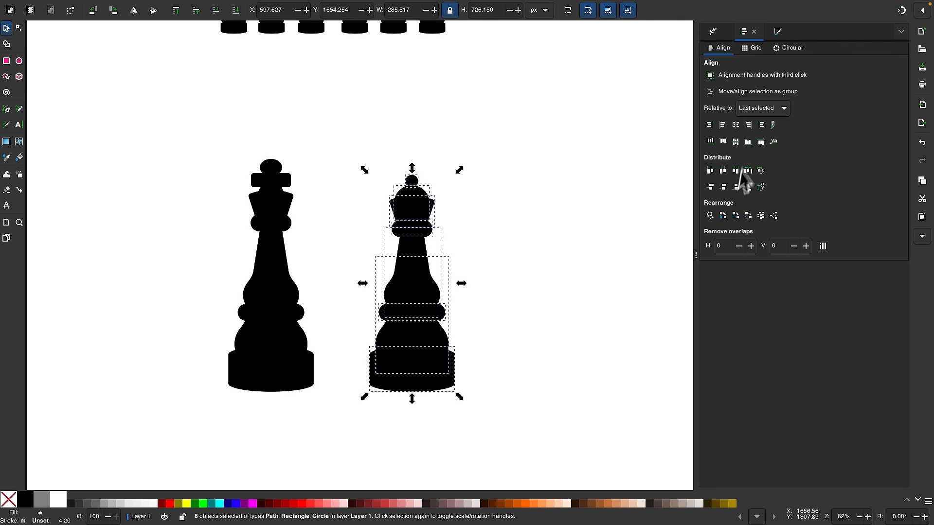
{"action": "left_click", "coordinate": [737, 126]}
{"action": "left_click", "coordinate": [507, 242]}
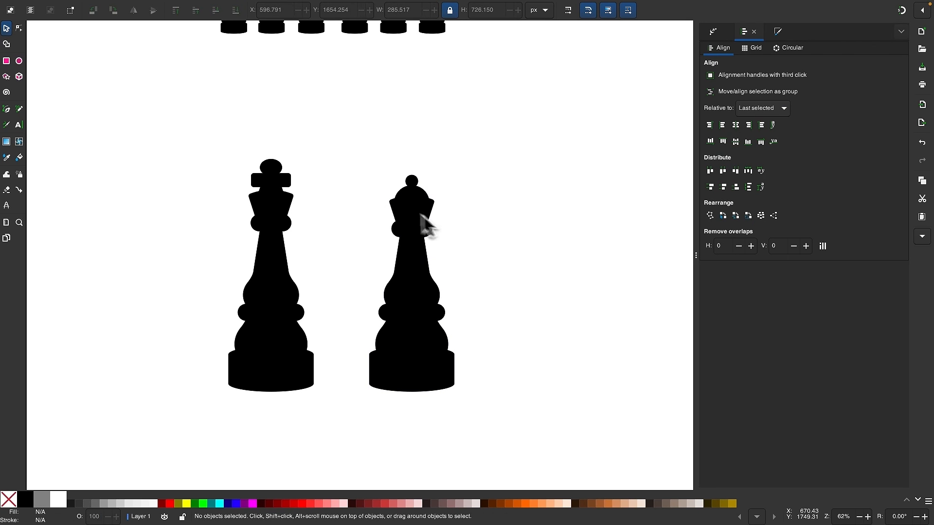
- Lower the queen's four head parts together slightly, to a Y position of about 1657 px
{"action": "scroll", "coordinate": [414, 214], "scroll_direction": "up", "scroll_amount": 3, "text": "ctrl"}
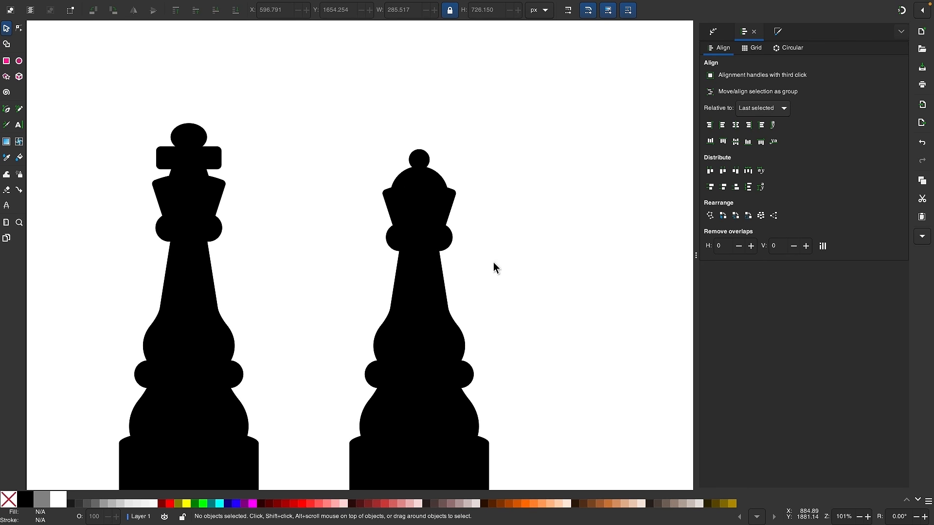
{"action": "left_click_drag", "start_coordinate": [494, 262], "coordinate": [331, 90]}
{"action": "scroll", "coordinate": [425, 243], "scroll_direction": "up", "scroll_amount": 2, "text": "ctrl"}
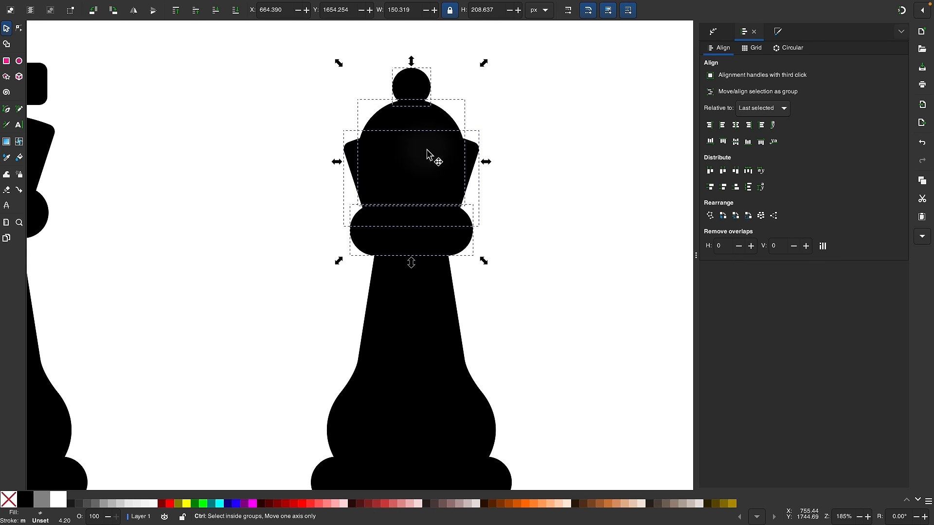
{"action": "left_click_drag", "start_coordinate": [427, 154], "coordinate": [432, 163]}
{"action": "scroll", "coordinate": [532, 246], "scroll_direction": "down", "scroll_amount": 3, "text": "ctrl"}
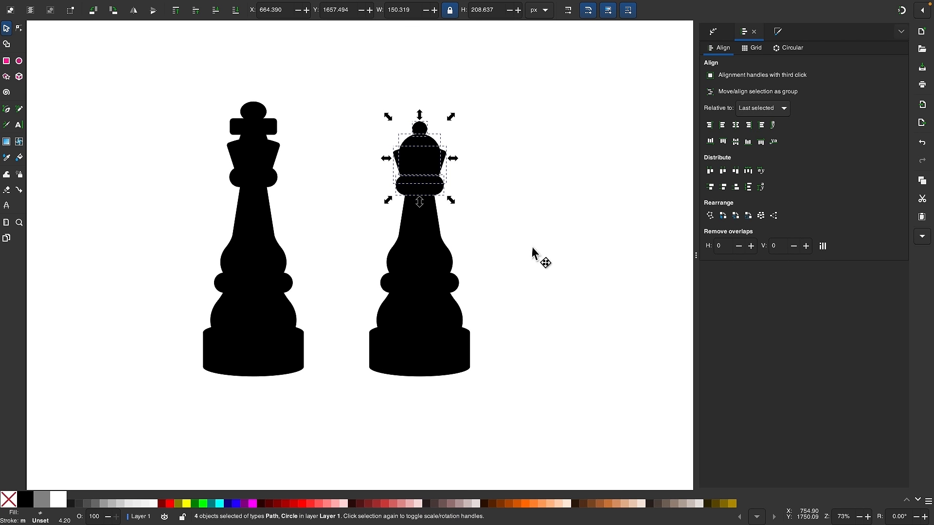
{"action": "left_click", "coordinate": [532, 246]}
- Move the complete queen horizontally closer to the king, to X about 527 px
{"action": "scroll", "coordinate": [511, 248], "scroll_direction": "right", "scroll_amount": 3}
{"action": "scroll", "coordinate": [511, 248], "scroll_direction": "up", "scroll_amount": 1}
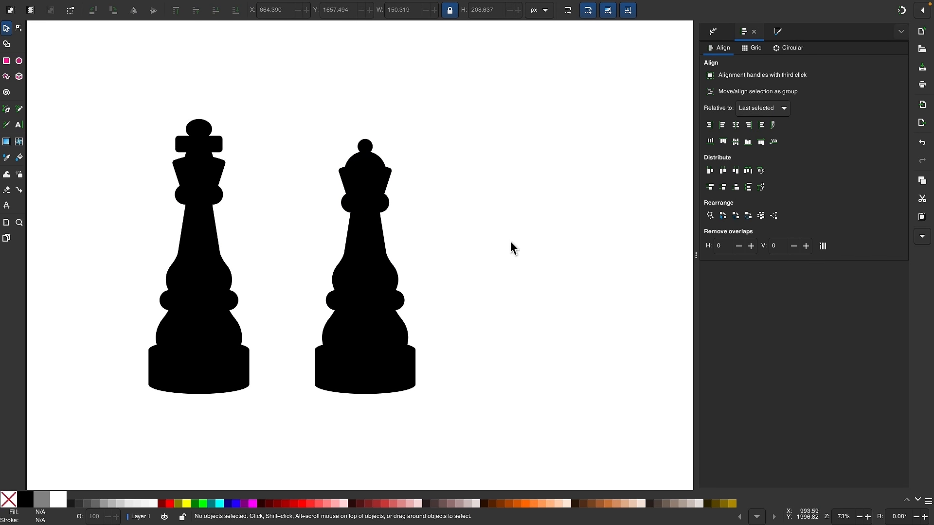
{"action": "left_click_drag", "start_coordinate": [488, 439], "coordinate": [319, 88]}
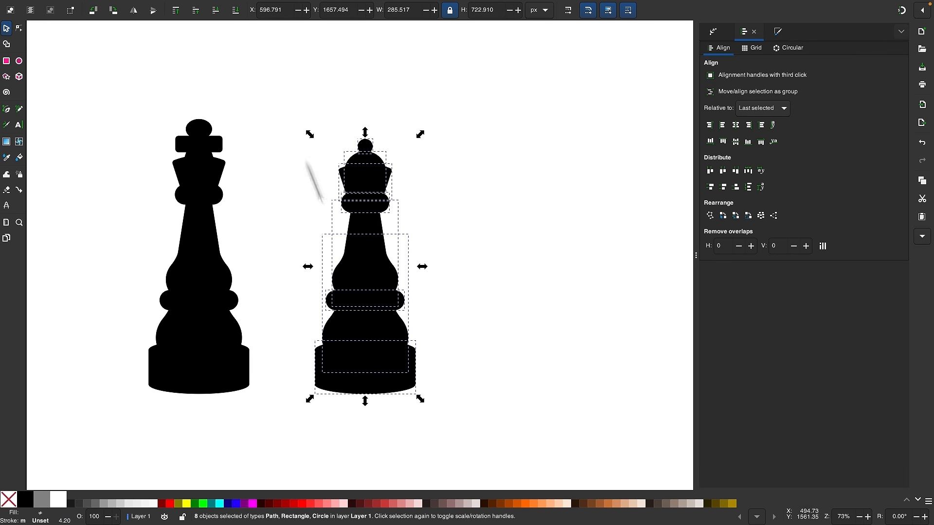
{"action": "left_click_drag", "start_coordinate": [375, 329], "coordinate": [350, 330]}
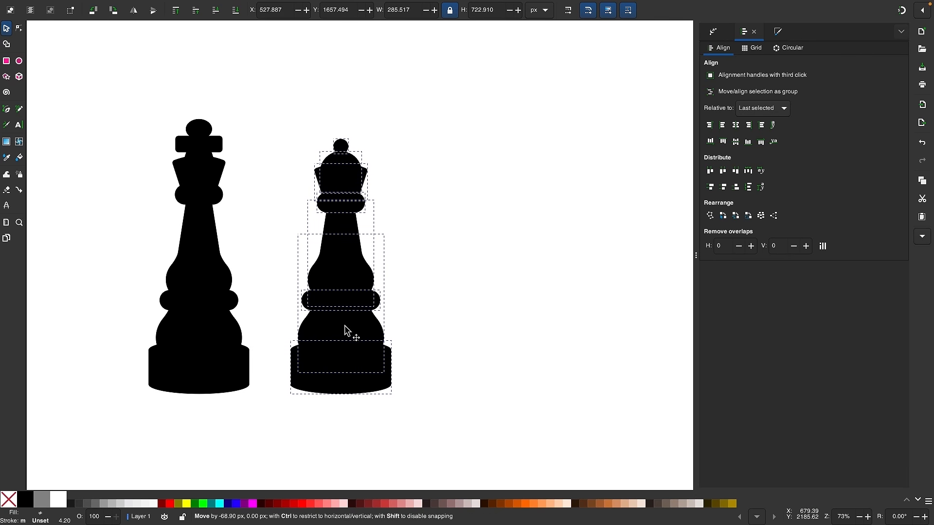
{"action": "left_click", "coordinate": [452, 316]}
- Duplicate the complete queen silhouette and place the copy beside it at the same height, at X about 954 px
{"action": "scroll", "coordinate": [455, 318], "scroll_direction": "up", "scroll_amount": 15}
{"action": "scroll", "coordinate": [455, 318], "scroll_direction": "down", "scroll_amount": 3}
{"action": "scroll", "coordinate": [454, 317], "scroll_direction": "up", "scroll_amount": 1}
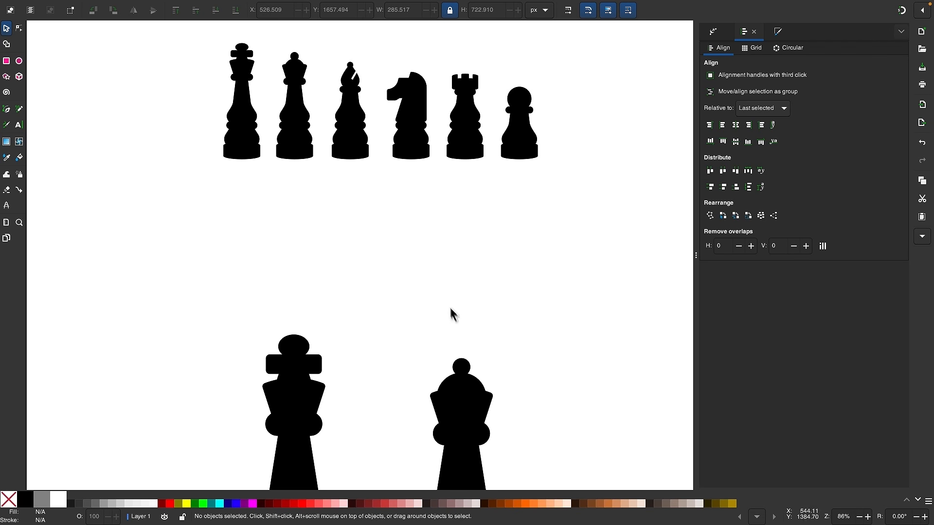
{"action": "scroll", "coordinate": [517, 308], "scroll_direction": "down", "scroll_amount": 10}
{"action": "scroll", "coordinate": [538, 323], "scroll_direction": "right", "scroll_amount": 5}
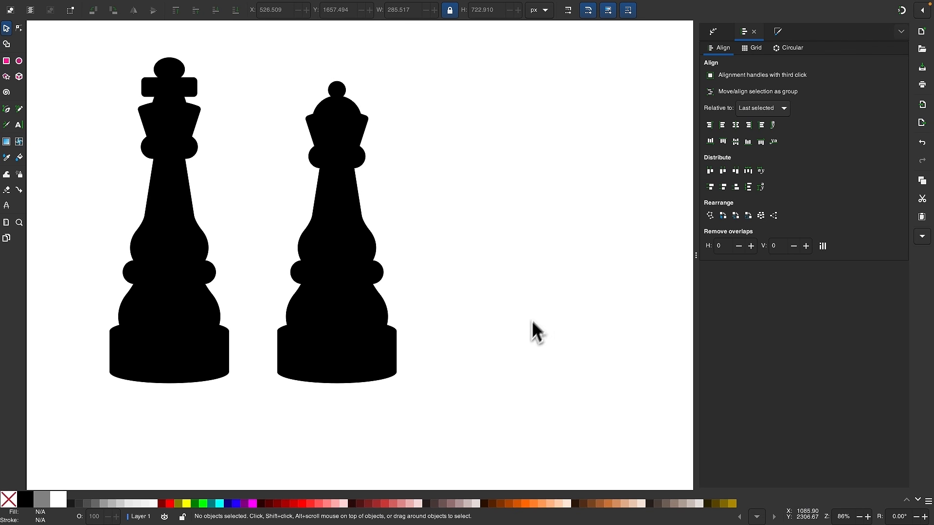
{"action": "left_click_drag", "start_coordinate": [422, 373], "coordinate": [237, 36]}
{"action": "scroll", "coordinate": [421, 208], "scroll_direction": "down", "scroll_amount": 1}
{"action": "scroll", "coordinate": [421, 209], "scroll_direction": "right", "scroll_amount": 2}
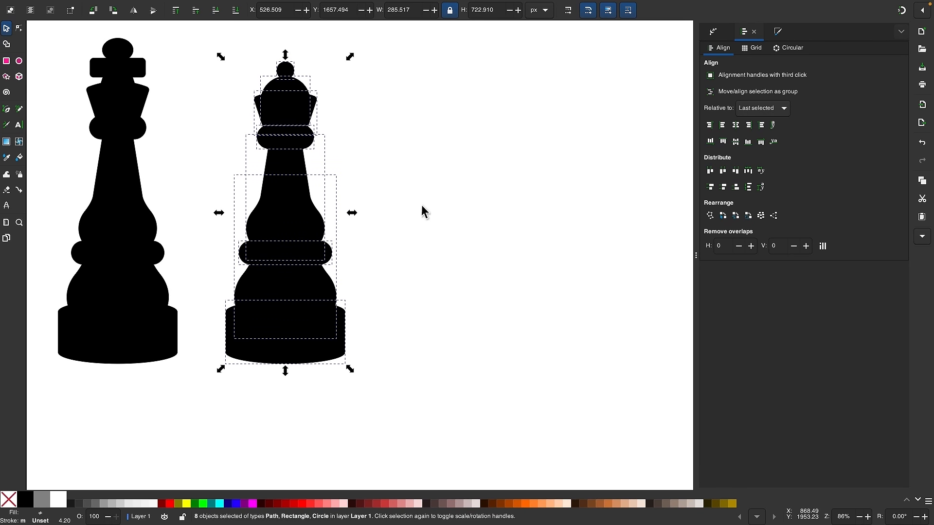
{"action": "key", "text": "ctrl+d"}
{"action": "left_click_drag", "start_coordinate": [267, 223], "coordinate": [453, 223]}
{"action": "left_click", "coordinate": [577, 121]}
- Delete the flared crown from the third piece and set its small top circle aside on the empty canvas
{"action": "scroll", "coordinate": [498, 80], "scroll_direction": "up", "scroll_amount": 4}
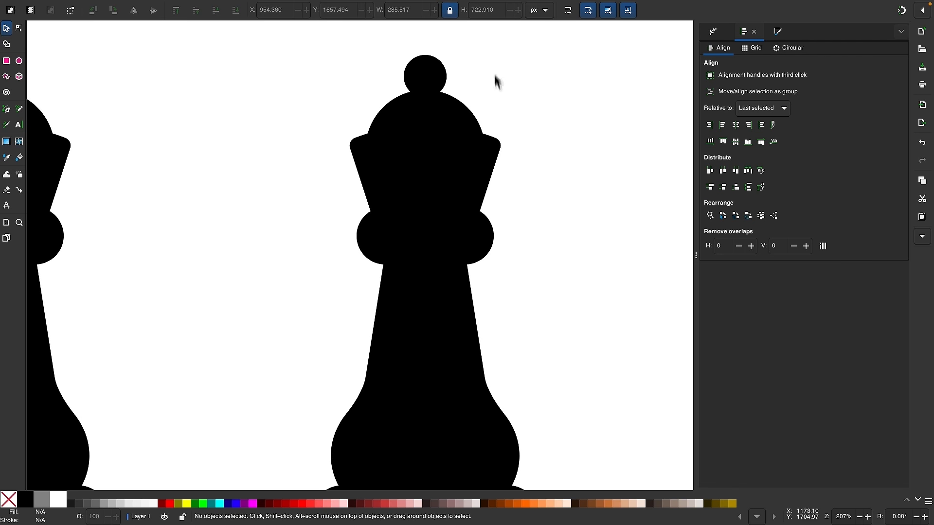
{"action": "left_click", "coordinate": [498, 142]}
{"action": "key", "text": "Delete"}
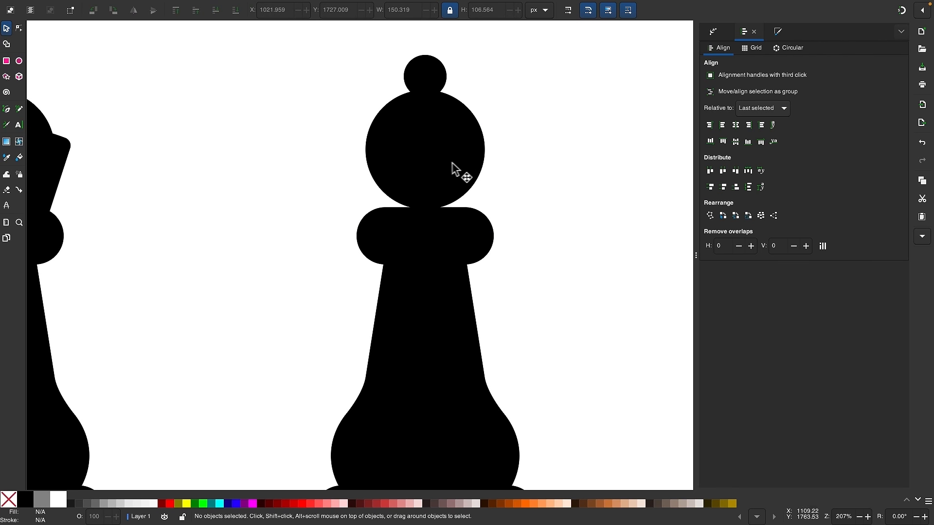
{"action": "left_click_drag", "start_coordinate": [424, 95], "coordinate": [605, 125]}
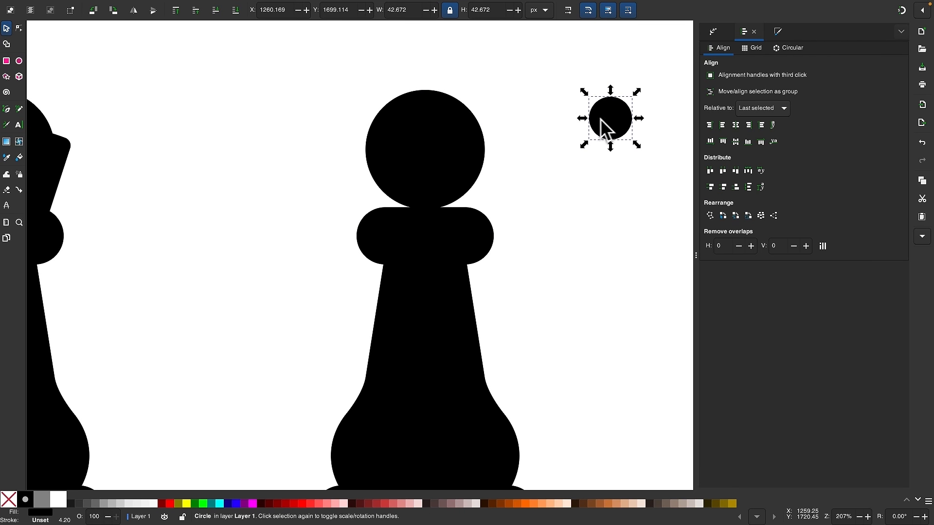
- Lower the third piece's large head circle into the collar, to a Y position of about 1716 px
{"action": "scroll", "coordinate": [584, 121], "scroll_direction": "up", "scroll_amount": 1}
{"action": "left_click", "coordinate": [475, 154]}
{"action": "left_click_drag", "start_coordinate": [475, 154], "coordinate": [475, 181]}
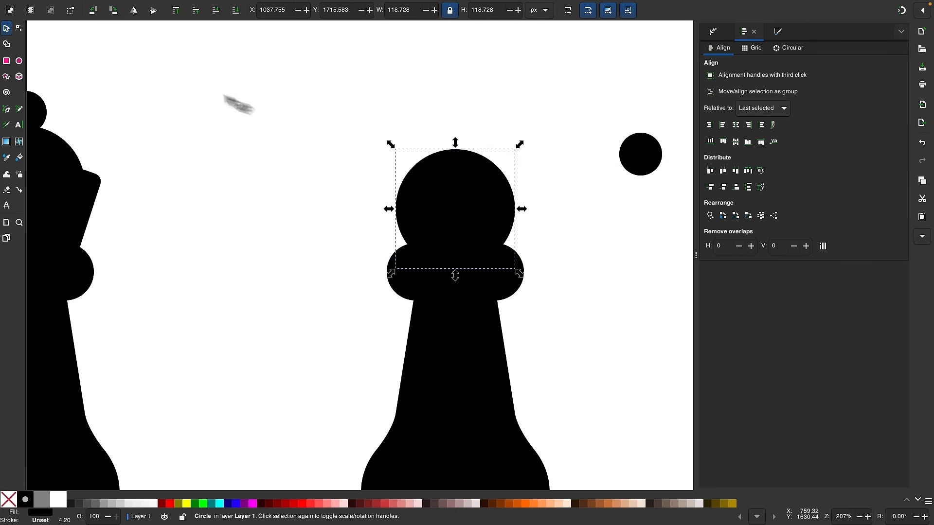
- Convert the third piece's large head circle to a path and show its nodes for editing
{"action": "left_click", "coordinate": [23, 30]}
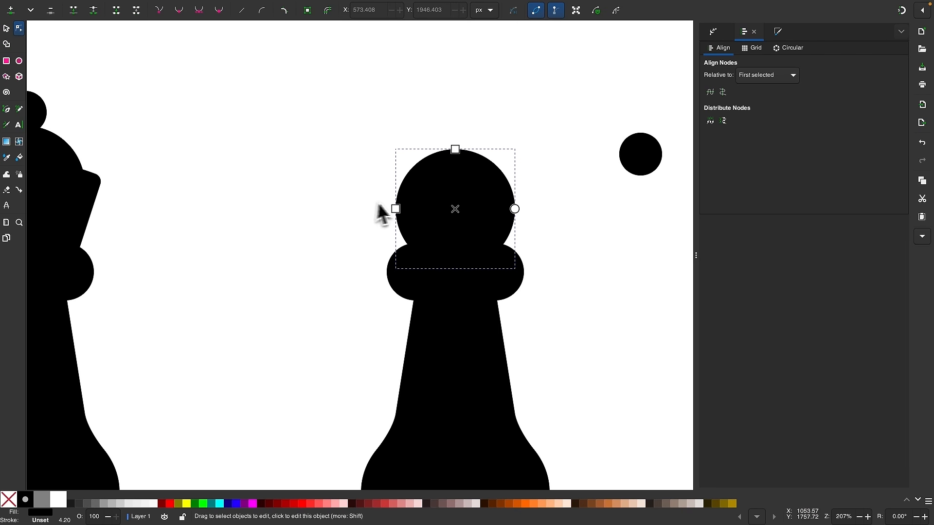
{"action": "mouse_move", "coordinate": [258, 4]}
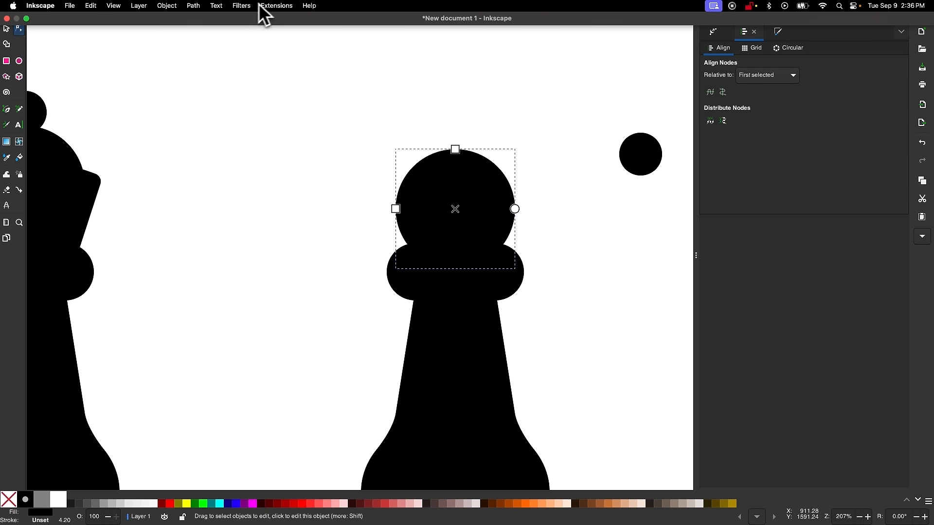
{"action": "left_click", "coordinate": [195, 6]}
{"action": "left_click", "coordinate": [203, 19]}
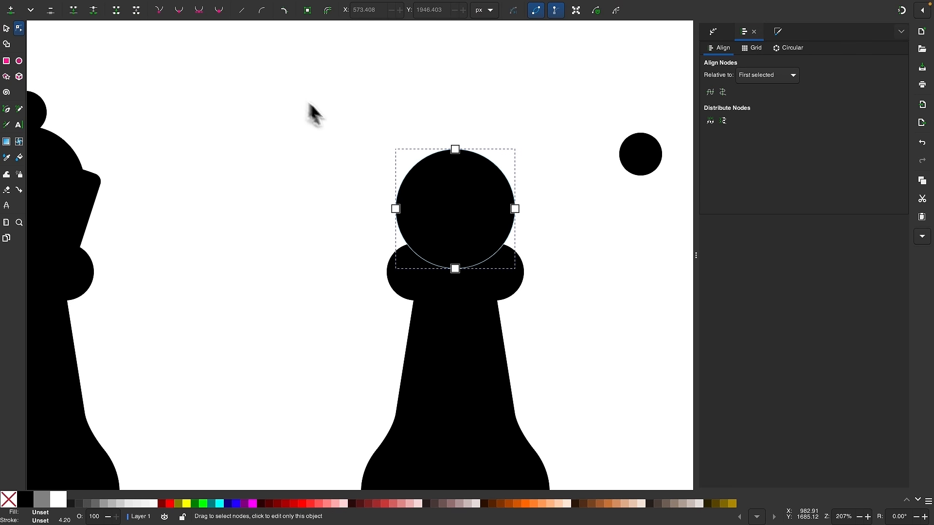
- Turn the head path's top node into a sharp corner with retracted handles to form a pointed tip
{"action": "scroll", "coordinate": [331, 121], "scroll_direction": "right", "scroll_amount": 2}
{"action": "left_click", "coordinate": [413, 157]}
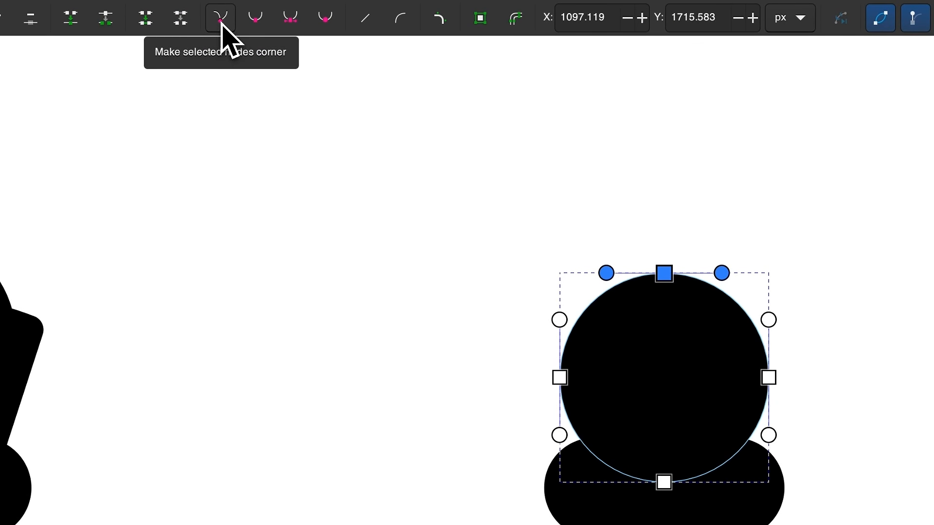
{"action": "left_click", "coordinate": [225, 38]}
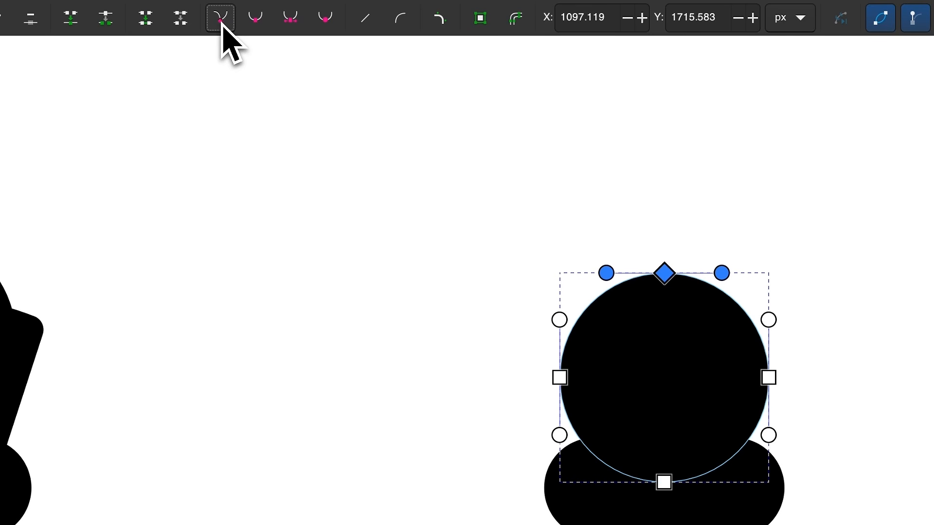
{"action": "left_click", "coordinate": [221, 24]}
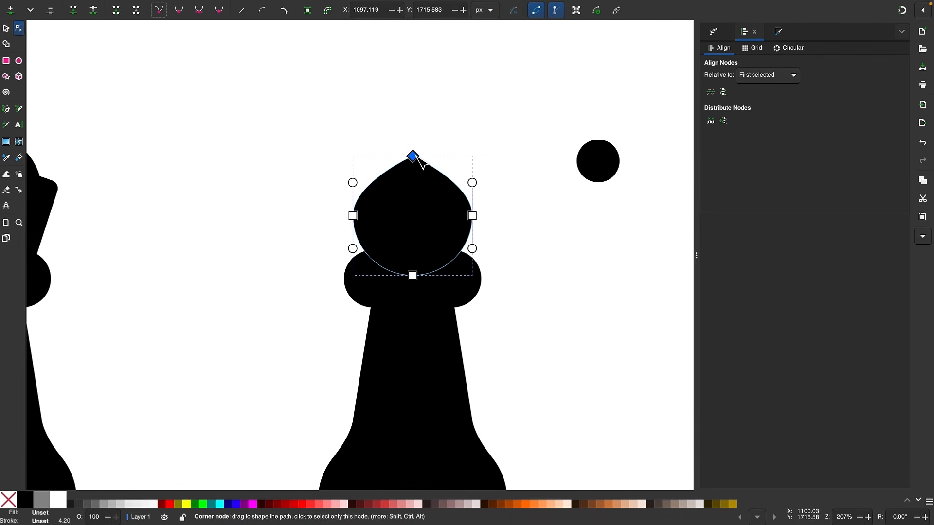
- Raise the head path's pointed tip to a Y position of about 1665 px and seat the small circle centred on it
{"action": "left_click_drag", "start_coordinate": [418, 158], "coordinate": [423, 107]}
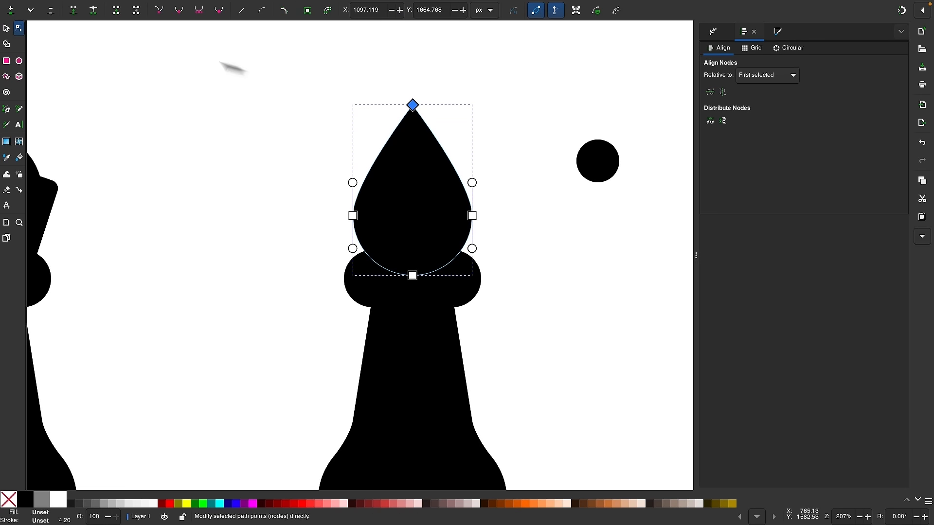
{"action": "left_click", "coordinate": [7, 28]}
{"action": "left_click_drag", "start_coordinate": [608, 173], "coordinate": [427, 120]}
{"action": "scroll", "coordinate": [484, 194], "scroll_direction": "down", "scroll_amount": 2}
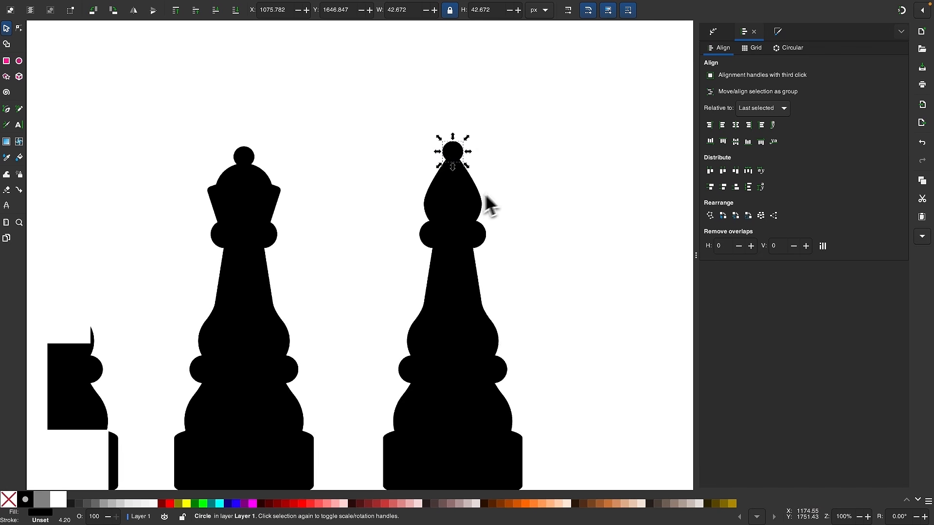
{"action": "left_click", "coordinate": [443, 203], "text": "shift"}
{"action": "left_click", "coordinate": [597, 198]}
{"action": "scroll", "coordinate": [595, 198], "scroll_direction": "down", "scroll_amount": 2}
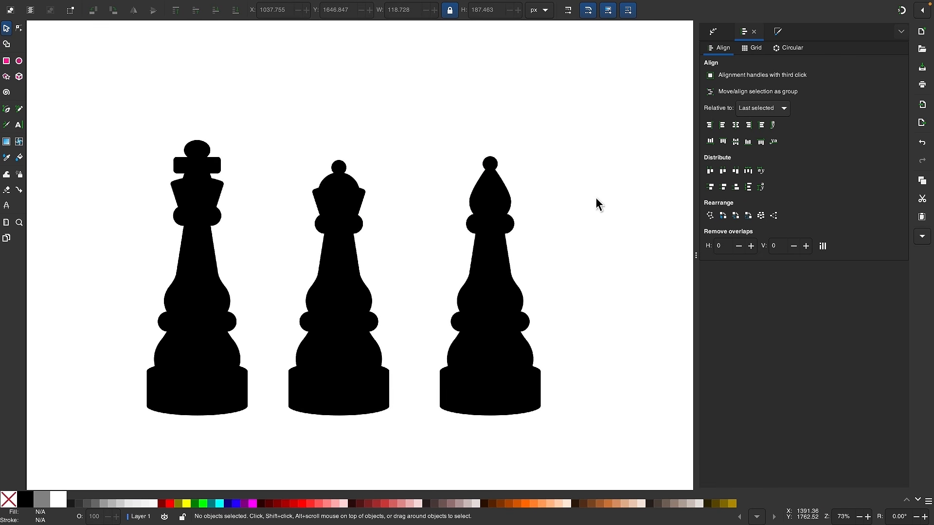
- Lower the bishop's collar, head and top circle together to a Y position of about 1679 px
{"action": "scroll", "coordinate": [501, 199], "scroll_direction": "up", "scroll_amount": 2}
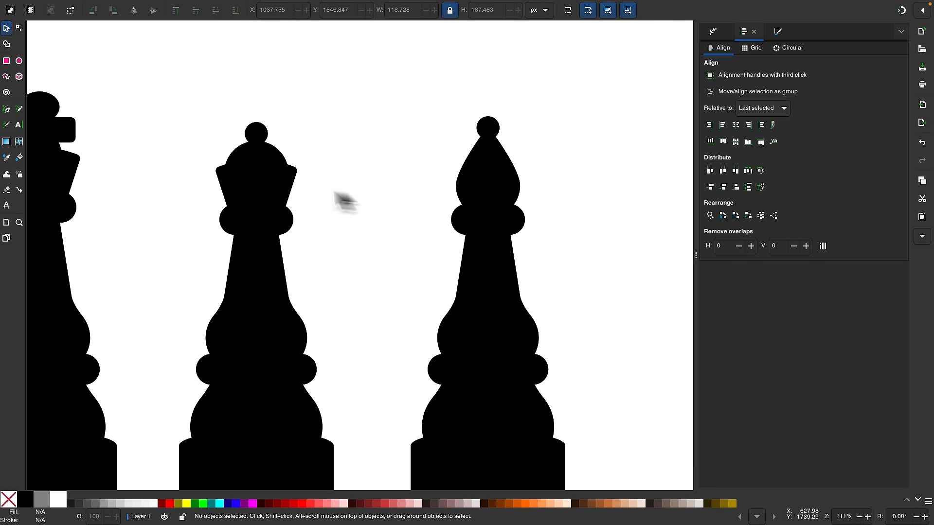
{"action": "left_click_drag", "start_coordinate": [560, 261], "coordinate": [416, 88]}
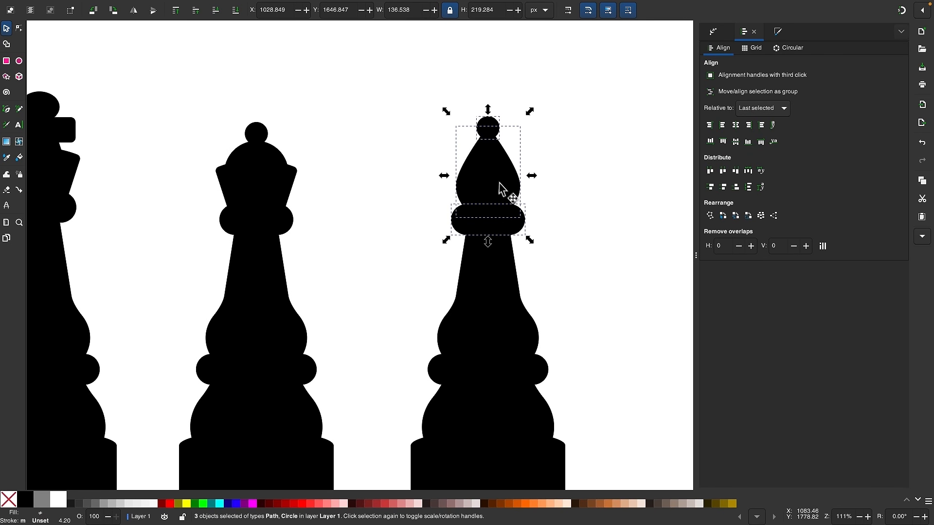
{"action": "left_click_drag", "start_coordinate": [488, 172], "coordinate": [488, 191]}
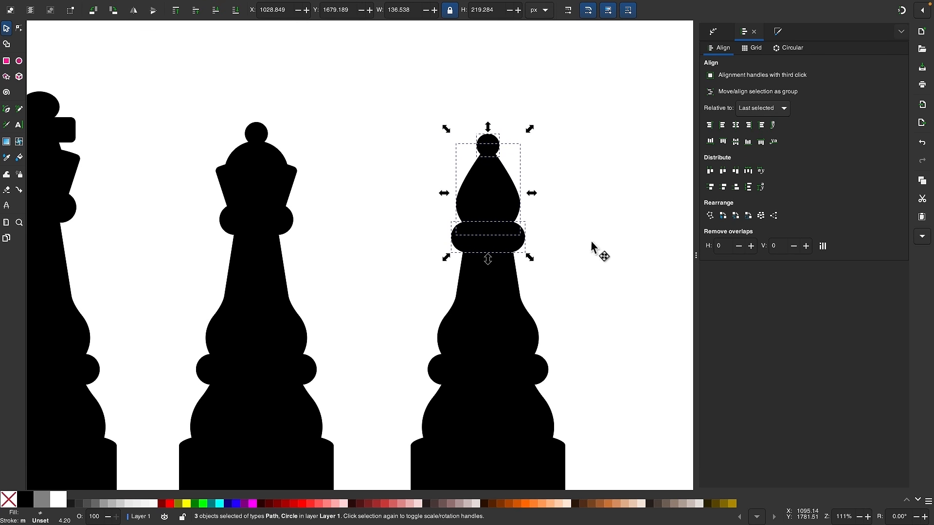
{"action": "left_click", "coordinate": [586, 238]}
- Examine the bishop in the small reference set, especially the shape and angle of its head notch
{"action": "scroll", "coordinate": [585, 238], "scroll_direction": "down", "scroll_amount": 2}
{"action": "scroll", "coordinate": [585, 238], "scroll_direction": "down", "scroll_amount": 2}
{"action": "scroll", "coordinate": [585, 238], "scroll_direction": "right", "scroll_amount": 2}
{"action": "scroll", "coordinate": [533, 186], "scroll_direction": "up", "scroll_amount": 8}
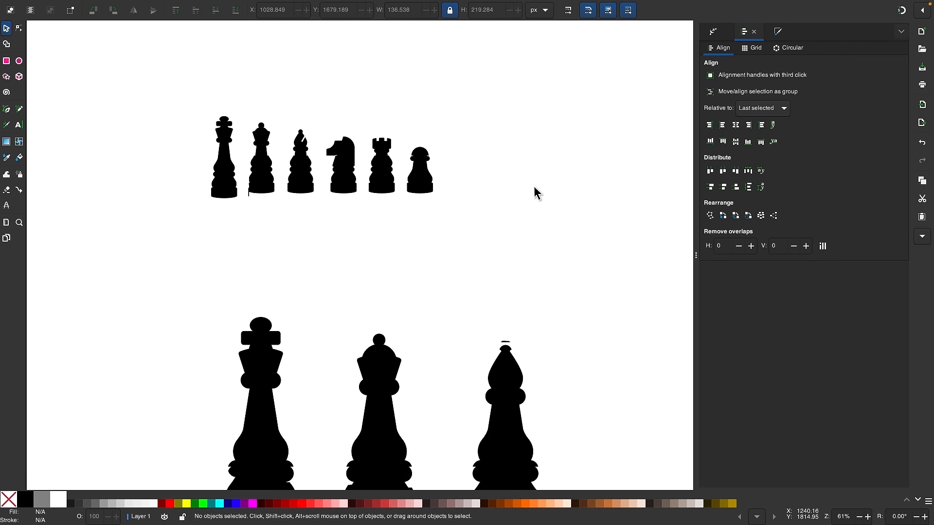
{"action": "scroll", "coordinate": [309, 225], "scroll_direction": "up", "scroll_amount": 4}
{"action": "scroll", "coordinate": [309, 225], "scroll_direction": "up", "scroll_amount": 1}
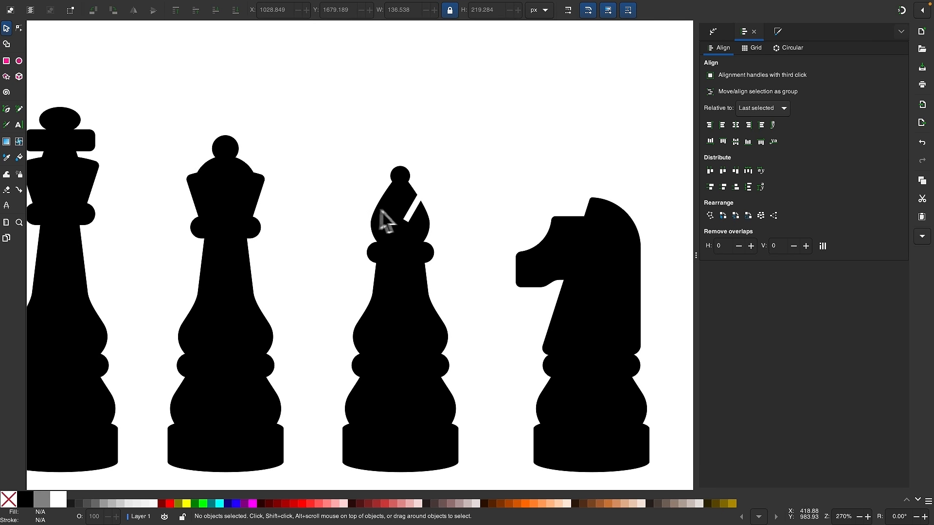
{"action": "scroll", "coordinate": [416, 248], "scroll_direction": "down", "scroll_amount": 3}
{"action": "scroll", "coordinate": [413, 265], "scroll_direction": "up", "scroll_amount": 4}
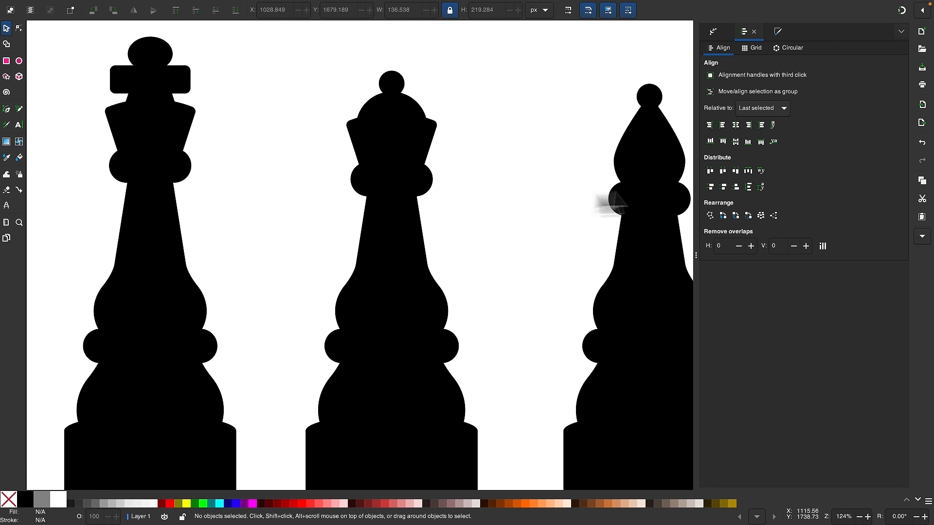
{"action": "scroll", "coordinate": [585, 230], "scroll_direction": "right", "scroll_amount": 2}
{"action": "scroll", "coordinate": [570, 211], "scroll_direction": "right", "scroll_amount": 3}
{"action": "scroll", "coordinate": [560, 191], "scroll_direction": "up", "scroll_amount": 2}
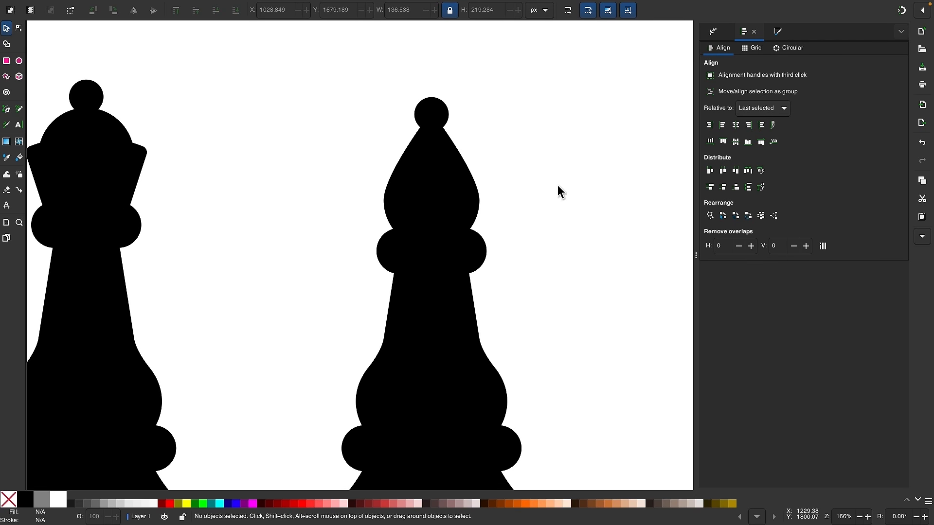
- Draw a narrow upright rectangle about 18 by 105 px beside the bishop's head, with square corners
{"action": "left_click", "coordinate": [6, 61]}
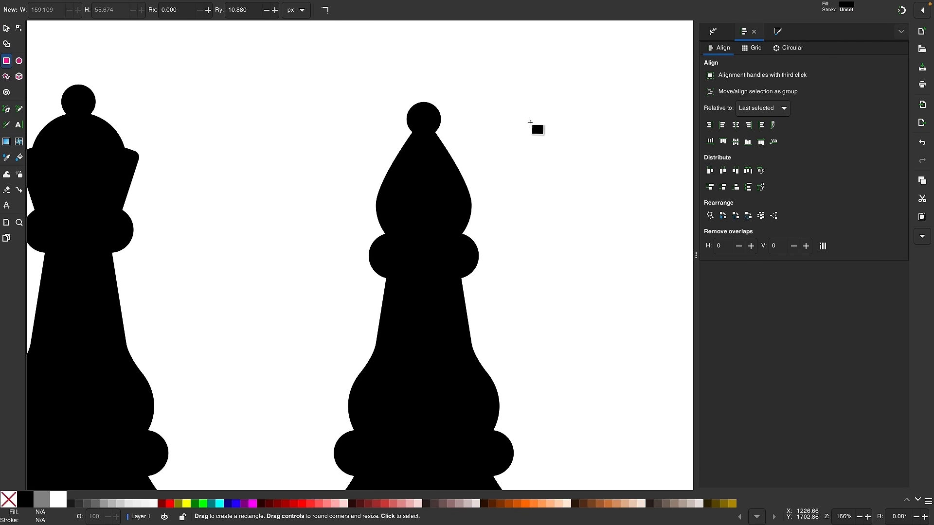
{"action": "left_click_drag", "start_coordinate": [528, 120], "coordinate": [545, 206]}
{"action": "scroll", "coordinate": [511, 171], "scroll_direction": "up", "scroll_amount": 2}
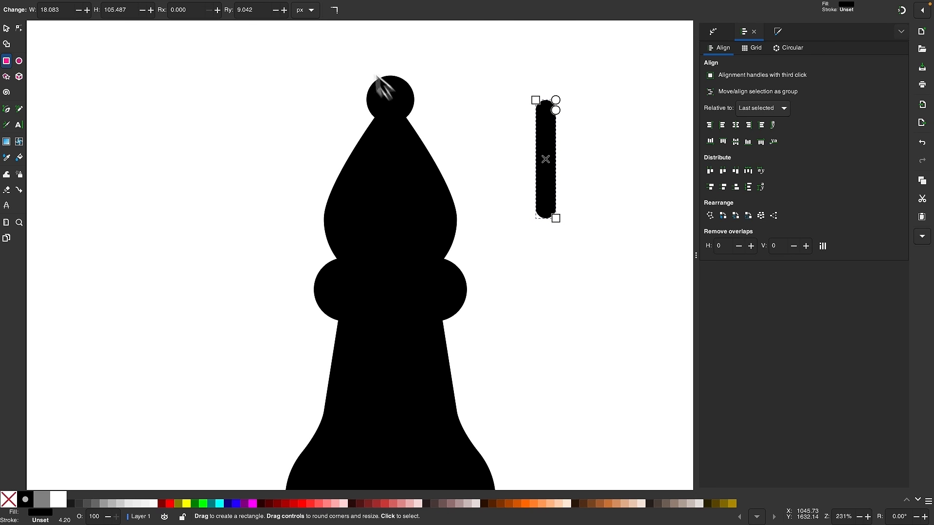
{"action": "left_click", "coordinate": [334, 14]}
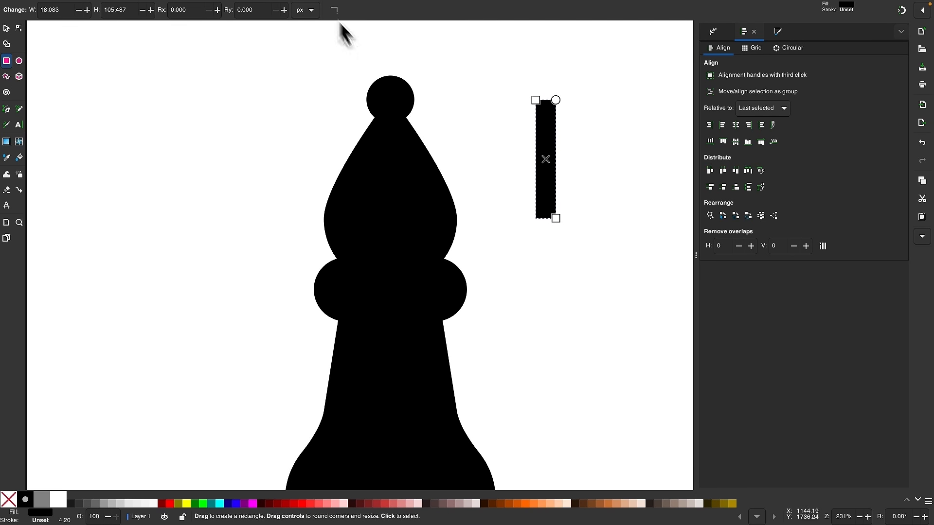
{"action": "scroll", "coordinate": [508, 204], "scroll_direction": "up", "scroll_amount": 1}
- Narrow the rectangle to about 13 px, place it over the right side of the bishop's head and fill it white
{"action": "left_click", "coordinate": [7, 28]}
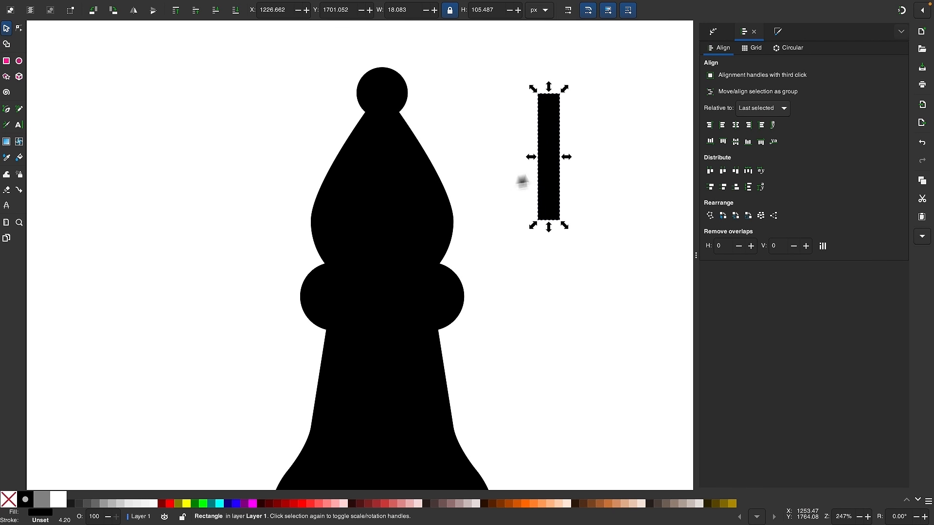
{"action": "left_click_drag", "start_coordinate": [565, 156], "coordinate": [435, 127]}
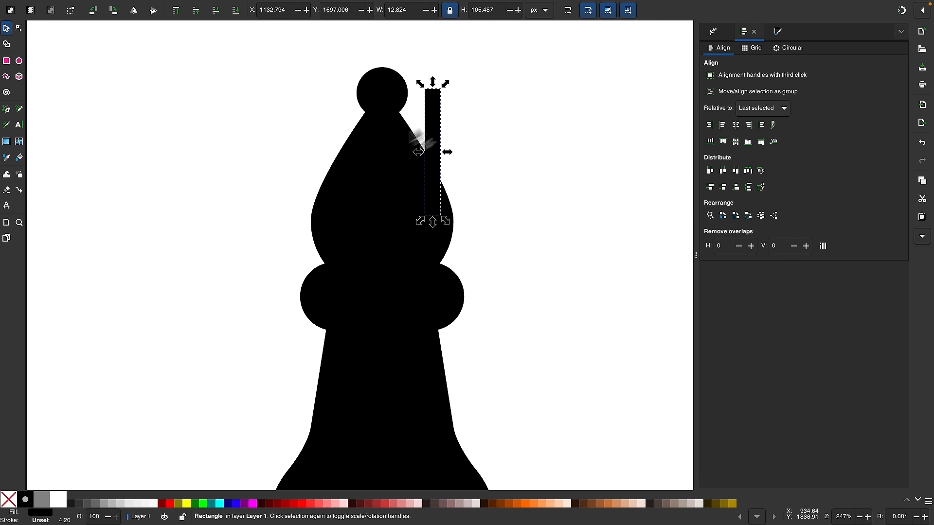
{"action": "left_click", "coordinate": [60, 501]}
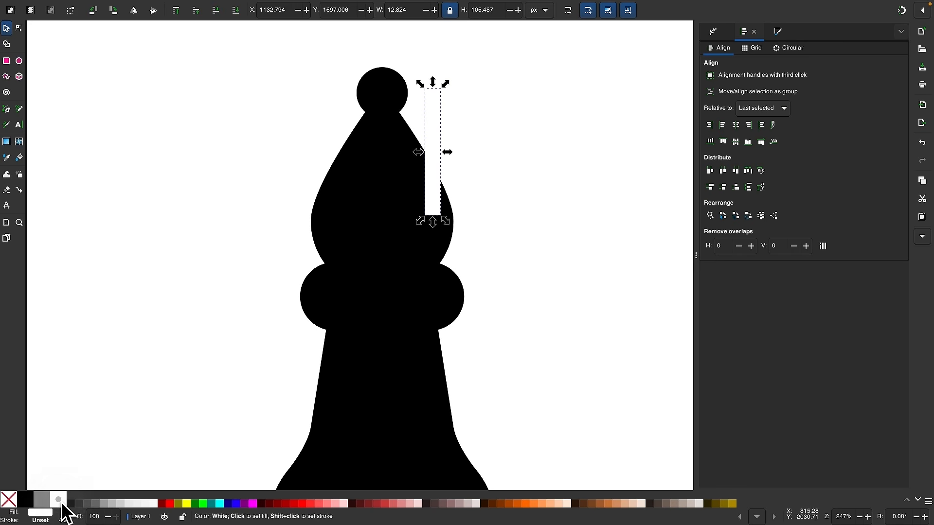
- Rotate the white bar clockwise by about 30° and place it diagonally across the right edge of the bishop's head
{"action": "left_click", "coordinate": [428, 115]}
{"action": "scroll", "coordinate": [466, 95], "scroll_direction": "up", "scroll_amount": 2}
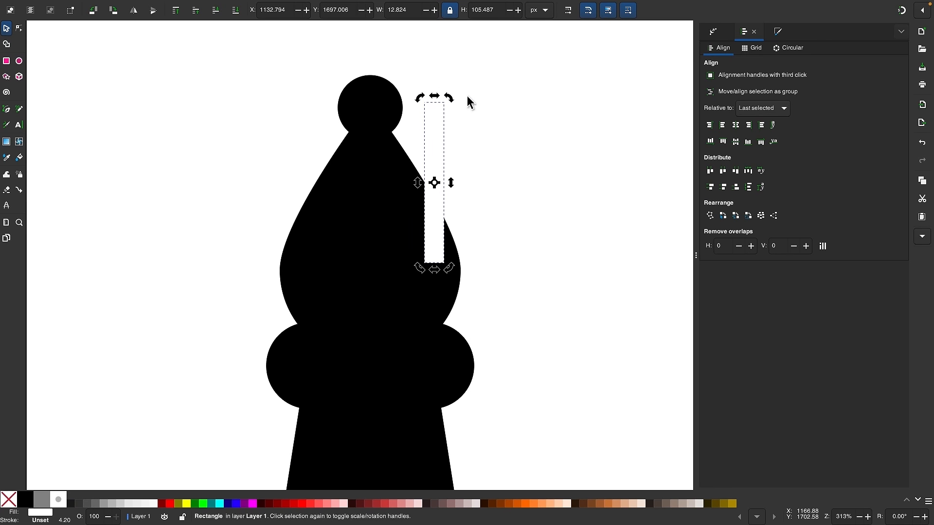
{"action": "left_click_drag", "start_coordinate": [456, 100], "coordinate": [436, 159]}
{"action": "scroll", "coordinate": [582, 258], "scroll_direction": "down", "scroll_amount": 4}
{"action": "scroll", "coordinate": [579, 258], "scroll_direction": "down", "scroll_amount": 1}
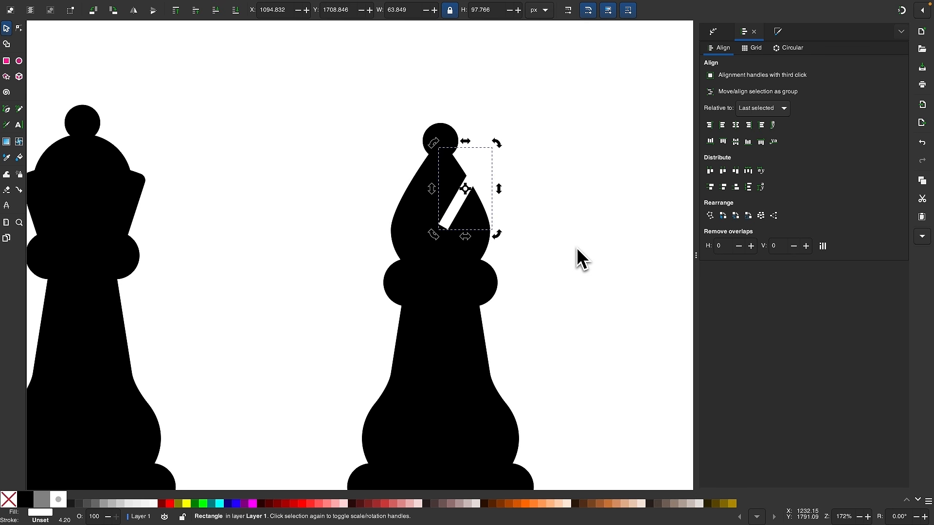
- Subtract the tilted white bar from the bishop's head path with Difference to cut the diagonal notch
{"action": "left_click", "coordinate": [486, 224], "text": "shift"}
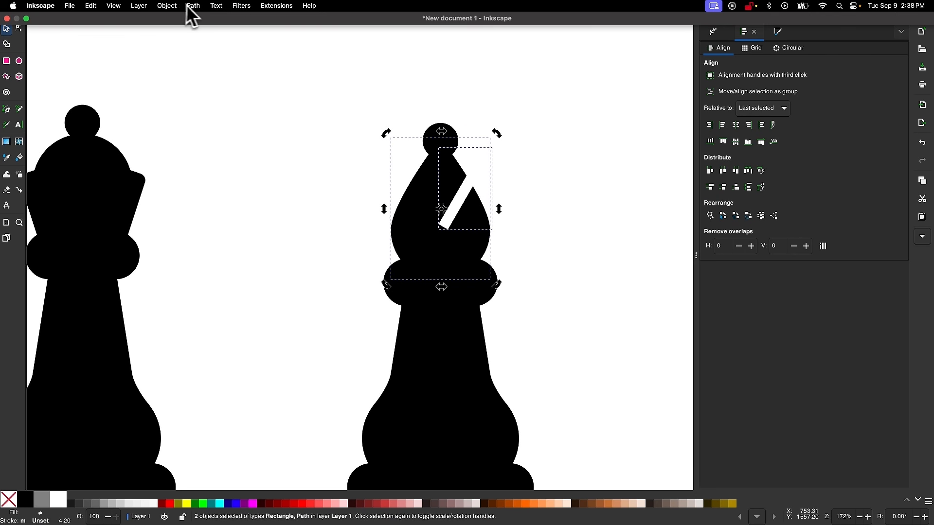
{"action": "left_click", "coordinate": [193, 5]}
{"action": "left_click", "coordinate": [206, 73]}
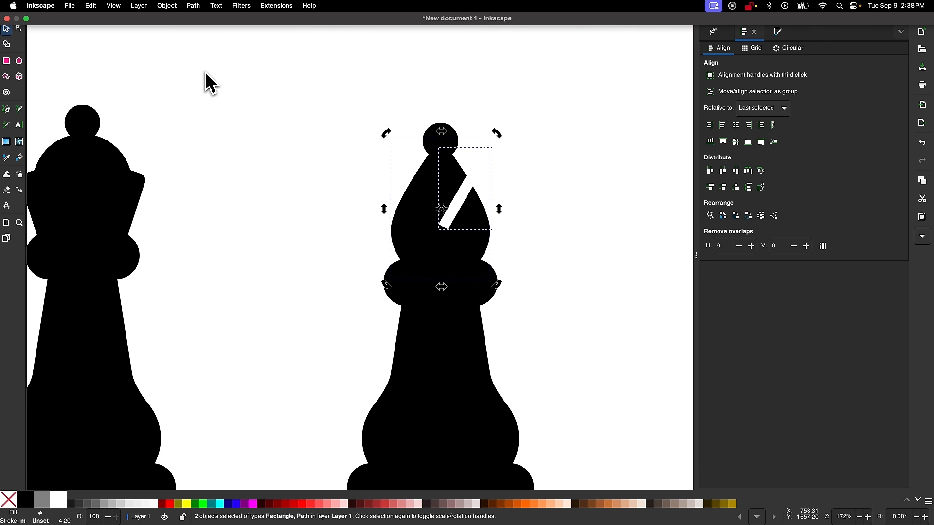
{"action": "left_click", "coordinate": [508, 228]}
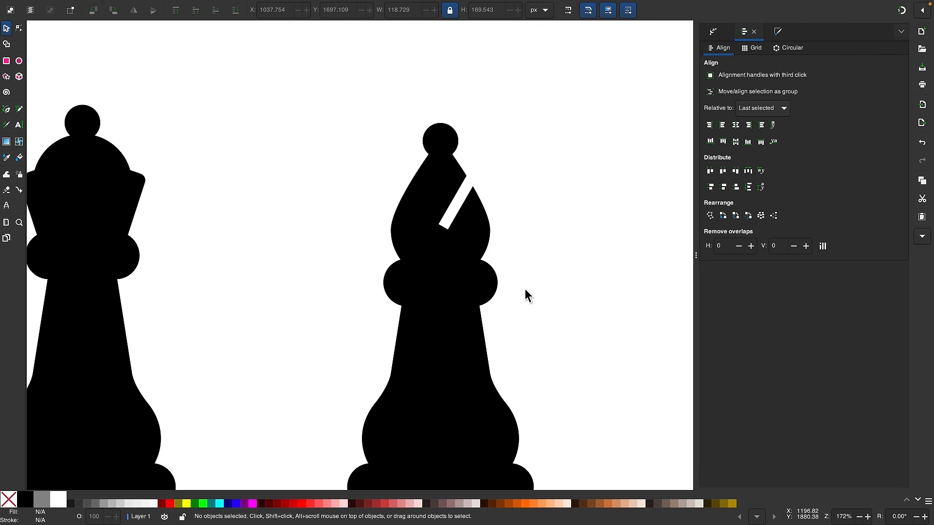
- Fill the bishop's tapered body path red, keeping its position
{"action": "left_click", "coordinate": [433, 346]}
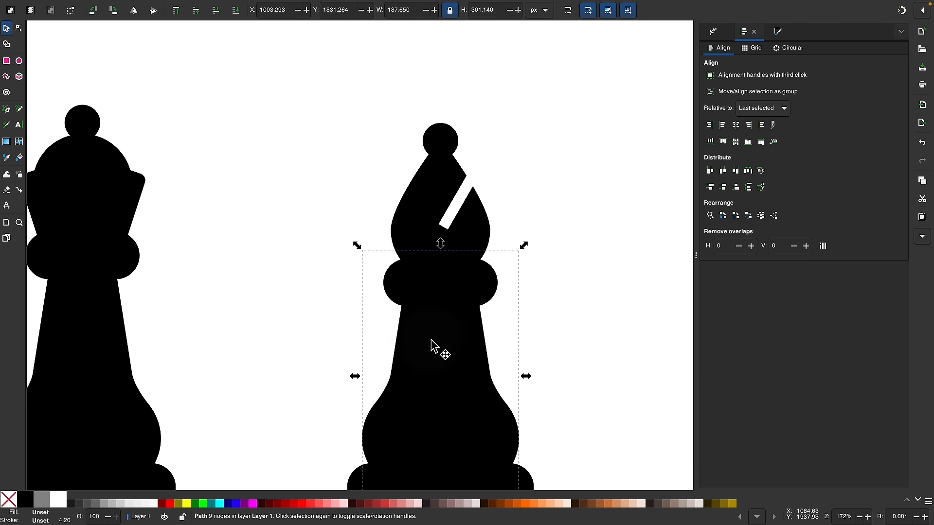
{"action": "left_click", "coordinate": [170, 504]}
{"action": "left_click_drag", "start_coordinate": [433, 393], "coordinate": [441, 356]}
{"action": "key", "text": "ctrl+z"}
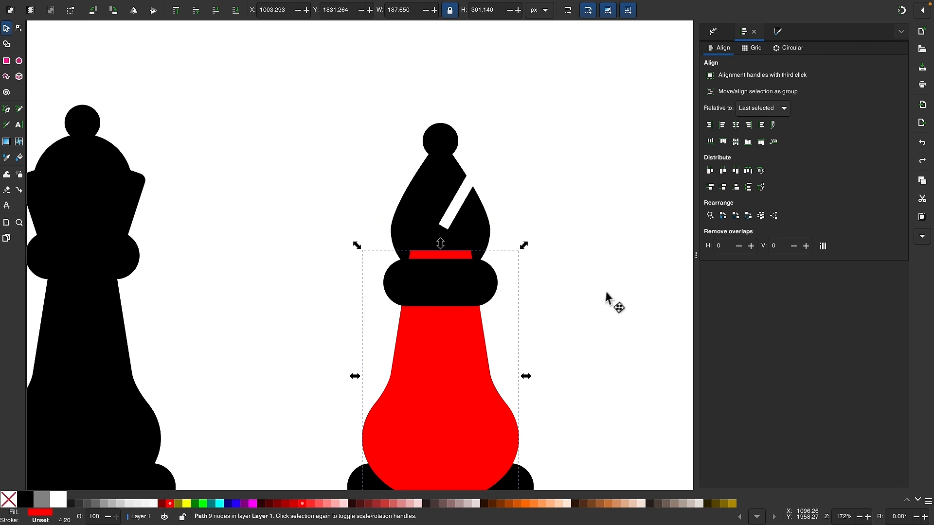
{"action": "left_click", "coordinate": [594, 295]}
{"action": "scroll", "coordinate": [509, 303], "scroll_direction": "up", "scroll_amount": 1, "text": "ctrl"}
{"action": "scroll", "coordinate": [506, 302], "scroll_direction": "down", "scroll_amount": 2}
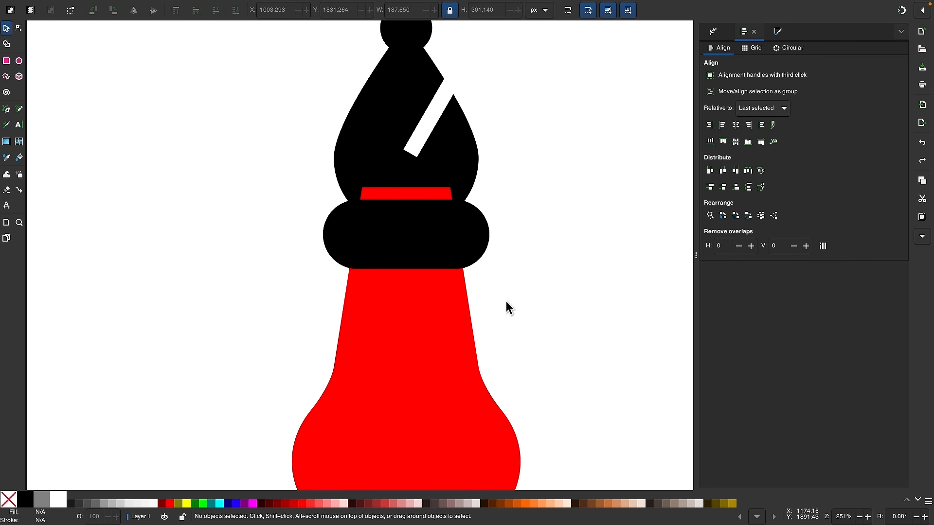
- Draw a closed straight-edged shape around the body's top end, with its flat lower edge running horizontally through the collar's middle
{"action": "left_click", "coordinate": [6, 110]}
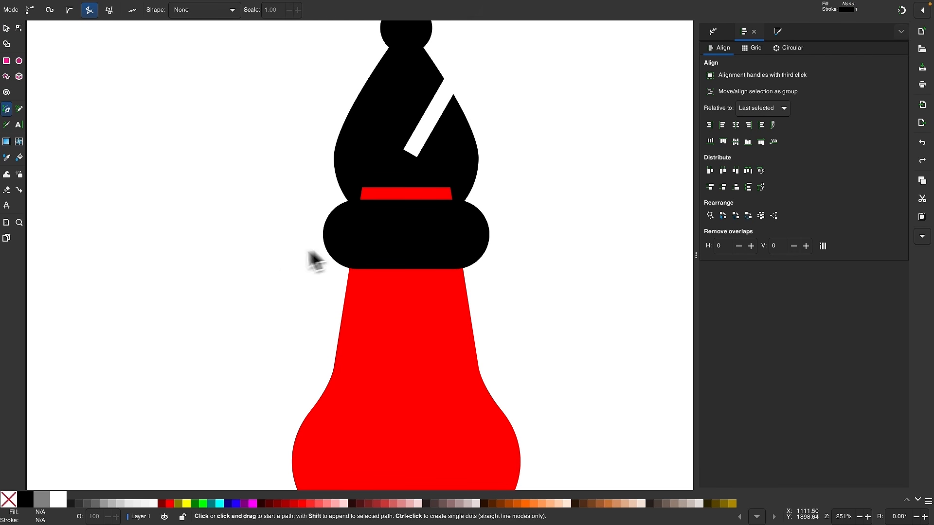
{"action": "left_click", "coordinate": [268, 253]}
{"action": "key", "text": "Escape"}
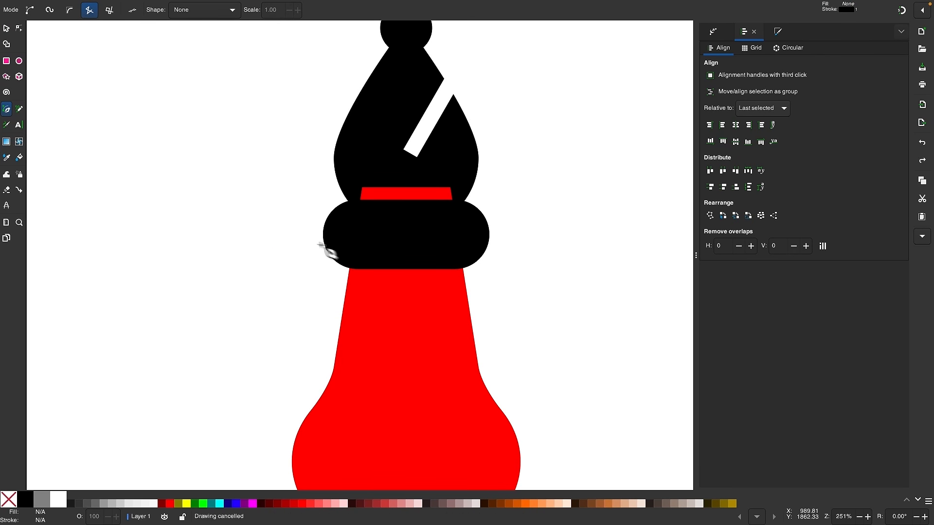
{"action": "left_click", "coordinate": [295, 235]}
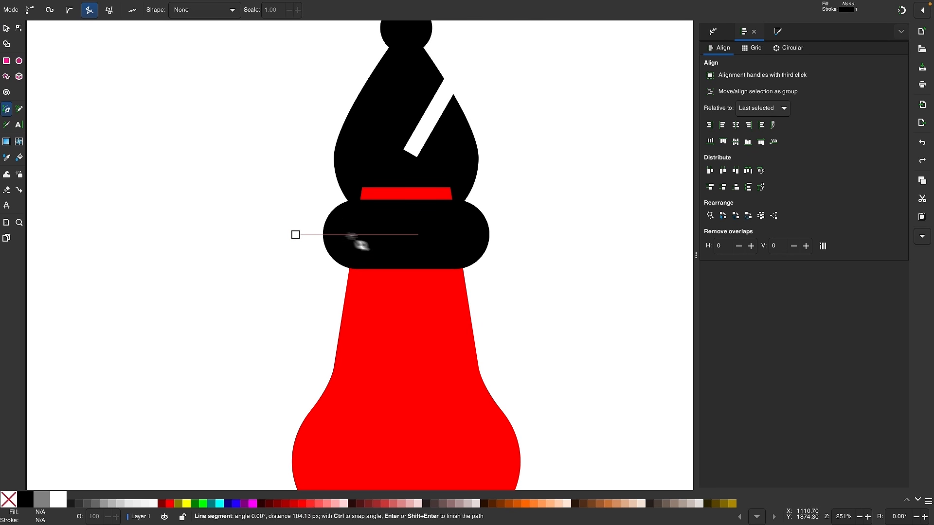
{"action": "left_click", "coordinate": [530, 238]}
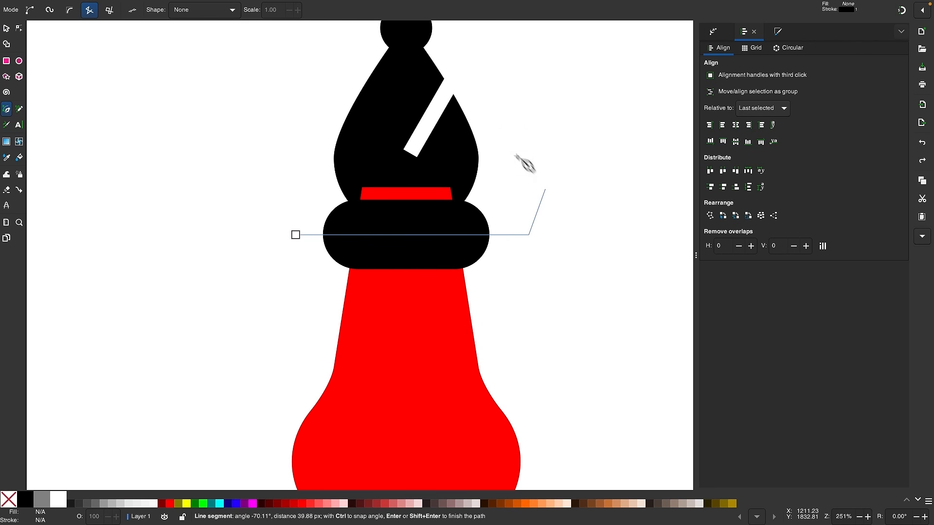
{"action": "left_click", "coordinate": [545, 189]}
{"action": "left_click", "coordinate": [267, 107]}
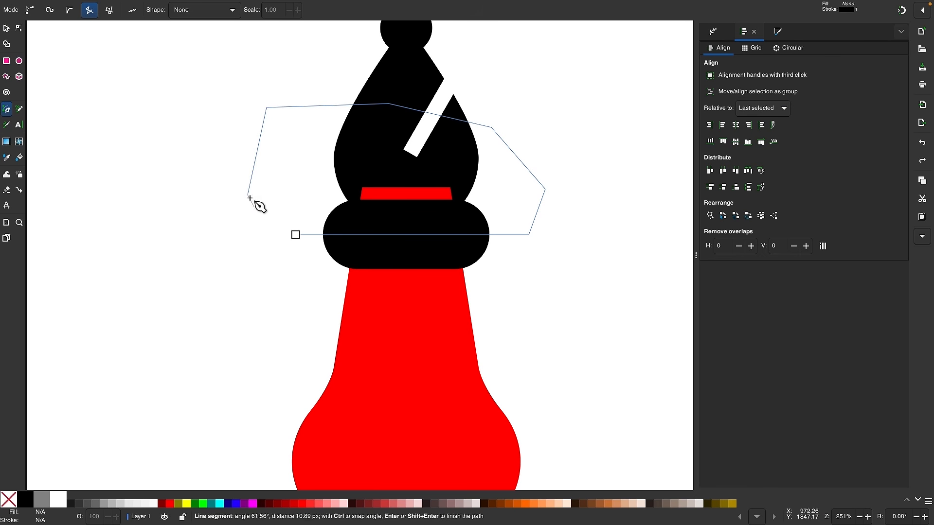
{"action": "left_click", "coordinate": [288, 232]}
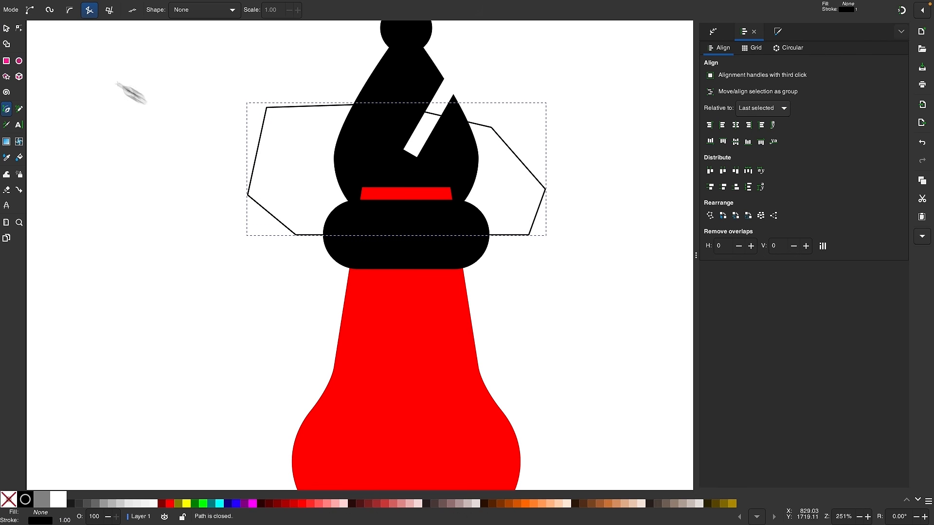
- Subtract the drawn shape from the red body path with Difference to trim the body's top inside the collar
{"action": "left_click", "coordinate": [6, 29]}
{"action": "scroll", "coordinate": [248, 224], "scroll_direction": "right", "scroll_amount": 1}
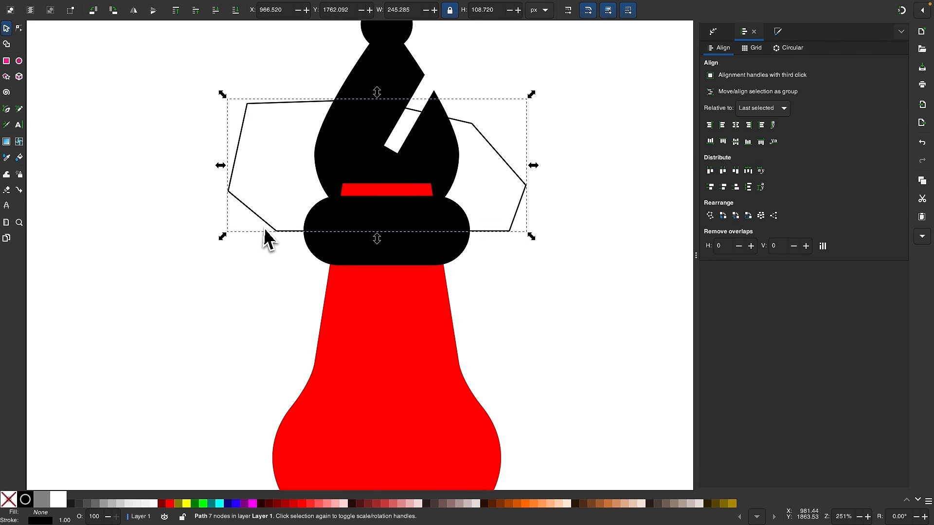
{"action": "left_click", "coordinate": [361, 322], "text": "shift"}
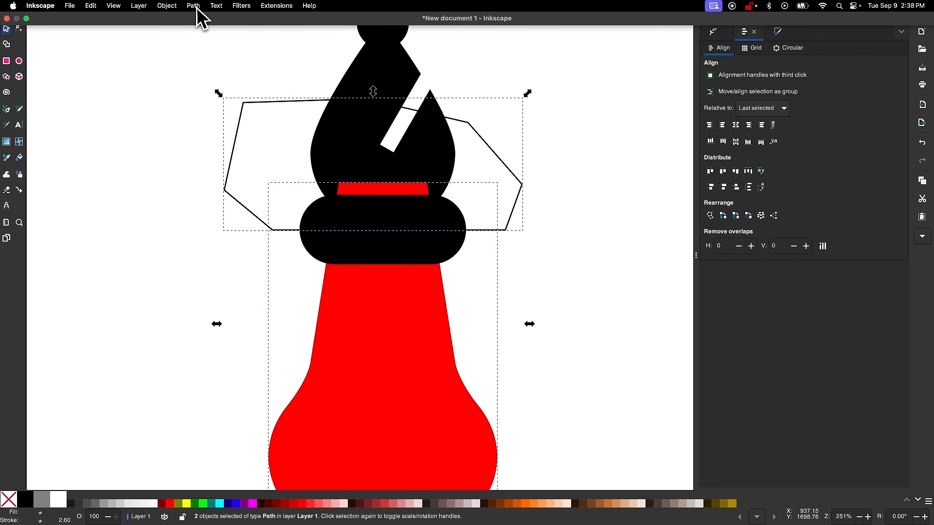
{"action": "left_click", "coordinate": [193, 5]}
{"action": "left_click", "coordinate": [209, 78]}
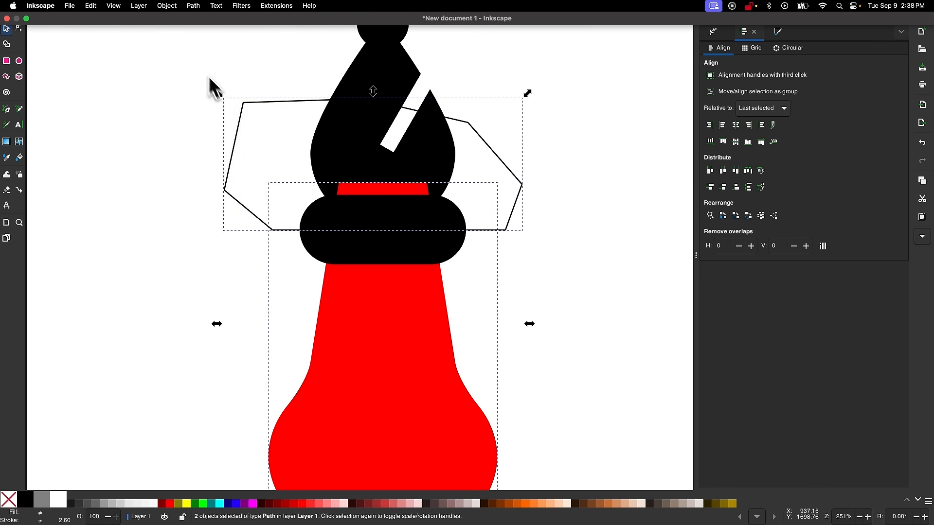
{"action": "scroll", "coordinate": [413, 244], "scroll_direction": "up", "scroll_amount": 3}
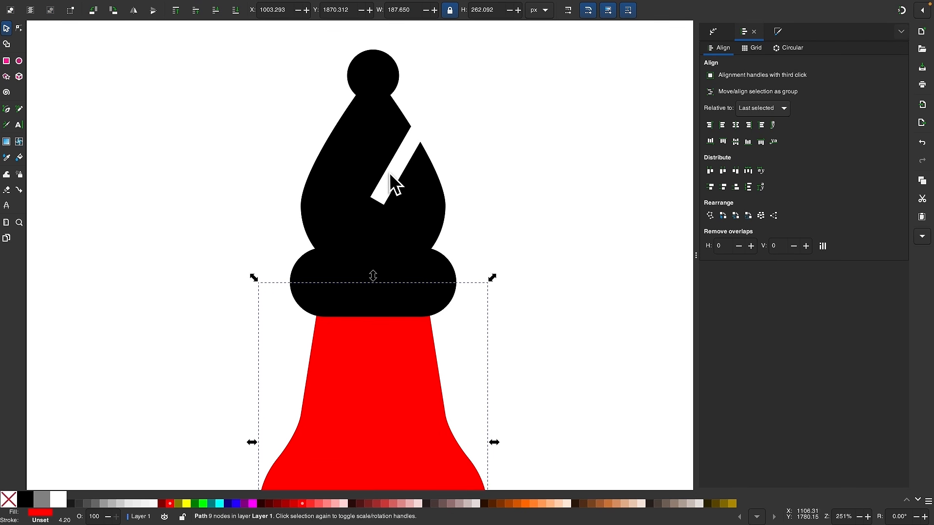
{"action": "scroll", "coordinate": [411, 204], "scroll_direction": "down", "scroll_amount": 10}
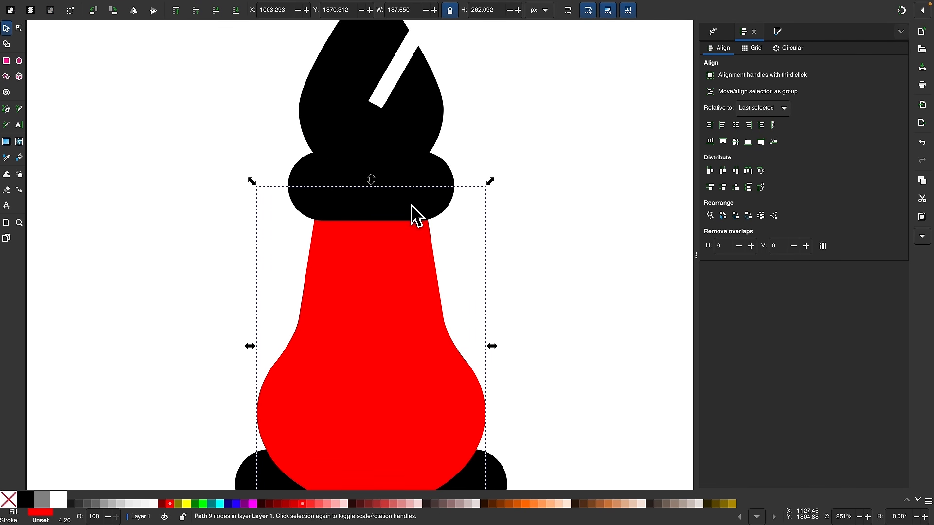
- Fill the bishop's trimmed body path black and clear the selection
{"action": "left_click", "coordinate": [25, 499]}
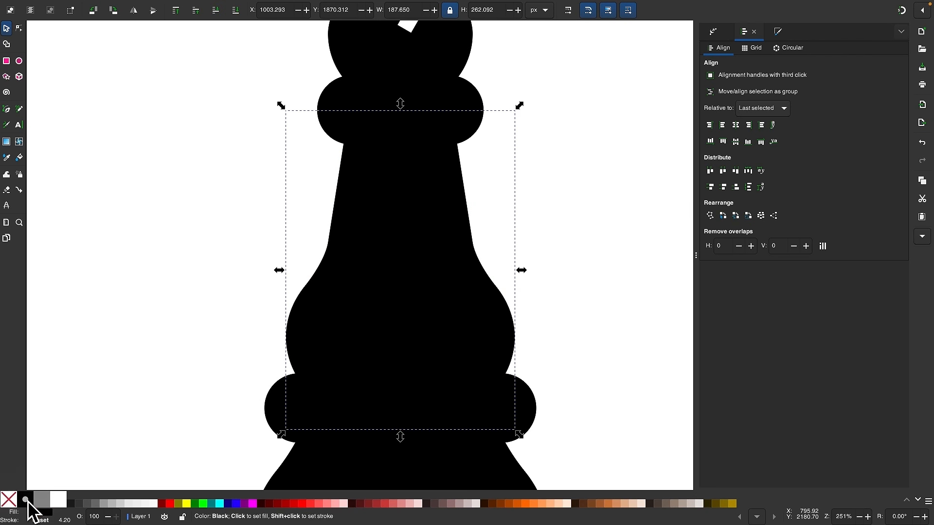
{"action": "scroll", "coordinate": [421, 306], "scroll_direction": "down", "scroll_amount": 1}
{"action": "scroll", "coordinate": [421, 307], "scroll_direction": "down", "scroll_amount": 3}
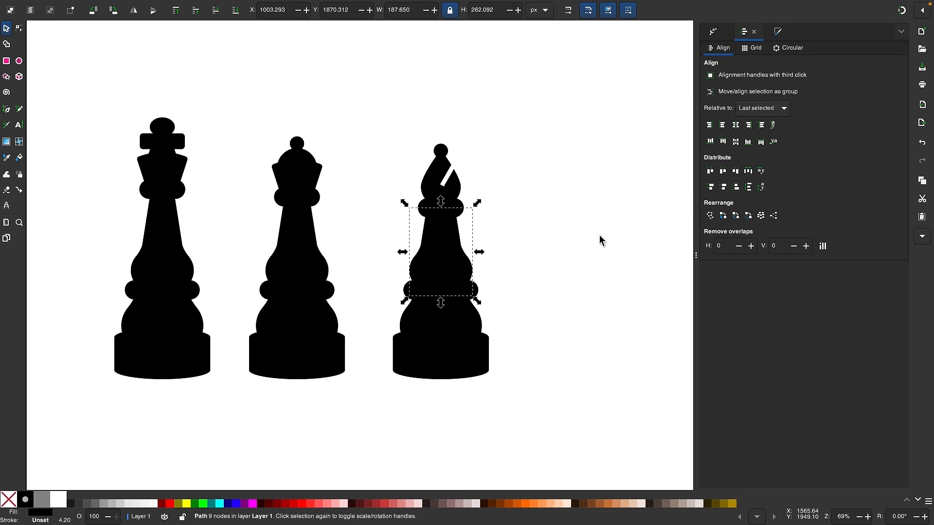
{"action": "left_click", "coordinate": [601, 240]}
{"action": "scroll", "coordinate": [602, 240], "scroll_direction": "down", "scroll_amount": 1}
{"action": "scroll", "coordinate": [599, 235], "scroll_direction": "right", "scroll_amount": 1}
{"action": "scroll", "coordinate": [600, 235], "scroll_direction": "down", "scroll_amount": 1}
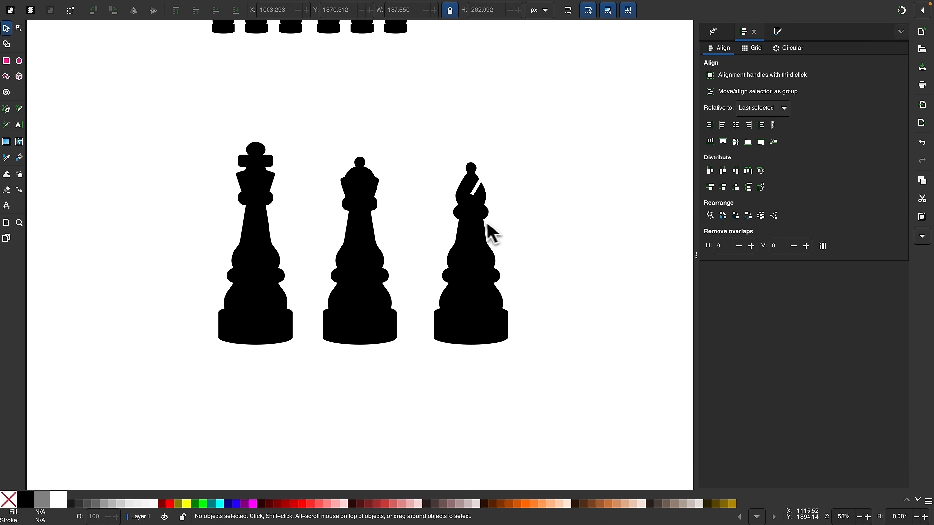
- Examine the knight in the small row of finished reference pieces above the large silhouettes
{"action": "scroll", "coordinate": [482, 226], "scroll_direction": "up", "scroll_amount": 4}
{"action": "scroll", "coordinate": [392, 104], "scroll_direction": "up", "scroll_amount": 3}
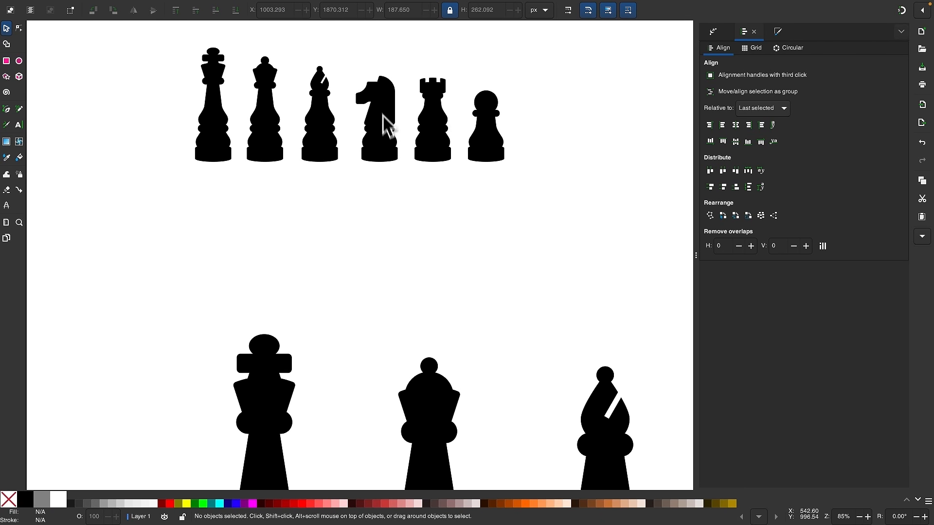
{"action": "scroll", "coordinate": [432, 261], "scroll_direction": "down", "scroll_amount": 5}
{"action": "scroll", "coordinate": [432, 261], "scroll_direction": "right", "scroll_amount": 4}
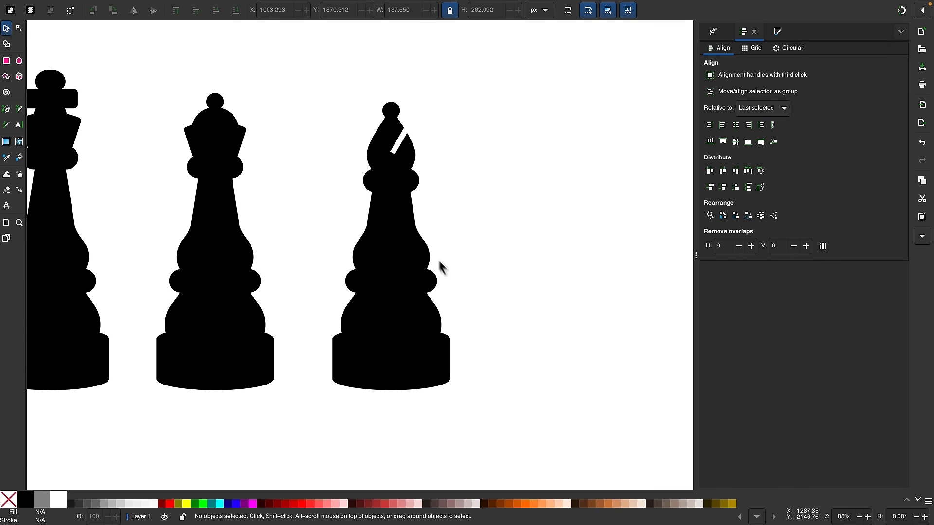
{"action": "scroll", "coordinate": [471, 297], "scroll_direction": "down", "scroll_amount": 1}
{"action": "right_click", "coordinate": [467, 294]}
{"action": "left_click", "coordinate": [531, 218]}
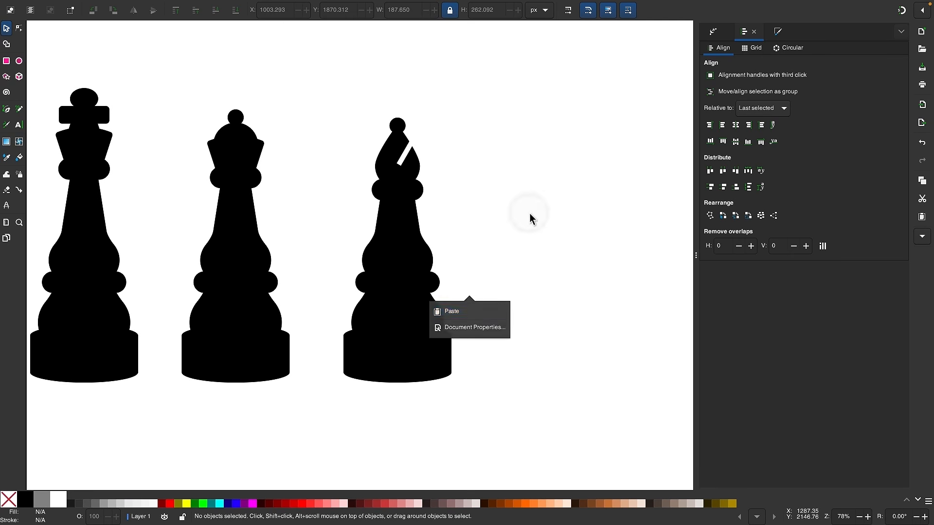
- Duplicate all parts of the bishop and move the copy horizontally to the original's right, at about X 1349 px
{"action": "scroll", "coordinate": [542, 392], "scroll_direction": "down", "scroll_amount": 1}
{"action": "scroll", "coordinate": [541, 392], "scroll_direction": "right", "scroll_amount": 1}
{"action": "left_click_drag", "start_coordinate": [526, 393], "coordinate": [290, 69]}
{"action": "key", "text": "ctrl+d"}
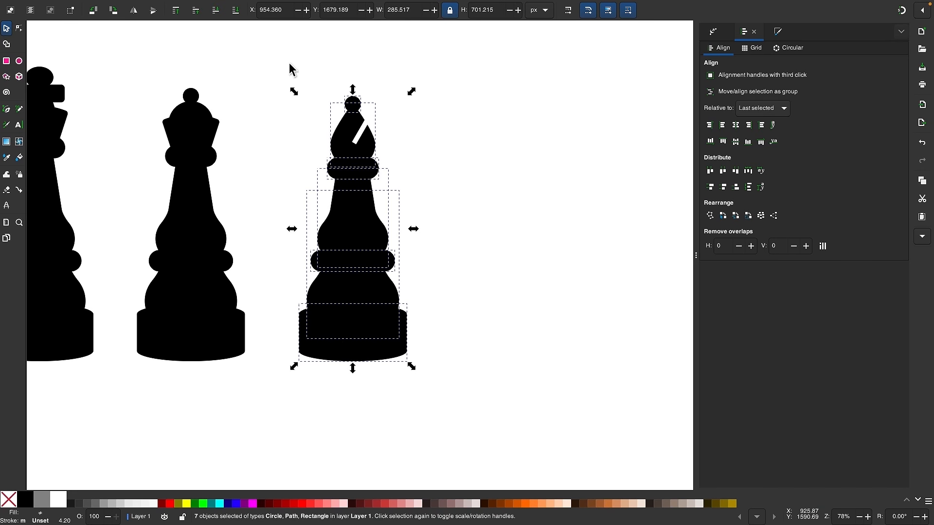
{"action": "left_click_drag", "start_coordinate": [356, 326], "coordinate": [506, 324]}
{"action": "scroll", "coordinate": [579, 228], "scroll_direction": "up", "scroll_amount": 2}
{"action": "left_click", "coordinate": [574, 186]}
{"action": "scroll", "coordinate": [496, 115], "scroll_direction": "up", "scroll_amount": 2}
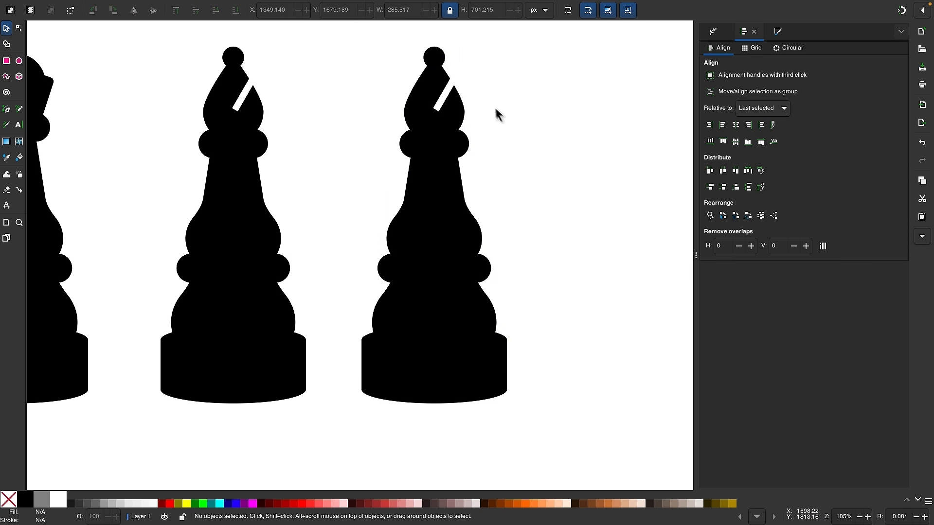
- Delete the ball, slotted head, upper collar and curved upper body from the rightmost bishop copy
{"action": "scroll", "coordinate": [496, 115], "scroll_direction": "left", "scroll_amount": 1}
{"action": "left_click", "coordinate": [447, 81]}
{"action": "key", "text": "Delete"}
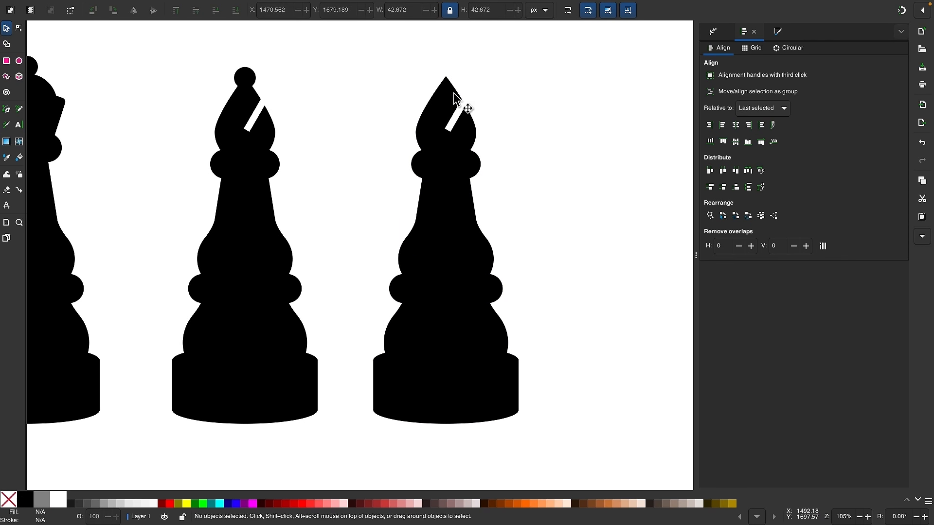
{"action": "left_click", "coordinate": [458, 102]}
{"action": "key", "text": "Delete"}
{"action": "left_click", "coordinate": [467, 163]}
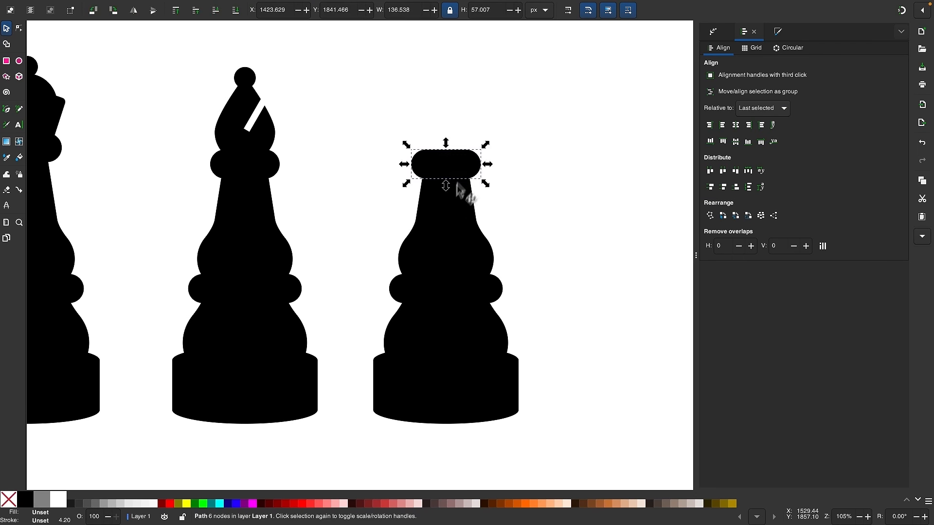
{"action": "key", "text": "Delete"}
{"action": "left_click", "coordinate": [453, 220]}
{"action": "key", "text": "Delete"}
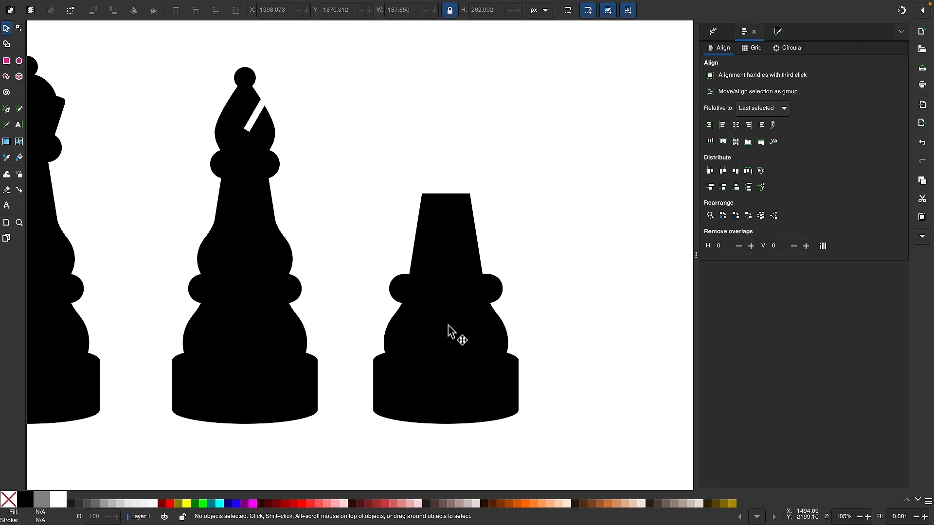
- Draw a rectangle about 396 by 245 px over the tapered body, ending within the lower collar
{"action": "scroll", "coordinate": [448, 331], "scroll_direction": "up", "scroll_amount": 2}
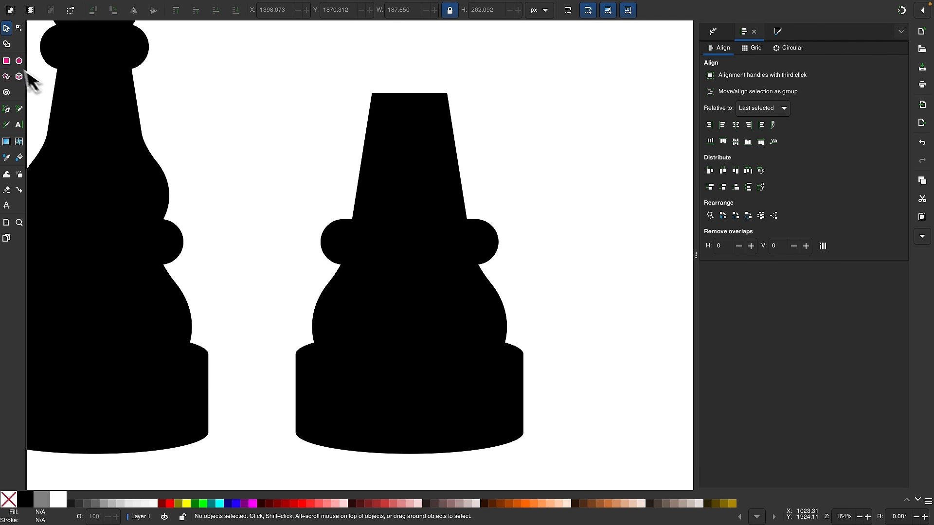
{"action": "left_click", "coordinate": [7, 60]}
{"action": "left_click_drag", "start_coordinate": [238, 50], "coordinate": [556, 247]}
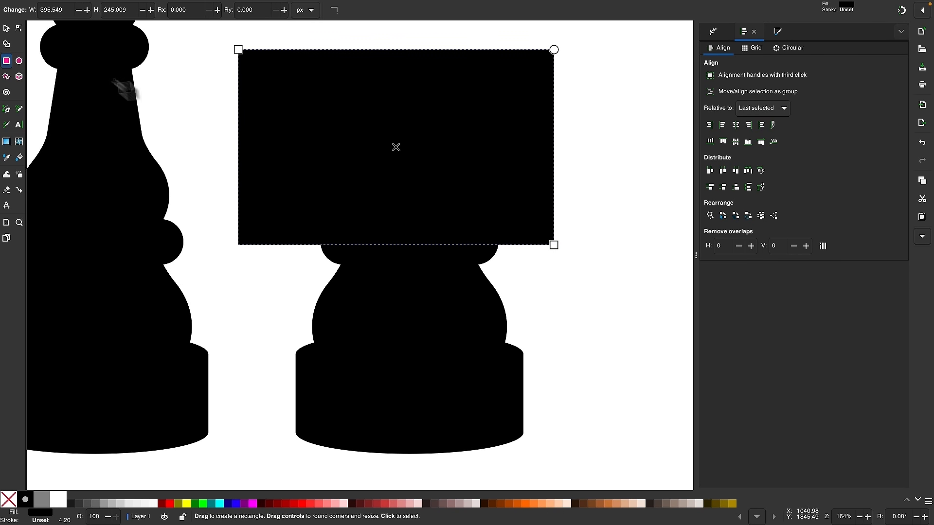
- Subtract the rectangle from the tapered body path with the Difference operation
{"action": "left_click", "coordinate": [8, 29]}
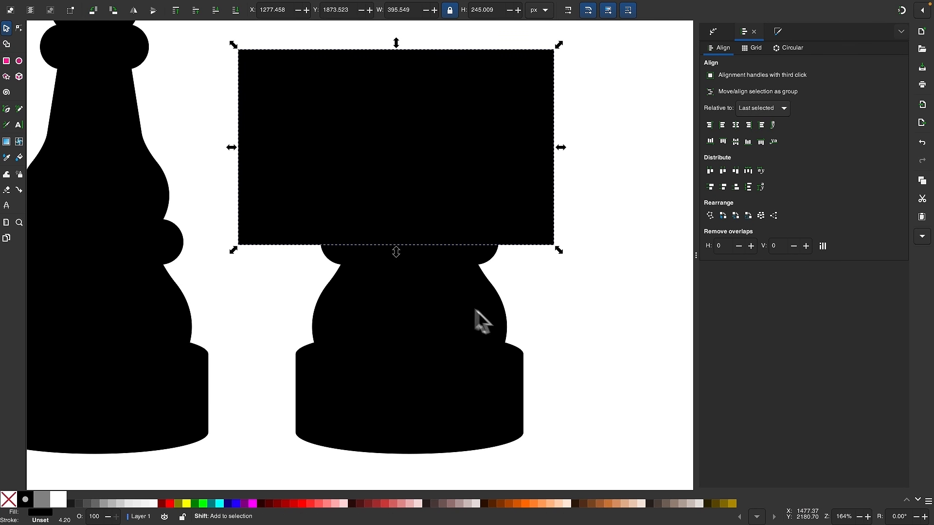
{"action": "left_click", "coordinate": [324, 306], "text": "shift"}
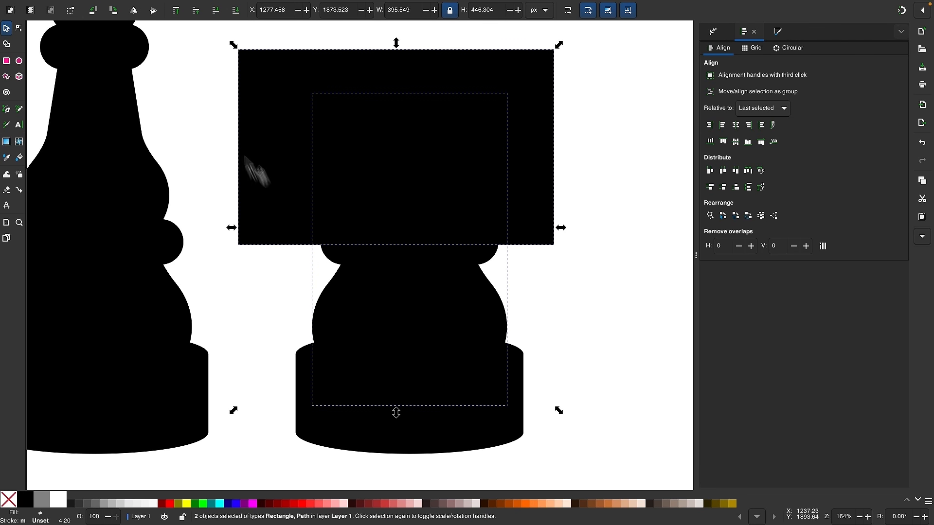
{"action": "left_click", "coordinate": [194, 6]}
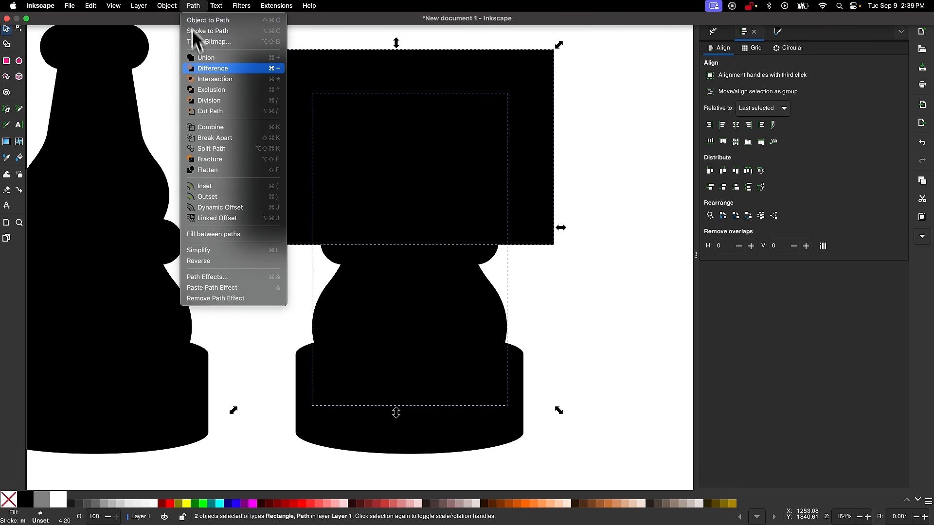
{"action": "left_click", "coordinate": [219, 69]}
{"action": "left_click", "coordinate": [594, 271]}
{"action": "scroll", "coordinate": [599, 275], "scroll_direction": "down", "scroll_amount": 1}
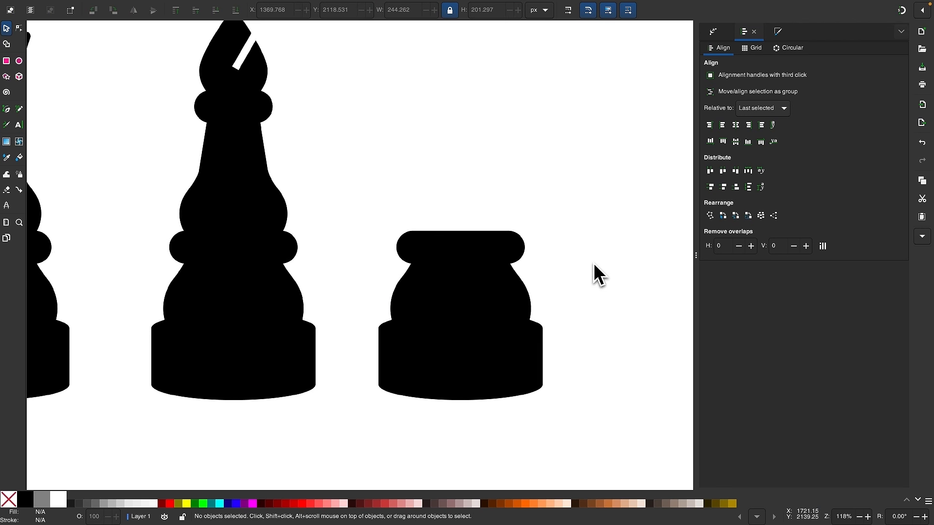
- Draw a rectangle about 216 by 356 px directly above the trimmed piece's collar and round its corners fully
{"action": "scroll", "coordinate": [594, 271], "scroll_direction": "up", "scroll_amount": 1}
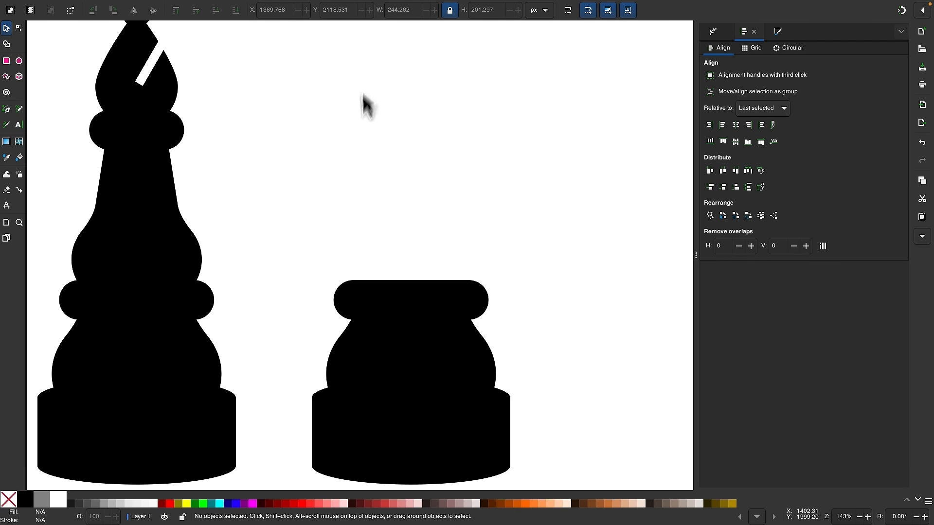
{"action": "scroll", "coordinate": [474, 311], "scroll_direction": "up", "scroll_amount": 3}
{"action": "scroll", "coordinate": [430, 265], "scroll_direction": "down", "scroll_amount": 1}
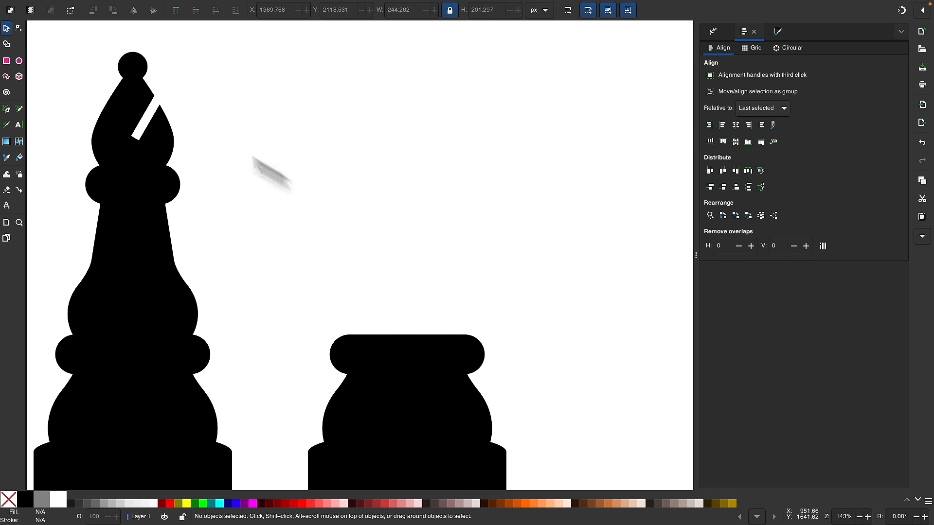
{"action": "left_click", "coordinate": [6, 61]}
{"action": "scroll", "coordinate": [357, 189], "scroll_direction": "down", "scroll_amount": 1}
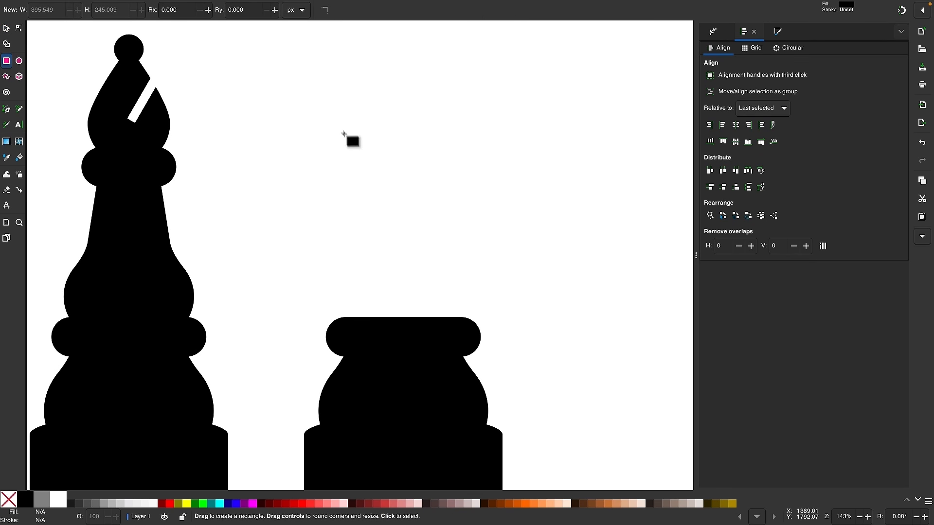
{"action": "left_click_drag", "start_coordinate": [327, 75], "coordinate": [477, 323]}
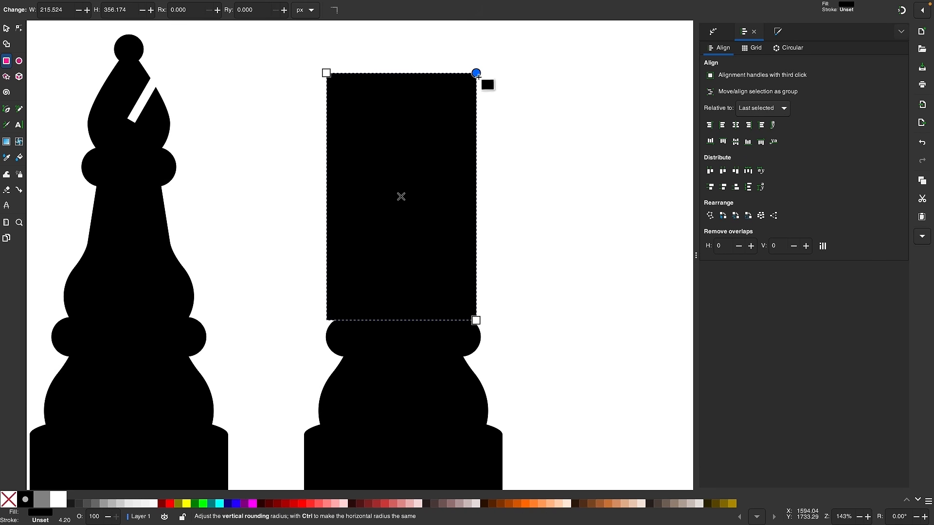
{"action": "left_click_drag", "start_coordinate": [476, 73], "coordinate": [476, 148]}
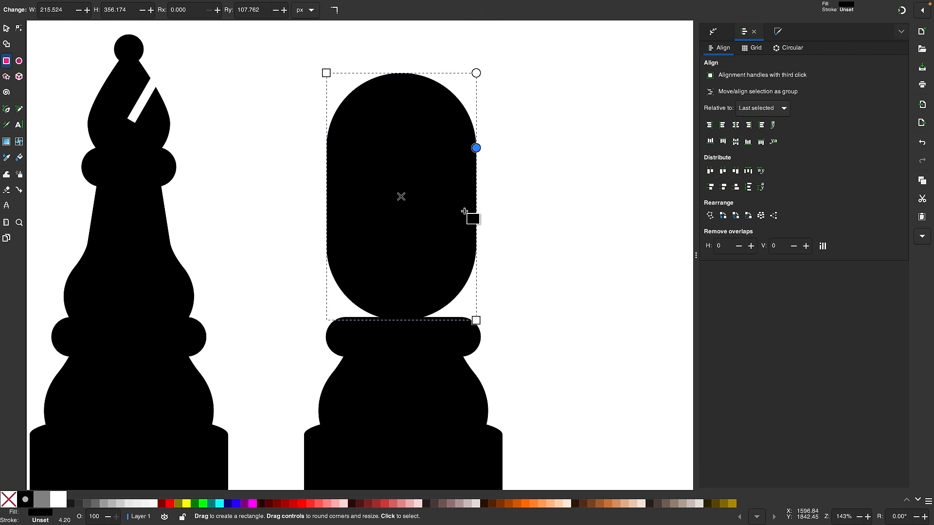
- Convert the rounded rectangle to a path and make all of its nodes corner nodes
{"action": "mouse_move", "coordinate": [244, 3]}
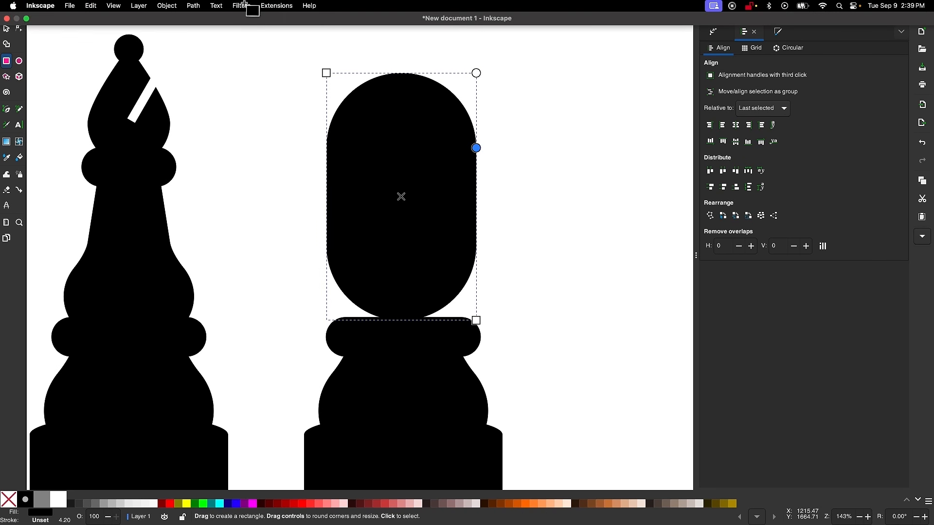
{"action": "left_click", "coordinate": [194, 5]}
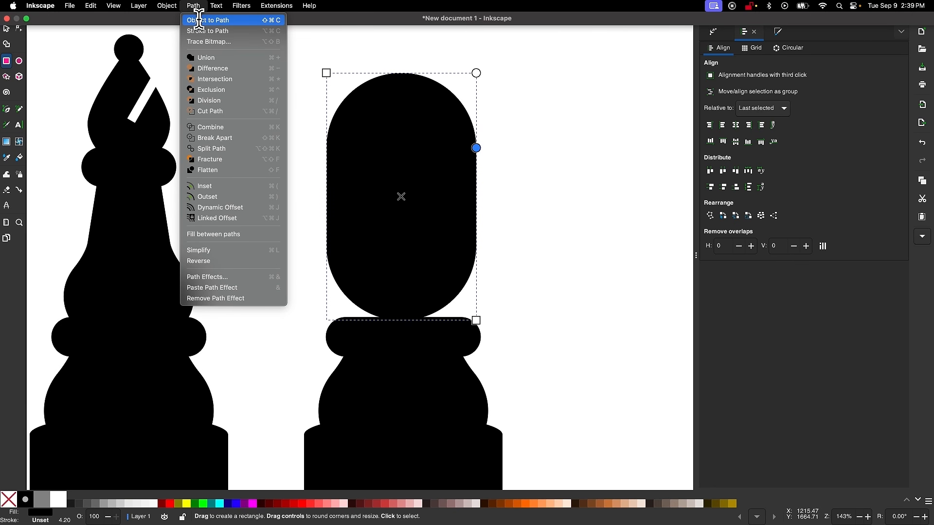
{"action": "left_click", "coordinate": [199, 20]}
{"action": "left_click", "coordinate": [20, 30]}
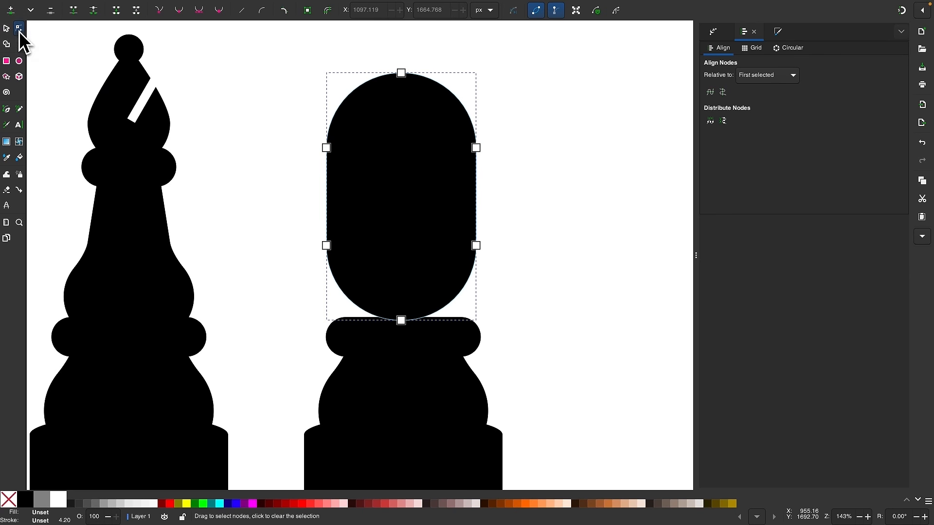
{"action": "scroll", "coordinate": [210, 202], "scroll_direction": "right", "scroll_amount": 1}
{"action": "left_click_drag", "start_coordinate": [255, 59], "coordinate": [516, 376]}
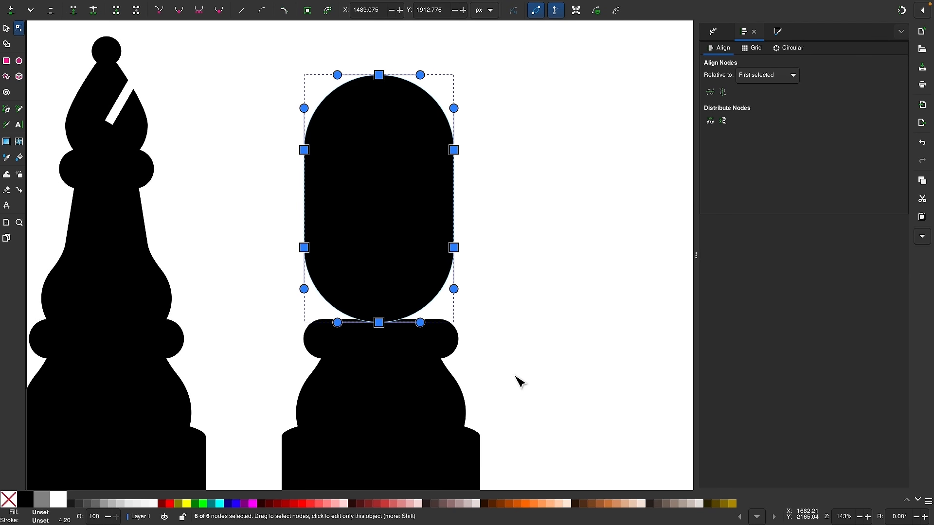
{"action": "left_click", "coordinate": [159, 9]}
- Delete the rounded shape's bottom node and retract the neighbouring curve handles to give it a straight flat base
{"action": "key", "text": "plus"}
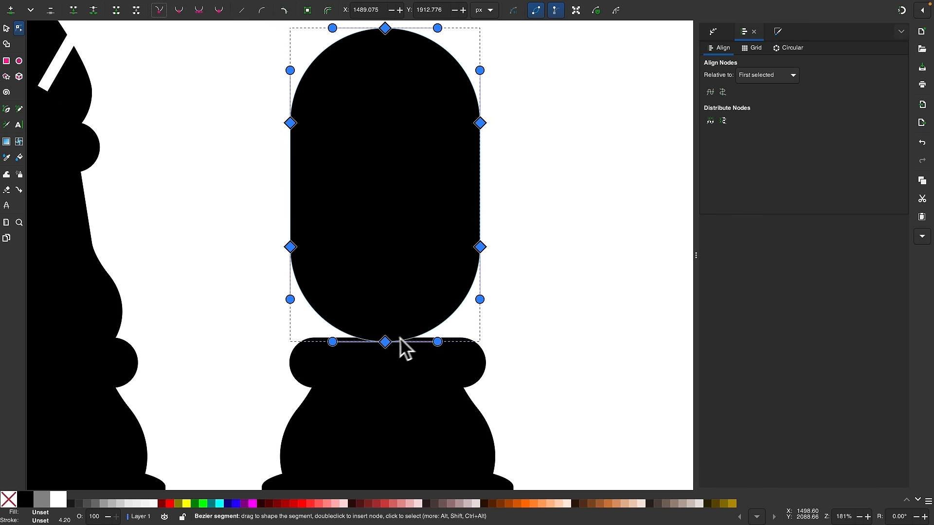
{"action": "left_click", "coordinate": [387, 342]}
{"action": "key", "text": "Delete"}
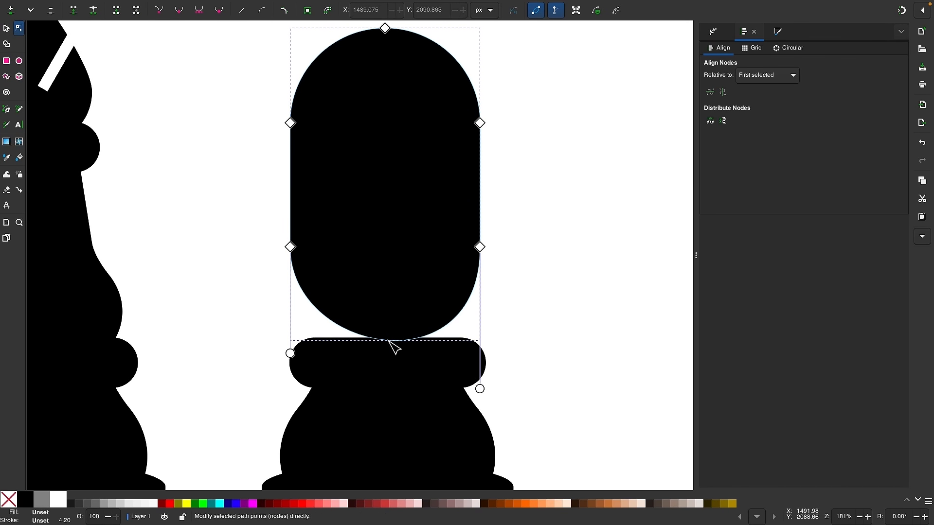
{"action": "left_click", "coordinate": [290, 354], "text": "ctrl"}
{"action": "left_click", "coordinate": [480, 389], "text": "ctrl"}
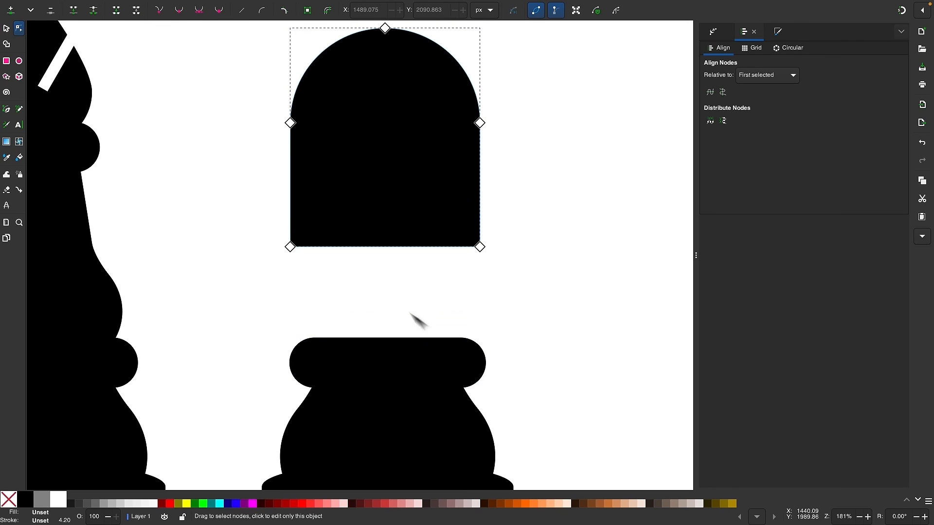
- Delete the arch's upper-left side node and retract the leftover handles to form a straight slanted edge
{"action": "scroll", "coordinate": [466, 287], "scroll_direction": "up", "scroll_amount": 5}
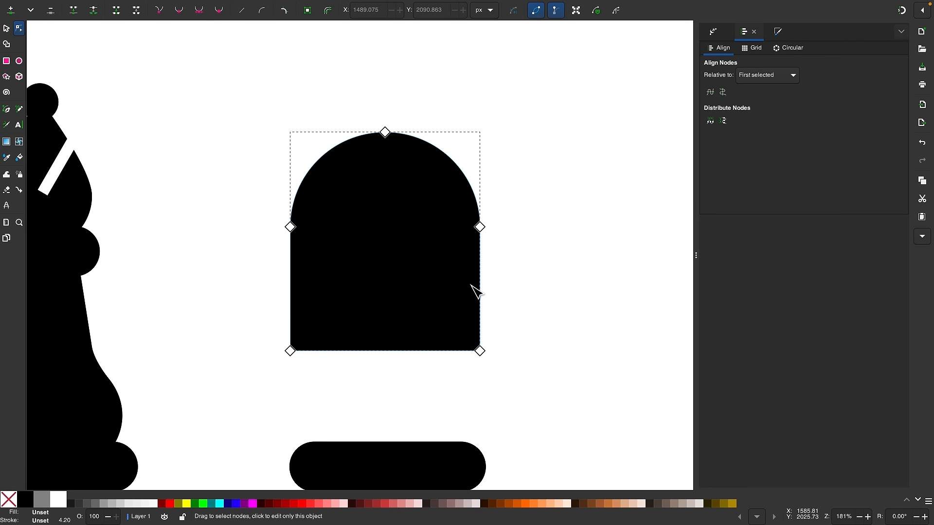
{"action": "left_click", "coordinate": [291, 227]}
{"action": "key", "text": "Delete"}
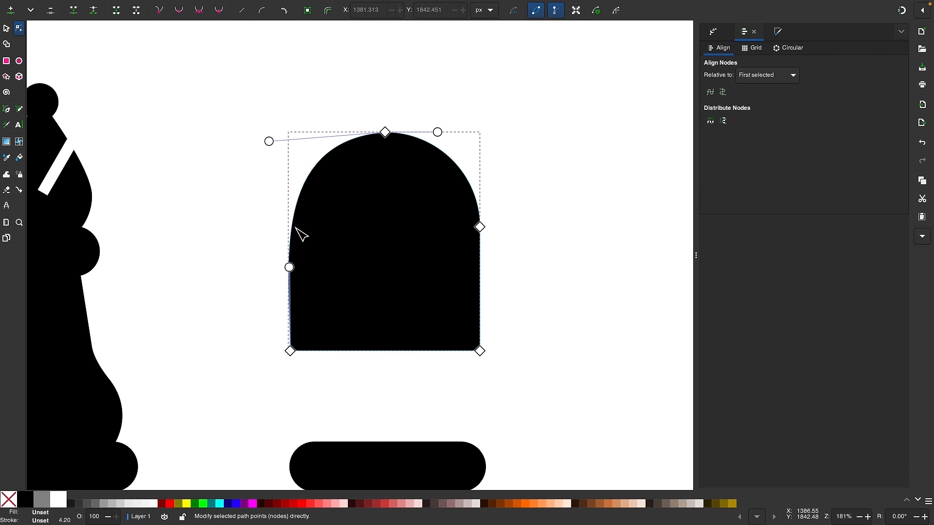
{"action": "left_click", "coordinate": [269, 142], "text": "ctrl"}
{"action": "left_click", "coordinate": [291, 268], "text": "ctrl"}
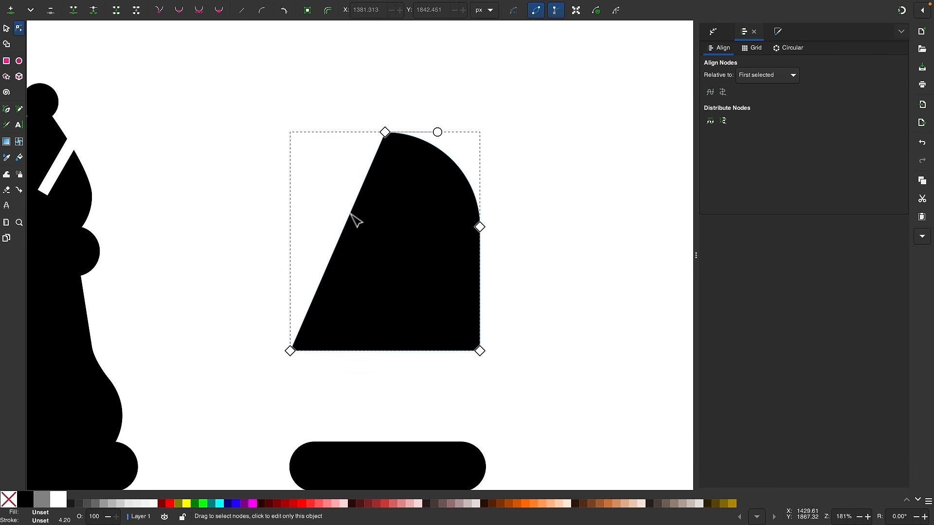
- Centre the slanted head shape horizontally on the collar and move it down until its base slightly overlaps the collar
{"action": "scroll", "coordinate": [385, 274], "scroll_direction": "down", "scroll_amount": 1}
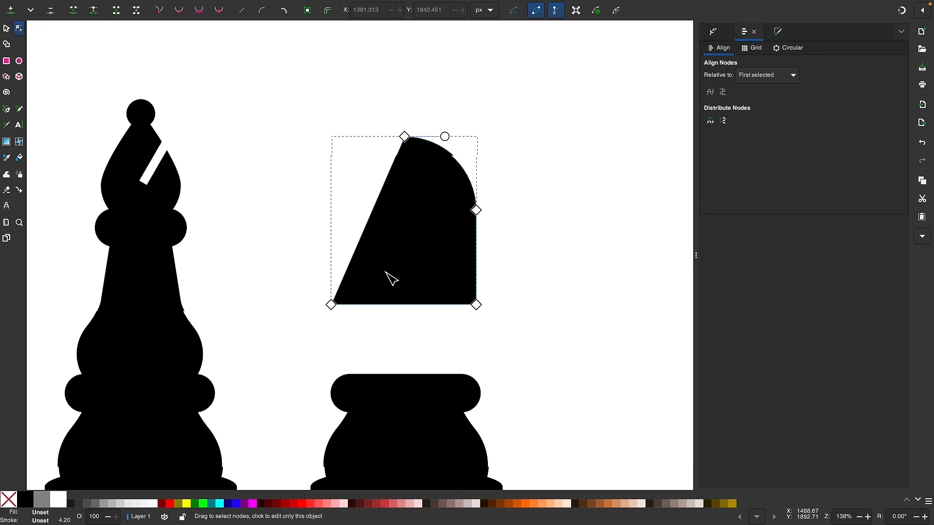
{"action": "left_click", "coordinate": [8, 29]}
{"action": "scroll", "coordinate": [404, 204], "scroll_direction": "down", "scroll_amount": 2}
{"action": "left_click_drag", "start_coordinate": [410, 193], "coordinate": [410, 262]}
{"action": "left_click", "coordinate": [366, 339], "text": "shift"}
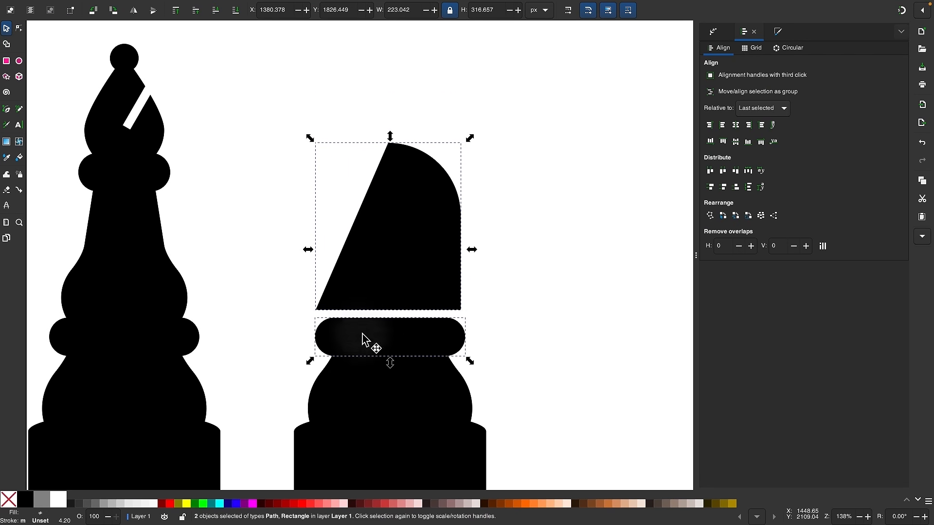
{"action": "left_click", "coordinate": [736, 127]}
{"action": "left_click", "coordinate": [538, 265]}
{"action": "scroll", "coordinate": [381, 277], "scroll_direction": "up", "scroll_amount": 2}
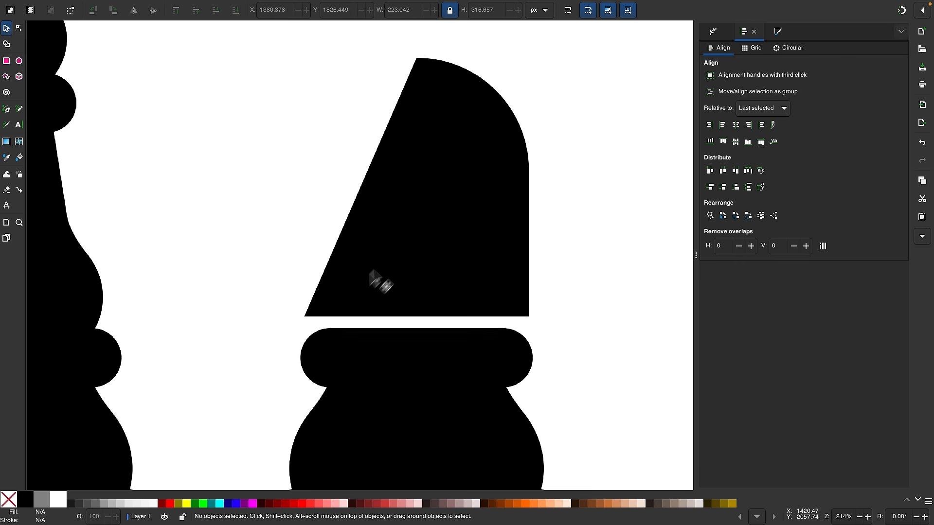
{"action": "left_click_drag", "start_coordinate": [411, 238], "coordinate": [412, 258]}
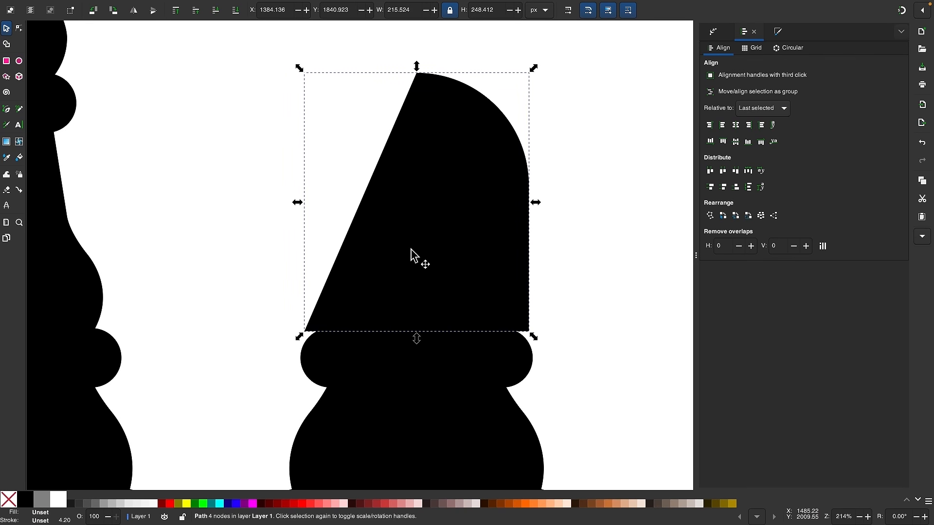
- Raise the head shape's two upper nodes straight up together, stretching the shape to about 343 px tall
{"action": "scroll", "coordinate": [412, 256], "scroll_direction": "down", "scroll_amount": 2}
{"action": "scroll", "coordinate": [411, 249], "scroll_direction": "up", "scroll_amount": 1}
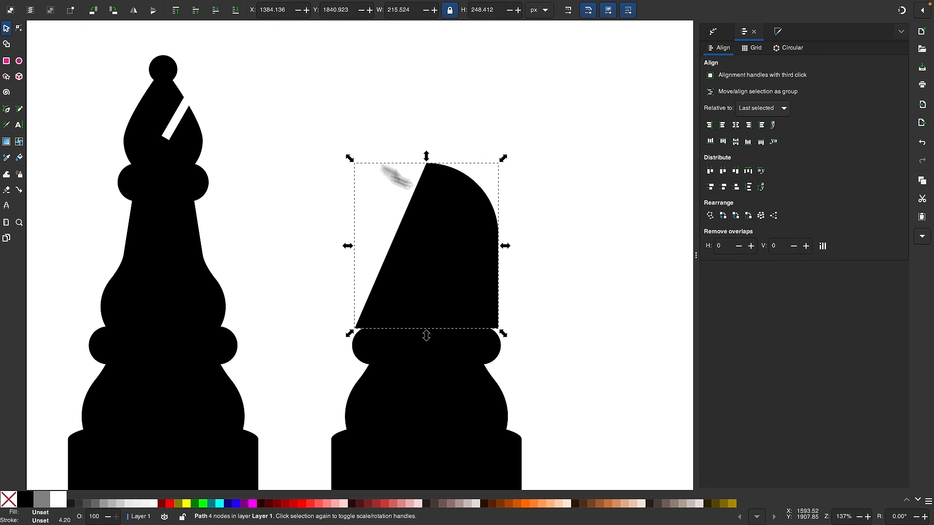
{"action": "left_click", "coordinate": [22, 30]}
{"action": "left_click_drag", "start_coordinate": [544, 266], "coordinate": [320, 121]}
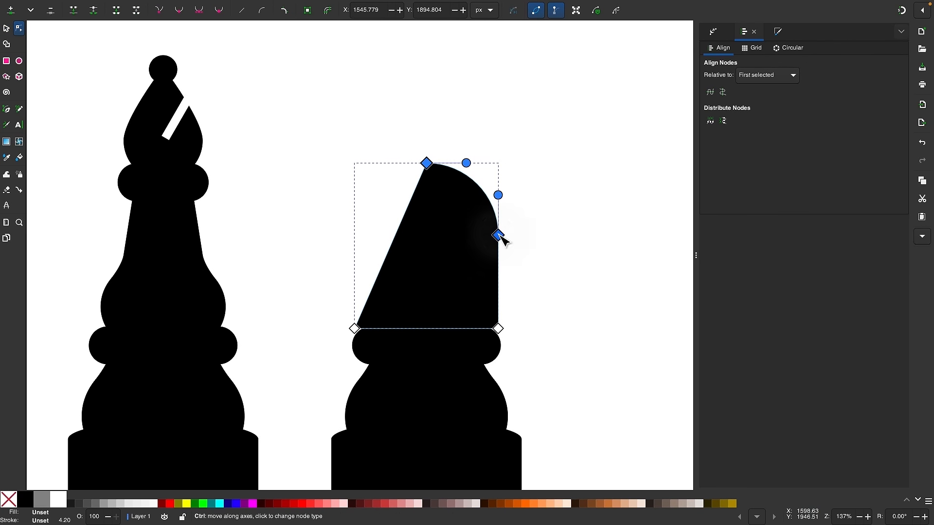
{"action": "left_click_drag", "start_coordinate": [500, 237], "coordinate": [491, 176]}
{"action": "scroll", "coordinate": [425, 297], "scroll_direction": "up", "scroll_amount": 2}
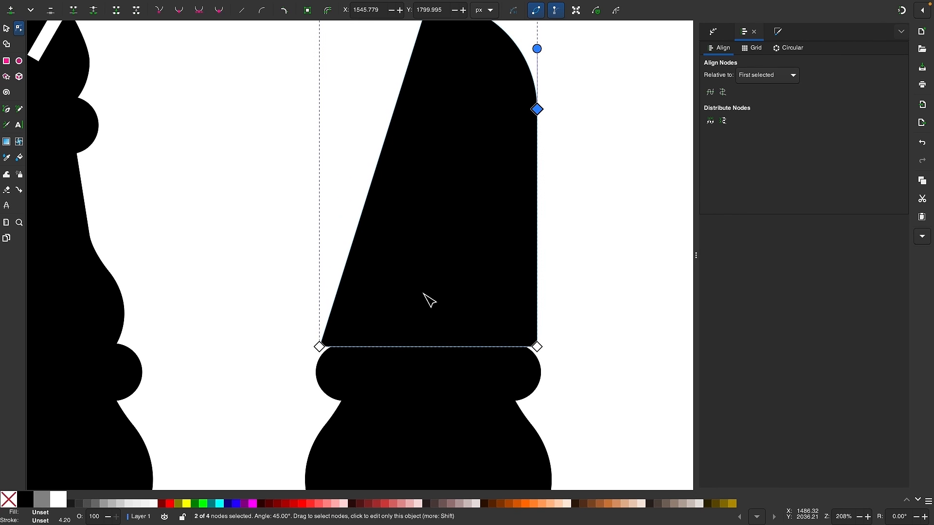
{"action": "left_click", "coordinate": [6, 29]}
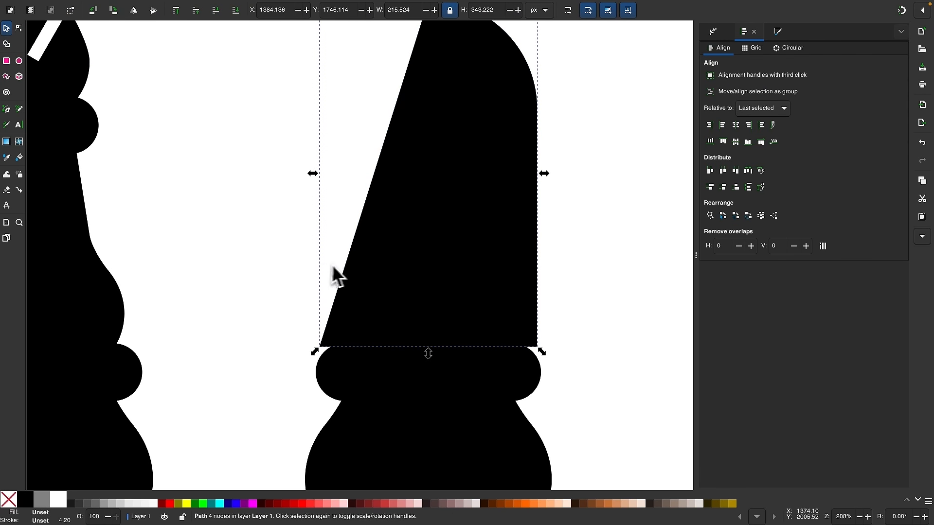
{"action": "scroll", "coordinate": [334, 271], "scroll_direction": "up", "scroll_amount": 1}
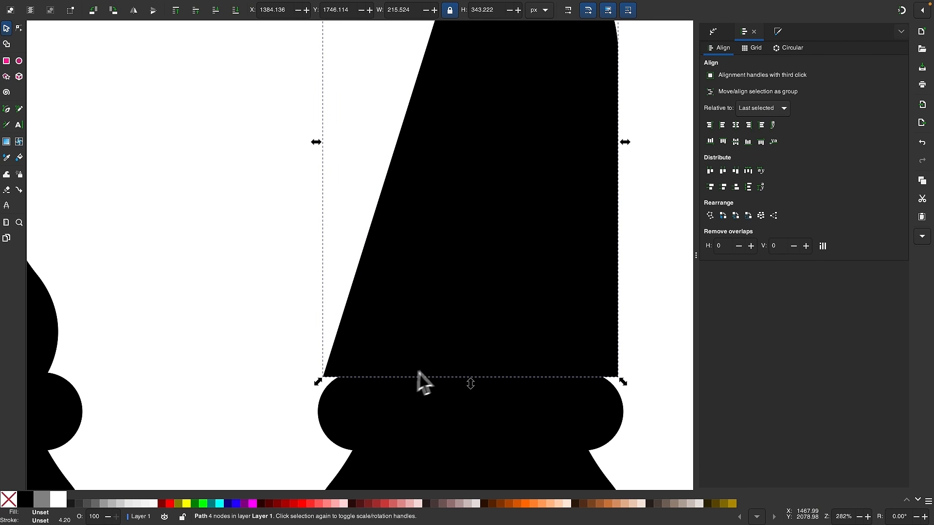
{"action": "scroll", "coordinate": [439, 365], "scroll_direction": "down", "scroll_amount": 1}
{"action": "scroll", "coordinate": [438, 363], "scroll_direction": "up", "scroll_amount": 1}
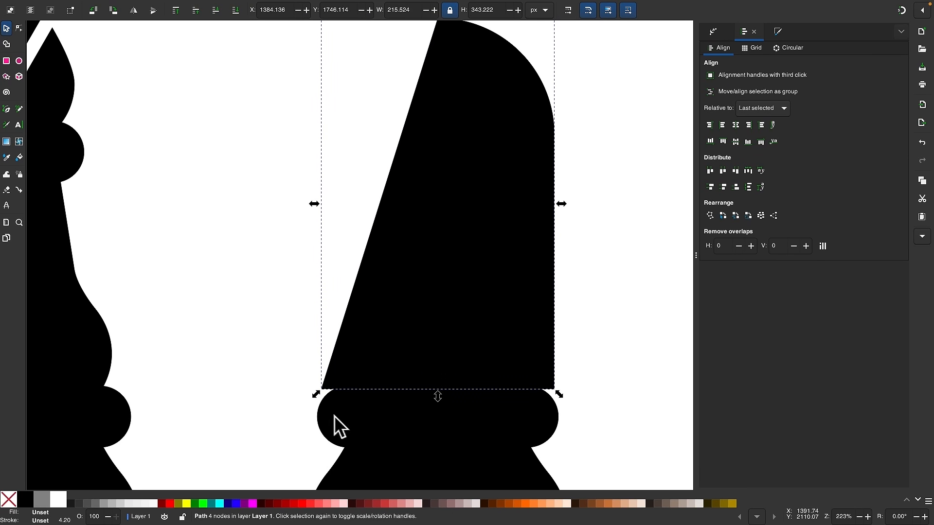
{"action": "scroll", "coordinate": [377, 384], "scroll_direction": "down", "scroll_amount": 1}
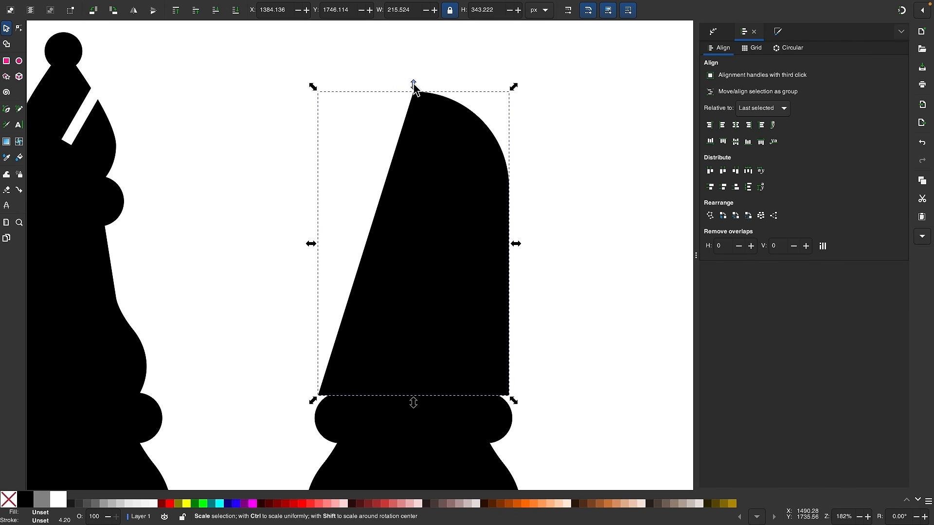
- Enlarge the head shape proportionally from its centre to about 221 px wide and 351 px tall
{"action": "left_click_drag", "start_coordinate": [413, 85], "coordinate": [416, 79]}
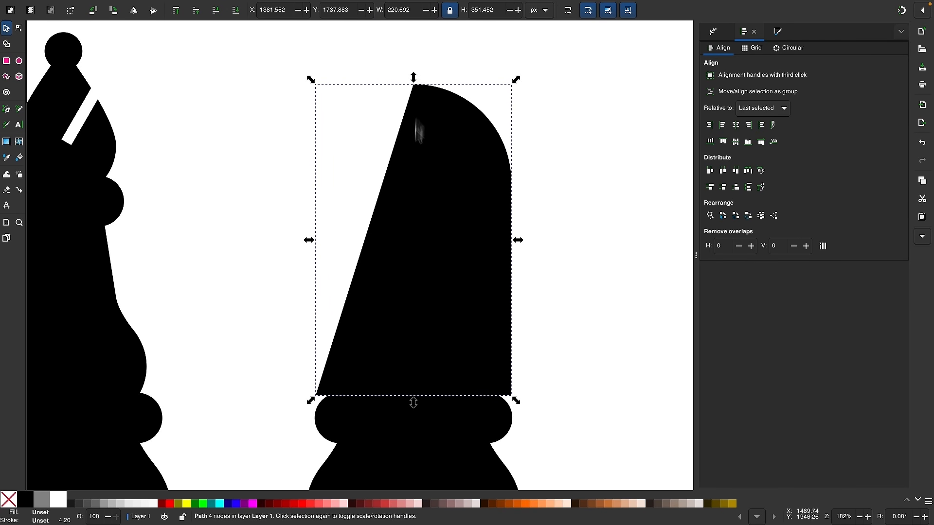
{"action": "scroll", "coordinate": [416, 280], "scroll_direction": "up", "scroll_amount": 2}
{"action": "scroll", "coordinate": [414, 285], "scroll_direction": "down", "scroll_amount": 2}
{"action": "scroll", "coordinate": [413, 284], "scroll_direction": "right", "scroll_amount": 1}
- Apply a Corners effect to the head shape and slightly round both base corners together with fillets
{"action": "left_click", "coordinate": [18, 28]}
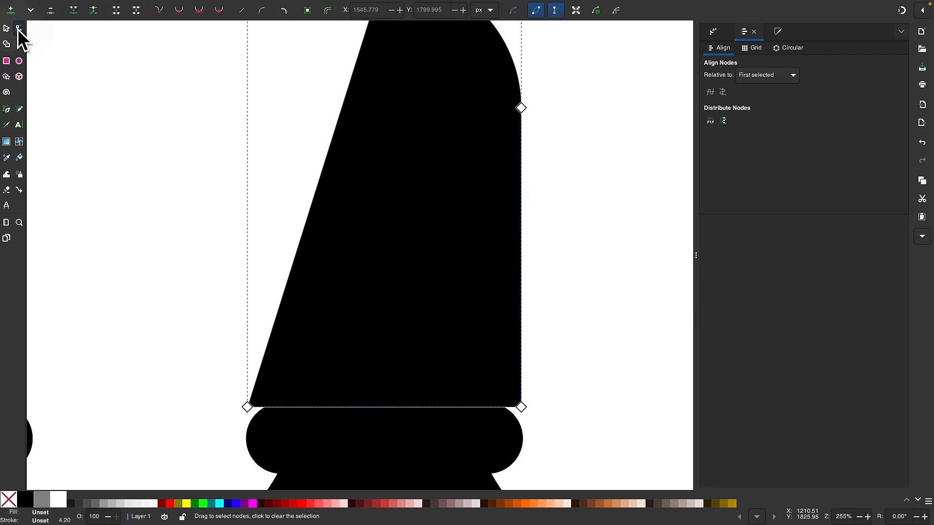
{"action": "left_click", "coordinate": [288, 15]}
{"action": "scroll", "coordinate": [333, 298], "scroll_direction": "up", "scroll_amount": 2}
{"action": "scroll", "coordinate": [334, 298], "scroll_direction": "down", "scroll_amount": 3}
{"action": "scroll", "coordinate": [334, 298], "scroll_direction": "right", "scroll_amount": 1}
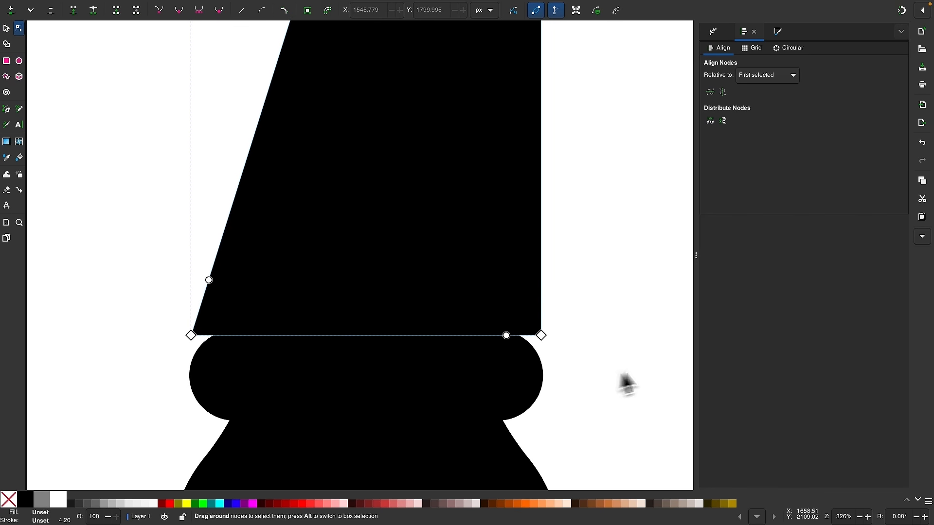
{"action": "left_click_drag", "start_coordinate": [630, 366], "coordinate": [157, 306]}
{"action": "scroll", "coordinate": [189, 371], "scroll_direction": "up", "scroll_amount": 2}
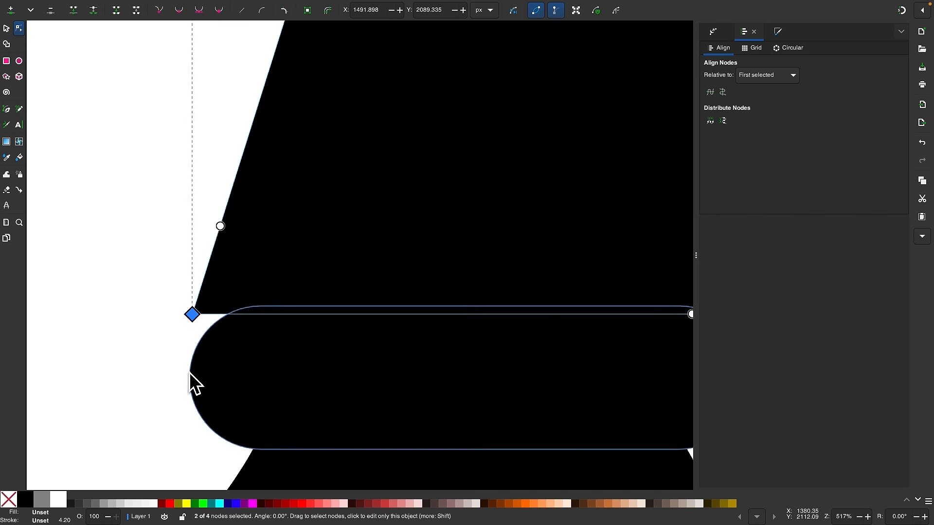
{"action": "left_click_drag", "start_coordinate": [223, 214], "coordinate": [210, 273]}
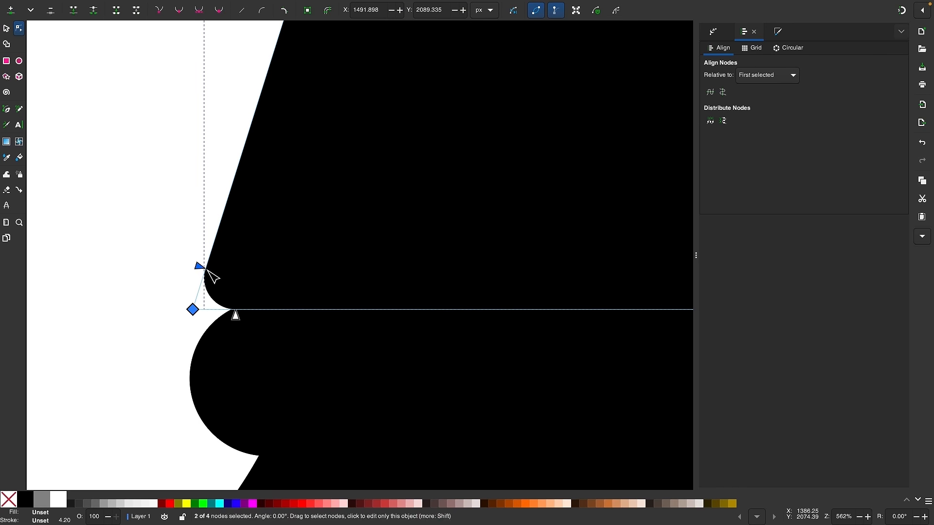
{"action": "scroll", "coordinate": [348, 272], "scroll_direction": "down", "scroll_amount": 3}
{"action": "scroll", "coordinate": [354, 273], "scroll_direction": "down", "scroll_amount": 1}
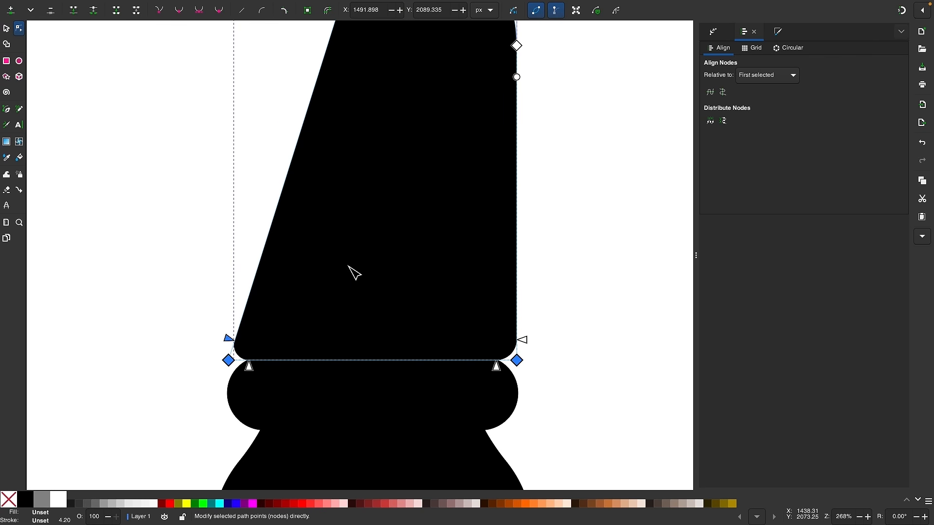
- Give the head shape's pointed top corner a very small fillet
{"action": "scroll", "coordinate": [354, 272], "scroll_direction": "up", "scroll_amount": 5}
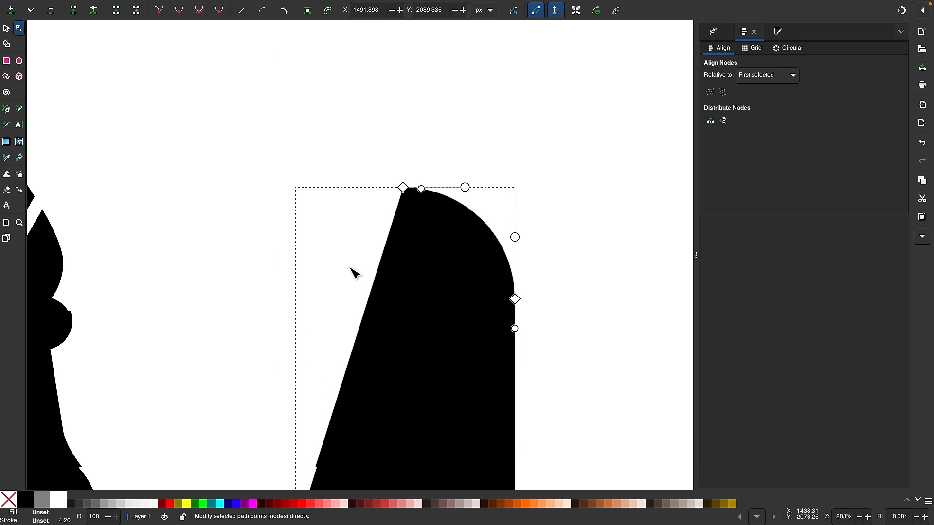
{"action": "scroll", "coordinate": [409, 190], "scroll_direction": "up", "scroll_amount": 5}
{"action": "left_click_drag", "start_coordinate": [389, 201], "coordinate": [436, 272]}
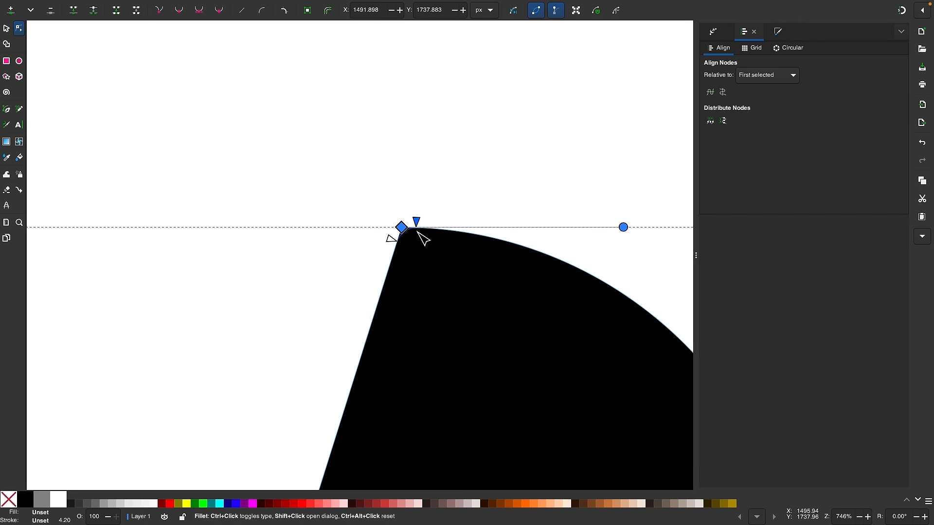
{"action": "scroll", "coordinate": [362, 214], "scroll_direction": "down", "scroll_amount": 5}
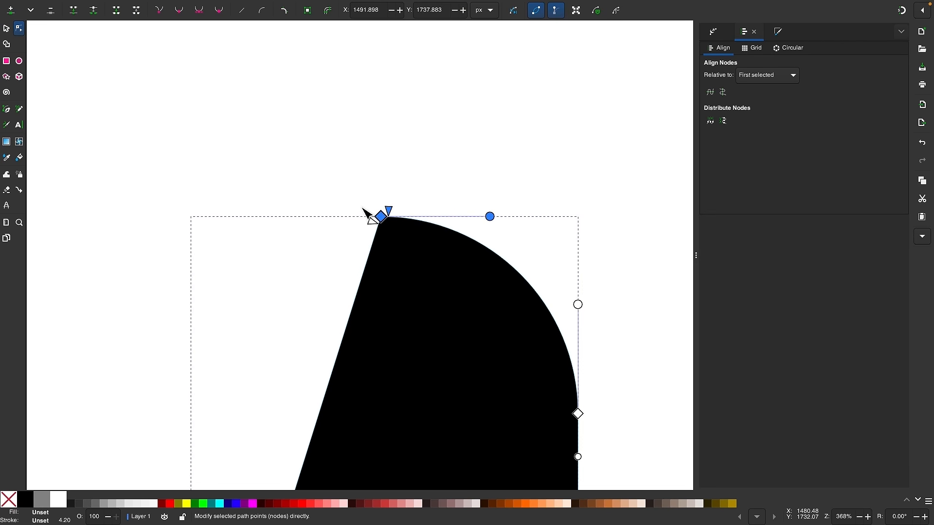
{"action": "scroll", "coordinate": [246, 242], "scroll_direction": "left", "scroll_amount": 5}
{"action": "scroll", "coordinate": [246, 245], "scroll_direction": "right", "scroll_amount": 2}
{"action": "scroll", "coordinate": [285, 276], "scroll_direction": "down", "scroll_amount": 4}
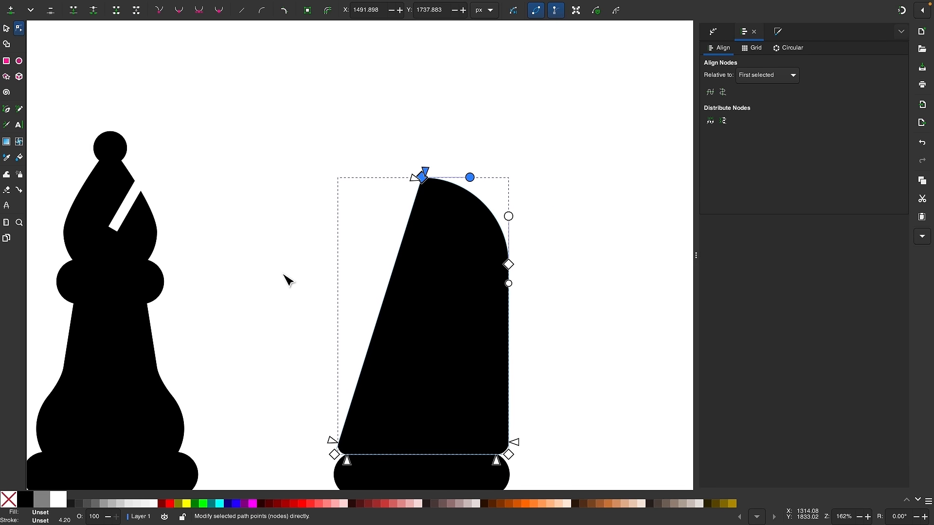
- Scale the rounded head shape up slightly to about 220 px wide and 357 px tall
{"action": "left_click", "coordinate": [7, 29]}
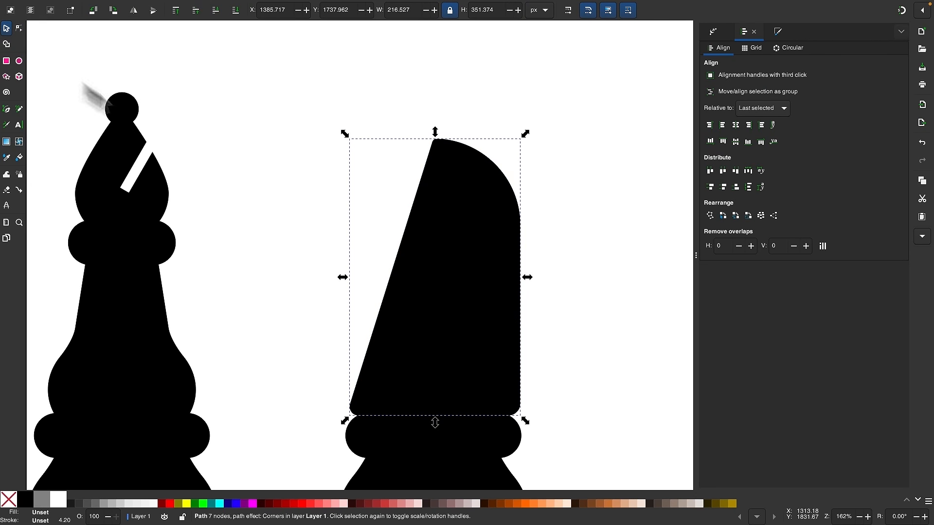
{"action": "scroll", "coordinate": [298, 215], "scroll_direction": "down", "scroll_amount": 2}
{"action": "left_click", "coordinate": [564, 320]}
{"action": "scroll", "coordinate": [487, 297], "scroll_direction": "down", "scroll_amount": 2}
{"action": "scroll", "coordinate": [488, 302], "scroll_direction": "down", "scroll_amount": 1}
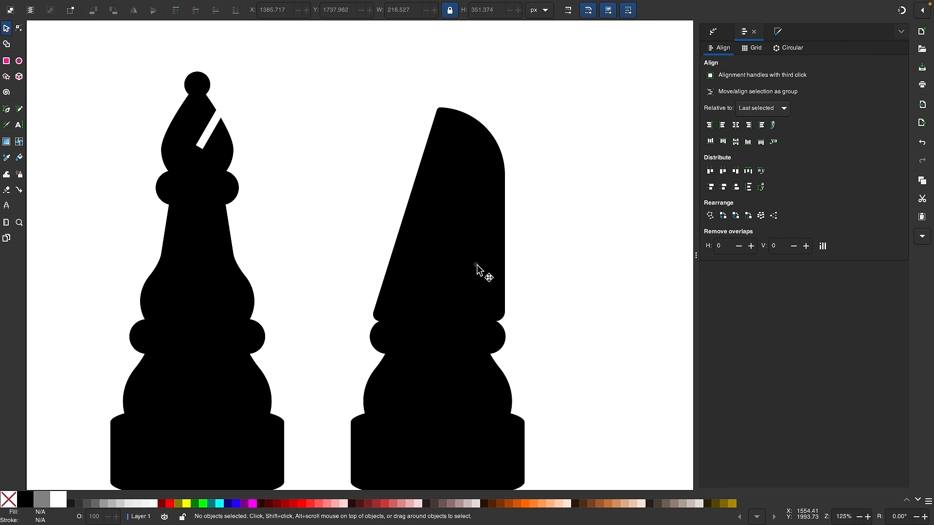
{"action": "left_click", "coordinate": [454, 183]}
{"action": "mouse_move", "coordinate": [438, 97]}
{"action": "left_mouse_down"}
{"action": "mouse_move", "coordinate": [444, 83]}
{"action": "mouse_move", "coordinate": [442, 98]}
{"action": "left_mouse_up"}
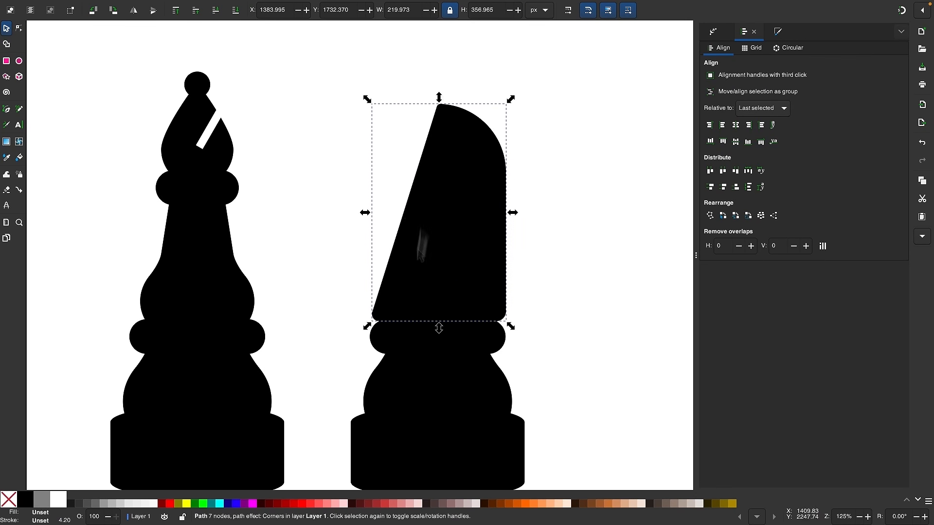
{"action": "left_click", "coordinate": [558, 307]}
{"action": "scroll", "coordinate": [558, 308], "scroll_direction": "down", "scroll_amount": 2}
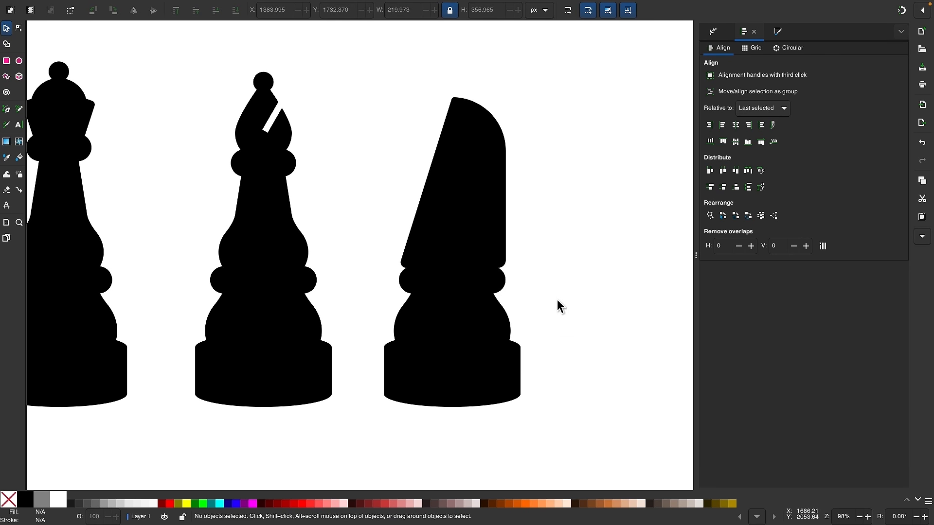
- Draw a sharp-cornered rectangle about 232 × 153 px across the slanted edge of the head as the muzzle
{"action": "scroll", "coordinate": [558, 299], "scroll_direction": "up", "scroll_amount": 2}
{"action": "scroll", "coordinate": [508, 237], "scroll_direction": "up", "scroll_amount": 2}
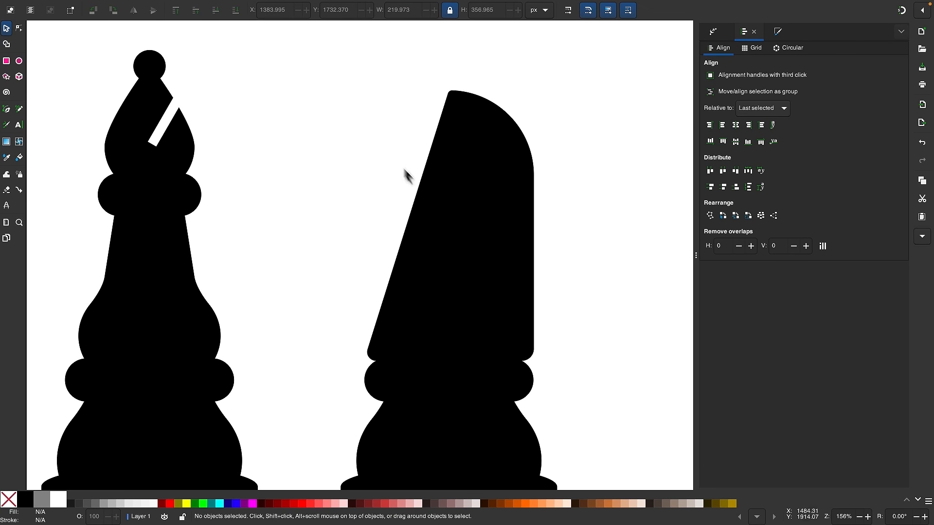
{"action": "left_click_drag", "start_coordinate": [395, 275], "coordinate": [382, 292]}
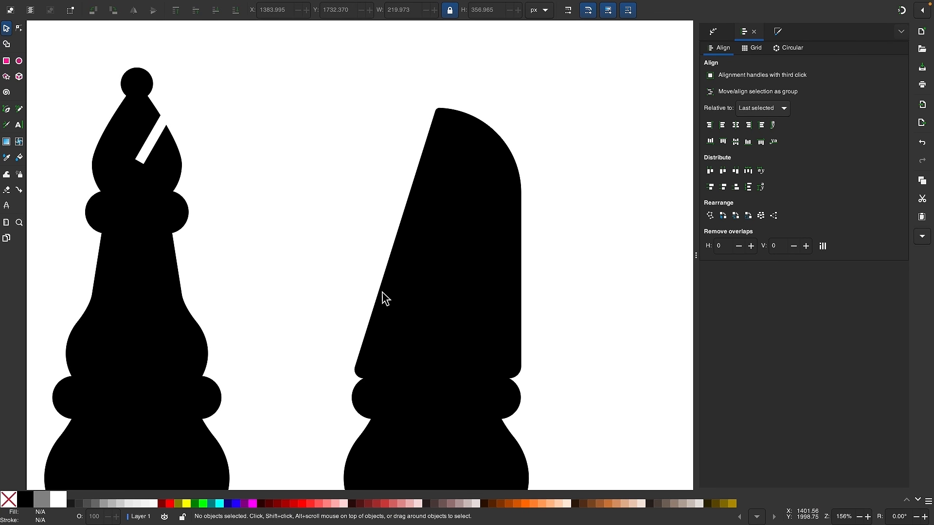
{"action": "left_click", "coordinate": [7, 61]}
{"action": "left_click_drag", "start_coordinate": [314, 136], "coordinate": [488, 252]}
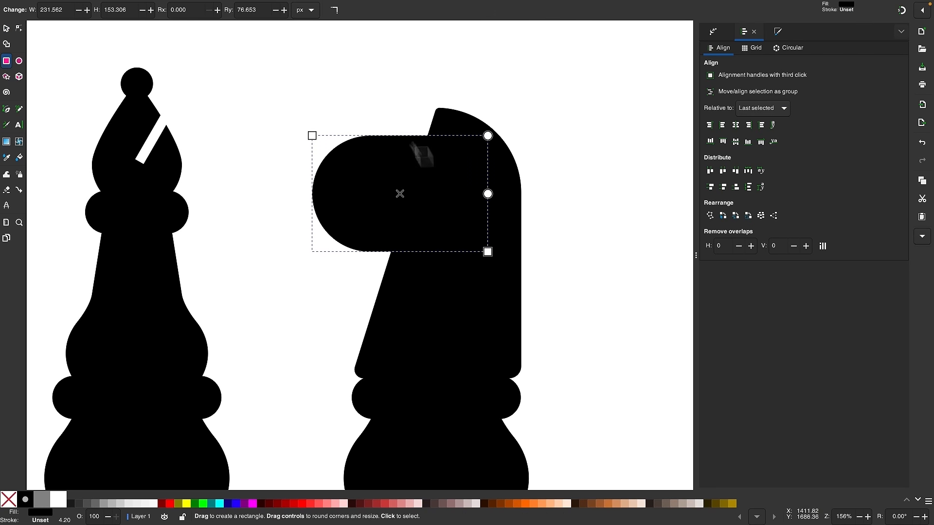
{"action": "left_click", "coordinate": [334, 11]}
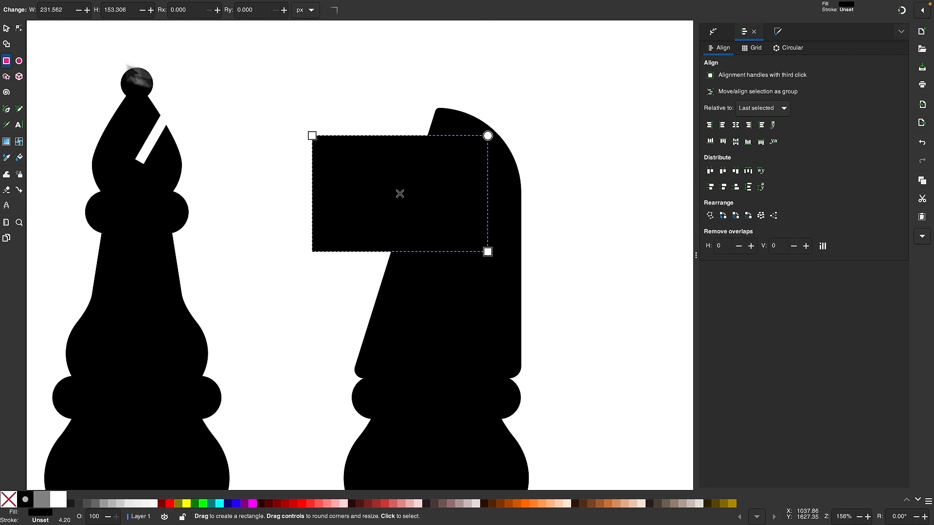
- Resize the muzzle rectangle to about 252 px wide and 129 px tall
{"action": "left_click", "coordinate": [6, 28]}
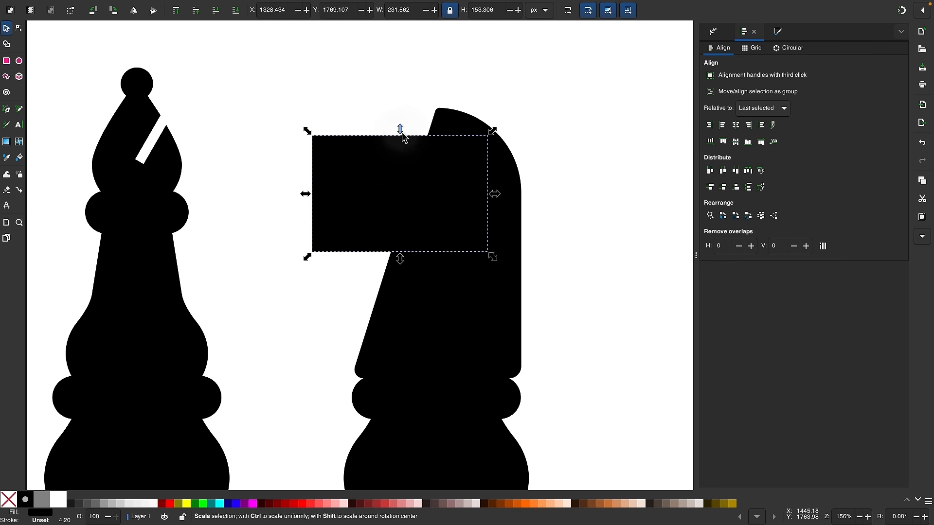
{"action": "left_click_drag", "start_coordinate": [401, 134], "coordinate": [401, 149]}
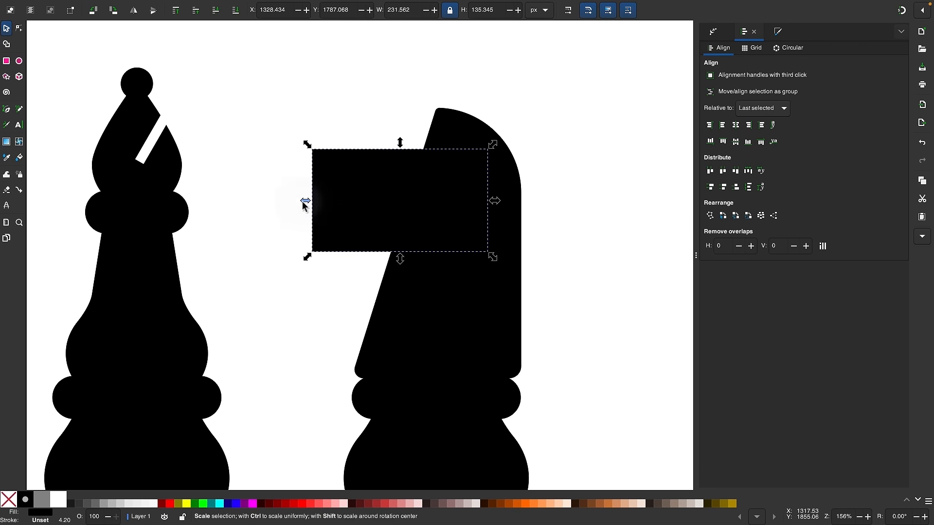
{"action": "left_click_drag", "start_coordinate": [305, 204], "coordinate": [291, 205]}
{"action": "left_click_drag", "start_coordinate": [392, 259], "coordinate": [396, 253]}
- Convert the muzzle rectangle to a path and show its nodes for editing
{"action": "left_click", "coordinate": [194, 5]}
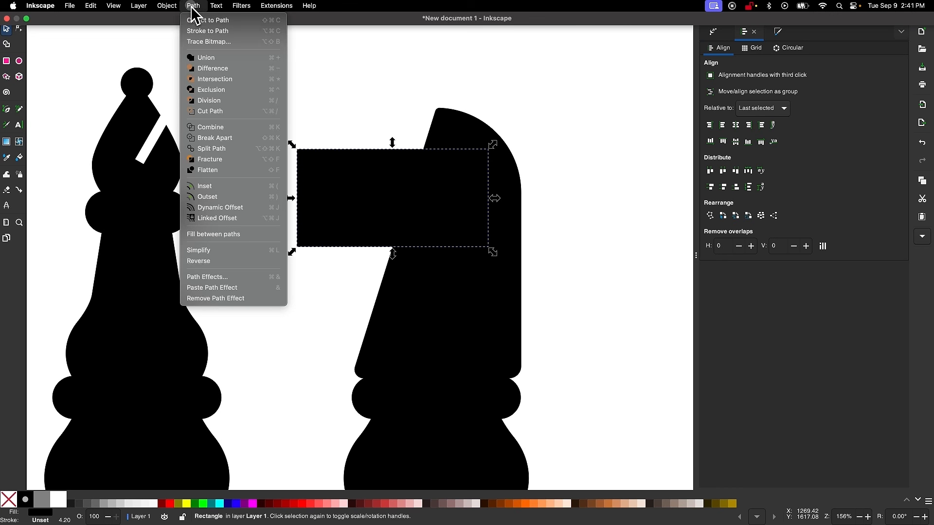
{"action": "left_click", "coordinate": [204, 19]}
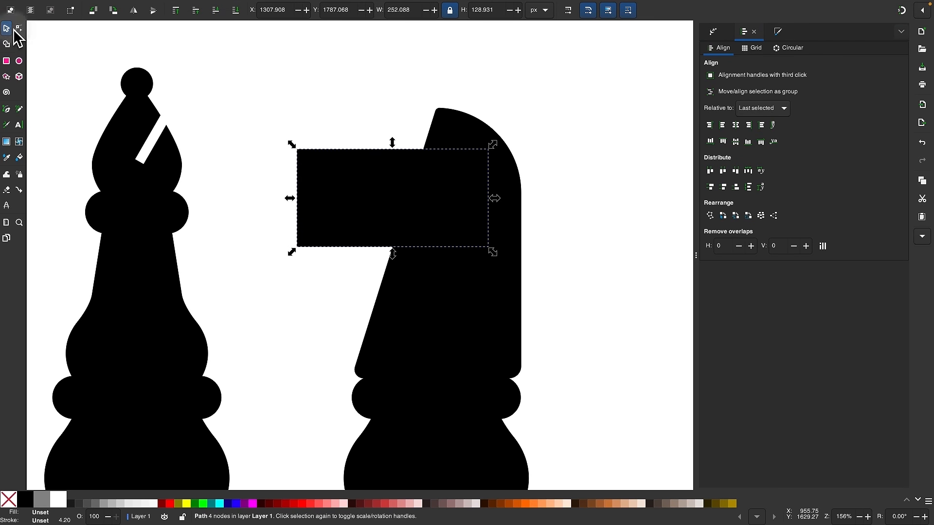
{"action": "left_click", "coordinate": [19, 28]}
{"action": "scroll", "coordinate": [305, 171], "scroll_direction": "up", "scroll_amount": 3}
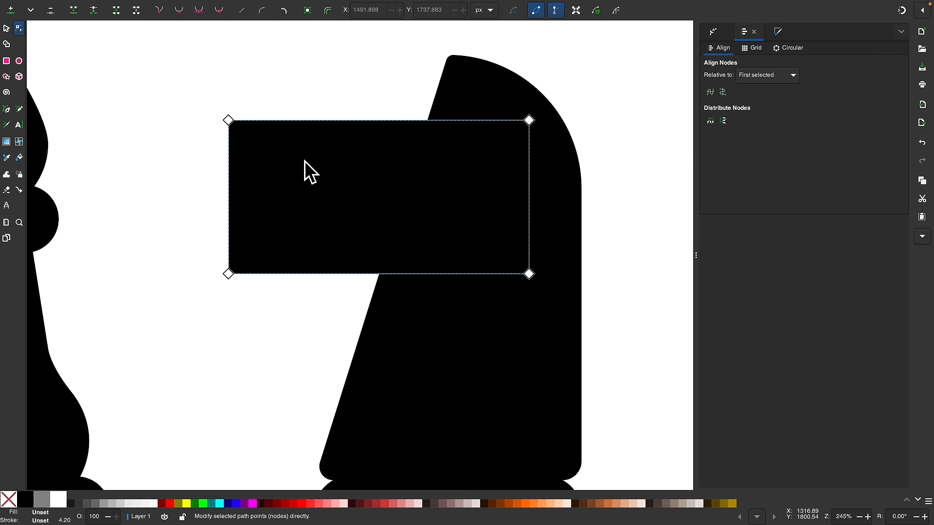
- Add the Corners live path effect to the muzzle path and set its corner type to Inverse fillet
{"action": "left_click", "coordinate": [715, 31]}
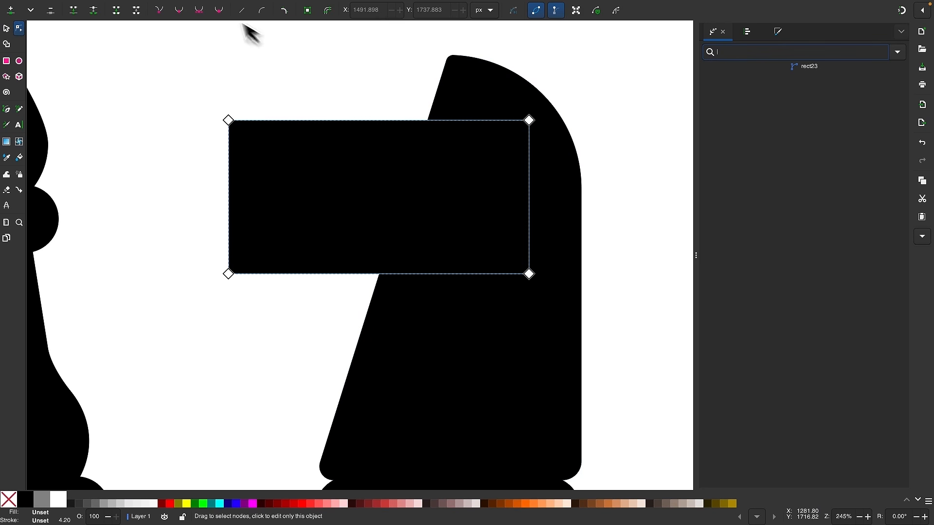
{"action": "left_click", "coordinate": [193, 6]}
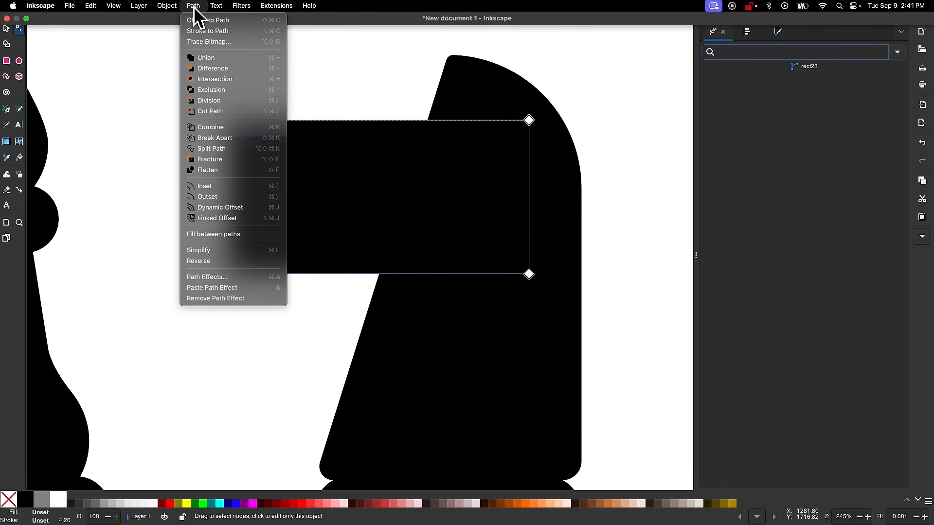
{"action": "left_click", "coordinate": [208, 278]}
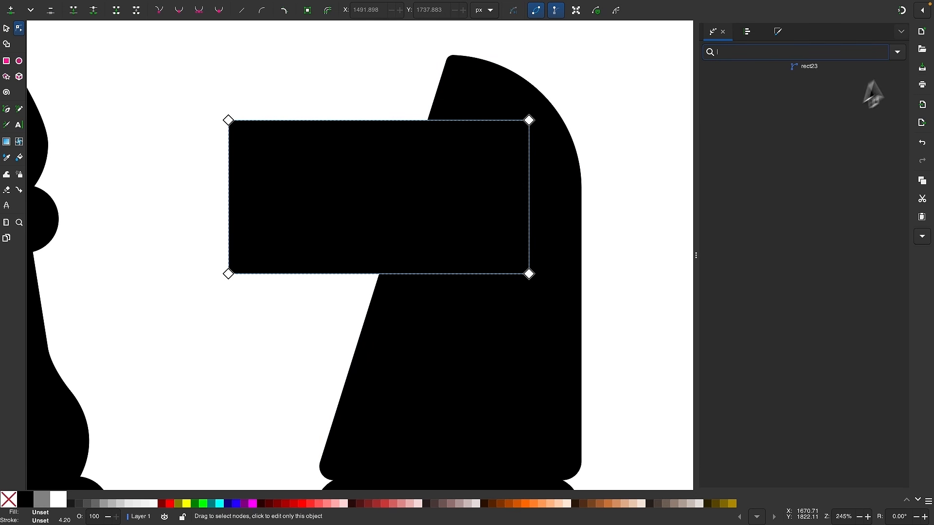
{"action": "left_click", "coordinate": [897, 52]}
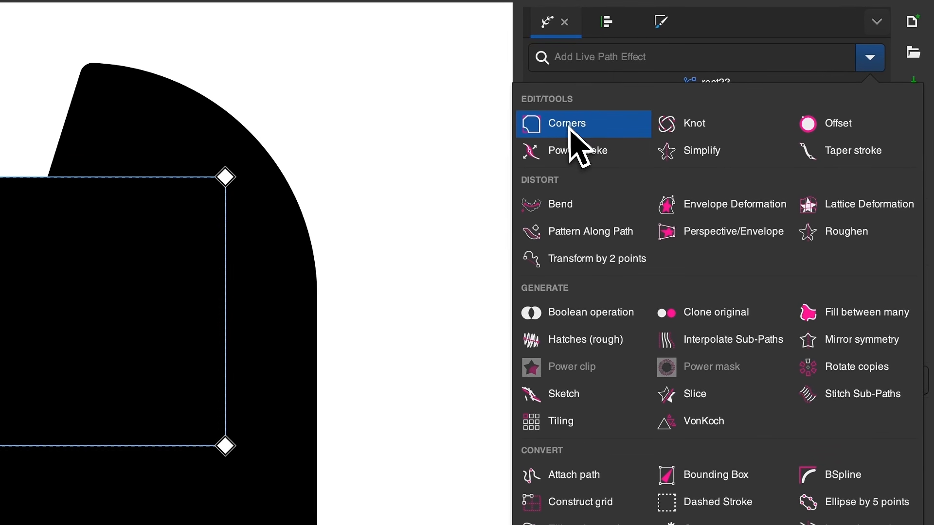
{"action": "left_click", "coordinate": [569, 128]}
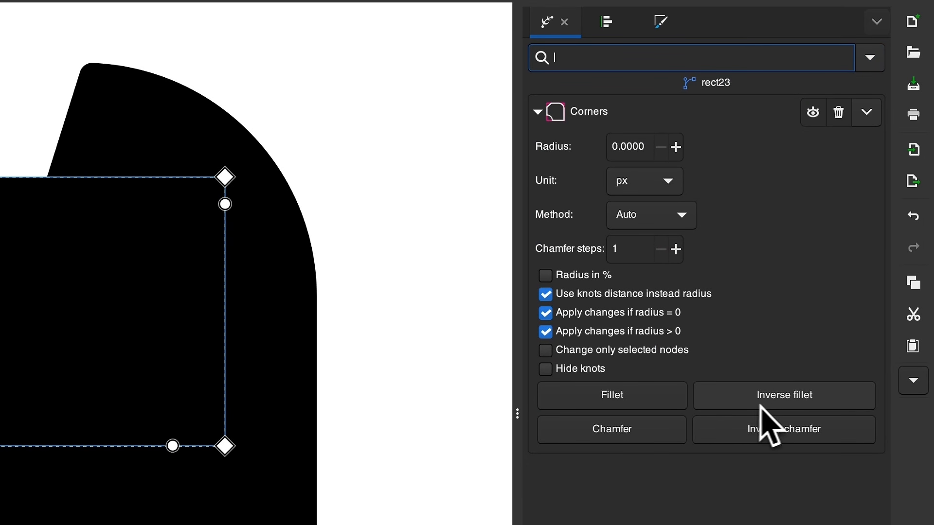
{"action": "left_click", "coordinate": [792, 397]}
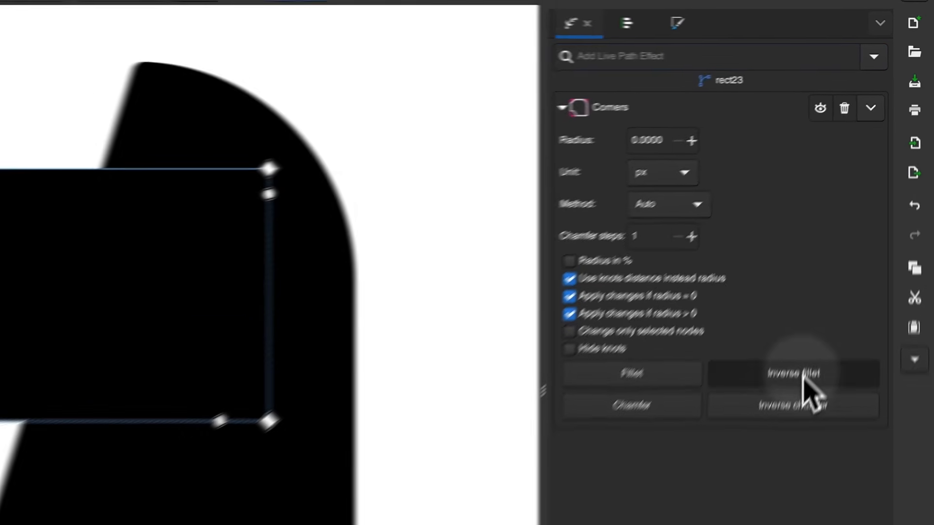
- Carve a concave curve into the muzzle's upper-left corner, reaching about a third of its width
{"action": "left_click_drag", "start_coordinate": [193, 91], "coordinate": [253, 146]}
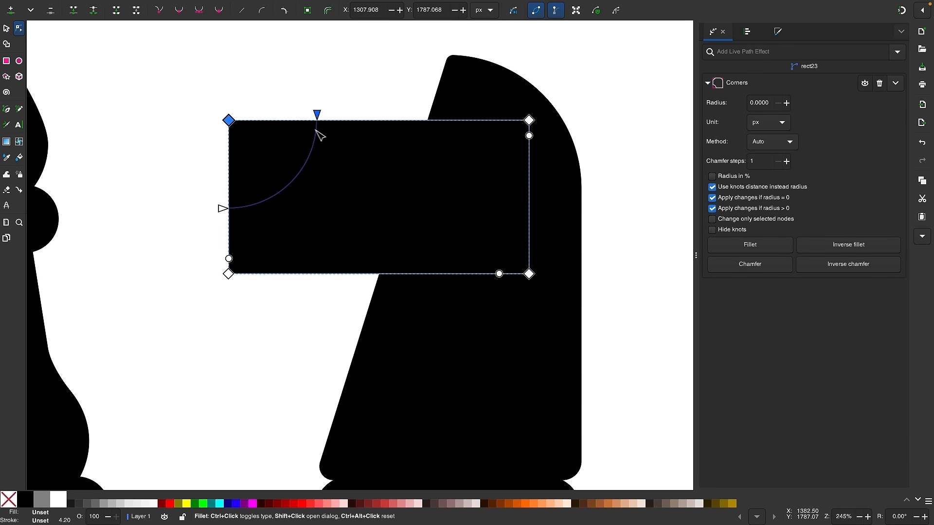
{"action": "left_click_drag", "start_coordinate": [320, 135], "coordinate": [349, 123]}
{"action": "scroll", "coordinate": [263, 154], "scroll_direction": "up", "scroll_amount": 1}
{"action": "scroll", "coordinate": [333, 304], "scroll_direction": "down", "scroll_amount": 4}
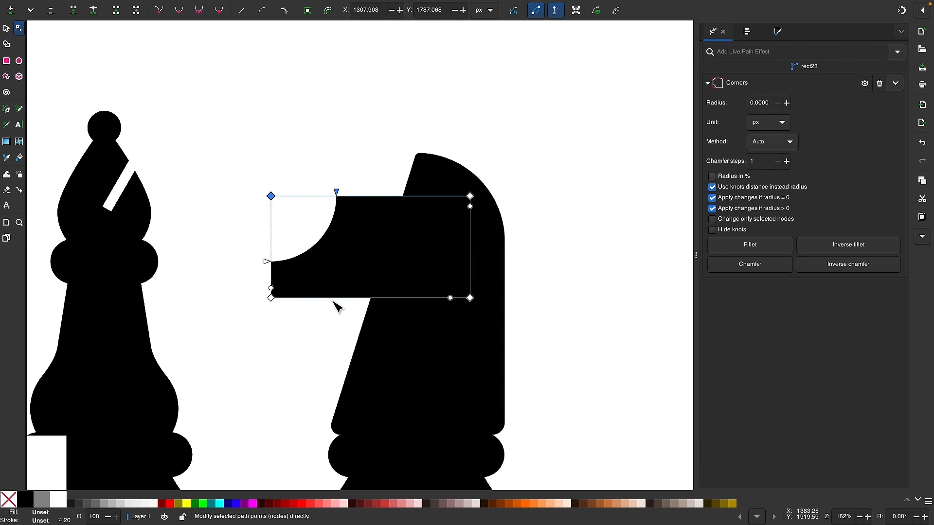
- Move the notched muzzle up and further into the neck, to about X 1333, Y 1771 px, and reopen its nodes for editing
{"action": "left_click", "coordinate": [6, 28]}
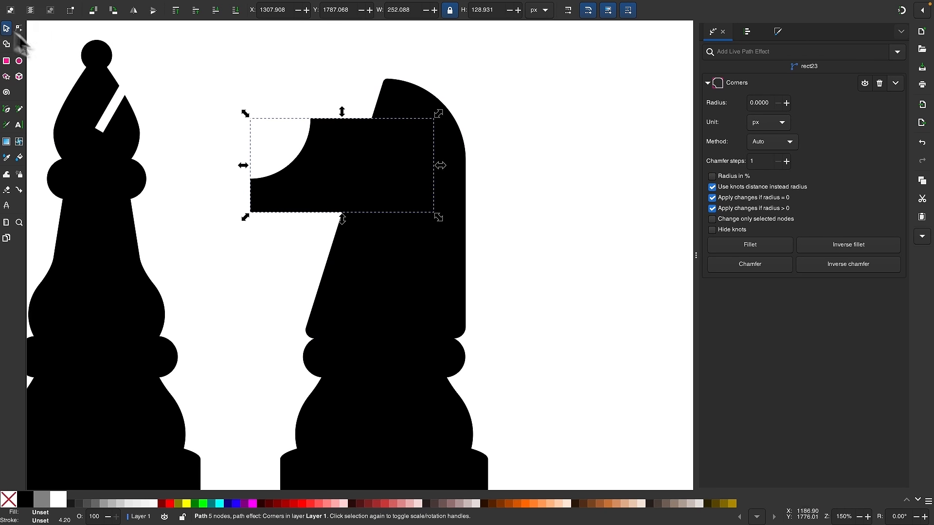
{"action": "scroll", "coordinate": [284, 173], "scroll_direction": "down", "scroll_amount": 2}
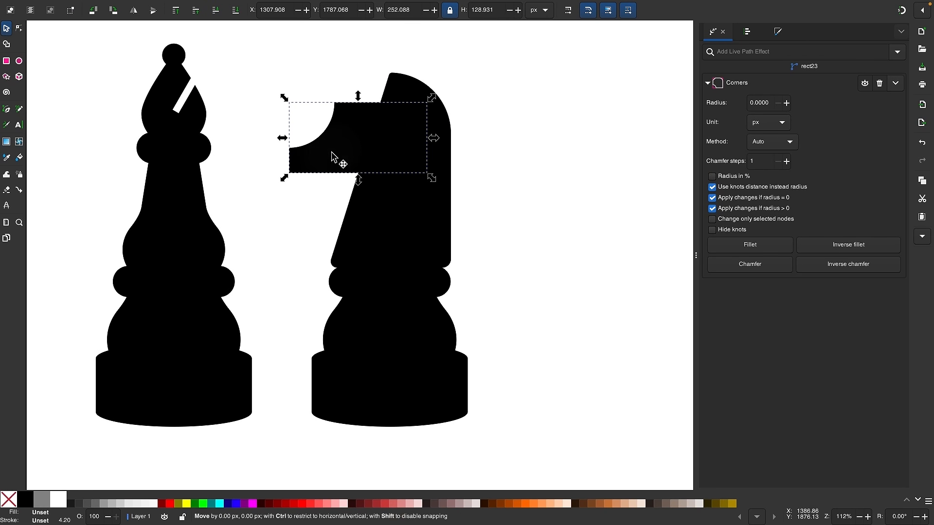
{"action": "left_click_drag", "start_coordinate": [337, 159], "coordinate": [354, 150]}
{"action": "scroll", "coordinate": [354, 149], "scroll_direction": "up", "scroll_amount": 2}
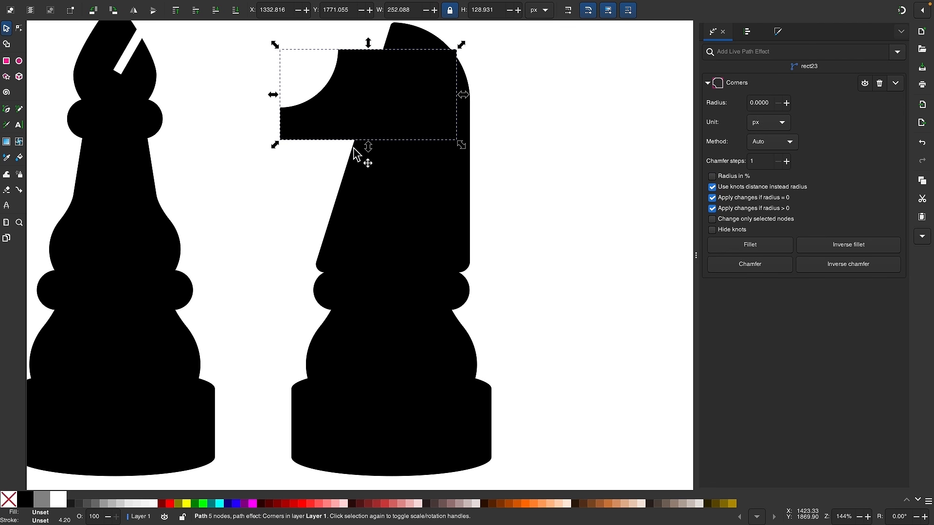
{"action": "left_click", "coordinate": [19, 28]}
{"action": "scroll", "coordinate": [250, 120], "scroll_direction": "up", "scroll_amount": 1}
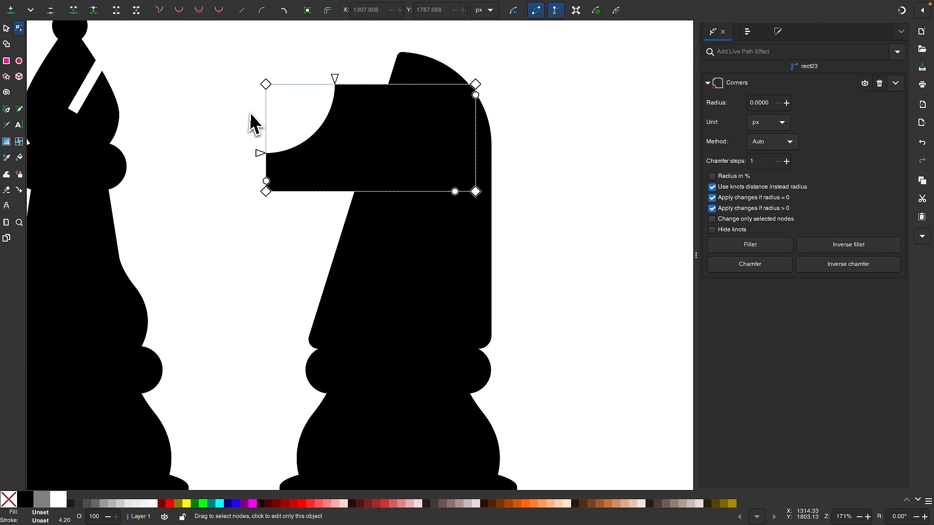
- Move the muzzle's two right-hand nodes inward so its right edge sits inside the neck at about X 1554 px
{"action": "scroll", "coordinate": [254, 121], "scroll_direction": "up", "scroll_amount": 1}
{"action": "scroll", "coordinate": [423, 179], "scroll_direction": "up", "scroll_amount": 1}
{"action": "scroll", "coordinate": [420, 169], "scroll_direction": "up", "scroll_amount": 1}
{"action": "scroll", "coordinate": [419, 170], "scroll_direction": "left", "scroll_amount": 1}
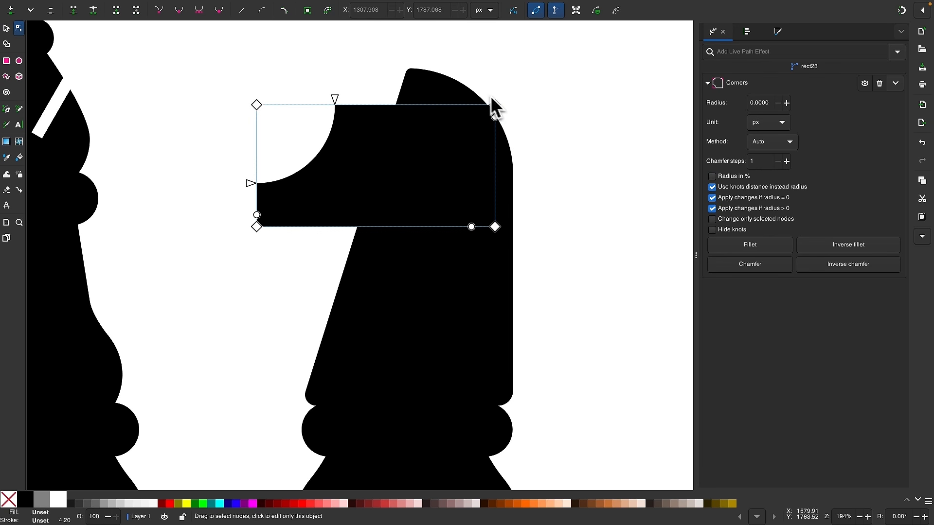
{"action": "scroll", "coordinate": [491, 97], "scroll_direction": "up", "scroll_amount": 6}
{"action": "scroll", "coordinate": [515, 146], "scroll_direction": "down", "scroll_amount": 3}
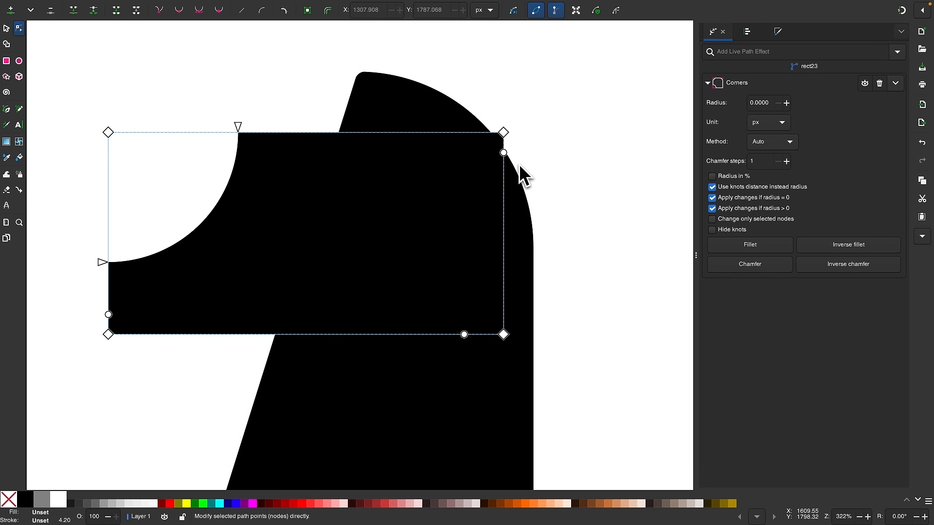
{"action": "left_click_drag", "start_coordinate": [593, 375], "coordinate": [484, 91]}
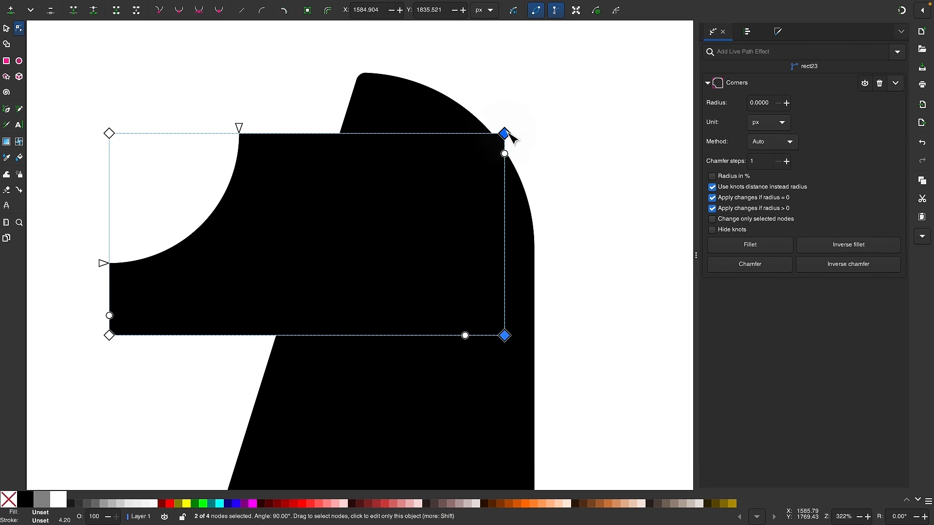
{"action": "left_click_drag", "start_coordinate": [511, 138], "coordinate": [460, 137]}
- Lower the muzzle's bottom edge to about Y 1915 px by moving its two lower corner nodes straight down
{"action": "scroll", "coordinate": [377, 267], "scroll_direction": "down", "scroll_amount": 2}
{"action": "scroll", "coordinate": [377, 267], "scroll_direction": "left", "scroll_amount": 3}
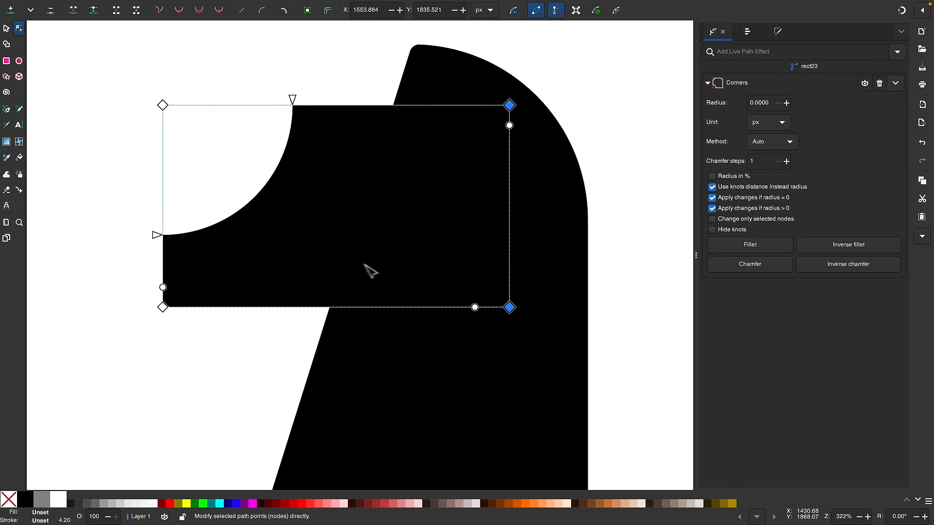
{"action": "left_click_drag", "start_coordinate": [333, 302], "coordinate": [100, 290]}
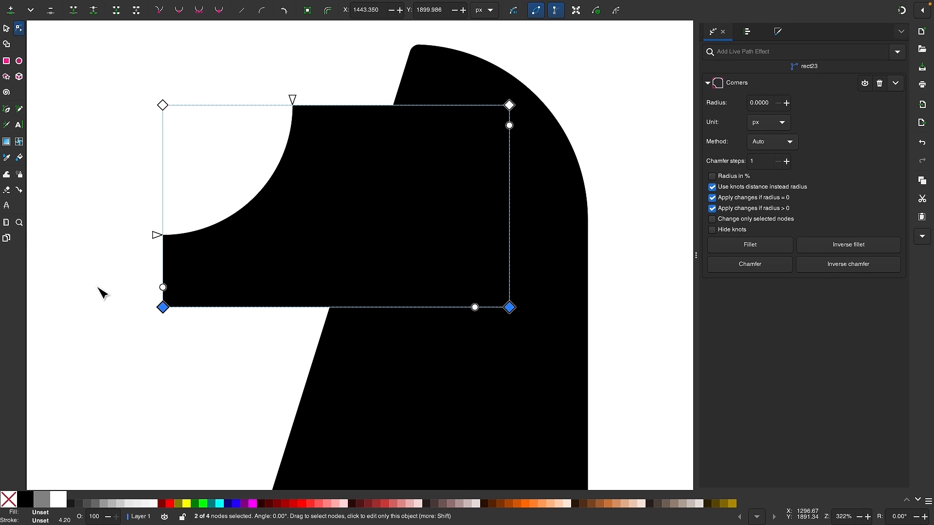
{"action": "left_click_drag", "start_coordinate": [162, 307], "coordinate": [162, 329]}
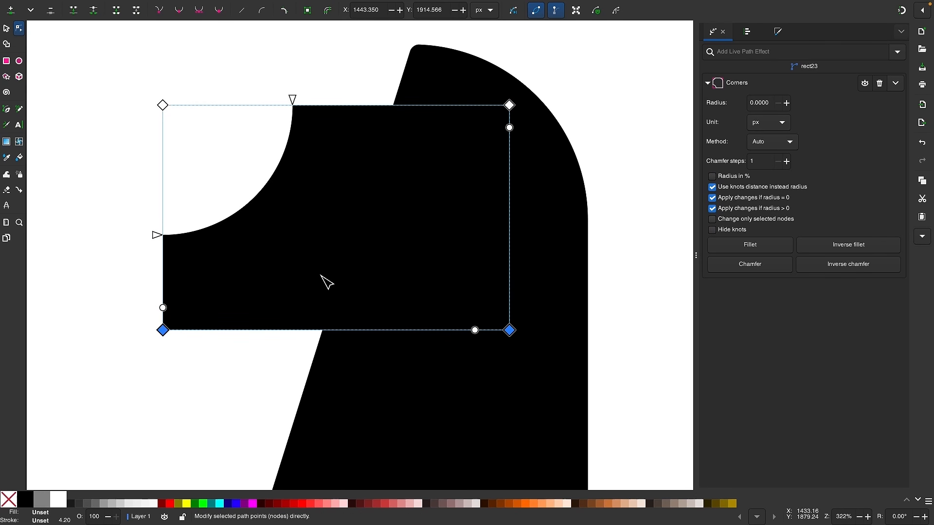
- Add two nodes to the muzzle's bottom edge just before the neck, at about X 1402 and X 1428 px
{"action": "scroll", "coordinate": [320, 276], "scroll_direction": "down", "scroll_amount": 3}
{"action": "scroll", "coordinate": [321, 275], "scroll_direction": "up", "scroll_amount": 1}
{"action": "scroll", "coordinate": [307, 244], "scroll_direction": "up", "scroll_amount": 2}
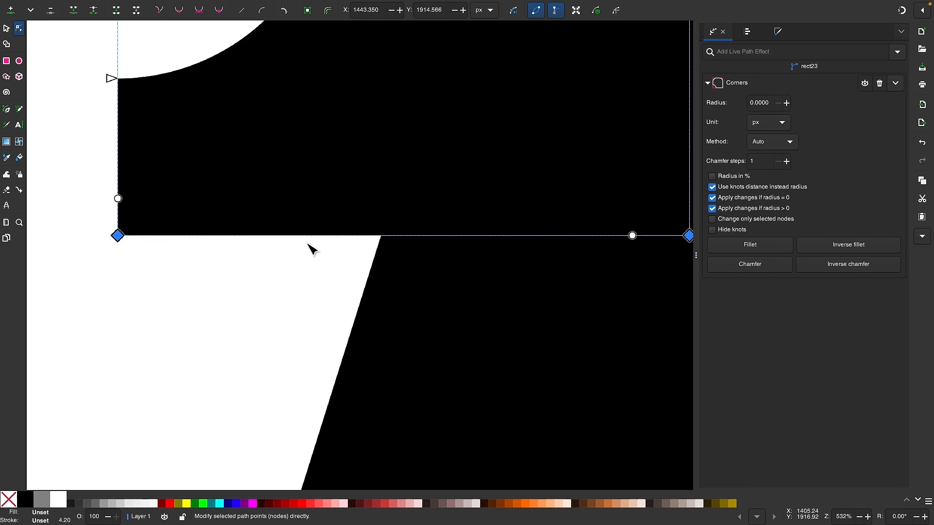
{"action": "double_click", "coordinate": [296, 235]}
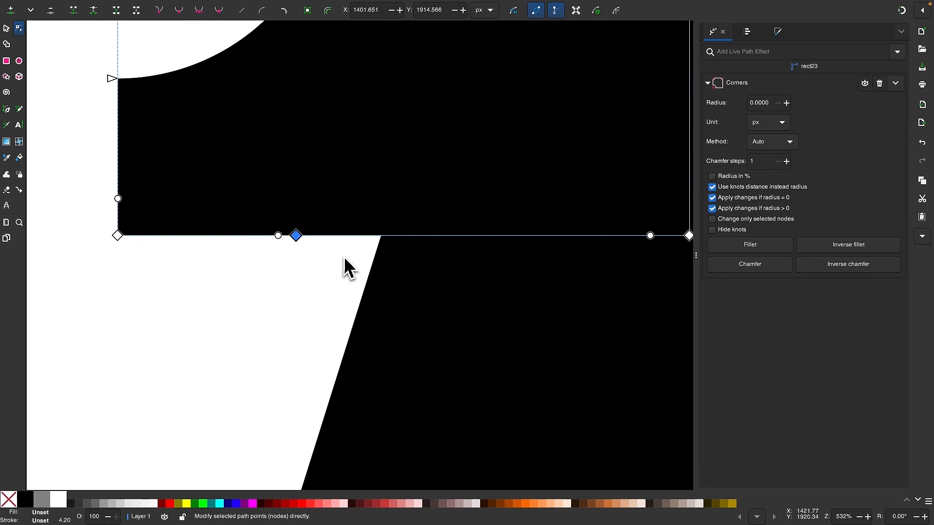
{"action": "left_click", "coordinate": [366, 236]}
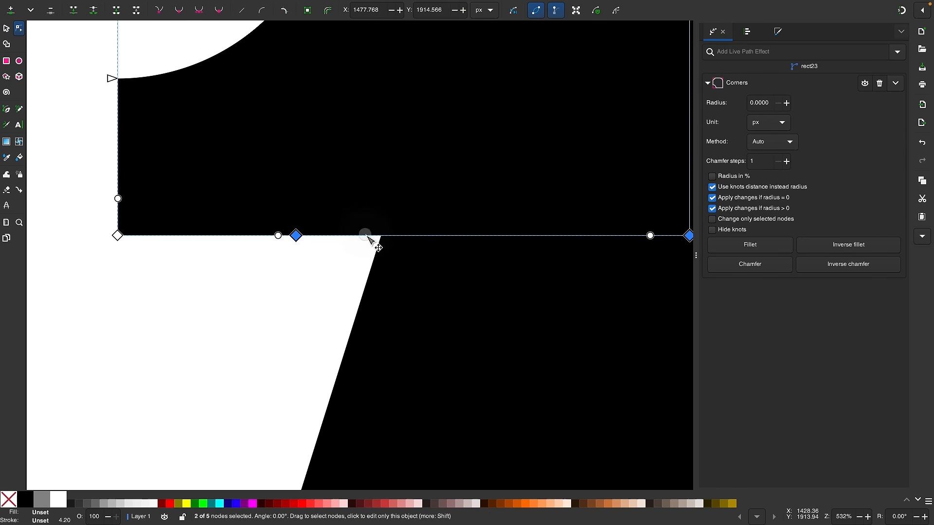
{"action": "double_click", "coordinate": [366, 236]}
- Raise the added node nearest the neck and the muzzle's lower-right corner together to about Y 1902 px, forming a sloped jaw
{"action": "scroll", "coordinate": [341, 262], "scroll_direction": "down", "scroll_amount": 1}
{"action": "scroll", "coordinate": [313, 277], "scroll_direction": "right", "scroll_amount": 3}
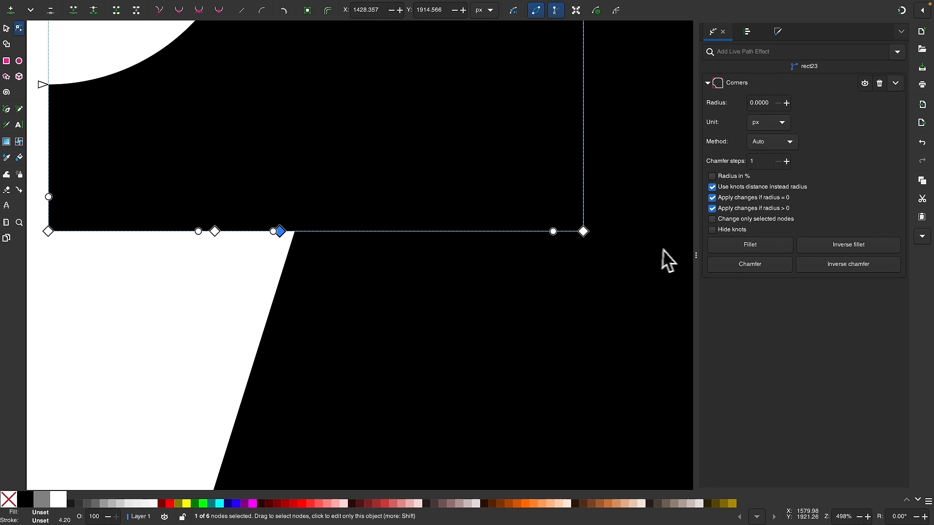
{"action": "left_click_drag", "start_coordinate": [647, 247], "coordinate": [262, 194]}
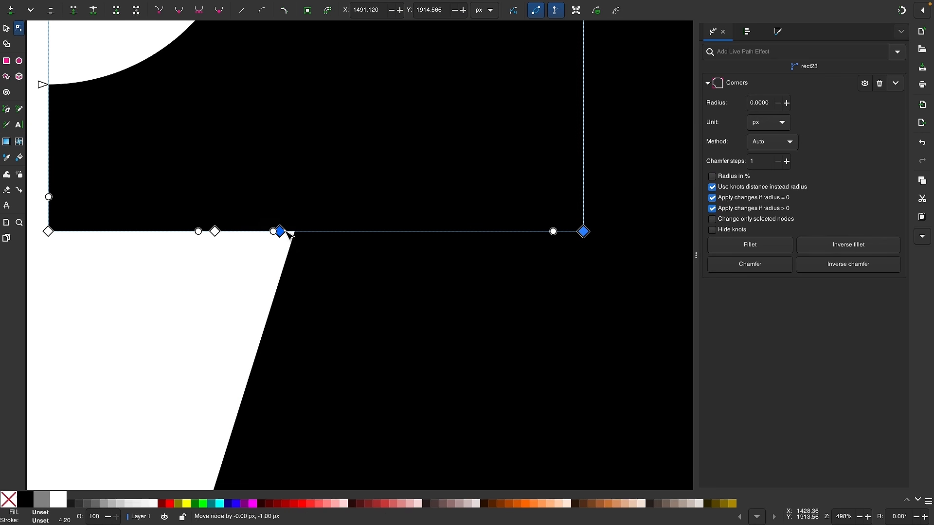
{"action": "left_click_drag", "start_coordinate": [287, 234], "coordinate": [287, 201]}
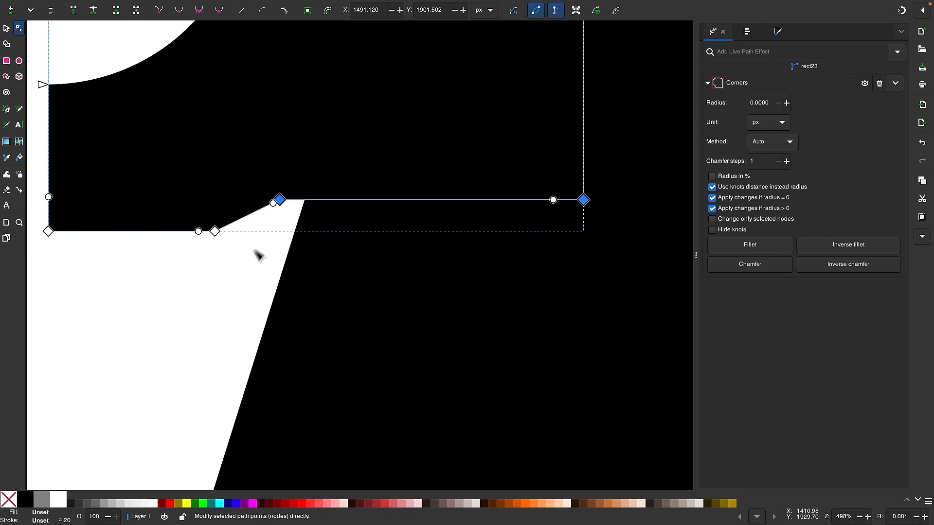
- Slide the jaw slope's lower node about 8 px toward the neck, and shift both slope nodes about 6 px left
{"action": "scroll", "coordinate": [254, 250], "scroll_direction": "left", "scroll_amount": 3}
{"action": "scroll", "coordinate": [254, 250], "scroll_direction": "up", "scroll_amount": 2}
{"action": "left_click_drag", "start_coordinate": [290, 276], "coordinate": [303, 281]}
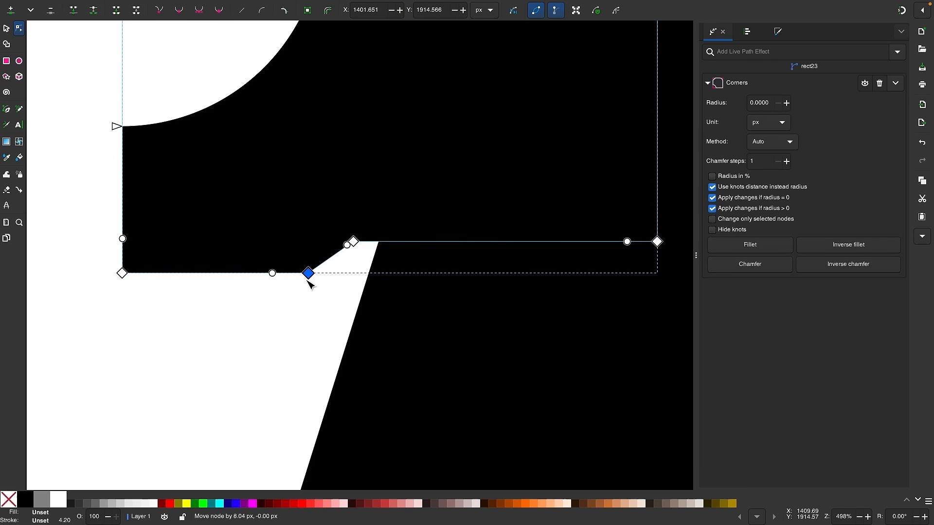
{"action": "left_click_drag", "start_coordinate": [452, 317], "coordinate": [296, 228]}
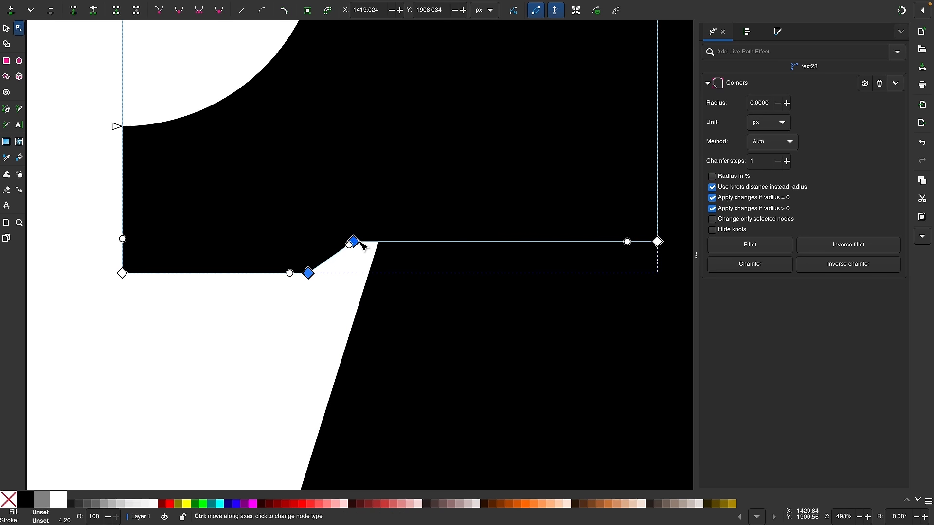
- Try lowering the muzzle's bottom-left corner and both jaw slope nodes together by about 8 px, and undo it
{"action": "left_click_drag", "start_coordinate": [408, 309], "coordinate": [100, 221]}
{"action": "left_click_drag", "start_coordinate": [124, 275], "coordinate": [125, 291]}
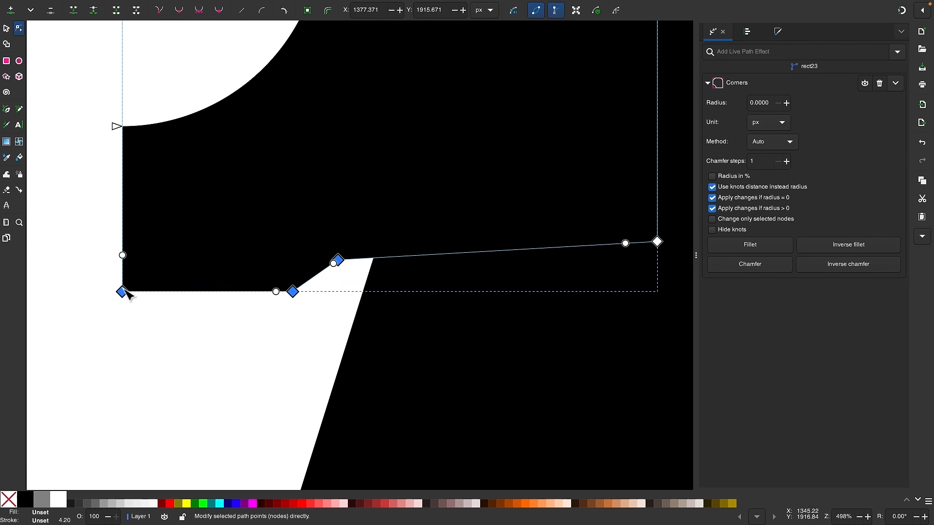
{"action": "scroll", "coordinate": [302, 214], "scroll_direction": "down", "scroll_amount": 2}
{"action": "scroll", "coordinate": [303, 210], "scroll_direction": "left", "scroll_amount": 2}
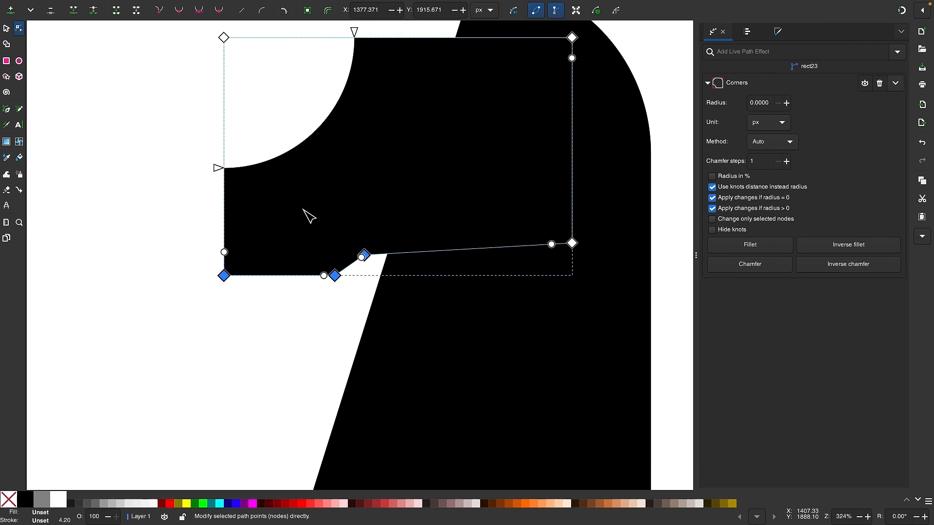
{"action": "key", "text": "ctrl+z"}
- Lower only the two nodes of the muzzle's bottom edge to about Y 1919 px
{"action": "scroll", "coordinate": [303, 210], "scroll_direction": "up", "scroll_amount": 1}
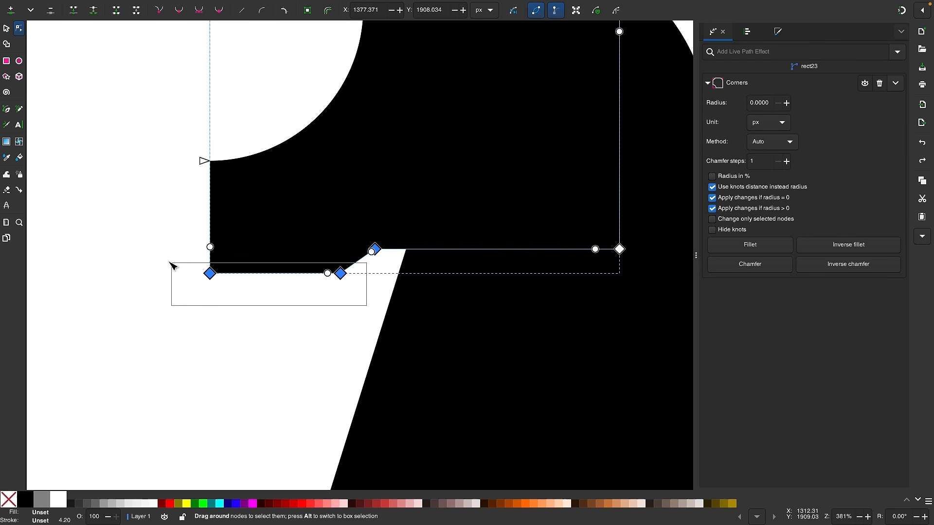
{"action": "left_click_drag", "start_coordinate": [173, 265], "coordinate": [185, 270]}
{"action": "left_click_drag", "start_coordinate": [348, 280], "coordinate": [349, 287]}
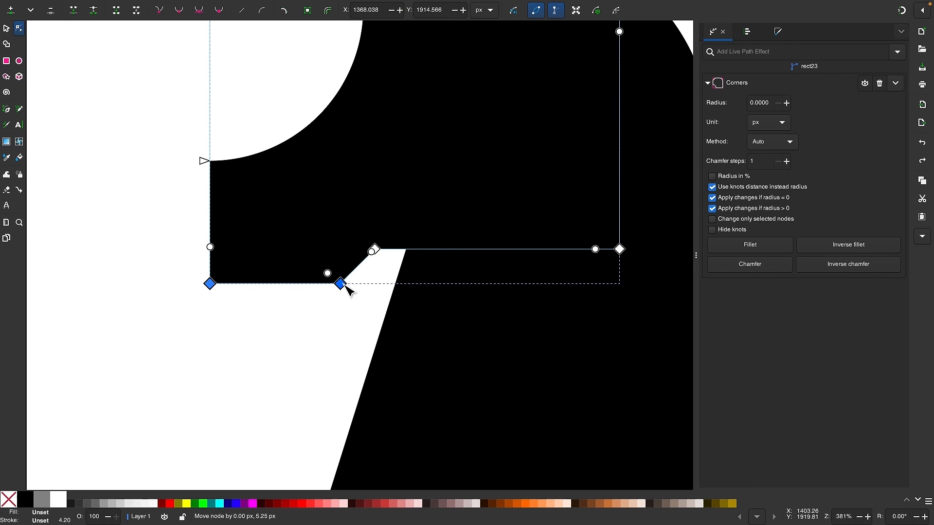
- Reposition the whole muzzle on the neck at about X 1329, Y 1769 px
{"action": "scroll", "coordinate": [287, 352], "scroll_direction": "down", "scroll_amount": 3}
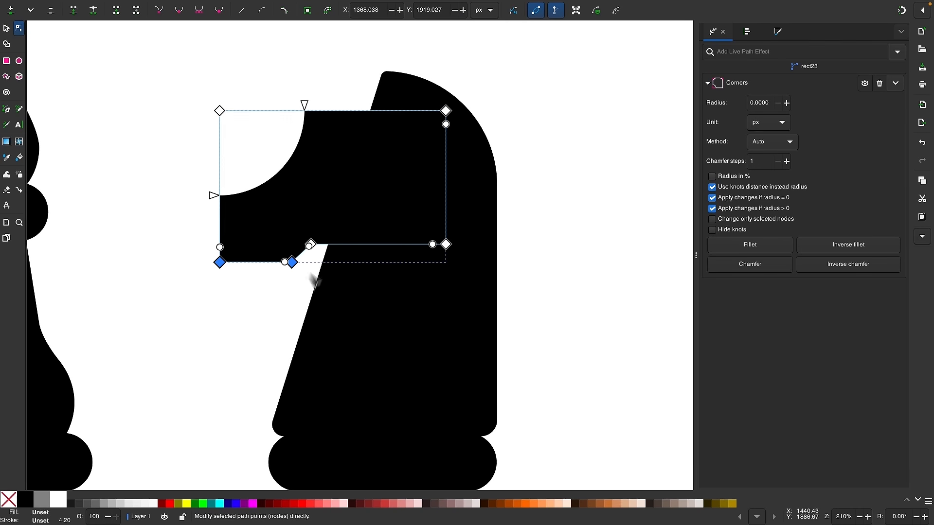
{"action": "scroll", "coordinate": [368, 299], "scroll_direction": "down", "scroll_amount": 3}
{"action": "scroll", "coordinate": [329, 256], "scroll_direction": "down", "scroll_amount": 8}
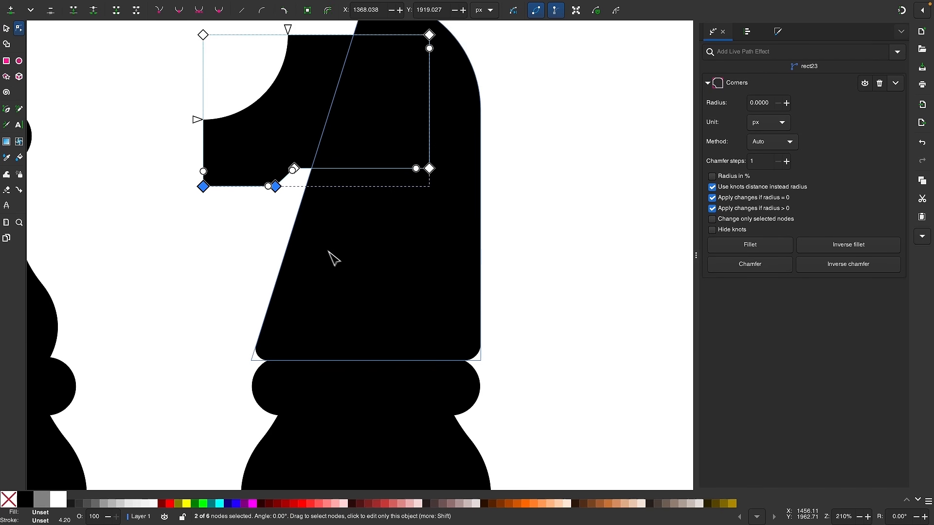
{"action": "scroll", "coordinate": [338, 261], "scroll_direction": "up", "scroll_amount": 8}
{"action": "scroll", "coordinate": [338, 261], "scroll_direction": "down", "scroll_amount": 2}
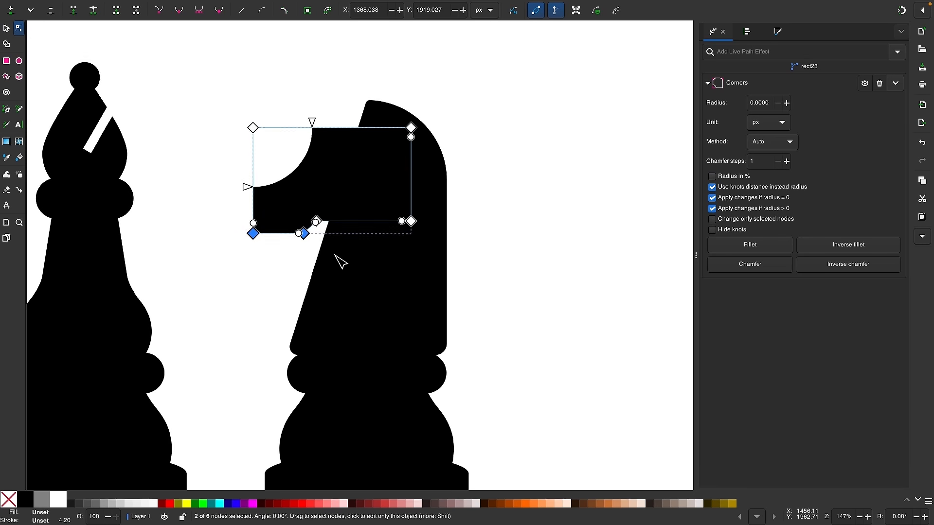
{"action": "scroll", "coordinate": [388, 125], "scroll_direction": "up", "scroll_amount": 2}
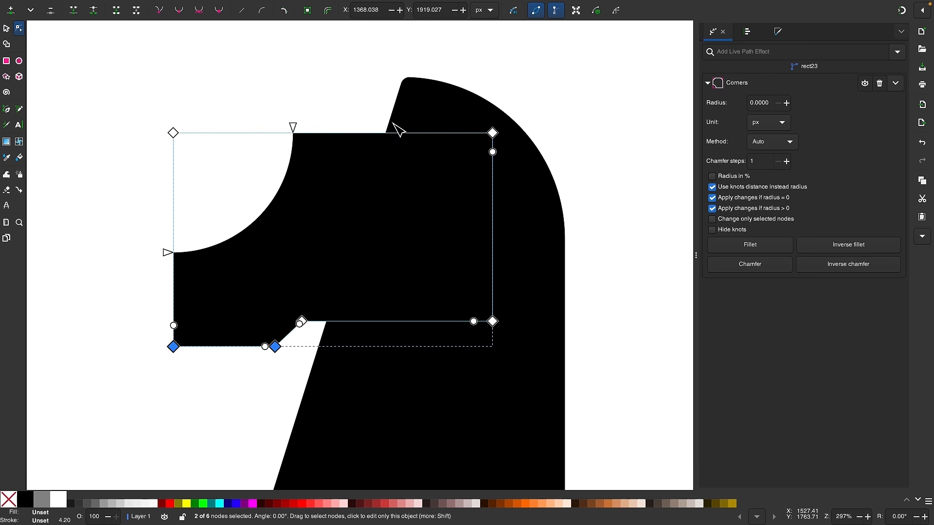
{"action": "left_click", "coordinate": [6, 29]}
{"action": "left_click_drag", "start_coordinate": [354, 215], "coordinate": [342, 202]}
{"action": "scroll", "coordinate": [341, 202], "scroll_direction": "down", "scroll_amount": 5}
{"action": "scroll", "coordinate": [343, 204], "scroll_direction": "down", "scroll_amount": 1}
{"action": "left_click_drag", "start_coordinate": [335, 130], "coordinate": [338, 133]}
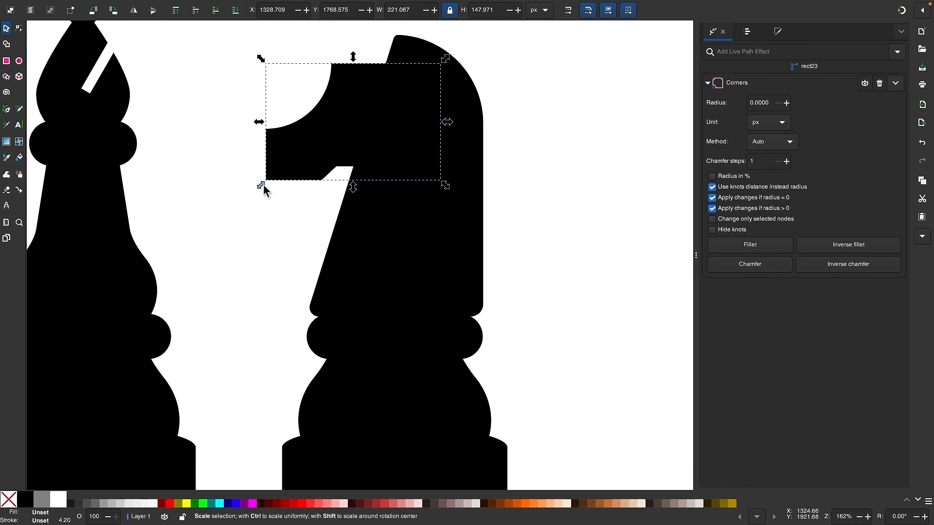
- Enlarge the muzzle proportionally to about 260 × 174 px and place it at about X 1311, Y 1766 px
{"action": "left_click_drag", "start_coordinate": [263, 187], "coordinate": [232, 207]}
{"action": "scroll", "coordinate": [327, 154], "scroll_direction": "down", "scroll_amount": 2}
{"action": "left_click_drag", "start_coordinate": [320, 157], "coordinate": [342, 145]}
{"action": "scroll", "coordinate": [328, 144], "scroll_direction": "up", "scroll_amount": 3}
{"action": "scroll", "coordinate": [355, 183], "scroll_direction": "left", "scroll_amount": 1}
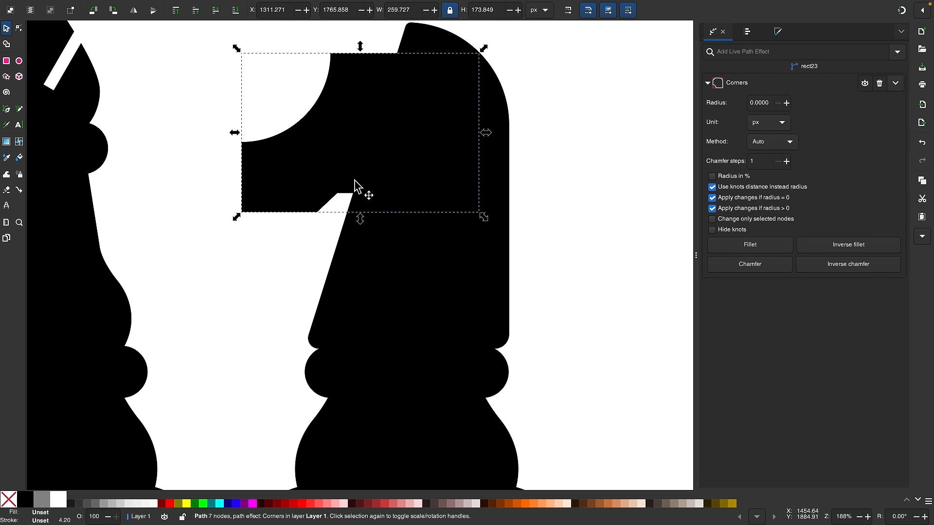
- Raise the muzzle's bottom edge and move its left-hand nodes right, by about 3 px each
{"action": "left_click", "coordinate": [19, 29]}
{"action": "left_click_drag", "start_coordinate": [147, 170], "coordinate": [559, 242]}
{"action": "left_click_drag", "start_coordinate": [244, 218], "coordinate": [244, 215]}
{"action": "left_click_drag", "start_coordinate": [244, 60], "coordinate": [247, 59]}
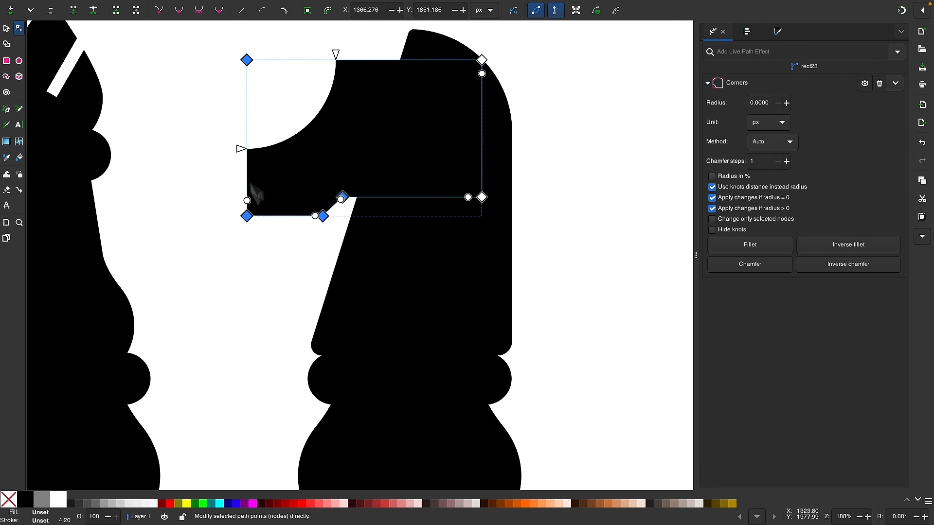
- Shift the two nodes of the sloped jaw segment about 7 px left
{"action": "left_click", "coordinate": [331, 207]}
{"action": "scroll", "coordinate": [375, 152], "scroll_direction": "up", "scroll_amount": 1}
{"action": "left_click_drag", "start_coordinate": [335, 206], "coordinate": [327, 206]}
{"action": "scroll", "coordinate": [441, 291], "scroll_direction": "down", "scroll_amount": 3}
{"action": "left_click", "coordinate": [9, 30]}
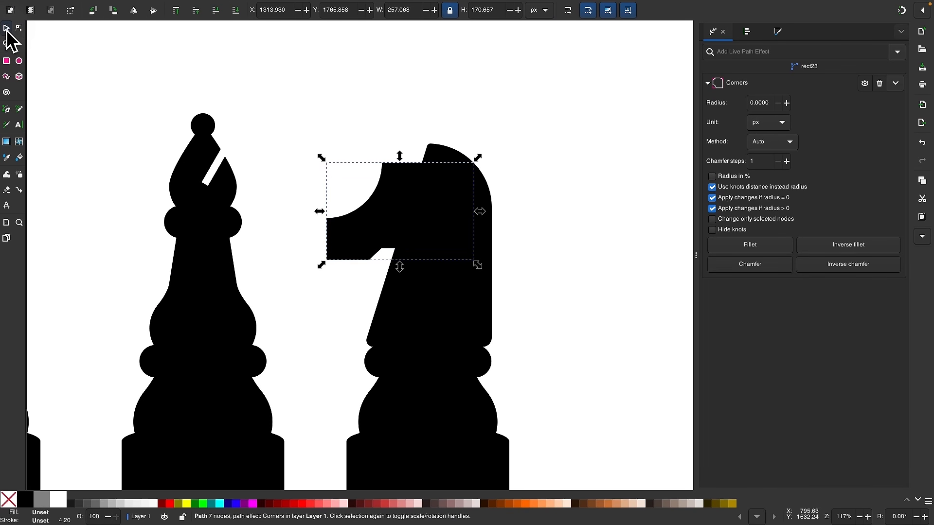
- Convert the muzzle with its Corners effect into a plain path
{"action": "scroll", "coordinate": [462, 246], "scroll_direction": "down", "scroll_amount": 2}
{"action": "scroll", "coordinate": [555, 236], "scroll_direction": "down", "scroll_amount": 1}
{"action": "left_click", "coordinate": [557, 237]}
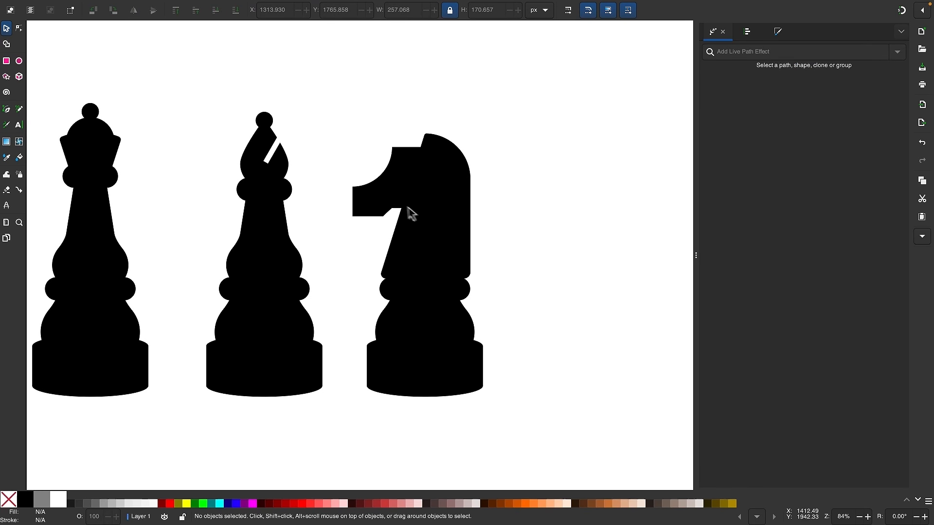
{"action": "scroll", "coordinate": [416, 238], "scroll_direction": "up", "scroll_amount": 2}
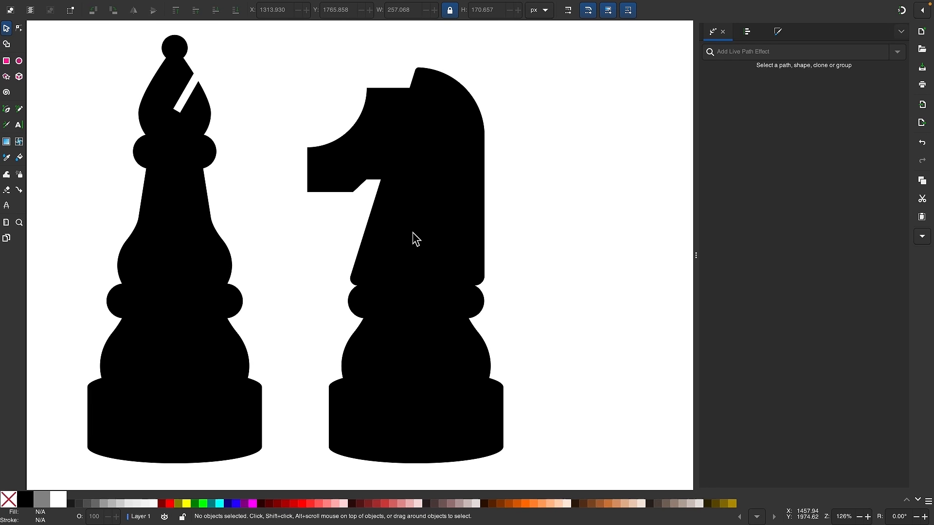
{"action": "scroll", "coordinate": [413, 238], "scroll_direction": "up", "scroll_amount": 2}
{"action": "scroll", "coordinate": [316, 173], "scroll_direction": "up", "scroll_amount": 1}
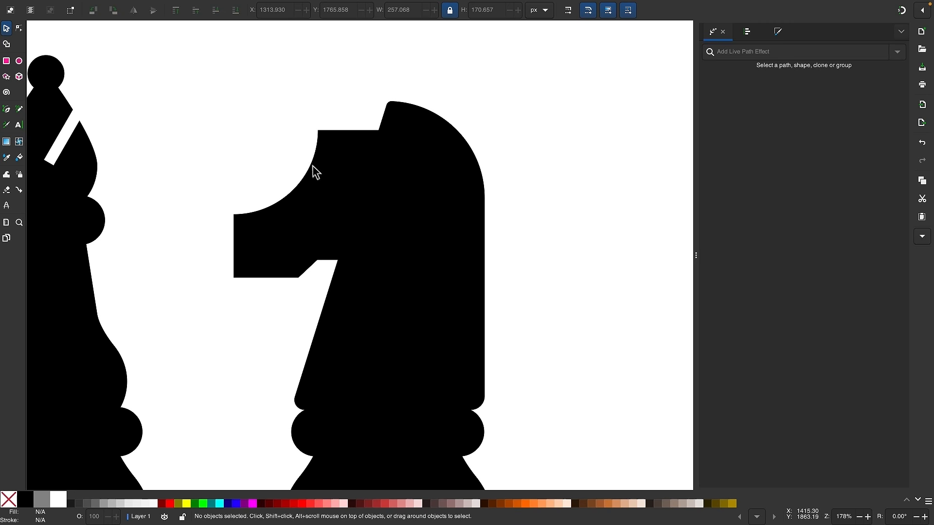
{"action": "left_click", "coordinate": [316, 198]}
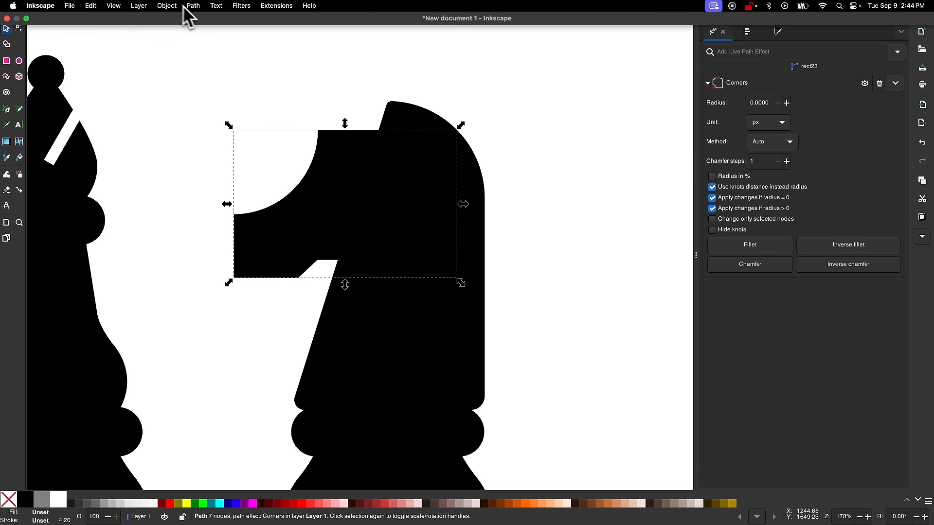
{"action": "left_click", "coordinate": [195, 5]}
{"action": "left_click", "coordinate": [207, 31]}
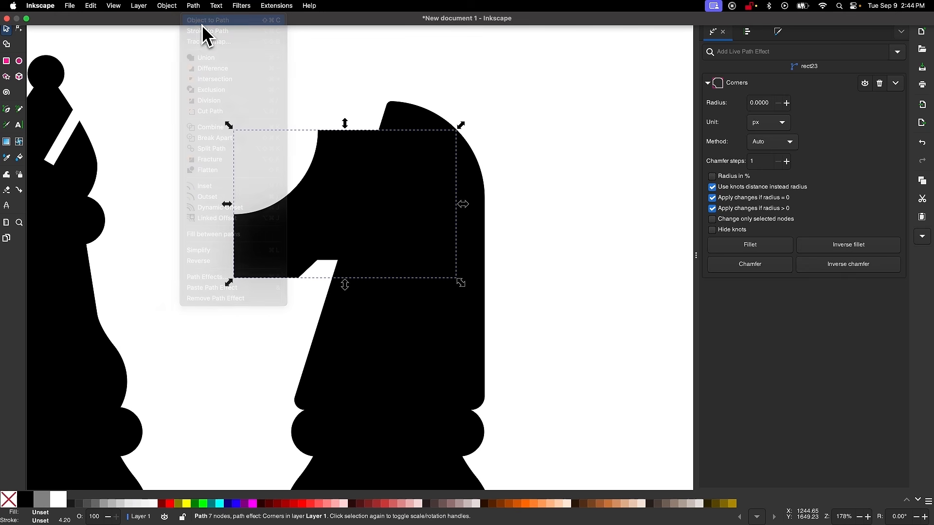
- Show the muzzle path's nodes and add a new Corners live path effect to it
{"action": "left_click", "coordinate": [19, 28]}
{"action": "scroll", "coordinate": [272, 233], "scroll_direction": "up", "scroll_amount": 3}
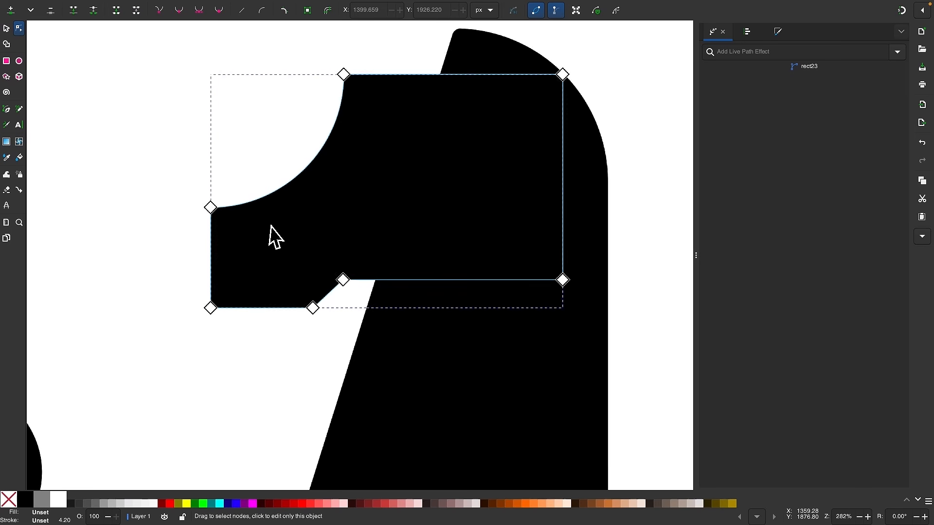
{"action": "left_click", "coordinate": [285, 11]}
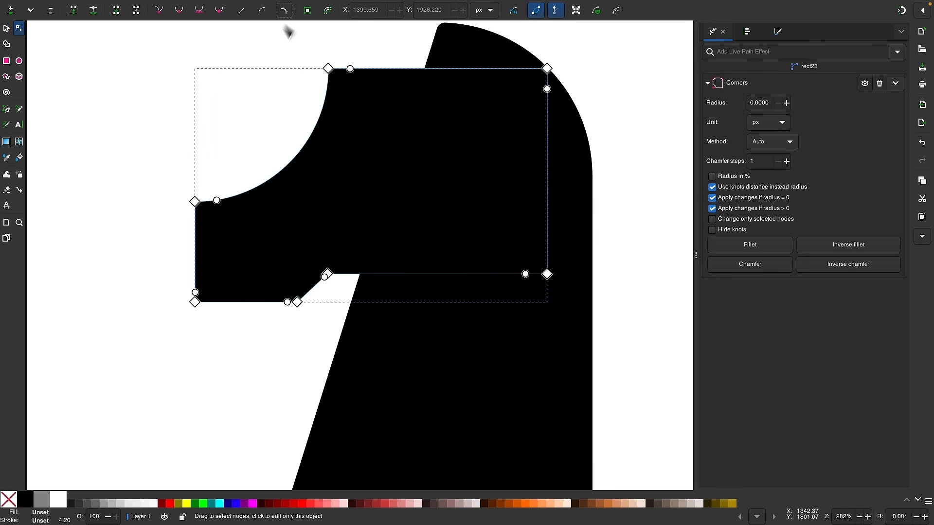
- Round the muzzle's forehead corner above the concave curve with a fillet reaching about 11 px along the top edge
{"action": "scroll", "coordinate": [293, 112], "scroll_direction": "up", "scroll_amount": 3}
{"action": "left_click", "coordinate": [349, 71]}
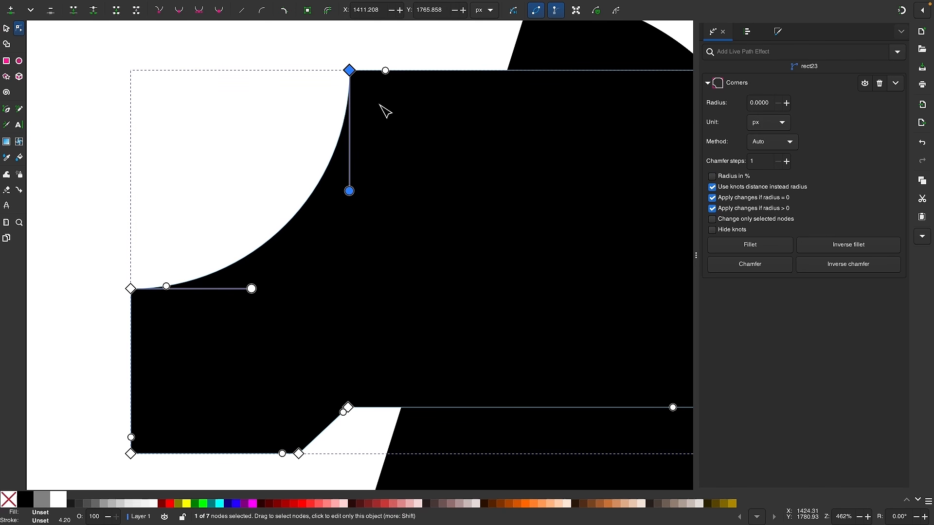
{"action": "left_click_drag", "start_coordinate": [391, 74], "coordinate": [373, 73]}
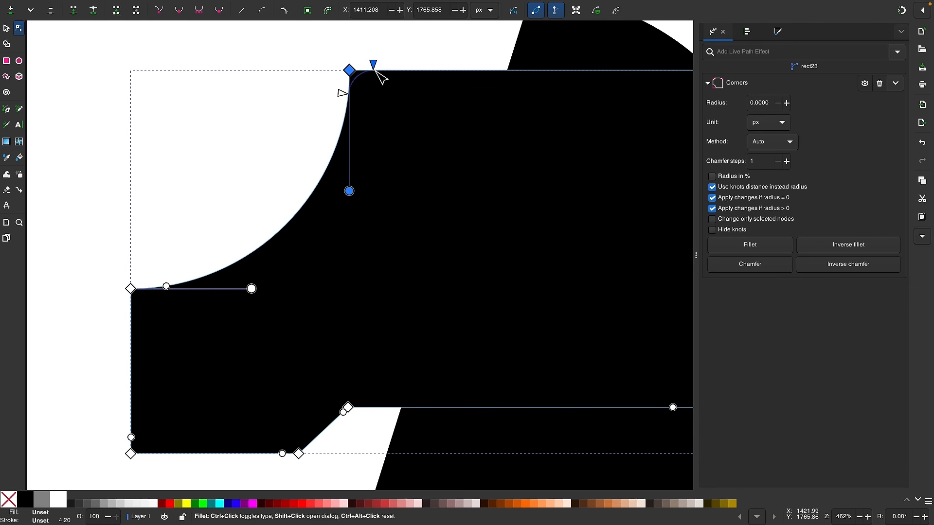
- Round the muzzle's two front corners with matching fillets reaching about 5 px along the edges
{"action": "scroll", "coordinate": [208, 230], "scroll_direction": "down", "scroll_amount": 5}
{"action": "scroll", "coordinate": [214, 245], "scroll_direction": "up", "scroll_amount": 3}
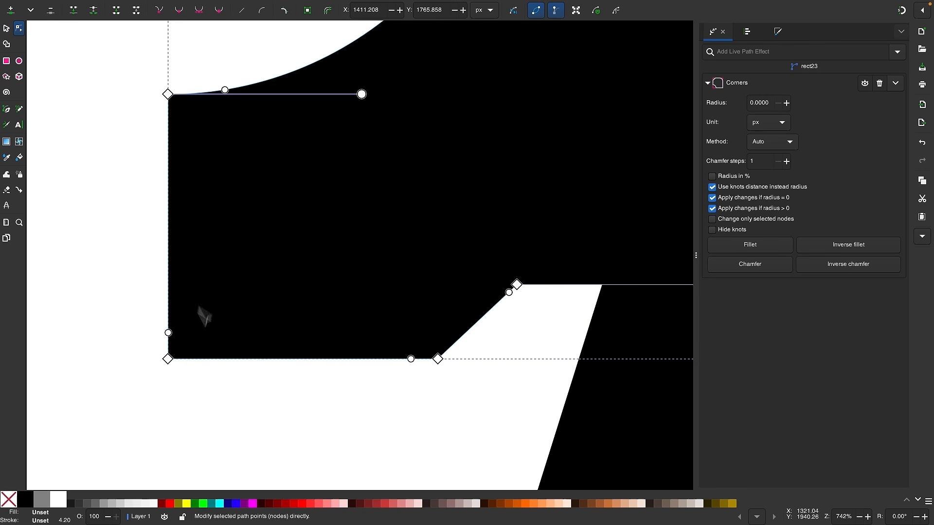
{"action": "left_click_drag", "start_coordinate": [197, 379], "coordinate": [144, 89]}
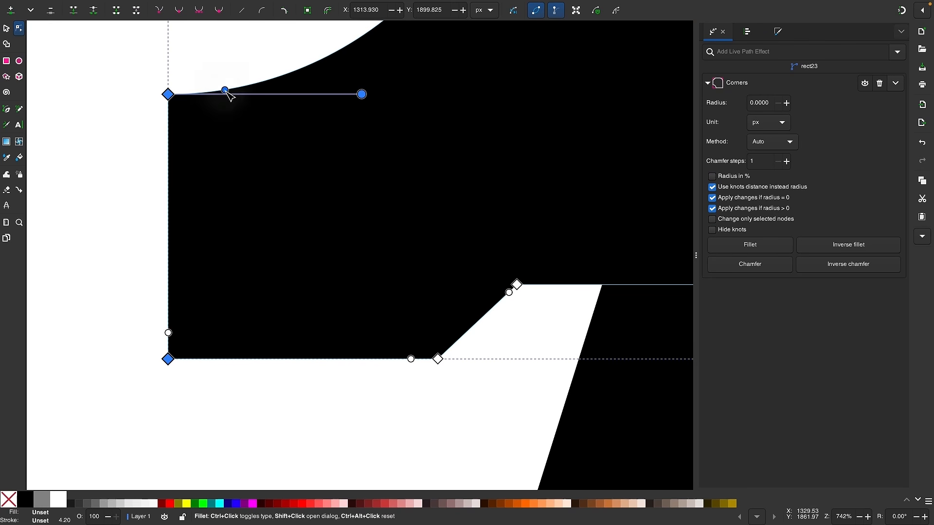
{"action": "left_click_drag", "start_coordinate": [226, 91], "coordinate": [190, 90]}
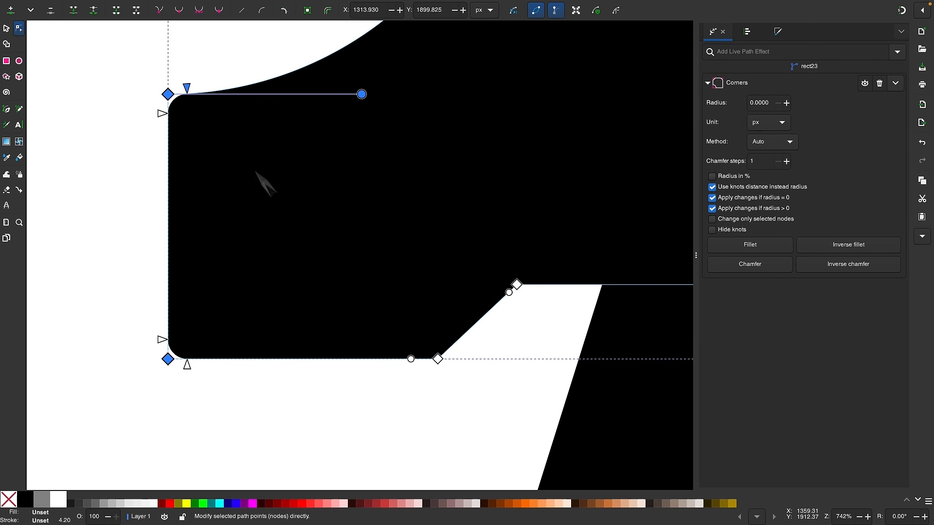
- Round both corners of the sloped jaw segment with fillets reaching about 6 px along the adjoining edges
{"action": "scroll", "coordinate": [296, 228], "scroll_direction": "right", "scroll_amount": 5}
{"action": "scroll", "coordinate": [297, 228], "scroll_direction": "down", "scroll_amount": 1}
{"action": "left_click_drag", "start_coordinate": [449, 381], "coordinate": [271, 204]}
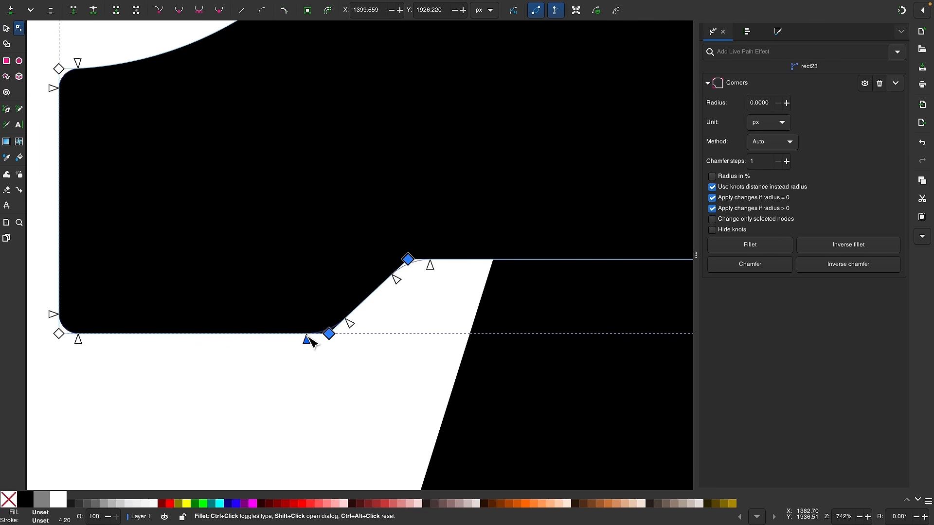
{"action": "scroll", "coordinate": [358, 415], "scroll_direction": "down", "scroll_amount": 3}
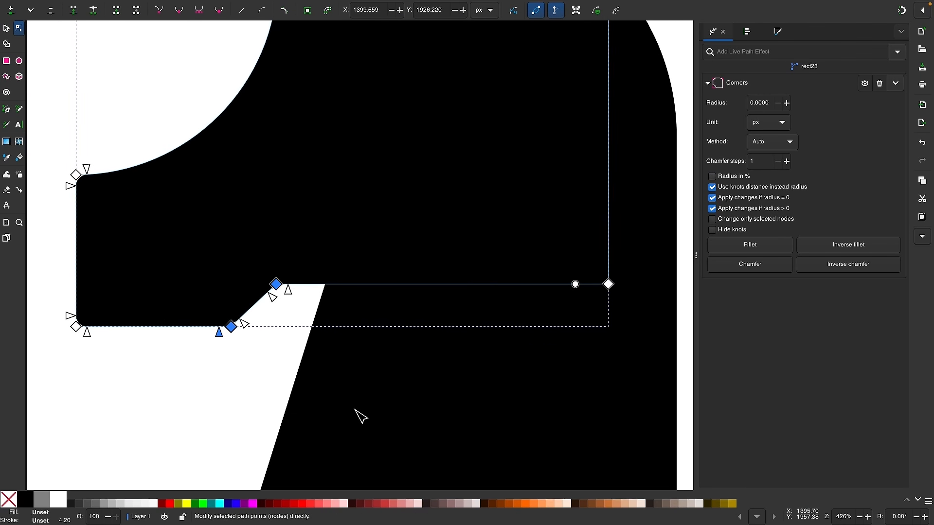
- Move the muzzle's two back nodes about 43 px horizontally toward the front, keeping the back edge vertical
{"action": "scroll", "coordinate": [401, 295], "scroll_direction": "up", "scroll_amount": 1}
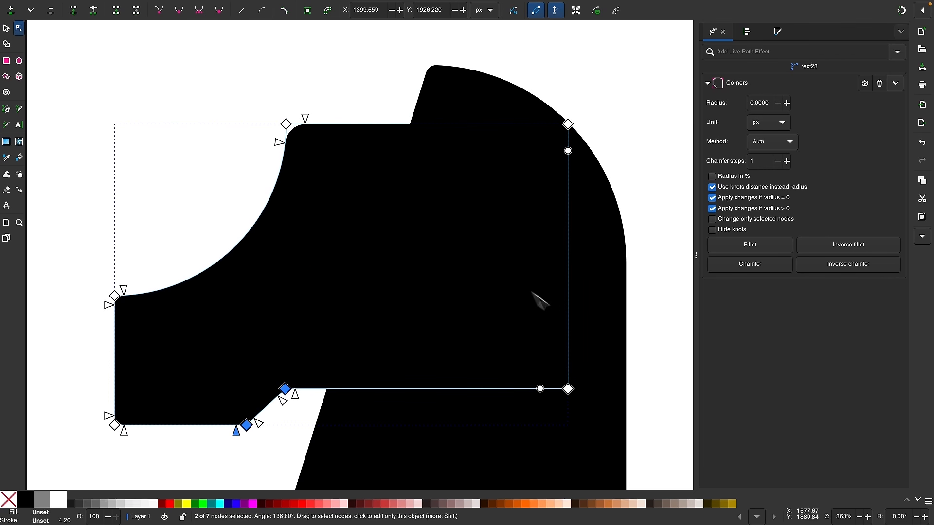
{"action": "left_click_drag", "start_coordinate": [608, 419], "coordinate": [542, 78]}
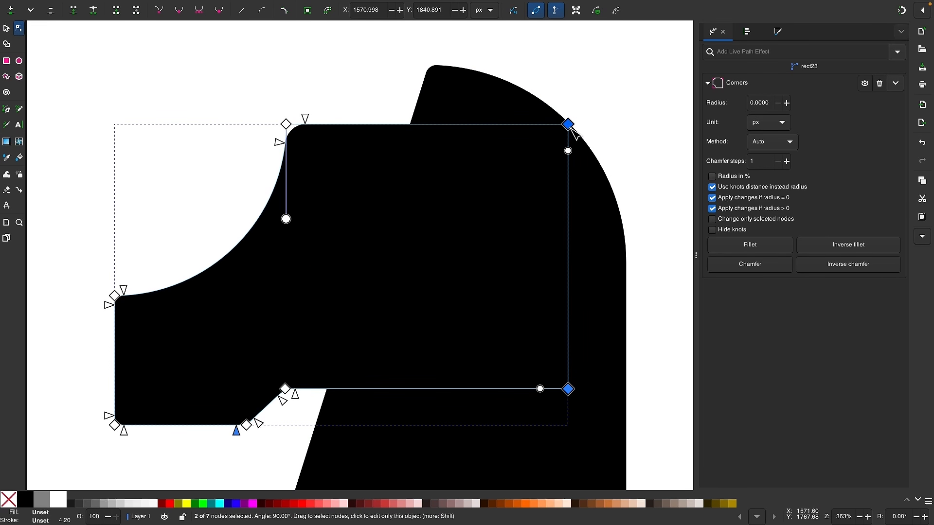
{"action": "left_click_drag", "start_coordinate": [574, 132], "coordinate": [499, 132]}
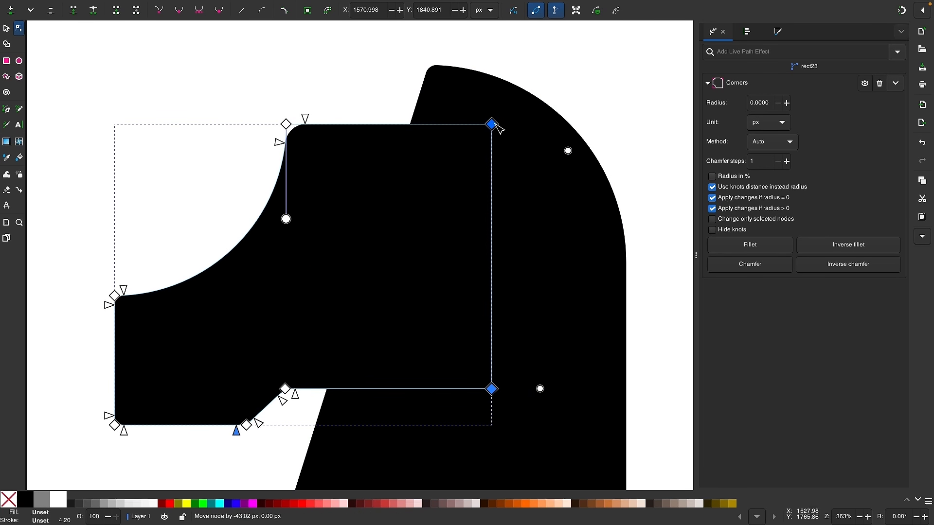
{"action": "left_click", "coordinate": [553, 241]}
{"action": "left_click", "coordinate": [314, 263]}
- Raise the muzzle's upper back node about 9 px and lower its lower back node about 18 px
{"action": "left_click", "coordinate": [495, 125]}
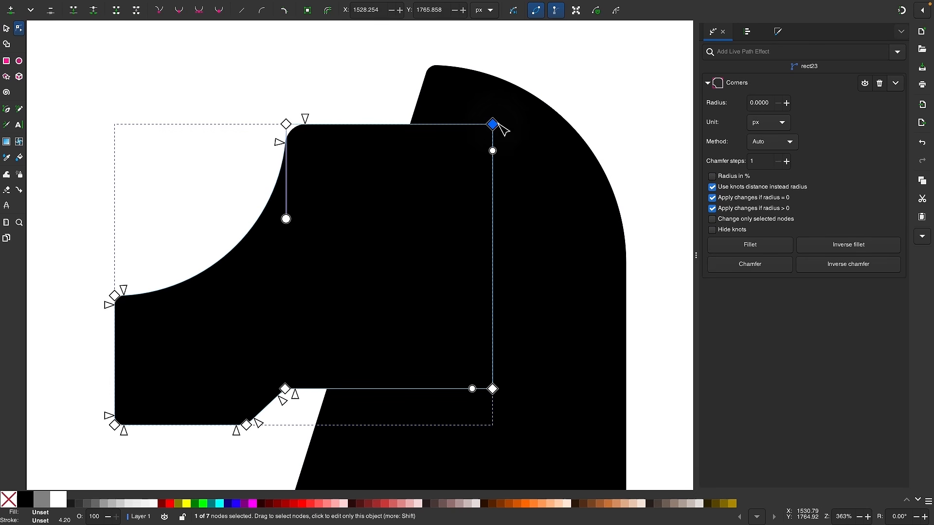
{"action": "left_click_drag", "start_coordinate": [495, 127], "coordinate": [497, 109]}
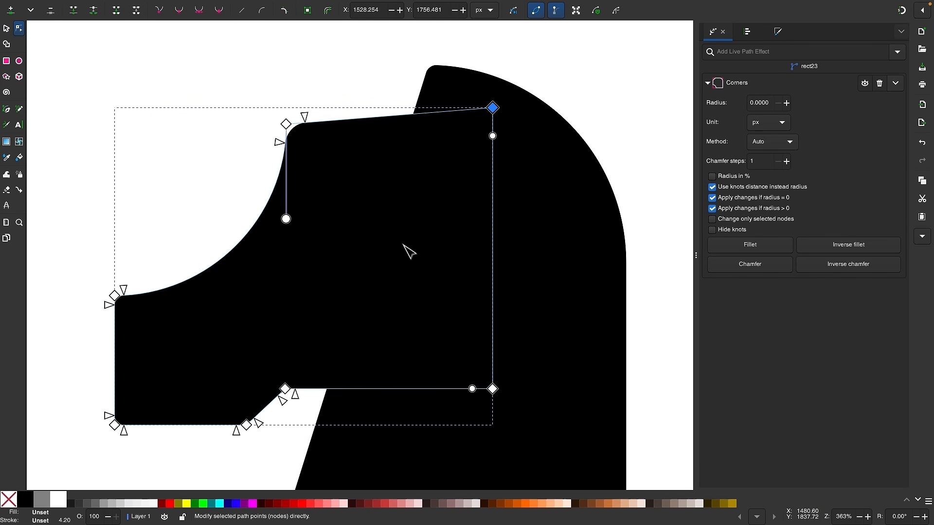
{"action": "scroll", "coordinate": [409, 250], "scroll_direction": "down", "scroll_amount": 5}
{"action": "left_click", "coordinate": [512, 279]}
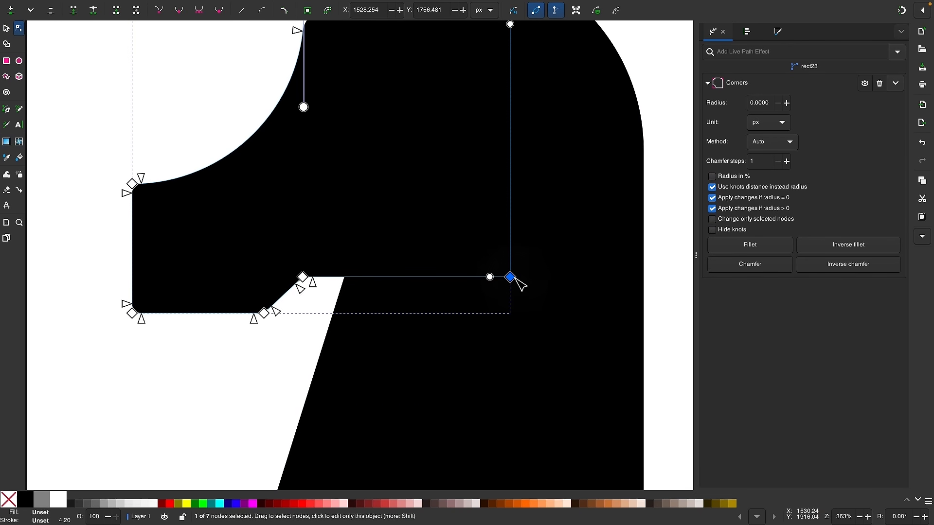
{"action": "left_click_drag", "start_coordinate": [516, 279], "coordinate": [512, 301]}
{"action": "scroll", "coordinate": [402, 213], "scroll_direction": "down", "scroll_amount": 3}
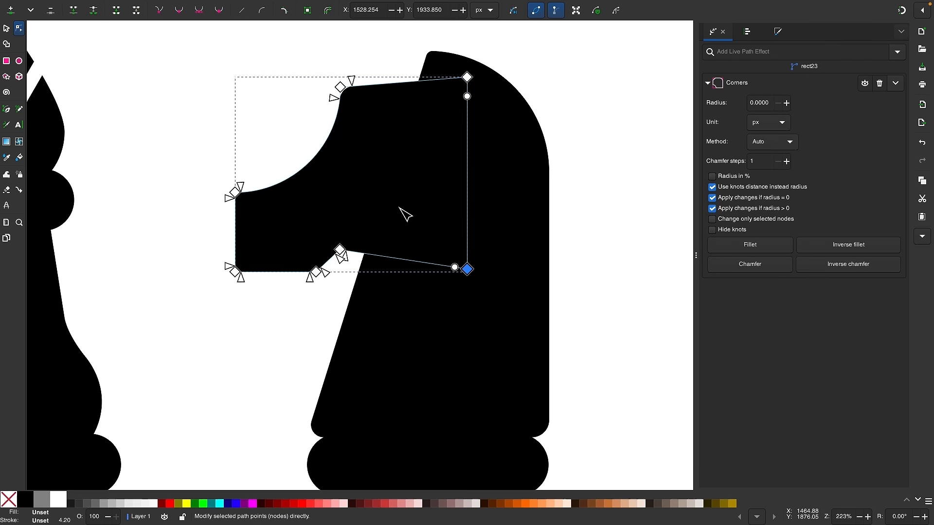
{"action": "left_click", "coordinate": [6, 28]}
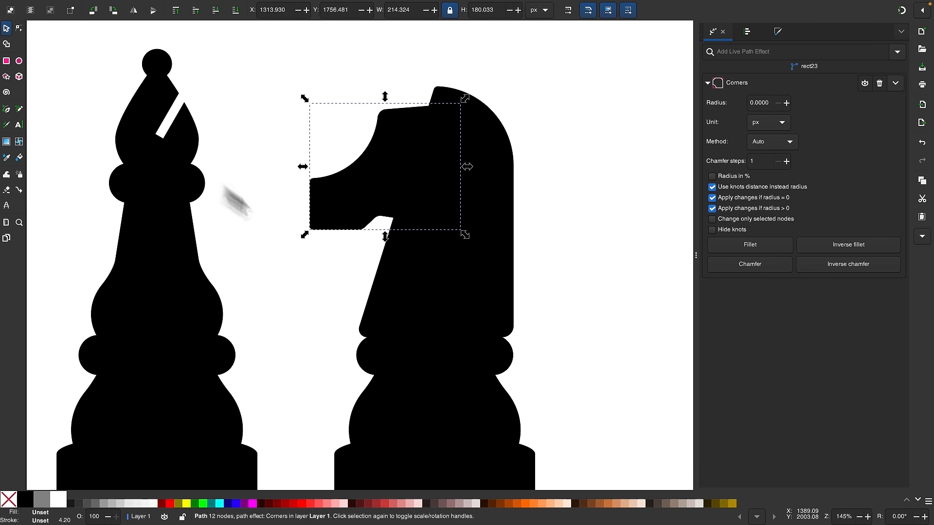
- Shift the whole muzzle about 5 px horizontally toward the knight's neck
{"action": "scroll", "coordinate": [445, 287], "scroll_direction": "down", "scroll_amount": 3}
{"action": "left_click", "coordinate": [537, 281]}
{"action": "scroll", "coordinate": [537, 282], "scroll_direction": "down", "scroll_amount": 2}
{"action": "scroll", "coordinate": [537, 279], "scroll_direction": "down", "scroll_amount": 1}
{"action": "scroll", "coordinate": [537, 278], "scroll_direction": "right", "scroll_amount": 1}
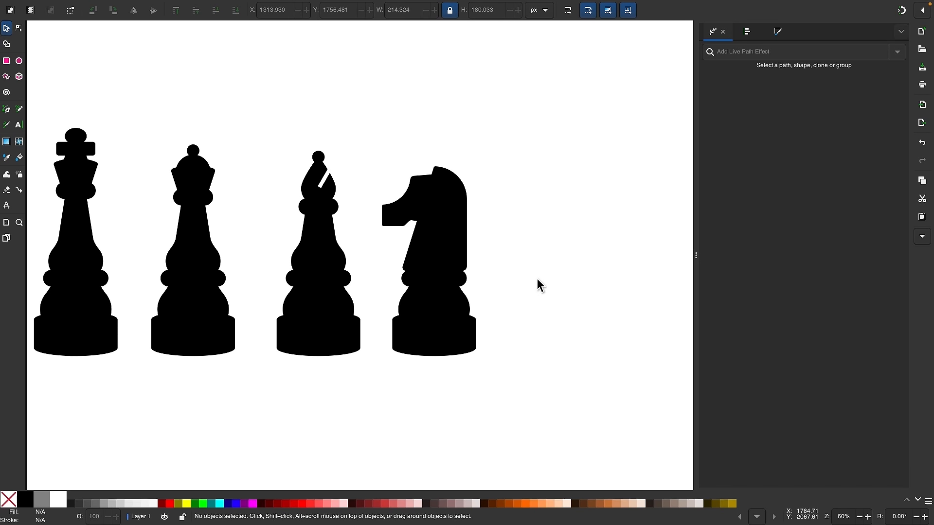
{"action": "scroll", "coordinate": [475, 261], "scroll_direction": "up", "scroll_amount": 1}
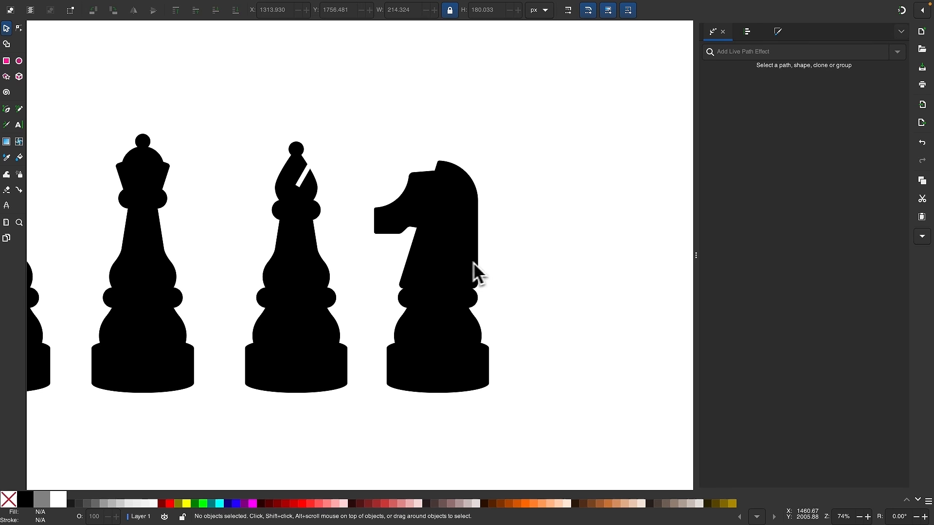
{"action": "scroll", "coordinate": [384, 221], "scroll_direction": "up", "scroll_amount": 2}
{"action": "left_click", "coordinate": [384, 220], "text": "ctrl"}
{"action": "left_click_drag", "start_coordinate": [387, 222], "coordinate": [390, 222]}
{"action": "left_click", "coordinate": [484, 314]}
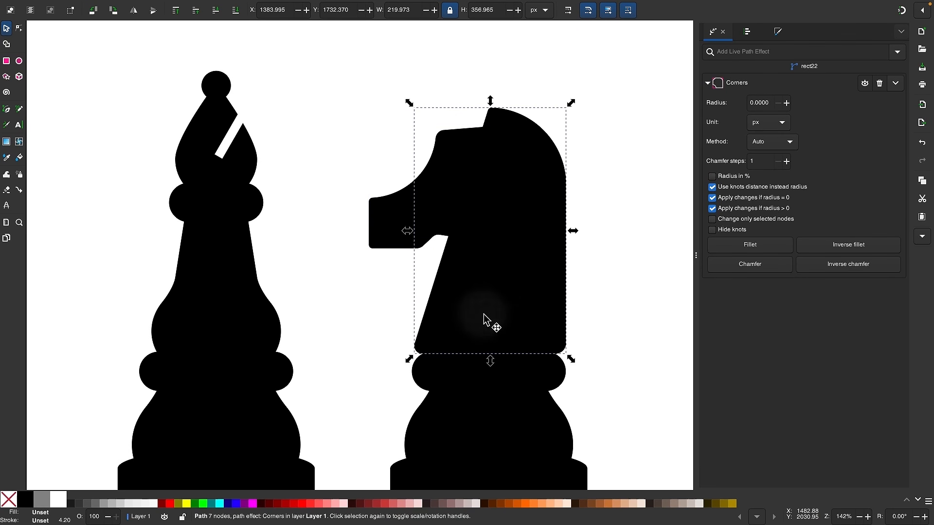
- Compare the large knight and its neighbouring pieces with the small reference chess set, including its rook
{"action": "scroll", "coordinate": [484, 314], "scroll_direction": "right", "scroll_amount": 3}
{"action": "scroll", "coordinate": [484, 314], "scroll_direction": "down", "scroll_amount": 1}
{"action": "scroll", "coordinate": [484, 314], "scroll_direction": "down", "scroll_amount": 2, "text": "ctrl"}
{"action": "left_click", "coordinate": [572, 348]}
{"action": "scroll", "coordinate": [572, 348], "scroll_direction": "down", "scroll_amount": 2}
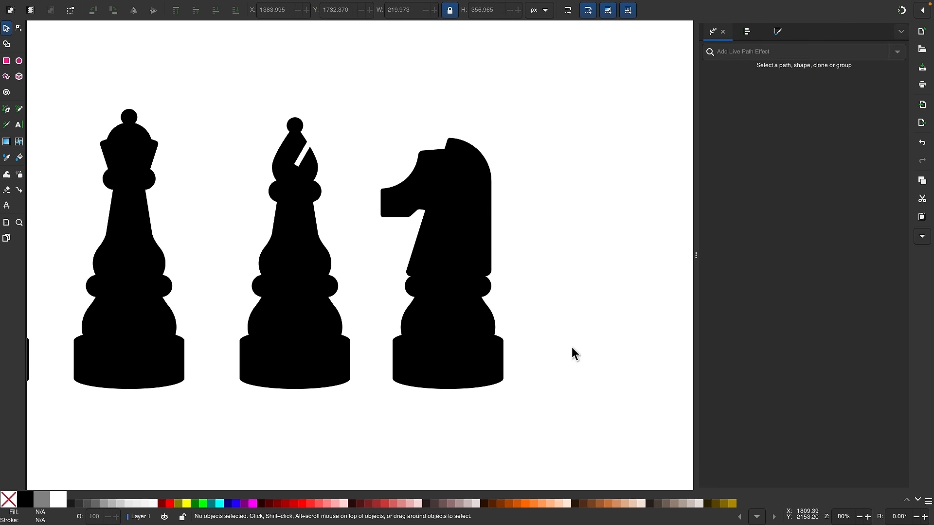
{"action": "scroll", "coordinate": [572, 348], "scroll_direction": "down", "scroll_amount": 1, "text": "ctrl"}
{"action": "scroll", "coordinate": [571, 348], "scroll_direction": "down", "scroll_amount": 1}
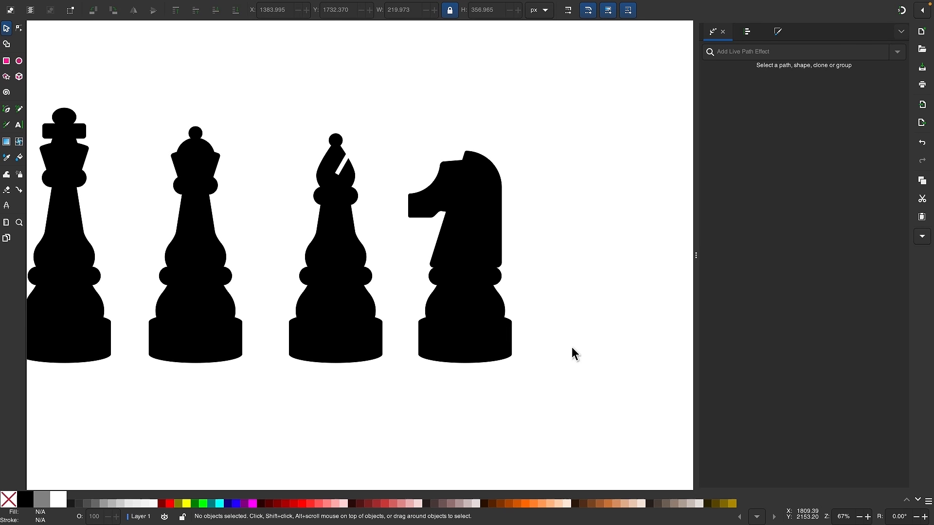
{"action": "scroll", "coordinate": [572, 347], "scroll_direction": "right", "scroll_amount": 1}
{"action": "scroll", "coordinate": [572, 347], "scroll_direction": "up", "scroll_amount": 5}
{"action": "scroll", "coordinate": [572, 348], "scroll_direction": "left", "scroll_amount": 2}
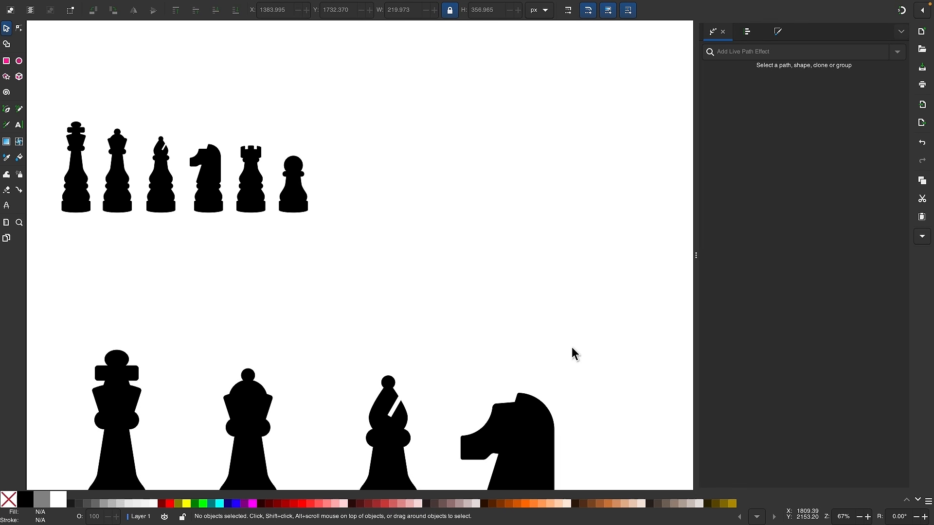
{"action": "scroll", "coordinate": [572, 352], "scroll_direction": "up", "scroll_amount": 1}
{"action": "scroll", "coordinate": [571, 353], "scroll_direction": "left", "scroll_amount": 2}
{"action": "scroll", "coordinate": [292, 246], "scroll_direction": "up", "scroll_amount": 3, "text": "ctrl"}
{"action": "scroll", "coordinate": [398, 323], "scroll_direction": "down", "scroll_amount": 2}
{"action": "scroll", "coordinate": [398, 323], "scroll_direction": "right", "scroll_amount": 1}
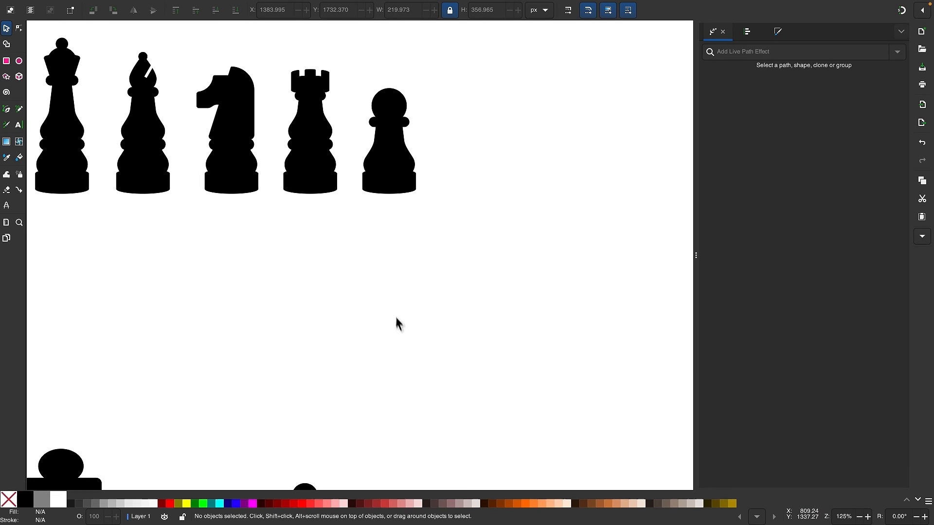
{"action": "scroll", "coordinate": [397, 321], "scroll_direction": "down", "scroll_amount": 5}
{"action": "scroll", "coordinate": [402, 334], "scroll_direction": "right", "scroll_amount": 2}
{"action": "scroll", "coordinate": [402, 333], "scroll_direction": "down", "scroll_amount": 1, "text": "ctrl"}
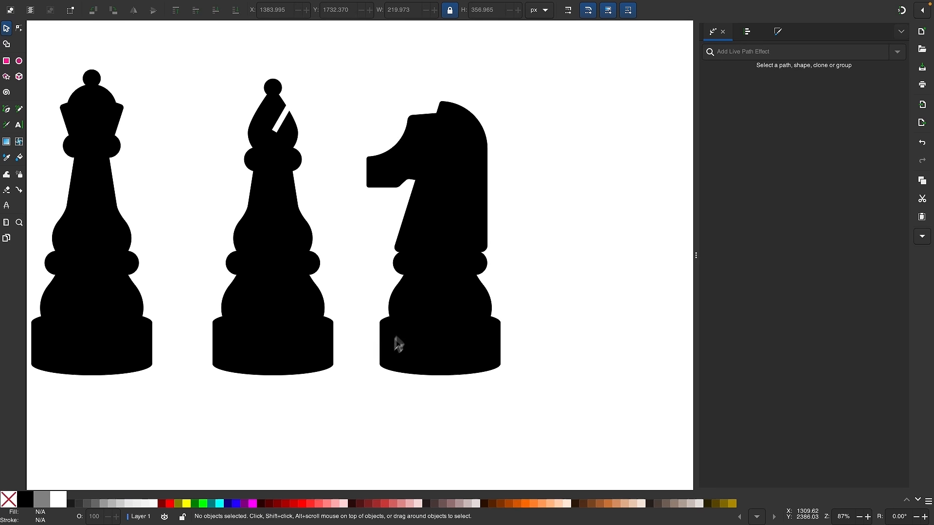
- Duplicate all parts of the large bishop and move the copy about 807 px horizontally, placing it beyond the knight
{"action": "left_click_drag", "start_coordinate": [345, 393], "coordinate": [205, 60]}
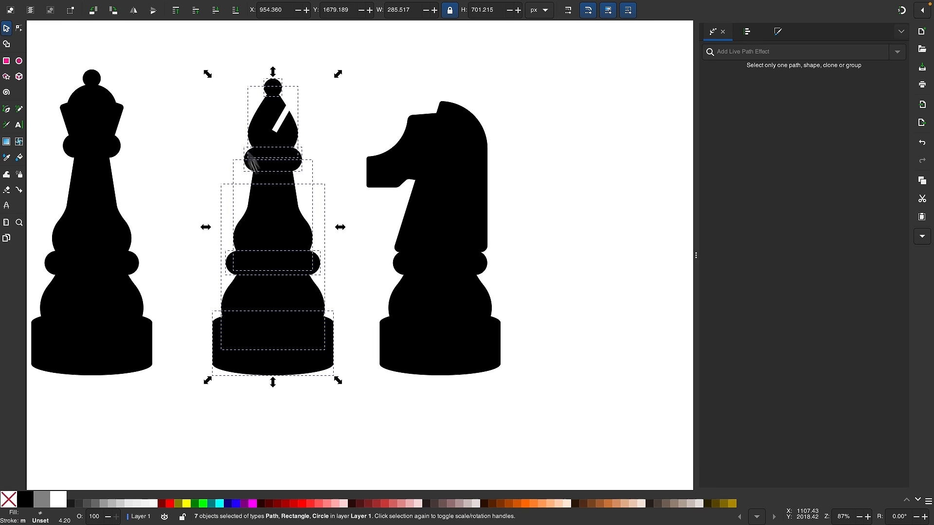
{"action": "scroll", "coordinate": [281, 229], "scroll_direction": "down", "scroll_amount": 1, "text": "ctrl"}
{"action": "scroll", "coordinate": [282, 229], "scroll_direction": "right", "scroll_amount": 1}
{"action": "key", "text": "ctrl+d"}
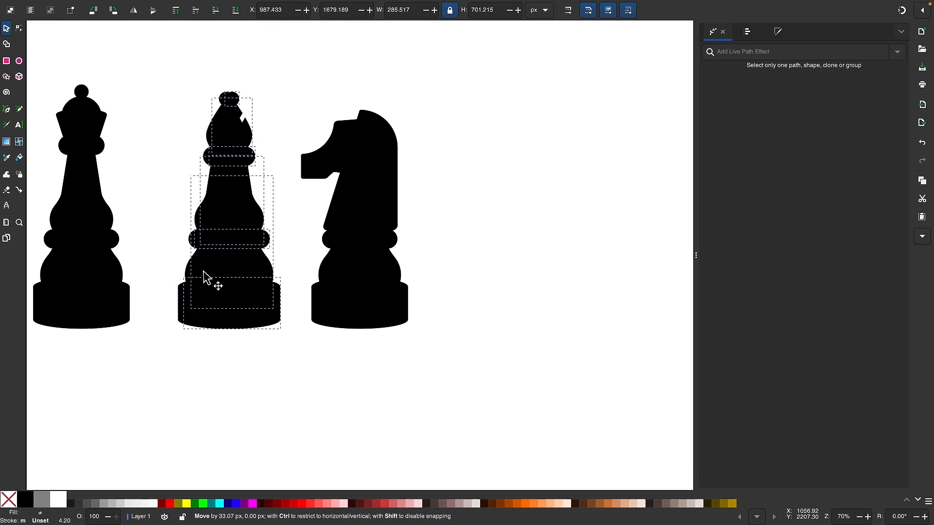
{"action": "left_click_drag", "start_coordinate": [207, 278], "coordinate": [479, 293]}
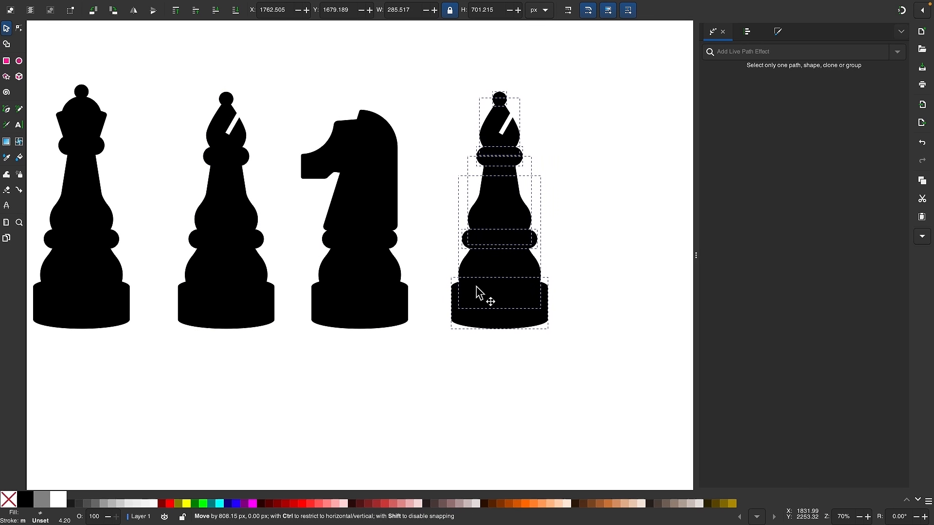
{"action": "left_click", "coordinate": [611, 182]}
- Delete the ball and the slotted head from the copied bishop
{"action": "scroll", "coordinate": [582, 136], "scroll_direction": "up", "scroll_amount": 3, "text": "ctrl"}
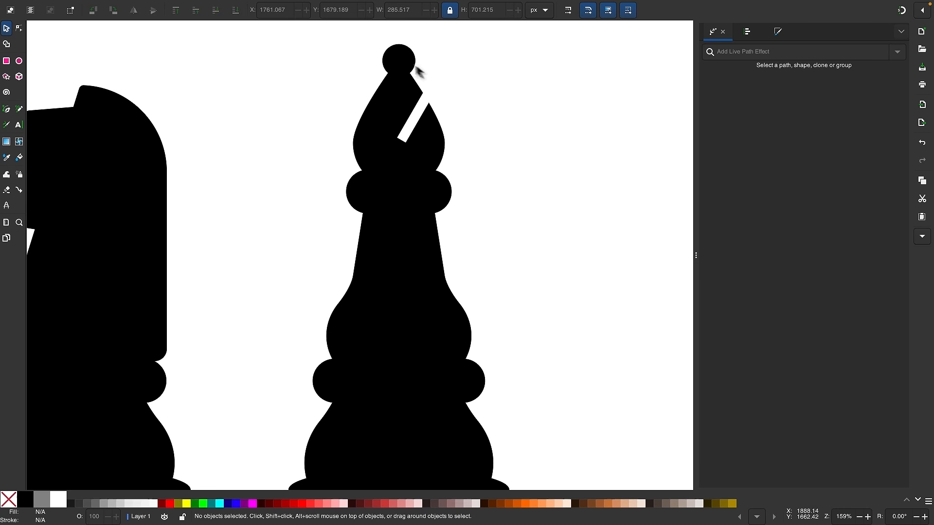
{"action": "left_click", "coordinate": [397, 63]}
{"action": "left_click", "coordinate": [387, 116]}
{"action": "key", "text": "Delete"}
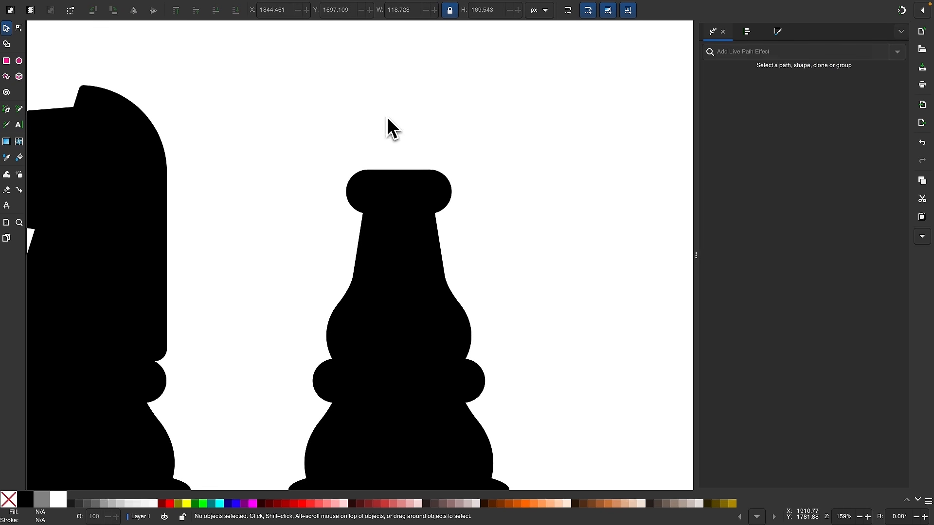
- Lower the rounded collar on the copied piece's neck by about 25 px
{"action": "scroll", "coordinate": [530, 224], "scroll_direction": "down", "scroll_amount": 2}
{"action": "scroll", "coordinate": [533, 228], "scroll_direction": "left", "scroll_amount": 1}
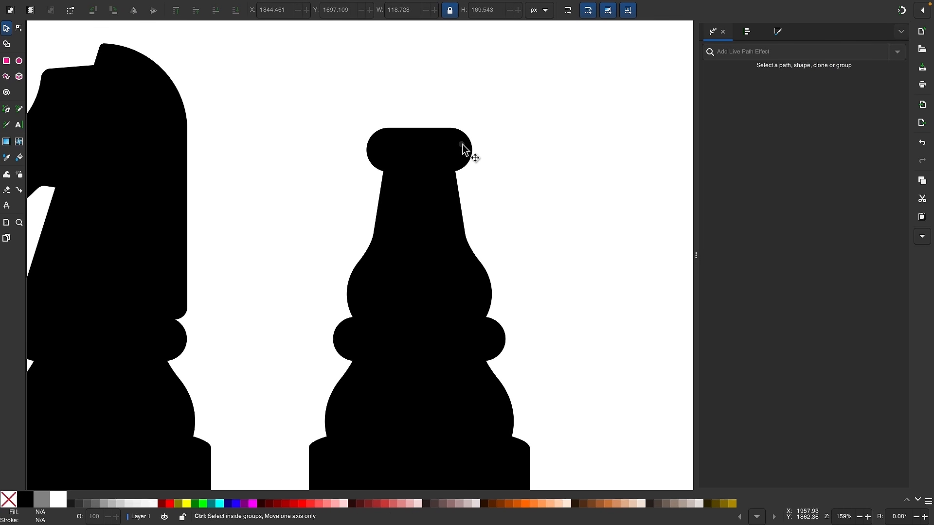
{"action": "left_click_drag", "start_coordinate": [462, 144], "coordinate": [467, 171]}
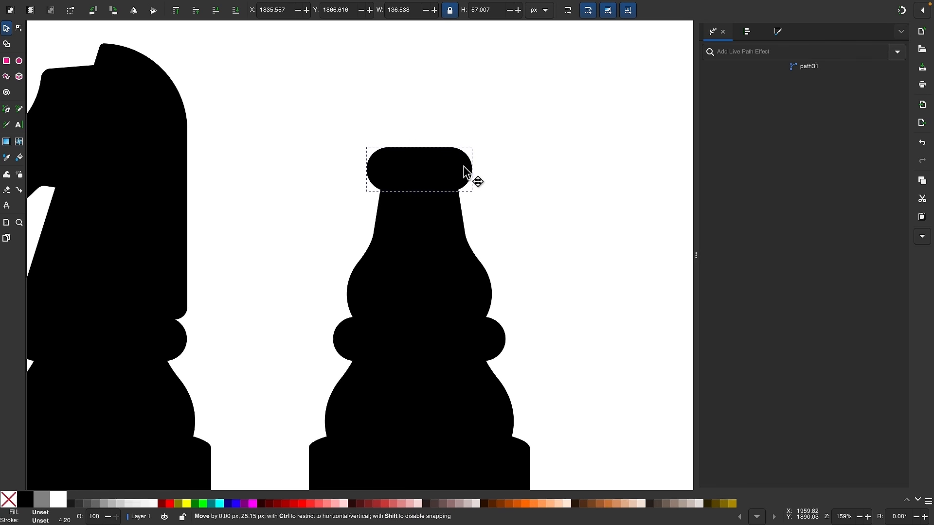
- Duplicate the curved base block and move the copy straight up about 499 px onto the collar
{"action": "scroll", "coordinate": [542, 204], "scroll_direction": "down", "scroll_amount": 2}
{"action": "left_click", "coordinate": [428, 417]}
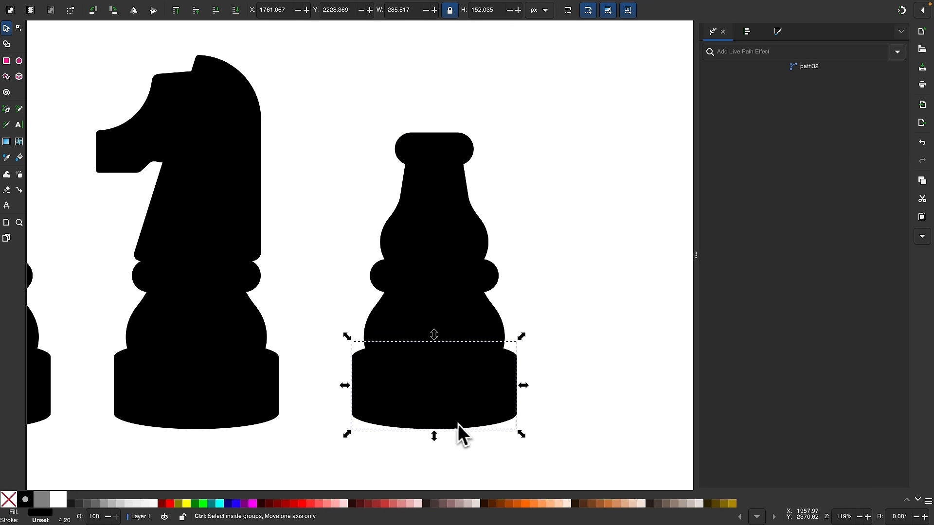
{"action": "left_click_drag", "start_coordinate": [459, 431], "coordinate": [480, 139]}
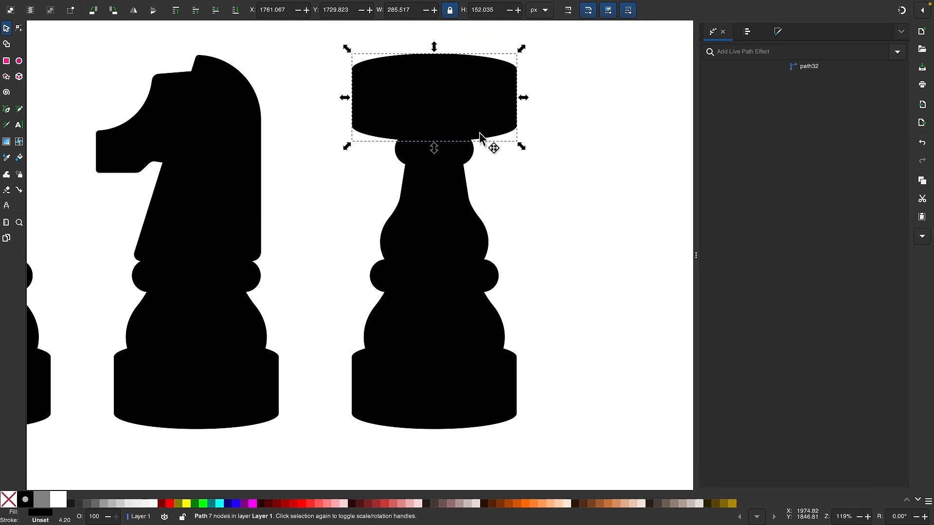
- Scale the copied block proportionally about its centre to about 165 by 88 px and lower it onto the collar
{"action": "scroll", "coordinate": [468, 108], "scroll_direction": "up", "scroll_amount": 1}
{"action": "scroll", "coordinate": [463, 138], "scroll_direction": "up", "scroll_amount": 3}
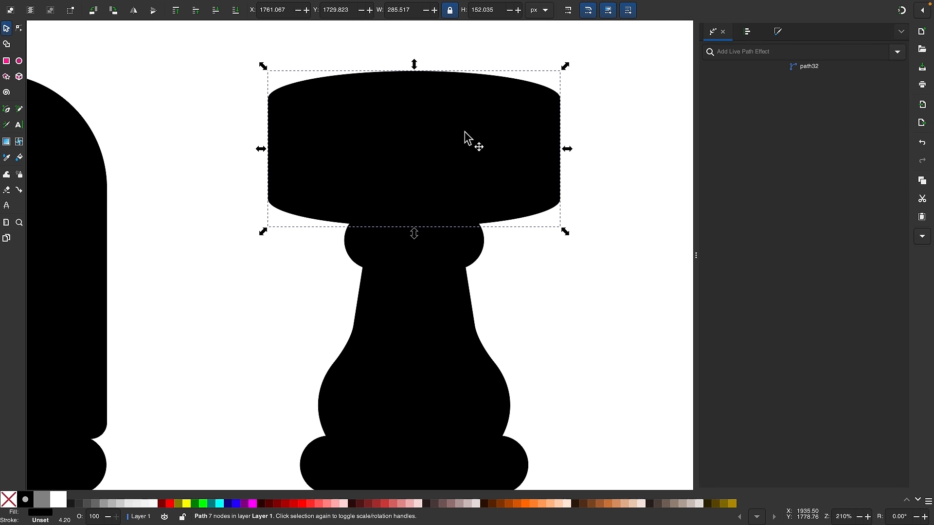
{"action": "left_click_drag", "start_coordinate": [414, 65], "coordinate": [419, 135]}
{"action": "left_click_drag", "start_coordinate": [450, 165], "coordinate": [447, 184]}
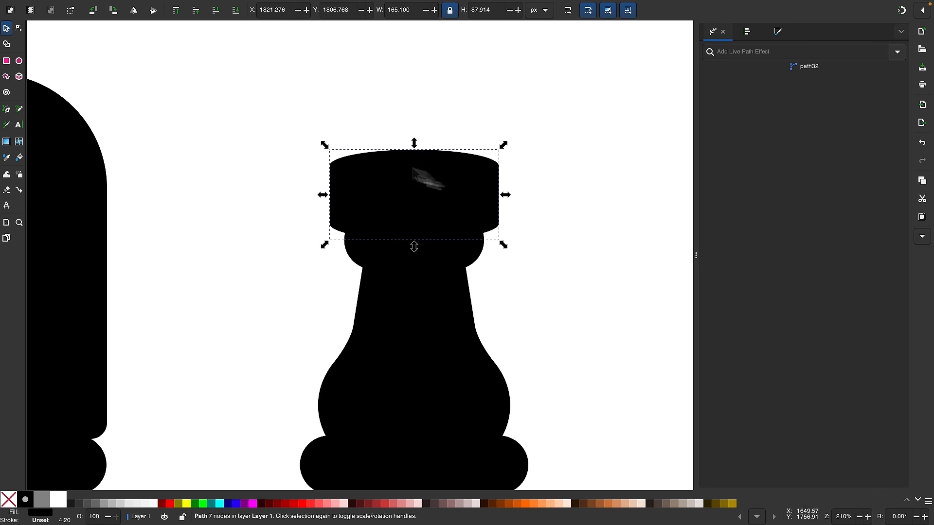
- Raise the three upper nodes of the rook's head block by about 24 px, making it about 112 px tall
{"action": "left_click", "coordinate": [20, 30]}
{"action": "left_click_drag", "start_coordinate": [223, 95], "coordinate": [554, 213]}
{"action": "left_click_drag", "start_coordinate": [416, 152], "coordinate": [416, 128]}
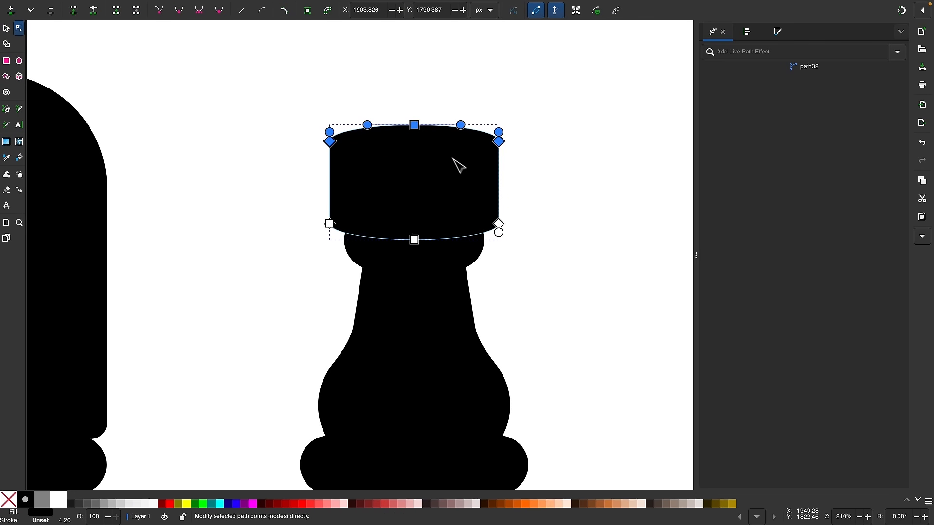
{"action": "scroll", "coordinate": [459, 165], "scroll_direction": "down", "scroll_amount": 2}
{"action": "scroll", "coordinate": [444, 171], "scroll_direction": "up", "scroll_amount": 1}
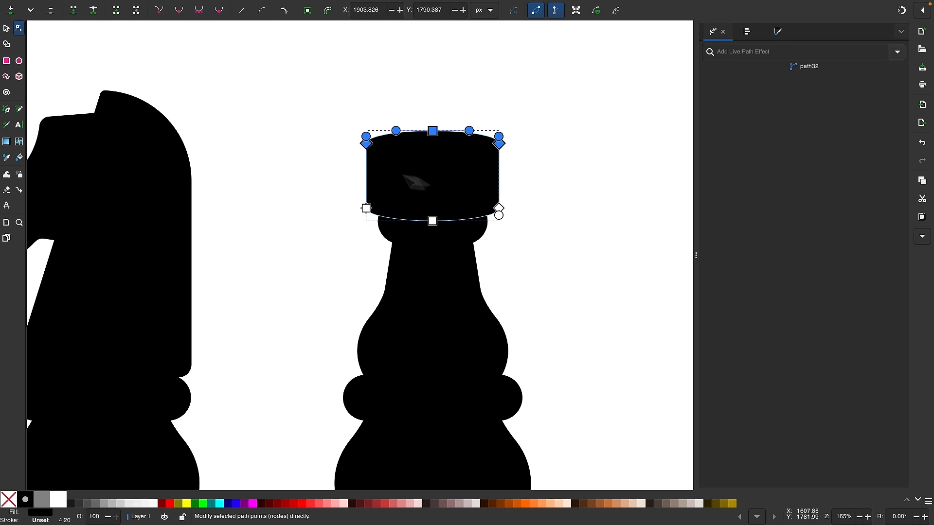
{"action": "left_click", "coordinate": [7, 29]}
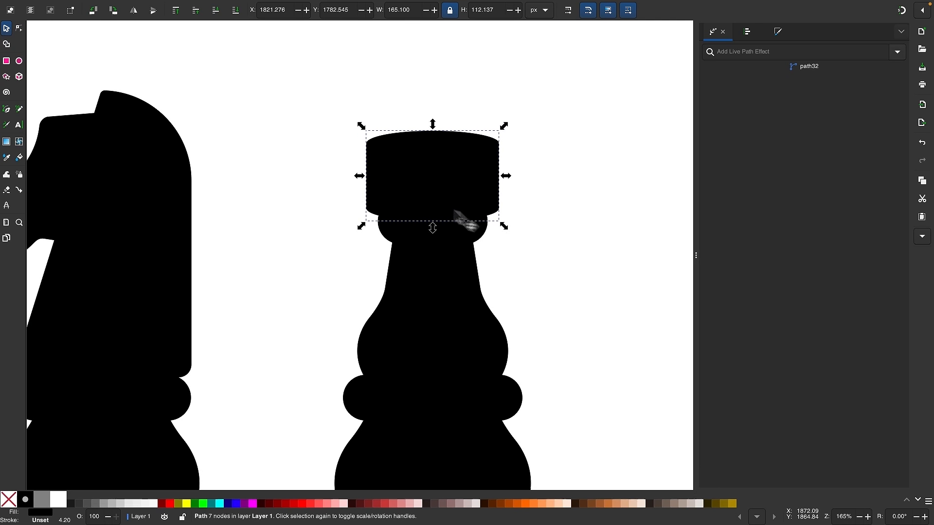
- Raise the rook's head block by about 10 px and scale it proportionally to about 159 by 108 px
{"action": "scroll", "coordinate": [468, 219], "scroll_direction": "up", "scroll_amount": 2}
{"action": "left_click_drag", "start_coordinate": [468, 219], "coordinate": [471, 203]}
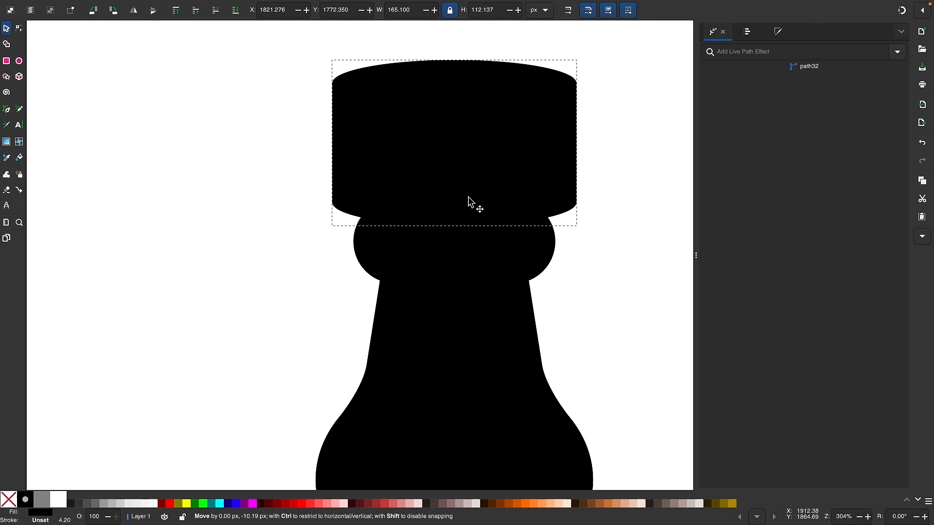
{"action": "scroll", "coordinate": [471, 204], "scroll_direction": "down", "scroll_amount": 4}
{"action": "left_click", "coordinate": [572, 291]}
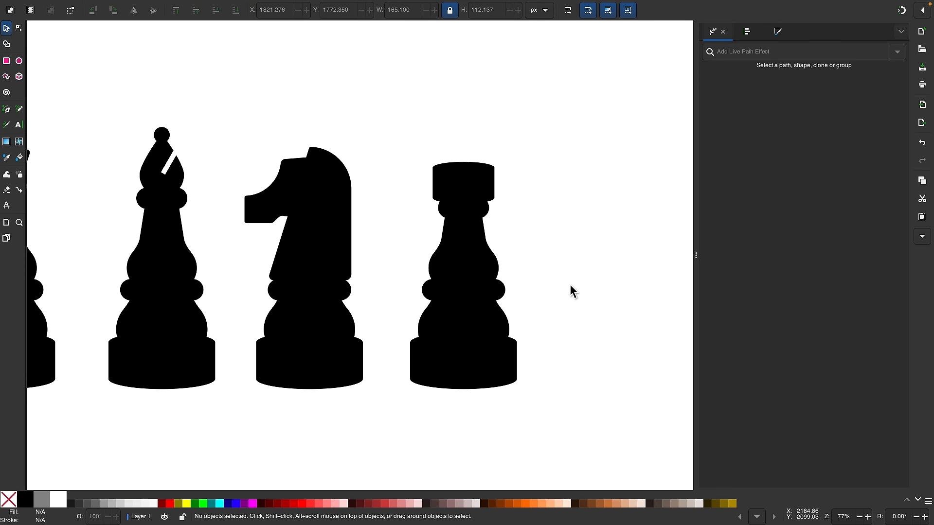
{"action": "scroll", "coordinate": [530, 254], "scroll_direction": "up", "scroll_amount": 3}
{"action": "left_click", "coordinate": [451, 142]}
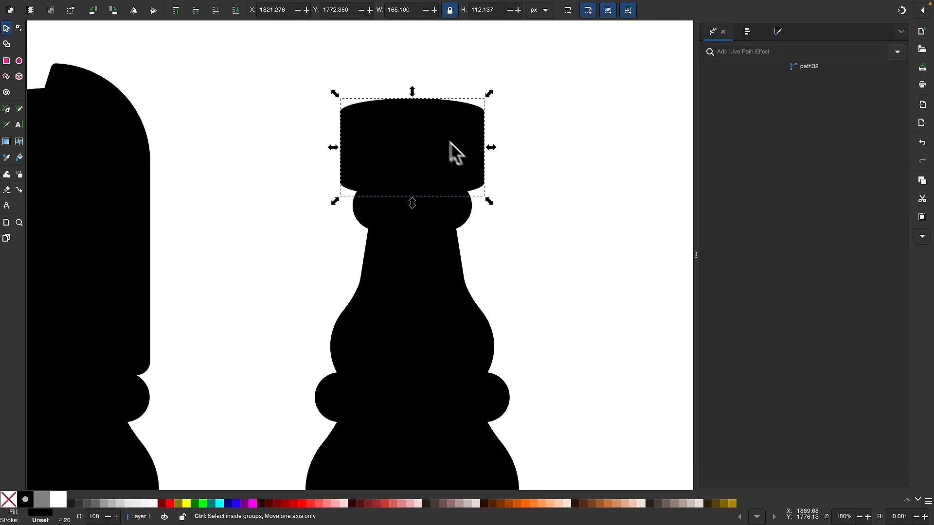
{"action": "left_click_drag", "start_coordinate": [413, 92], "coordinate": [412, 96]}
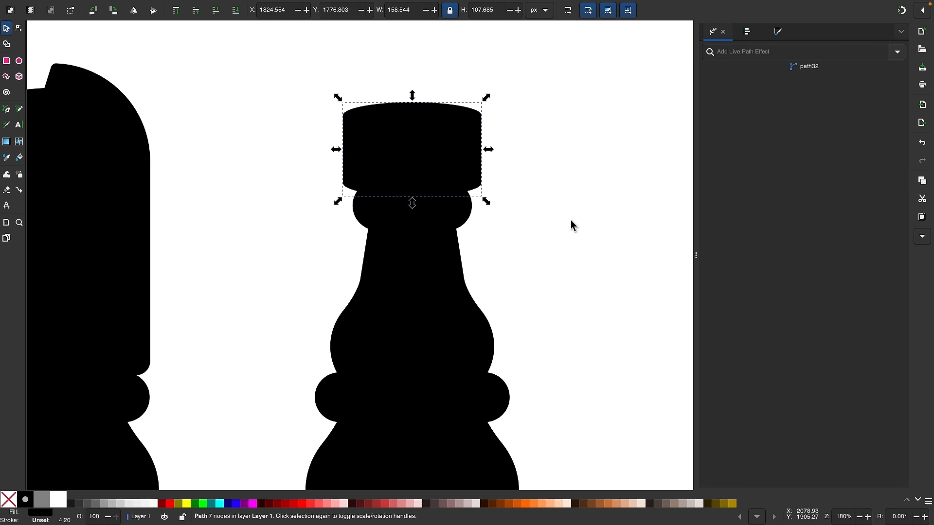
{"action": "left_click", "coordinate": [572, 225]}
- Draw a rectangle about 23 by 65 px across the upper edge of the rook's head and fill it white
{"action": "scroll", "coordinate": [515, 150], "scroll_direction": "up", "scroll_amount": 2}
{"action": "scroll", "coordinate": [287, 70], "scroll_direction": "up", "scroll_amount": 3}
{"action": "scroll", "coordinate": [287, 70], "scroll_direction": "left", "scroll_amount": 2}
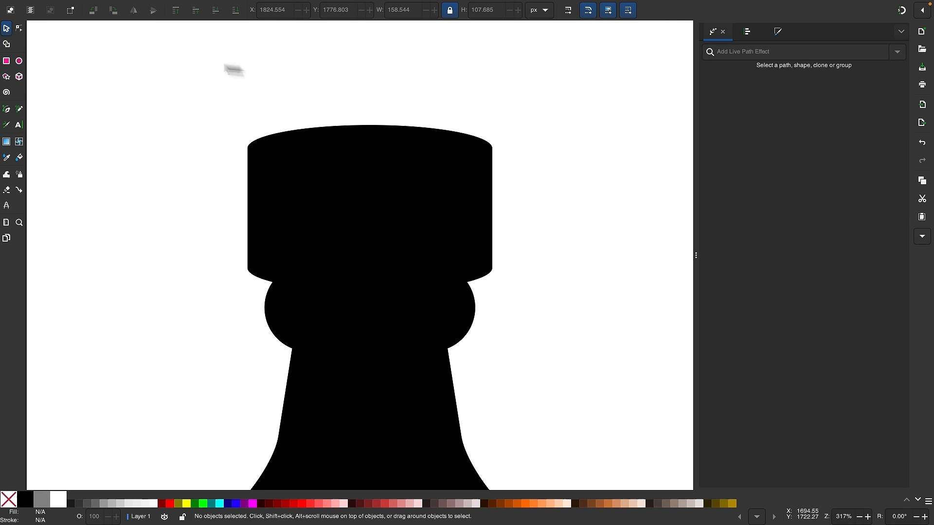
{"action": "left_click", "coordinate": [7, 61]}
{"action": "left_click_drag", "start_coordinate": [305, 89], "coordinate": [341, 186]}
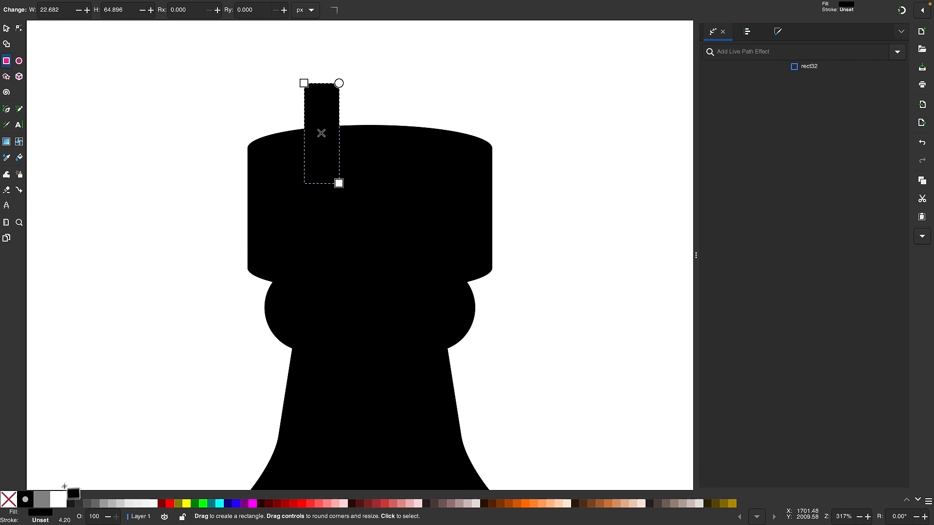
{"action": "left_click", "coordinate": [58, 499]}
- Narrow the white rectangle to about 18 px and place a duplicate at the same height across the head's other half
{"action": "left_click", "coordinate": [8, 29]}
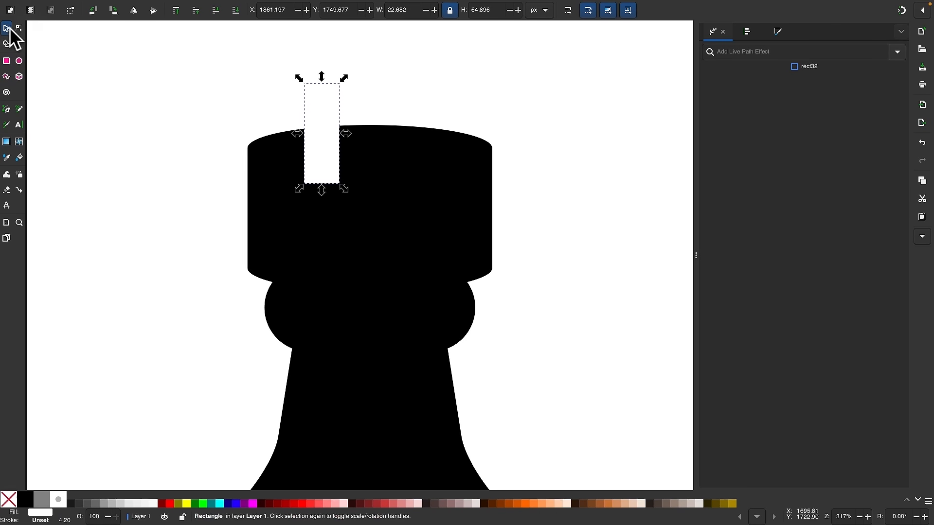
{"action": "left_click_drag", "start_coordinate": [347, 135], "coordinate": [425, 153]}
{"action": "key", "text": "ctrl+d"}
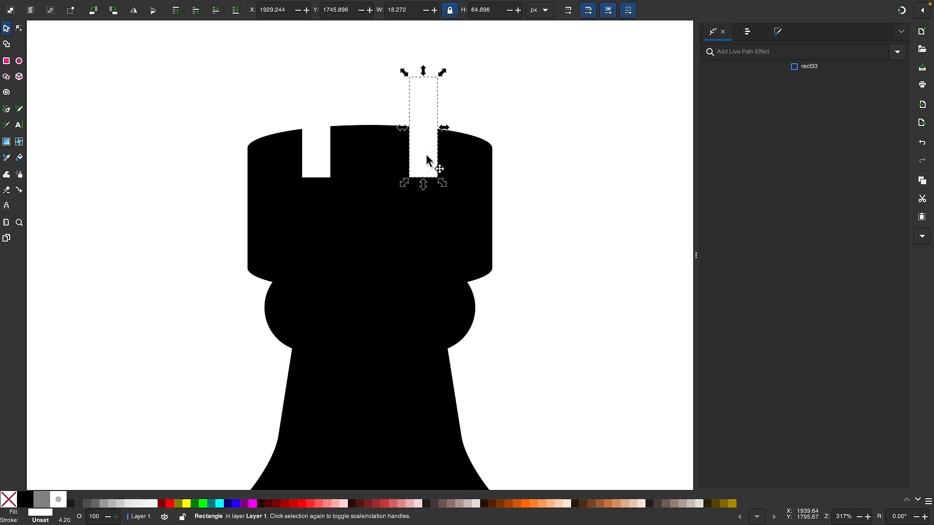
- Shift the two white rectangles horizontally towards each other until the pair spans about 80 px across the rook's head
{"action": "left_click_drag", "start_coordinate": [322, 141], "coordinate": [335, 143]}
{"action": "left_click_drag", "start_coordinate": [437, 154], "coordinate": [432, 154]}
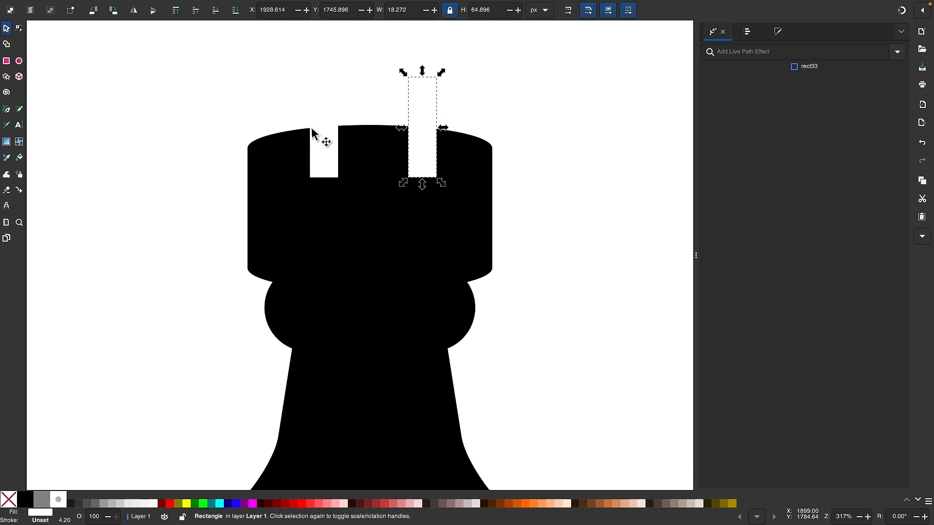
{"action": "left_click_drag", "start_coordinate": [316, 133], "coordinate": [323, 135]}
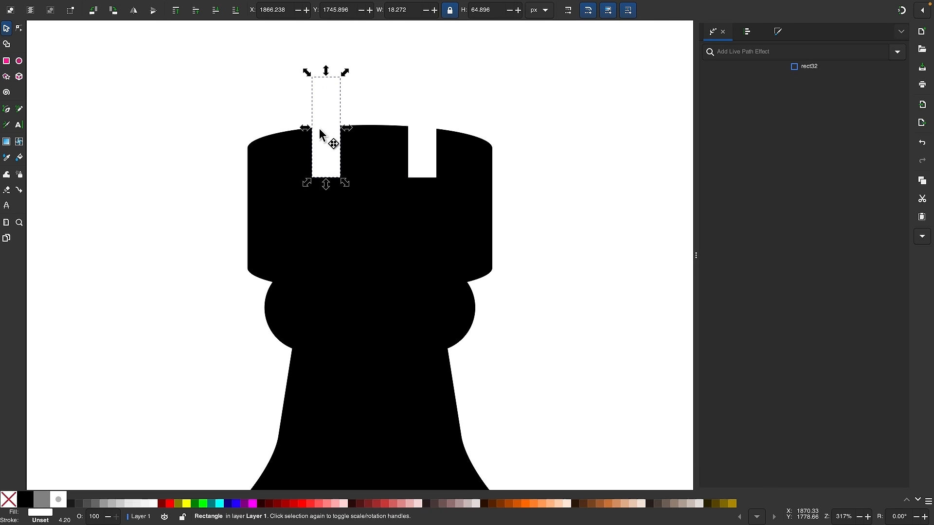
{"action": "scroll", "coordinate": [465, 217], "scroll_direction": "up", "scroll_amount": 2}
{"action": "left_click_drag", "start_coordinate": [445, 205], "coordinate": [444, 206]}
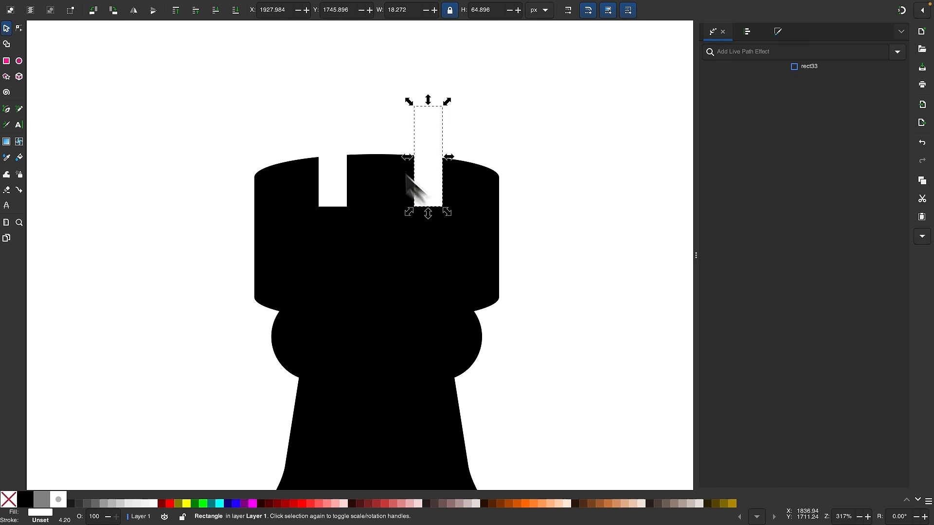
- Unite the two white rectangles into one path and centre it horizontally on the rook's head block
{"action": "left_click_drag", "start_coordinate": [262, 44], "coordinate": [483, 244]}
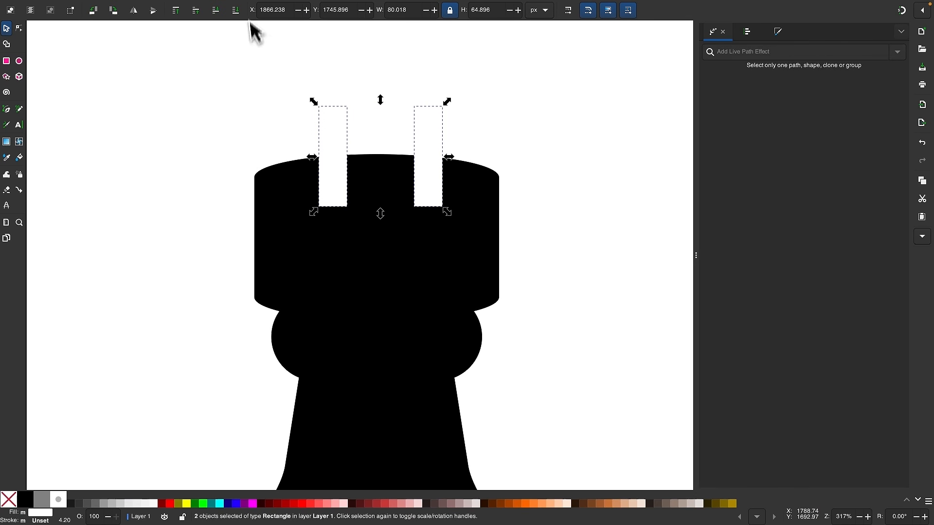
{"action": "left_click", "coordinate": [193, 6]}
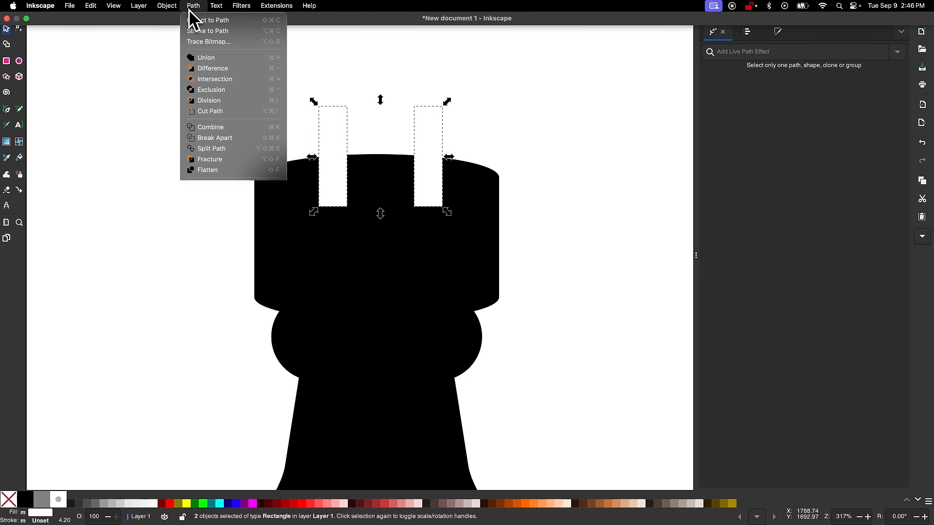
{"action": "left_click", "coordinate": [209, 58]}
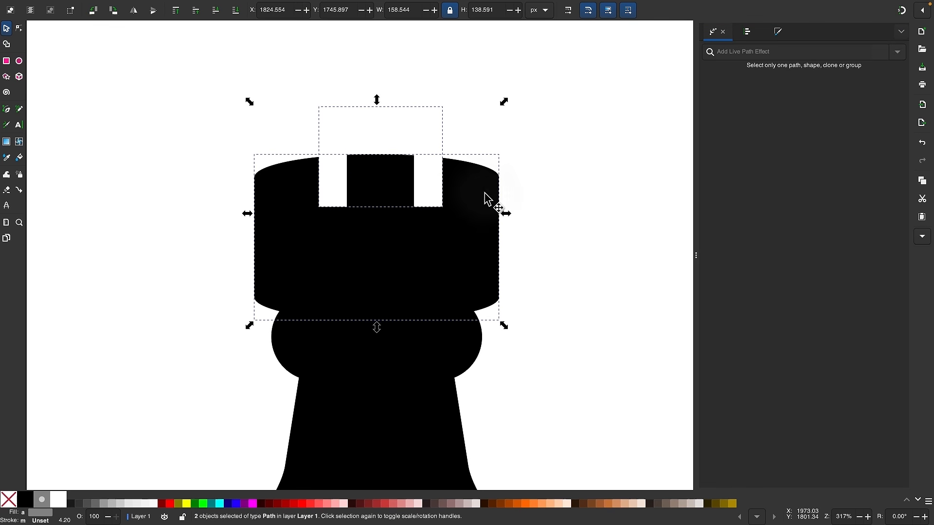
{"action": "left_click", "coordinate": [751, 33]}
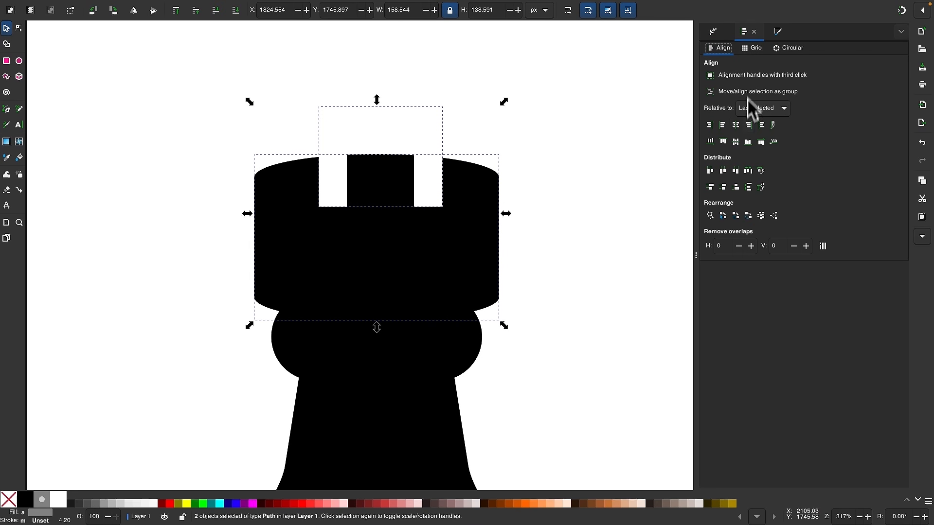
{"action": "left_click", "coordinate": [738, 127]}
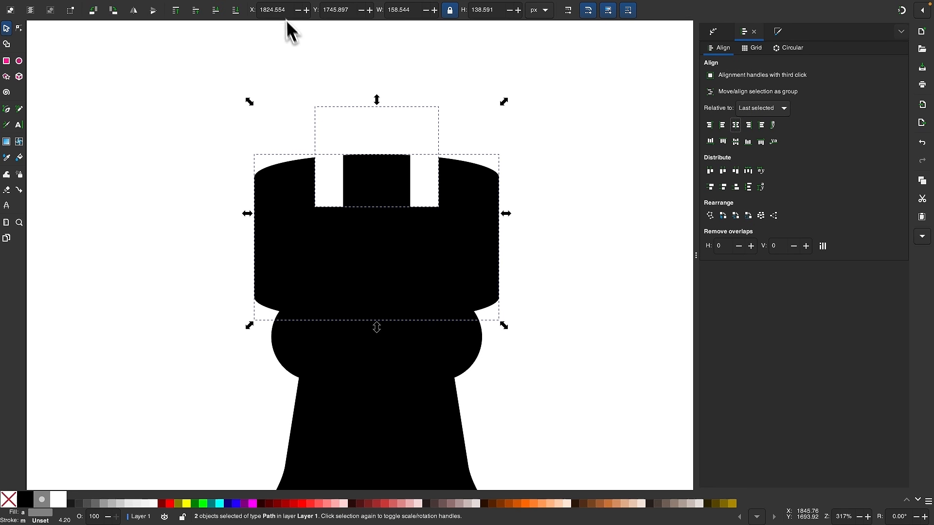
- Duplicate the rook's head block and move the copy straight down about 20 px
{"action": "key", "text": "ctrl+minus"}
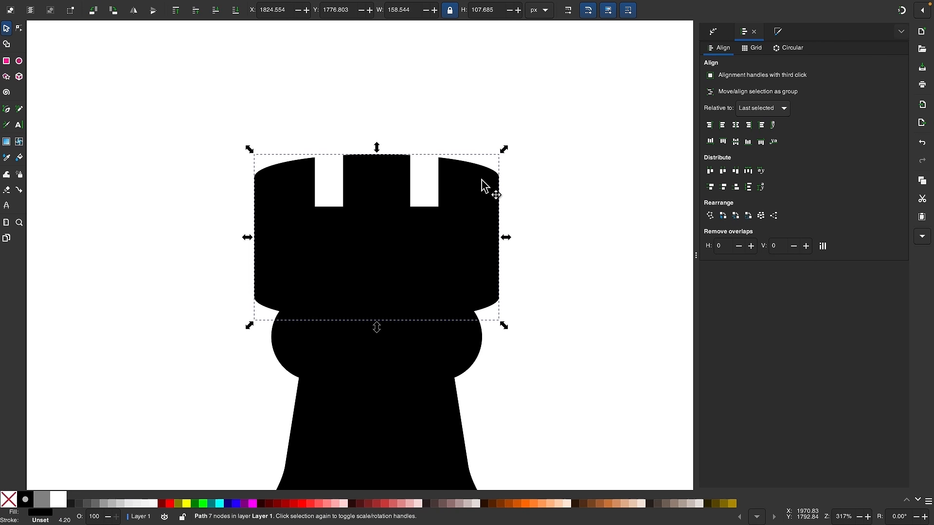
{"action": "key", "text": "ctrl+d"}
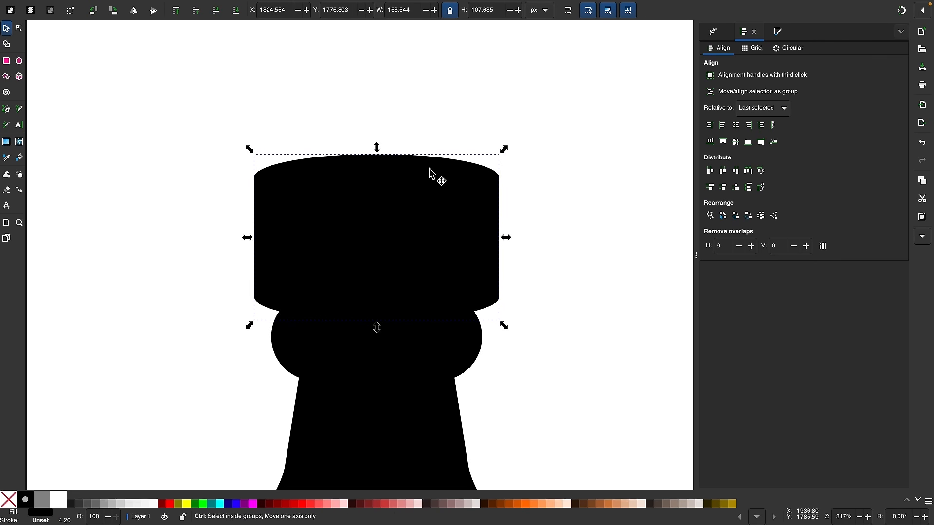
{"action": "left_click_drag", "start_coordinate": [428, 167], "coordinate": [430, 200]}
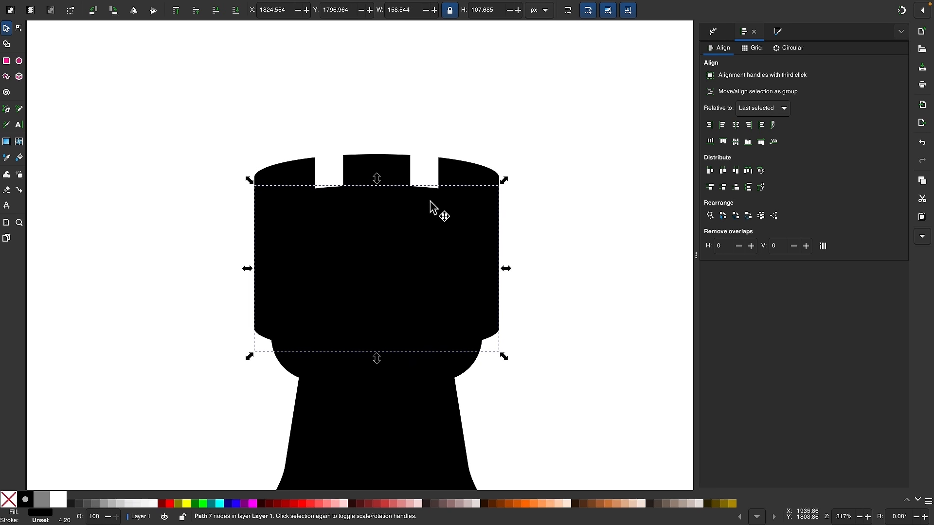
- Subtract the lowered head copy from the united white rectangles with Difference to curve their lower ends
{"action": "left_click", "coordinate": [436, 132], "text": "shift"}
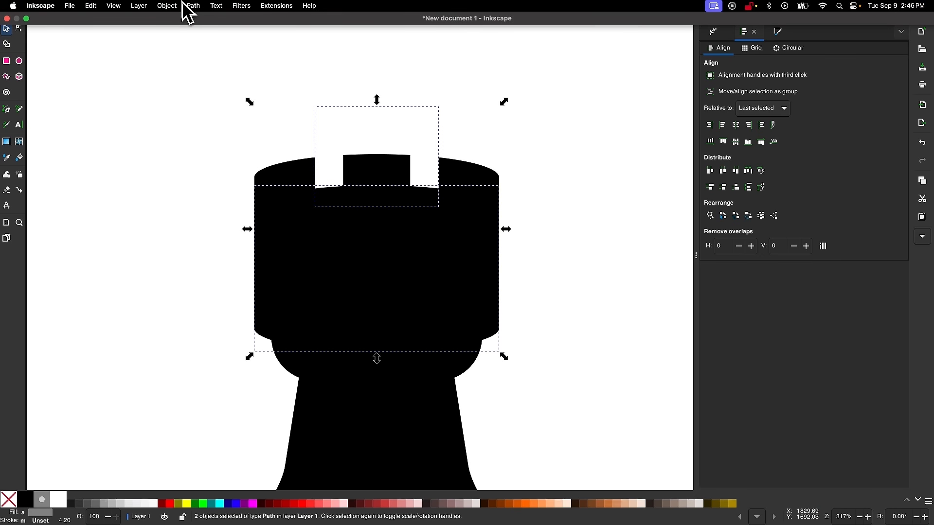
{"action": "left_click", "coordinate": [194, 6]}
{"action": "left_click", "coordinate": [208, 69]}
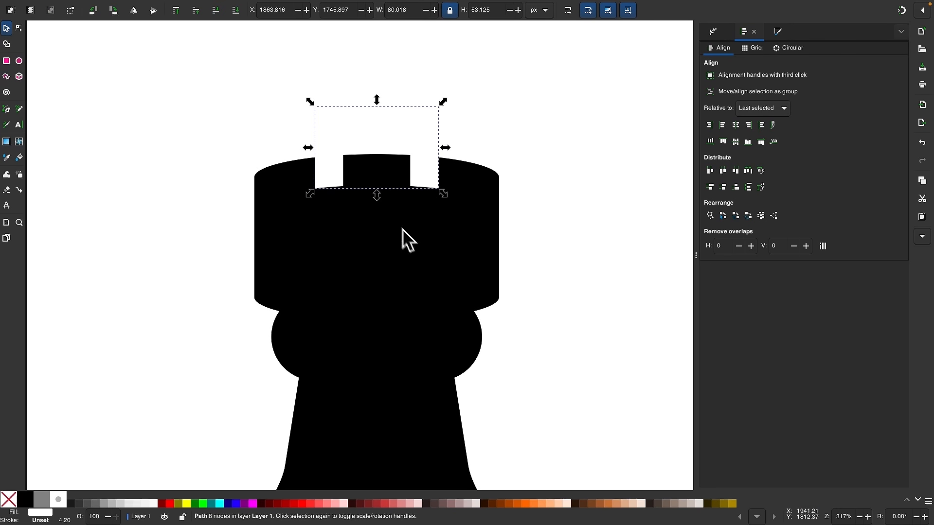
- Cut the white notch shape out of the rook's head block with a Difference operation
{"action": "left_click", "coordinate": [477, 194], "text": "shift"}
{"action": "scroll", "coordinate": [477, 194], "scroll_direction": "down", "scroll_amount": 2, "text": "ctrl"}
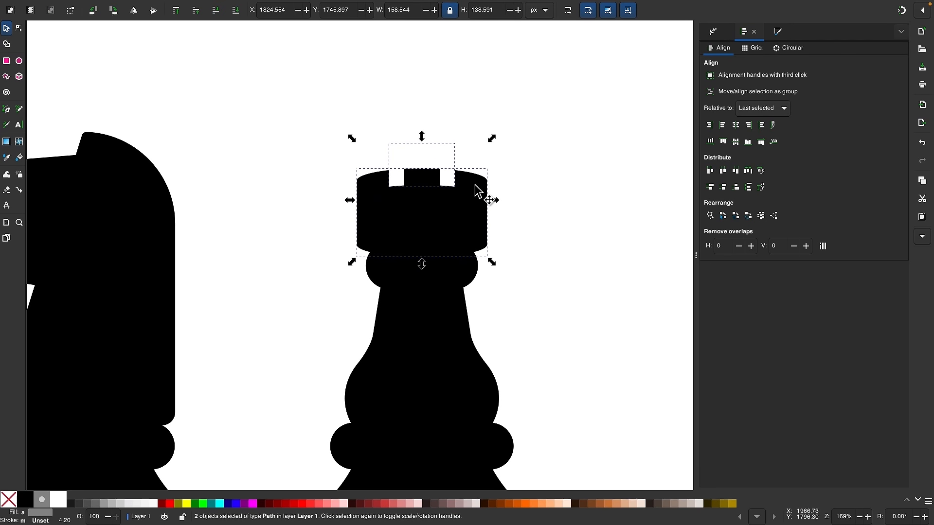
{"action": "left_click", "coordinate": [193, 6]}
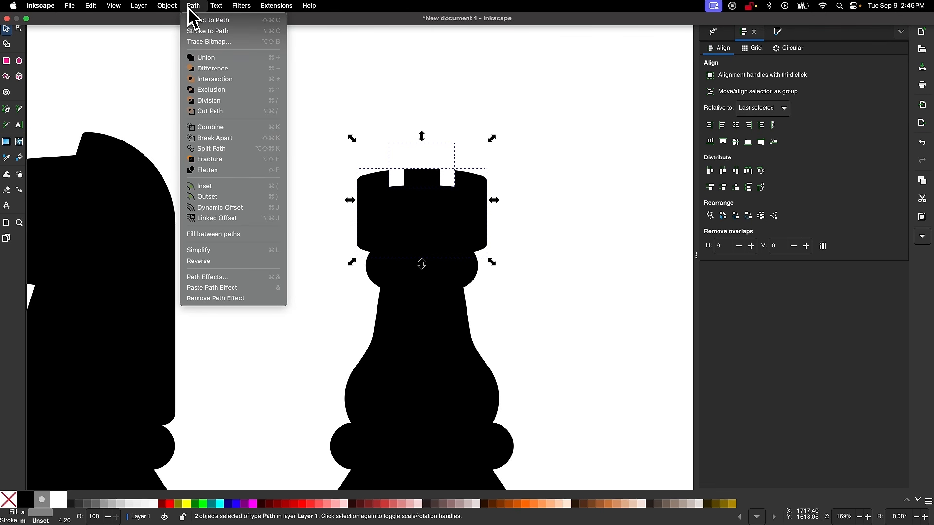
{"action": "left_click", "coordinate": [213, 68]}
{"action": "scroll", "coordinate": [486, 234], "scroll_direction": "down", "scroll_amount": 2}
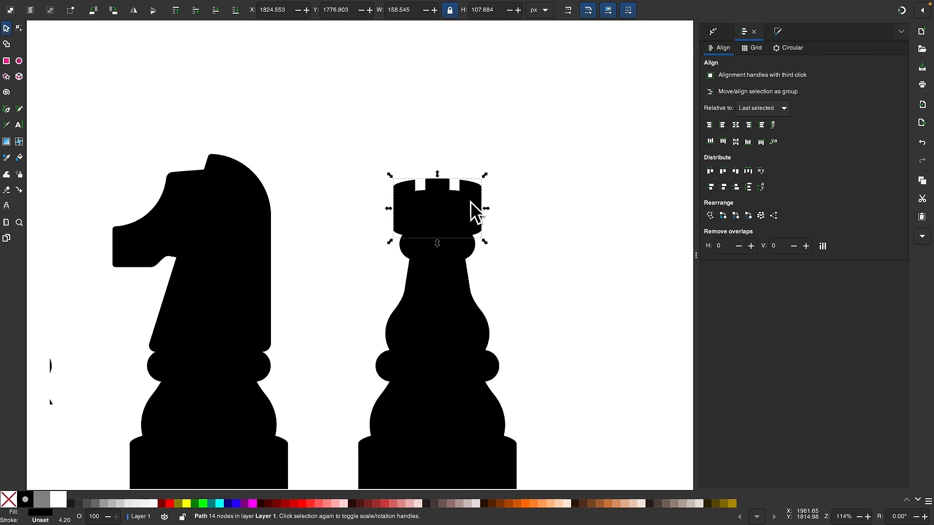
{"action": "scroll", "coordinate": [542, 235], "scroll_direction": "down", "scroll_amount": 1}
{"action": "left_click", "coordinate": [550, 237]}
{"action": "scroll", "coordinate": [553, 238], "scroll_direction": "down", "scroll_amount": 1}
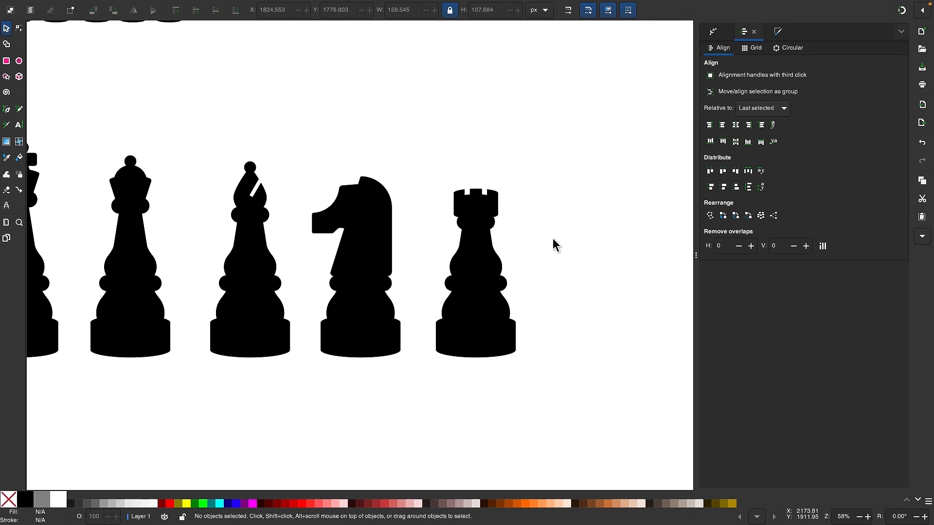
- Lower all the upper nodes of the rook's head, including the notches, by about 10 px, making it about 98 px tall
{"action": "scroll", "coordinate": [498, 174], "scroll_direction": "up", "scroll_amount": 2}
{"action": "scroll", "coordinate": [497, 174], "scroll_direction": "down", "scroll_amount": 2}
{"action": "scroll", "coordinate": [497, 174], "scroll_direction": "up", "scroll_amount": 3}
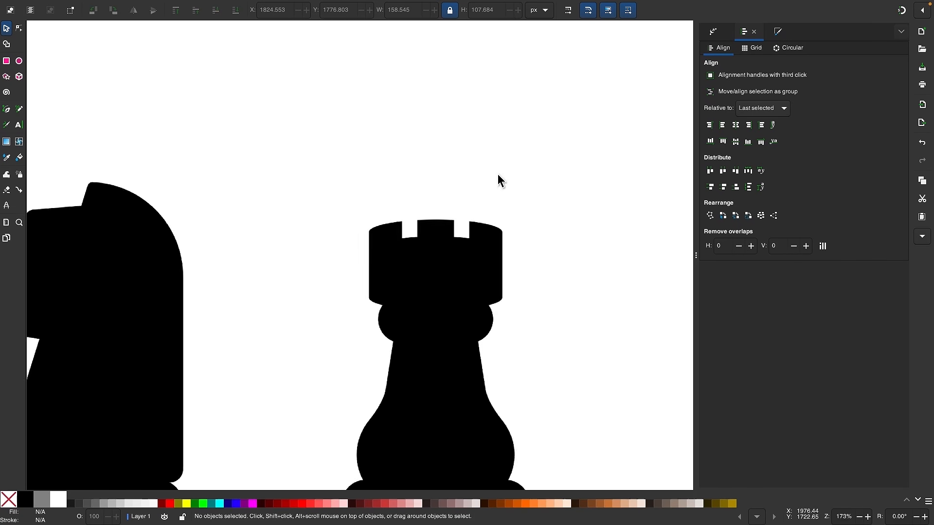
{"action": "scroll", "coordinate": [469, 254], "scroll_direction": "up", "scroll_amount": 2}
{"action": "double_click", "coordinate": [396, 266]}
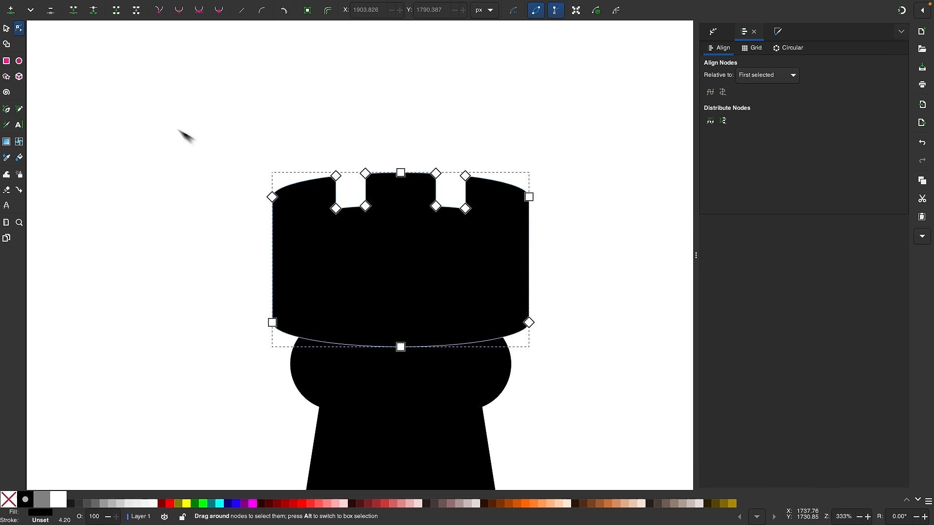
{"action": "left_click_drag", "start_coordinate": [132, 98], "coordinate": [599, 220]}
{"action": "left_click_drag", "start_coordinate": [530, 198], "coordinate": [531, 214]}
{"action": "key", "text": "s"}
{"action": "scroll", "coordinate": [533, 218], "scroll_direction": "down", "scroll_amount": 3}
{"action": "left_click", "coordinate": [583, 284]}
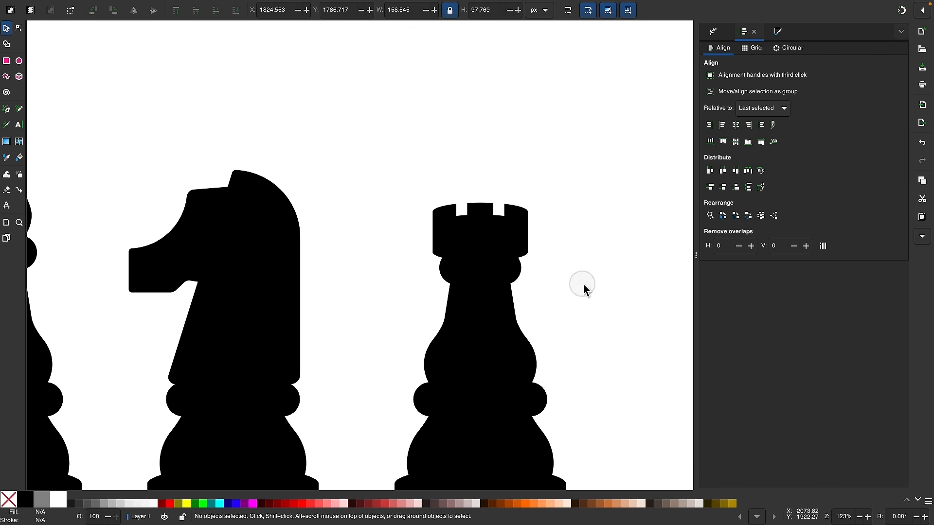
- Round the four upper notch corners of the rook's head slightly with the Corners effect and convert the result to a path
{"action": "scroll", "coordinate": [501, 238], "scroll_direction": "up", "scroll_amount": 4}
{"action": "scroll", "coordinate": [467, 158], "scroll_direction": "up", "scroll_amount": 1}
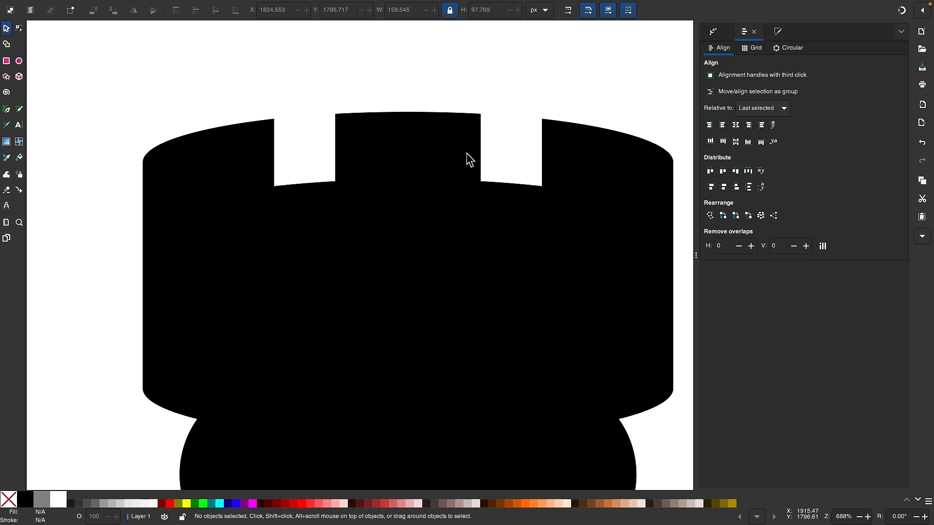
{"action": "key", "text": "n"}
{"action": "left_click", "coordinate": [408, 213]}
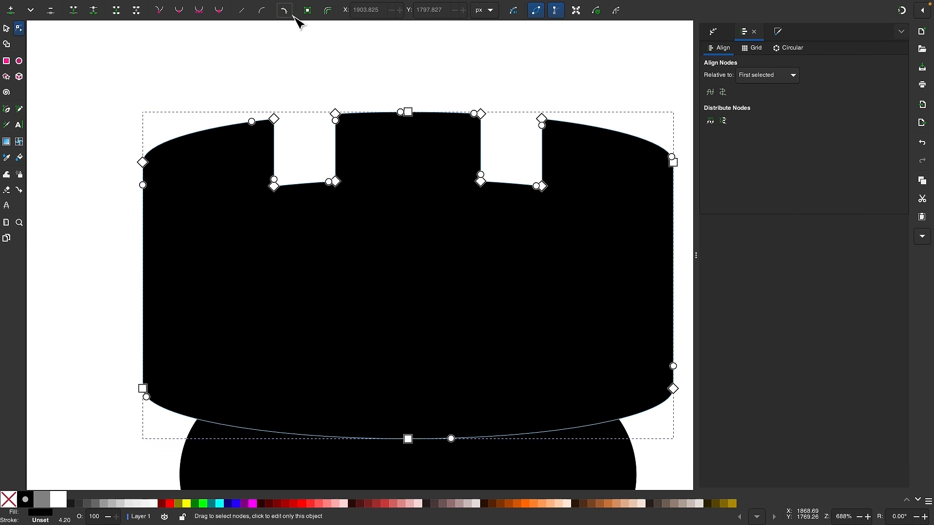
{"action": "left_click_drag", "start_coordinate": [261, 80], "coordinate": [318, 116]}
{"action": "left_click_drag", "start_coordinate": [362, 154], "coordinate": [363, 154]}
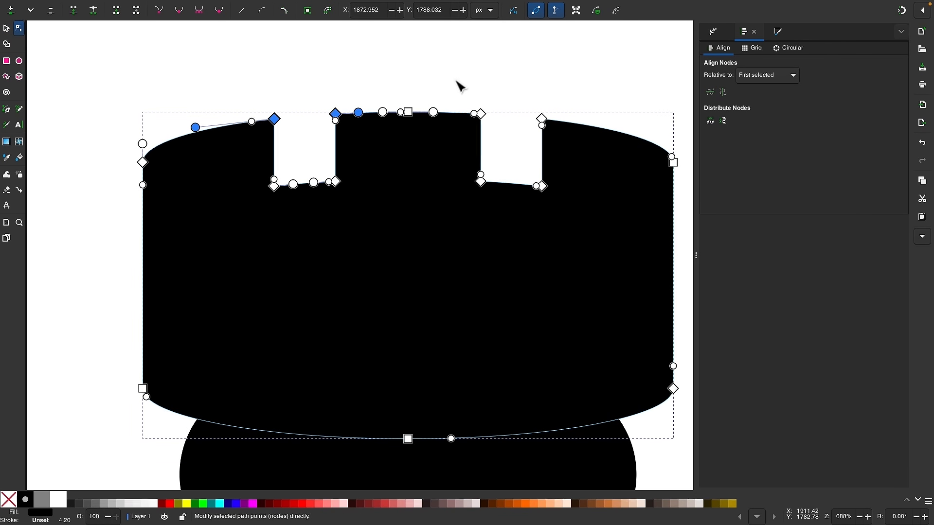
{"action": "left_click_drag", "start_coordinate": [451, 81], "coordinate": [500, 119]}
{"action": "left_click_drag", "start_coordinate": [551, 145], "coordinate": [552, 146]}
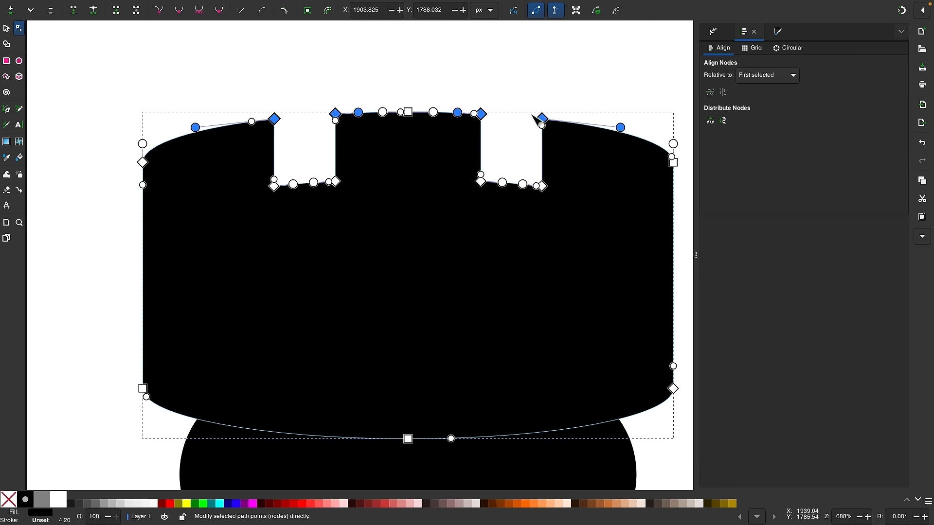
{"action": "scroll", "coordinate": [525, 112], "scroll_direction": "up", "scroll_amount": 2}
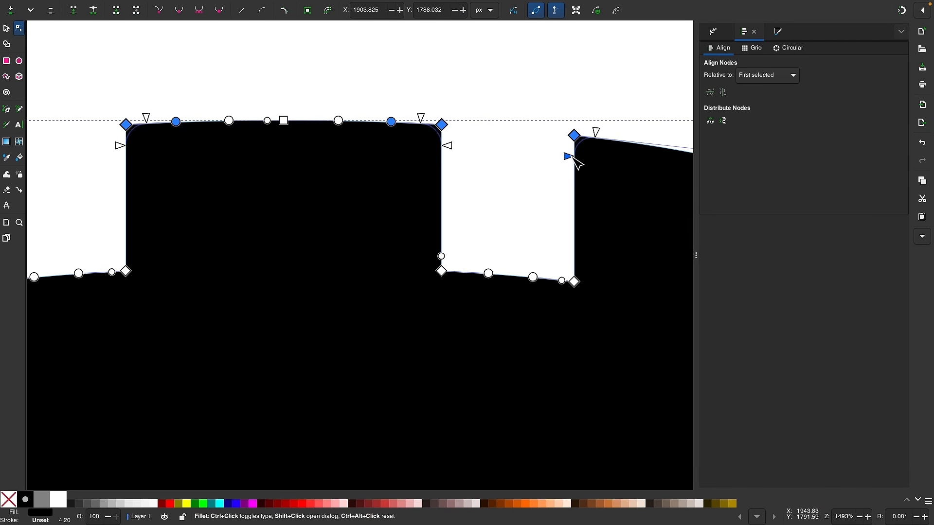
{"action": "scroll", "coordinate": [437, 83], "scroll_direction": "down", "scroll_amount": 3}
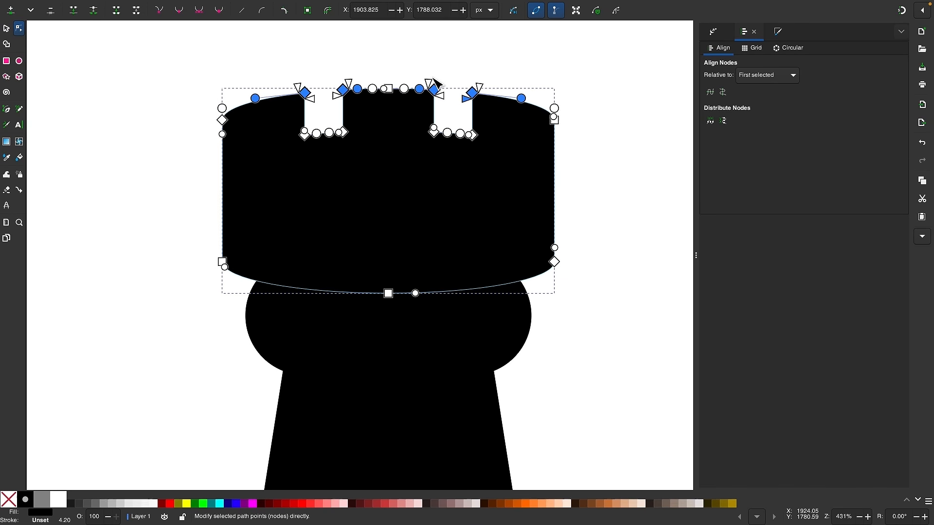
{"action": "left_click", "coordinate": [307, 12]}
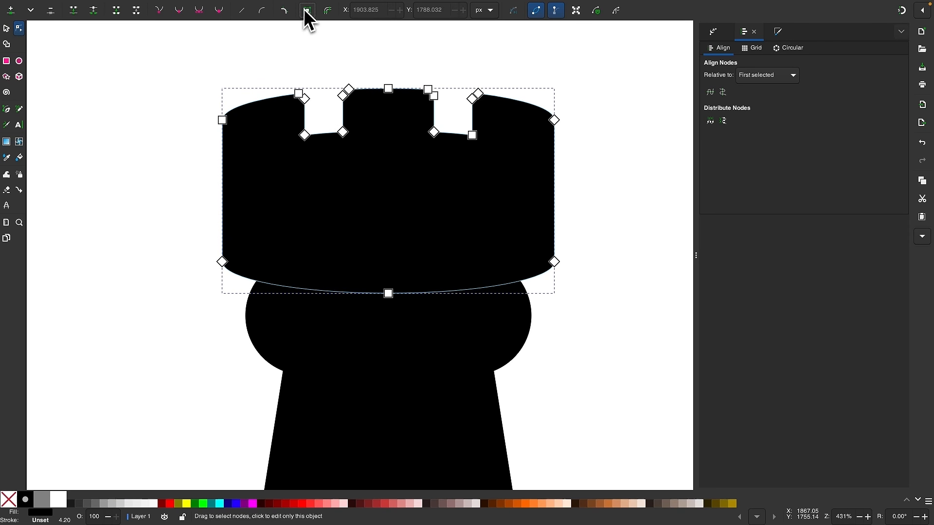
- Examine the finished rook beside the other large pieces and compare them with the small reference set above
{"action": "left_click", "coordinate": [6, 28]}
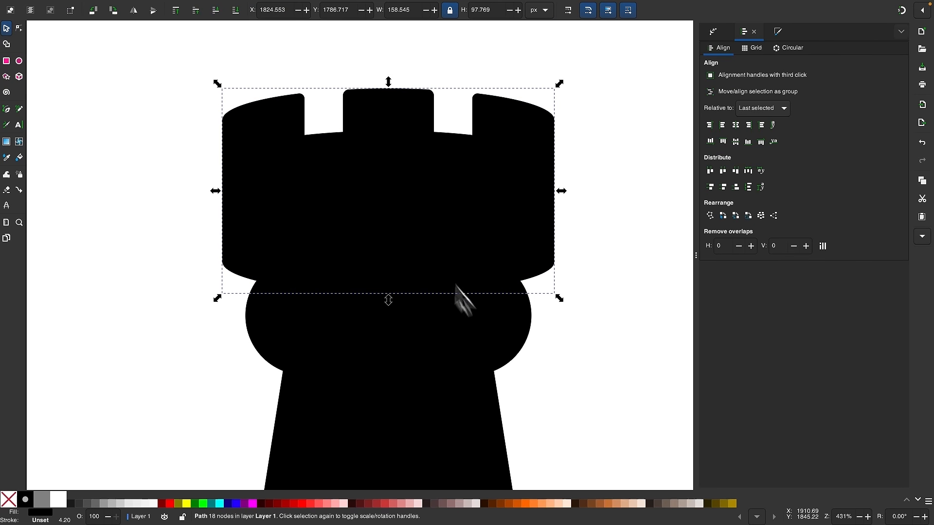
{"action": "scroll", "coordinate": [437, 249], "scroll_direction": "down", "scroll_amount": 3}
{"action": "scroll", "coordinate": [490, 298], "scroll_direction": "down", "scroll_amount": 5}
{"action": "left_click", "coordinate": [489, 298]}
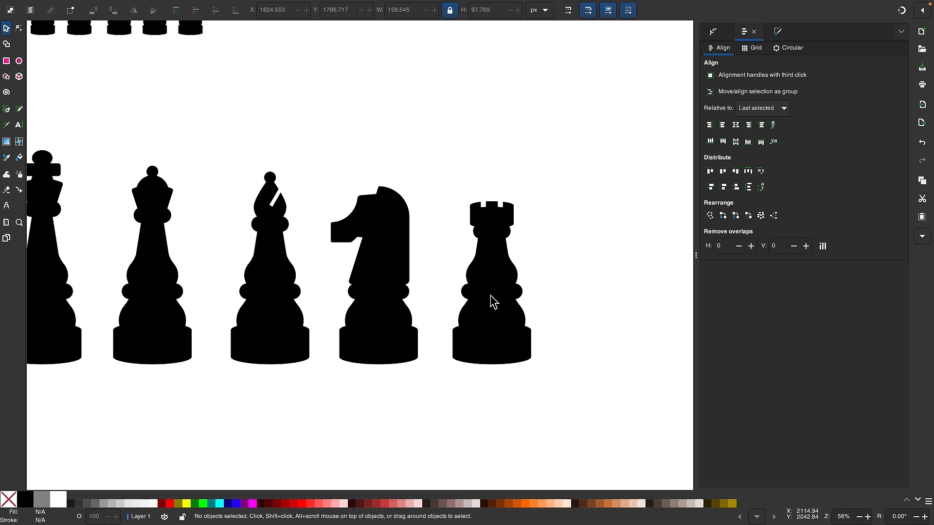
{"action": "scroll", "coordinate": [375, 192], "scroll_direction": "up", "scroll_amount": 3}
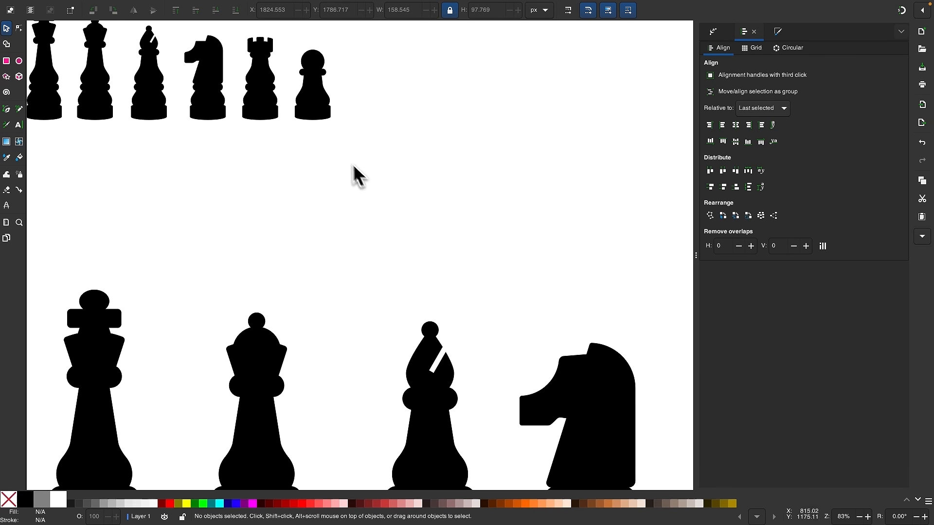
{"action": "scroll", "coordinate": [393, 240], "scroll_direction": "down", "scroll_amount": 10}
{"action": "scroll", "coordinate": [392, 241], "scroll_direction": "right", "scroll_amount": 10}
{"action": "scroll", "coordinate": [393, 240], "scroll_direction": "down", "scroll_amount": 1}
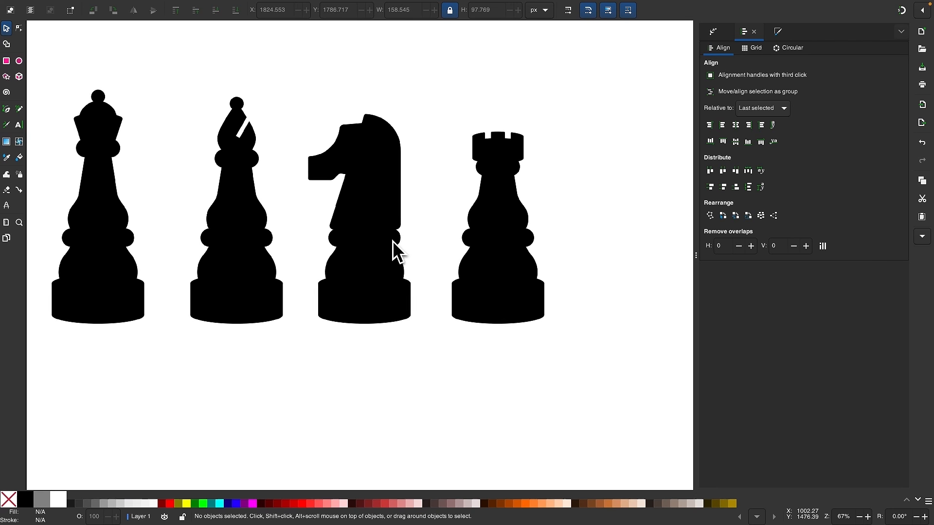
- Duplicate the whole rook and place the copy about 439 px to the right, level with the original
{"action": "scroll", "coordinate": [392, 241], "scroll_direction": "right", "scroll_amount": 5}
{"action": "left_click_drag", "start_coordinate": [500, 343], "coordinate": [313, 56]}
{"action": "scroll", "coordinate": [440, 161], "scroll_direction": "down", "scroll_amount": 1}
{"action": "scroll", "coordinate": [440, 160], "scroll_direction": "right", "scroll_amount": 1}
{"action": "key", "text": "ctrl+d"}
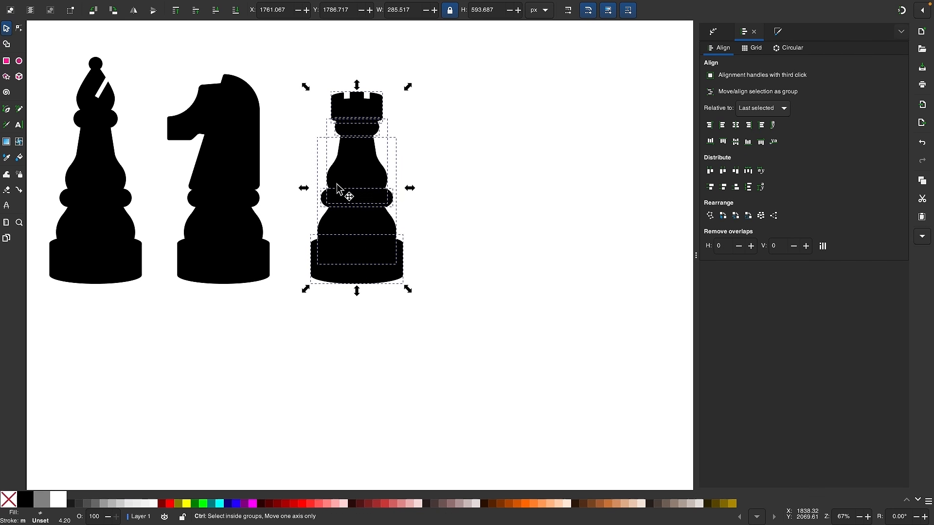
{"action": "left_click_drag", "start_coordinate": [336, 189], "coordinate": [483, 196]}
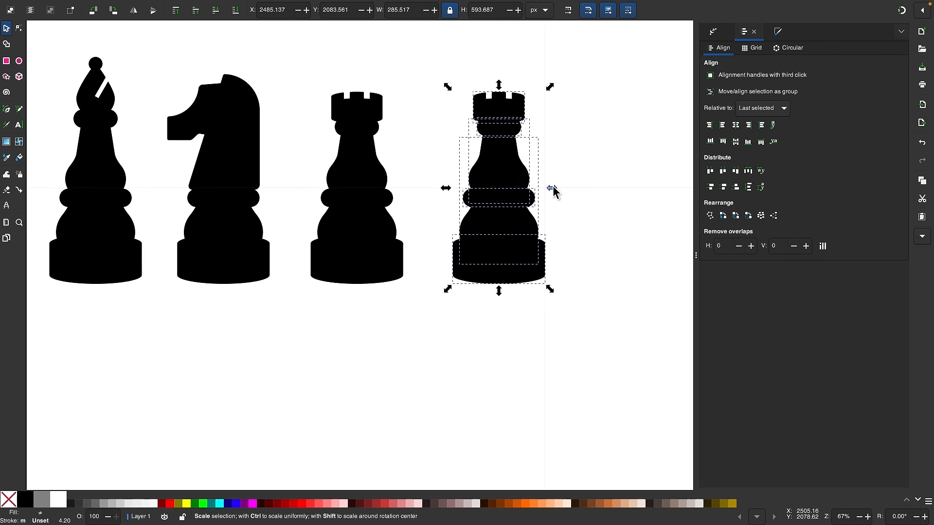
{"action": "left_click", "coordinate": [586, 140]}
- Delete the notched head, the ring below it and the upper bulging body part from the rook copy
{"action": "key", "text": "1"}
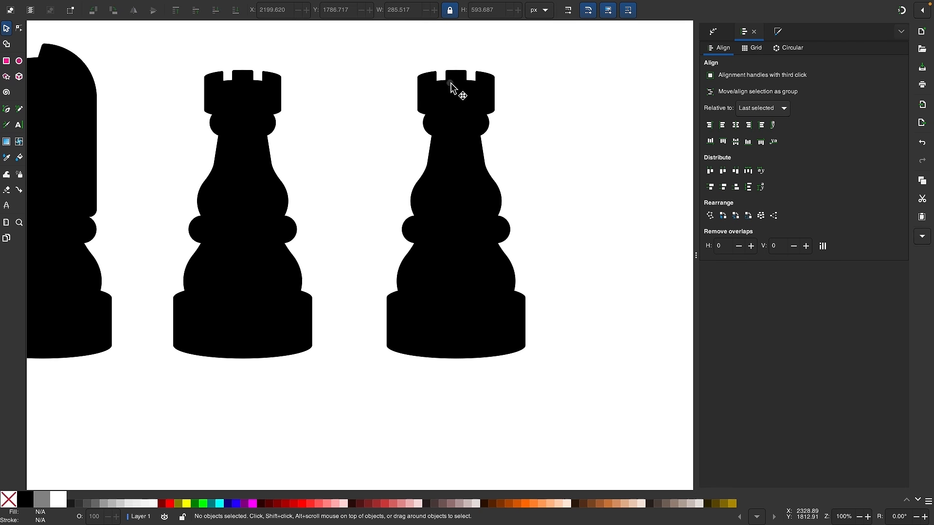
{"action": "left_click", "coordinate": [453, 89]}
{"action": "key", "text": "Delete"}
{"action": "left_click", "coordinate": [475, 120]}
{"action": "key", "text": "Delete"}
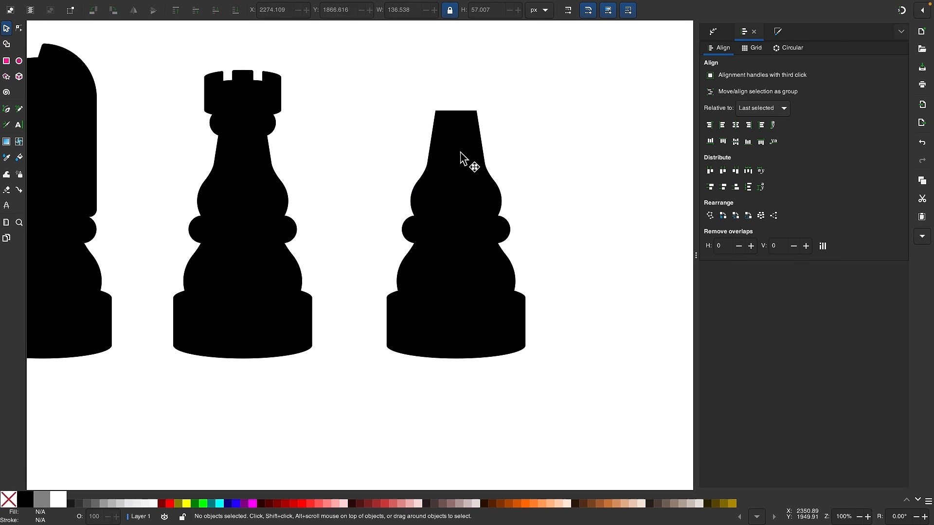
{"action": "left_click", "coordinate": [462, 160]}
{"action": "key", "text": "Delete"}
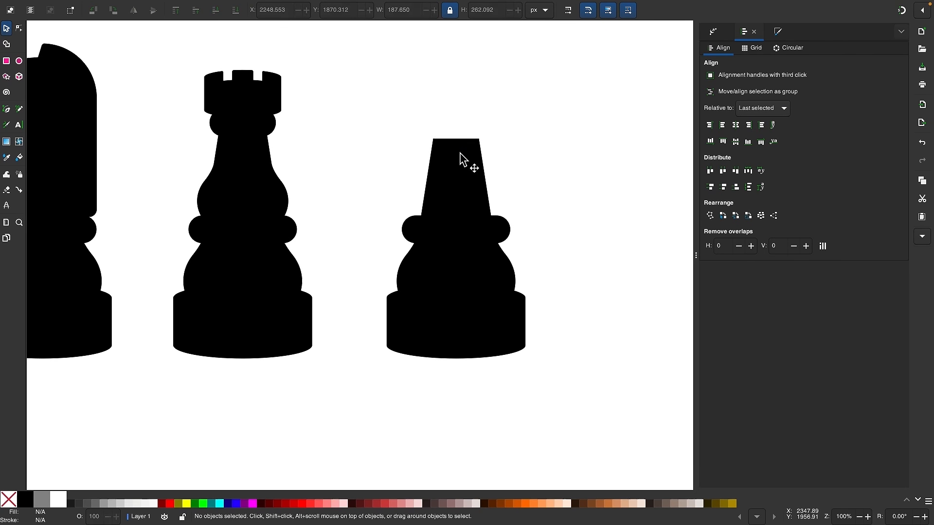
- Raise the copy's remaining rounded ring straight up by about 64 px onto the neck
{"action": "left_click", "coordinate": [476, 230]}
{"action": "left_click_drag", "start_coordinate": [476, 231], "coordinate": [476, 198]}
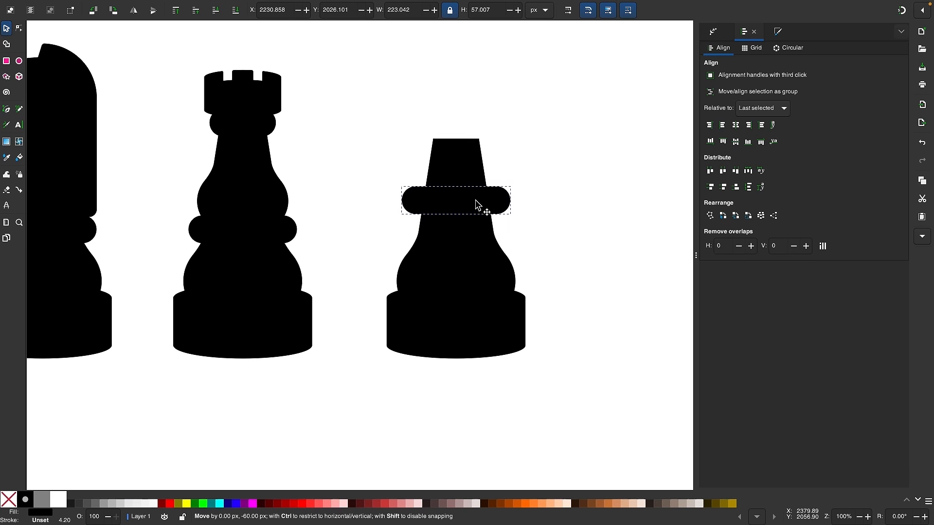
{"action": "left_click", "coordinate": [542, 188]}
- Draw a black circle about 160 px across and centre it above the ring as the pawn's head
{"action": "scroll", "coordinate": [476, 201], "scroll_direction": "up", "scroll_amount": 2, "text": "ctrl"}
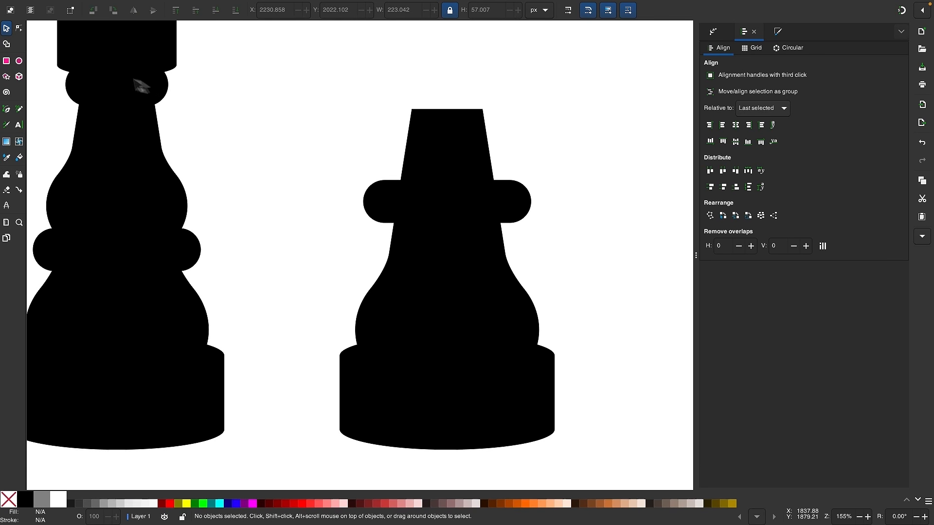
{"action": "left_click", "coordinate": [19, 61]}
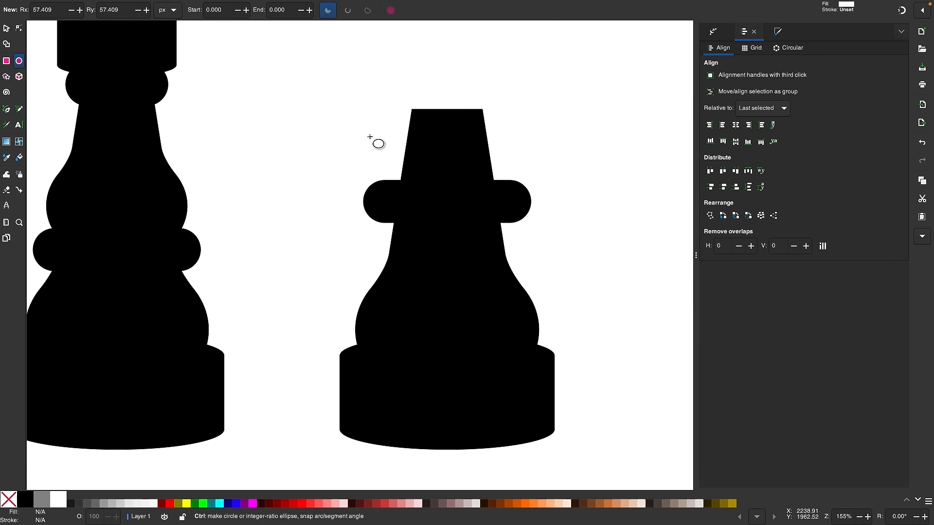
{"action": "left_click_drag", "start_coordinate": [371, 139], "coordinate": [429, 204]}
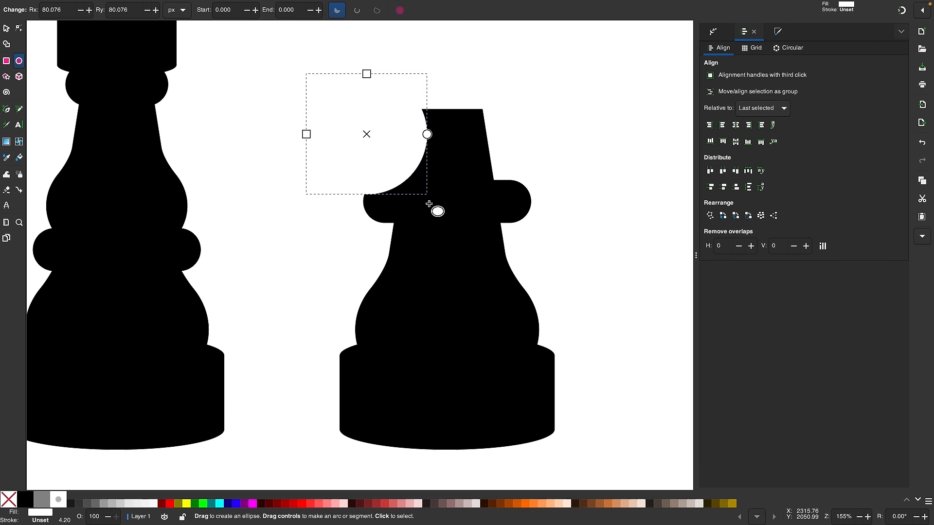
{"action": "left_click", "coordinate": [27, 498]}
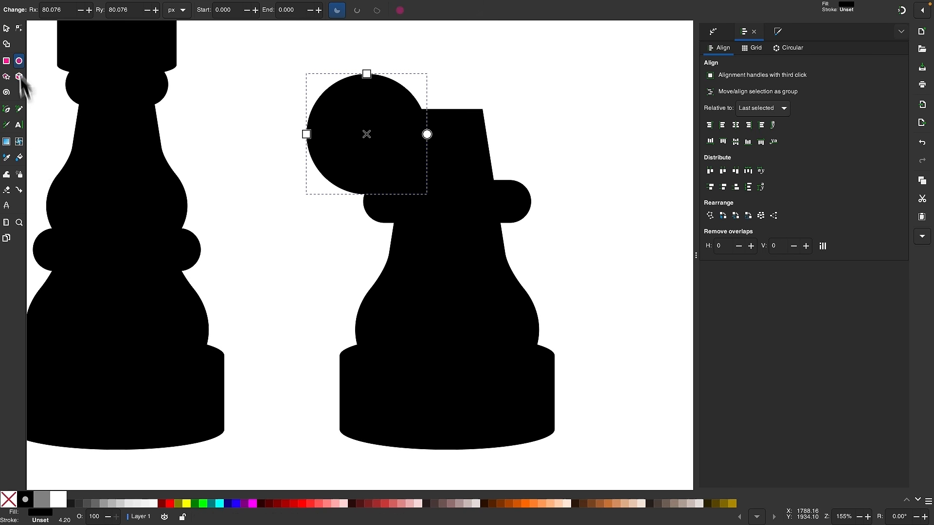
{"action": "left_click", "coordinate": [6, 28]}
{"action": "left_click_drag", "start_coordinate": [371, 145], "coordinate": [453, 156]}
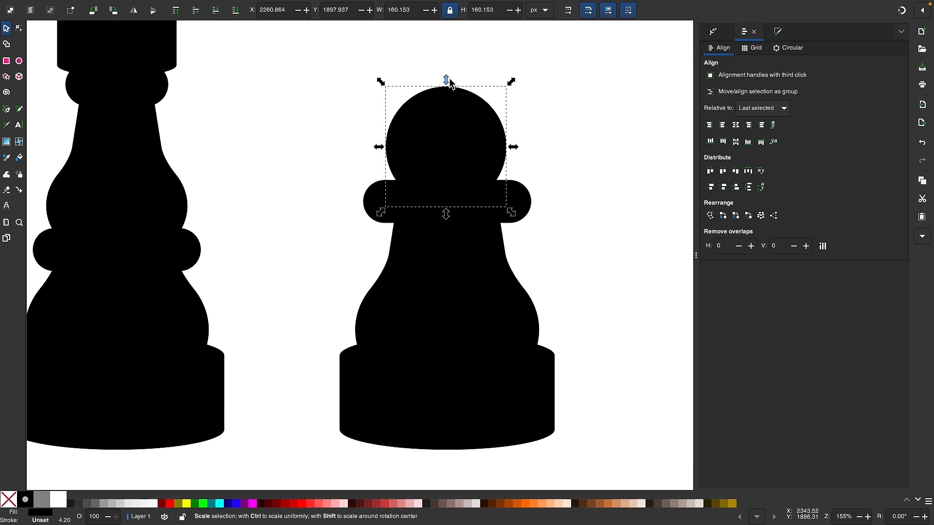
- Enlarge the pawn's head circle to about 176 px and reposition it against the ring, raising the ring about 19 px
{"action": "left_click_drag", "start_coordinate": [450, 81], "coordinate": [446, 68]}
{"action": "left_click_drag", "start_coordinate": [463, 108], "coordinate": [461, 101]}
{"action": "left_click_drag", "start_coordinate": [515, 202], "coordinate": [503, 186]}
{"action": "left_click", "coordinate": [496, 121]}
{"action": "scroll", "coordinate": [496, 119], "scroll_direction": "down", "scroll_amount": 2}
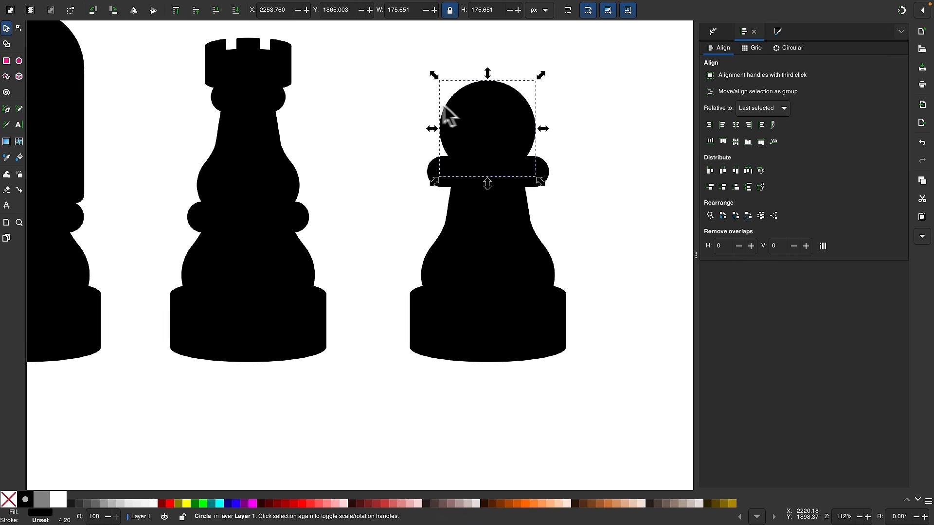
{"action": "scroll", "coordinate": [516, 125], "scroll_direction": "up", "scroll_amount": 1}
{"action": "left_click_drag", "start_coordinate": [517, 119], "coordinate": [517, 124]}
- Convert the pawn's ring to a path and move both groups of end nodes inward, making it about 205 px wide
{"action": "left_click", "coordinate": [552, 187]}
{"action": "scroll", "coordinate": [552, 187], "scroll_direction": "up", "scroll_amount": 1}
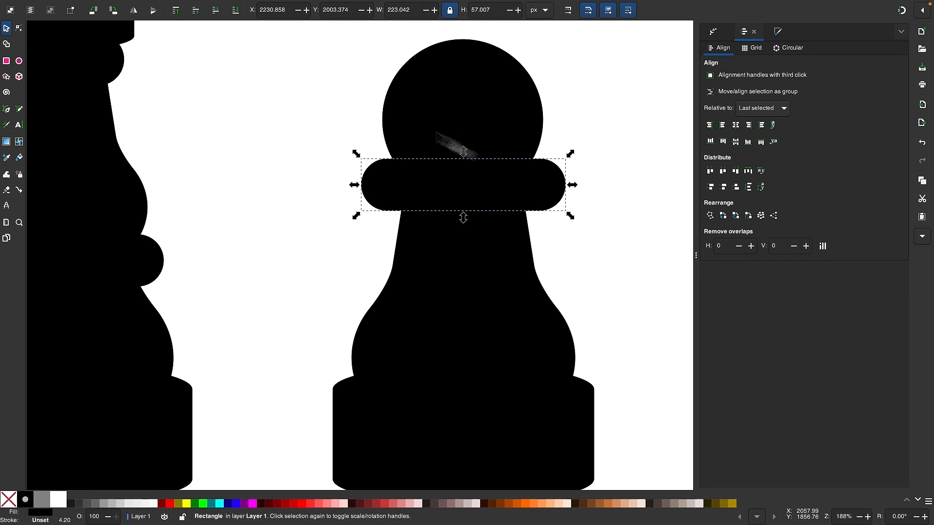
{"action": "left_click", "coordinate": [19, 28]}
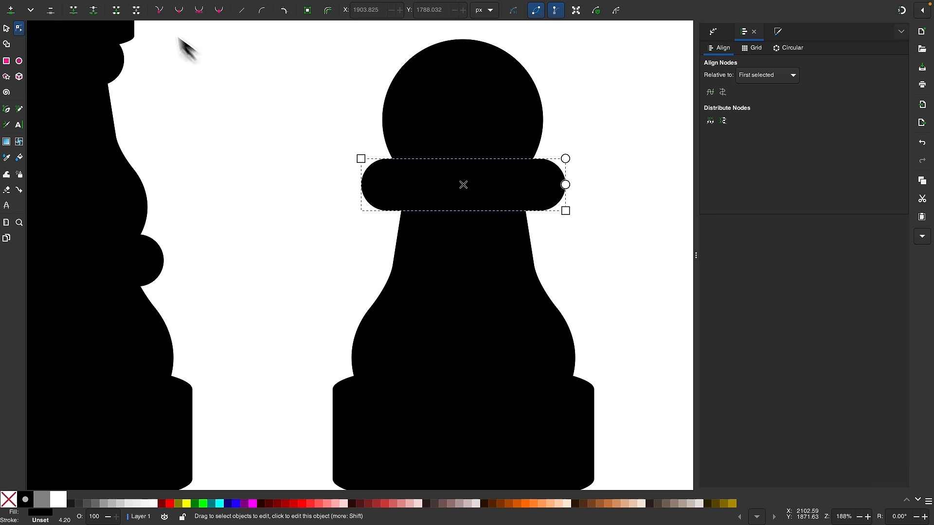
{"action": "left_click", "coordinate": [308, 10]}
{"action": "left_click_drag", "start_coordinate": [459, 262], "coordinate": [335, 108]}
{"action": "scroll", "coordinate": [370, 147], "scroll_direction": "up", "scroll_amount": 3}
{"action": "left_click_drag", "start_coordinate": [396, 166], "coordinate": [407, 167]}
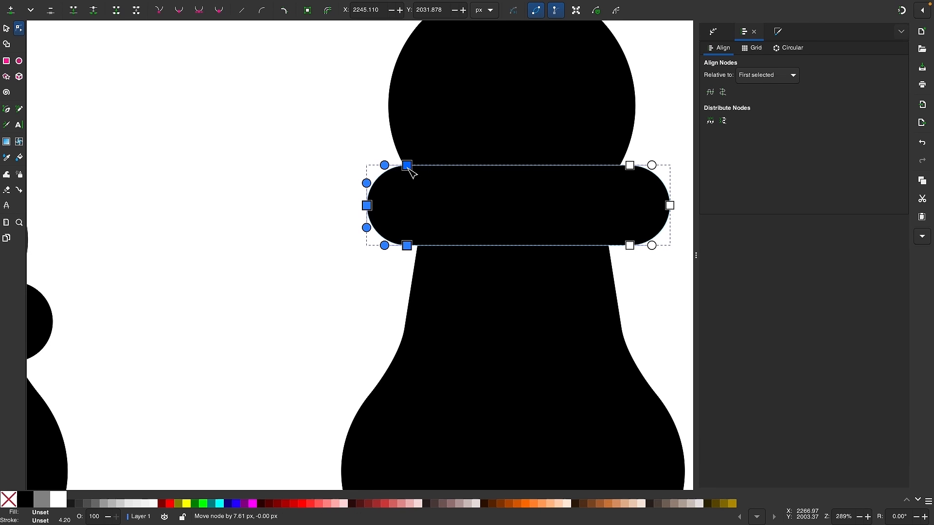
{"action": "left_click_drag", "start_coordinate": [511, 217], "coordinate": [471, 200]}
{"action": "mouse_move", "coordinate": [662, 279]}
{"action": "left_mouse_down"}
{"action": "mouse_move", "coordinate": [554, 125]}
{"action": "mouse_move", "coordinate": [579, 152]}
{"action": "left_mouse_up"}
{"action": "left_click", "coordinate": [6, 28]}
- Centre all the pawn's parts on a common vertical axis
{"action": "scroll", "coordinate": [286, 167], "scroll_direction": "down", "scroll_amount": 3, "text": "ctrl"}
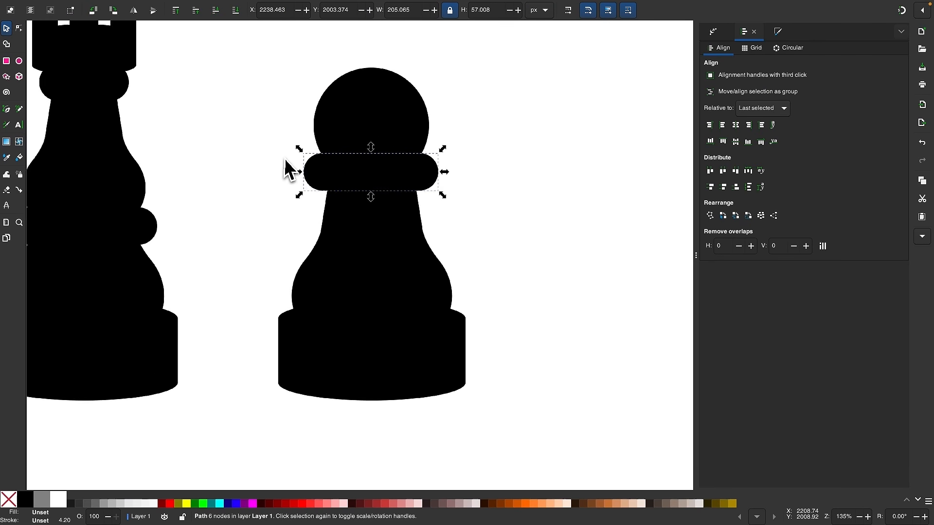
{"action": "scroll", "coordinate": [285, 166], "scroll_direction": "left", "scroll_amount": 2}
{"action": "left_click_drag", "start_coordinate": [537, 411], "coordinate": [299, 65]}
{"action": "left_click", "coordinate": [738, 125]}
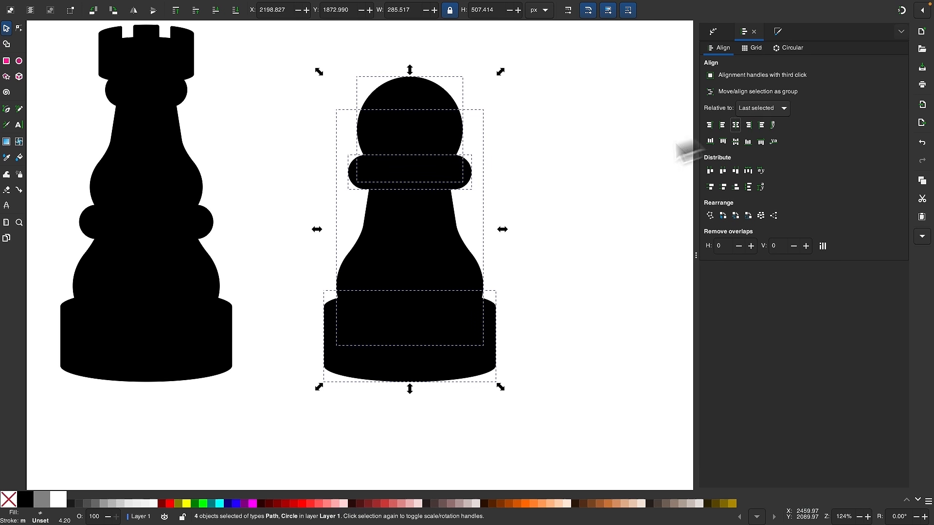
{"action": "scroll", "coordinate": [471, 225], "scroll_direction": "down", "scroll_amount": 1, "text": "ctrl"}
{"action": "scroll", "coordinate": [471, 225], "scroll_direction": "down", "scroll_amount": 1, "text": "ctrl"}
{"action": "left_click", "coordinate": [389, 308]}
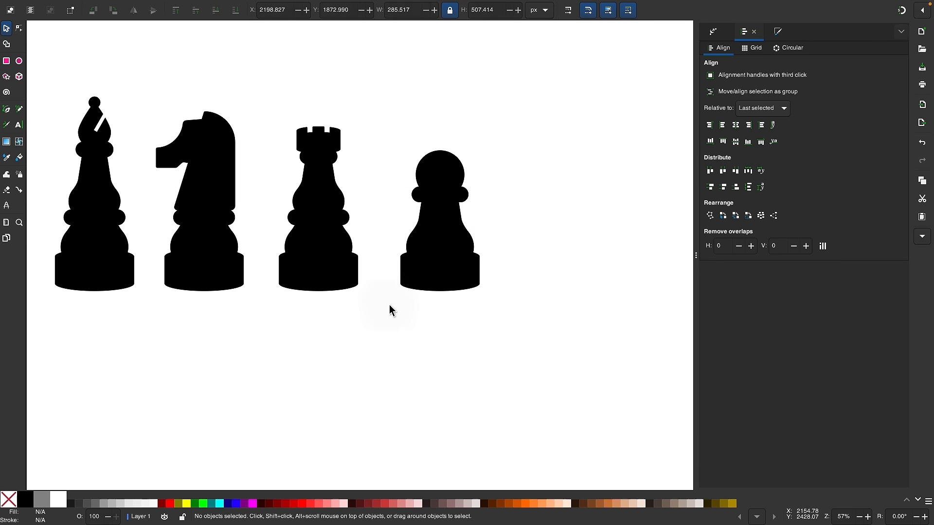
- Shrink the pawn's head circle to about 165 px across, keeping it centred with its lower edge in place
{"action": "scroll", "coordinate": [389, 308], "scroll_direction": "down", "scroll_amount": 2, "text": "ctrl"}
{"action": "scroll", "coordinate": [391, 310], "scroll_direction": "left", "scroll_amount": 2}
{"action": "scroll", "coordinate": [391, 311], "scroll_direction": "left", "scroll_amount": 2}
{"action": "scroll", "coordinate": [391, 311], "scroll_direction": "down", "scroll_amount": 1}
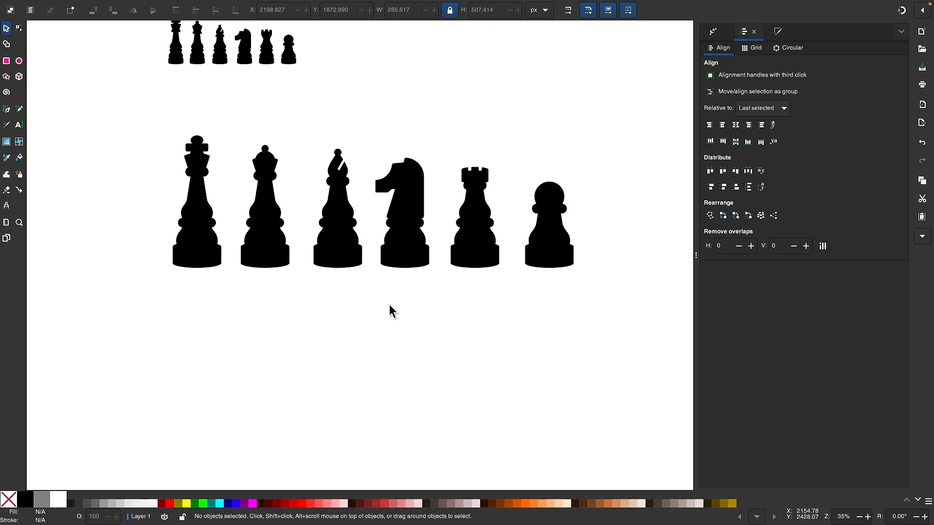
{"action": "scroll", "coordinate": [389, 304], "scroll_direction": "up", "scroll_amount": 2}
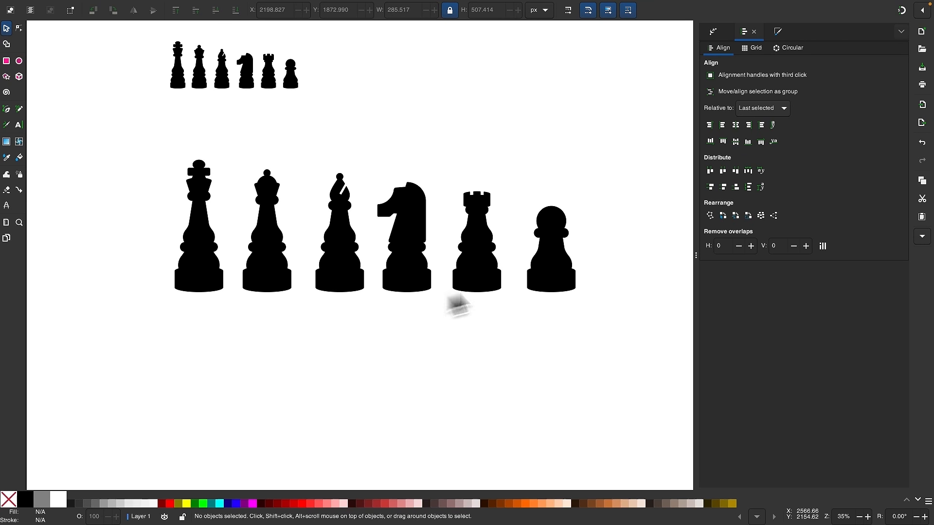
{"action": "scroll", "coordinate": [586, 270], "scroll_direction": "up", "scroll_amount": 3, "text": "ctrl"}
{"action": "left_click", "coordinate": [463, 138]}
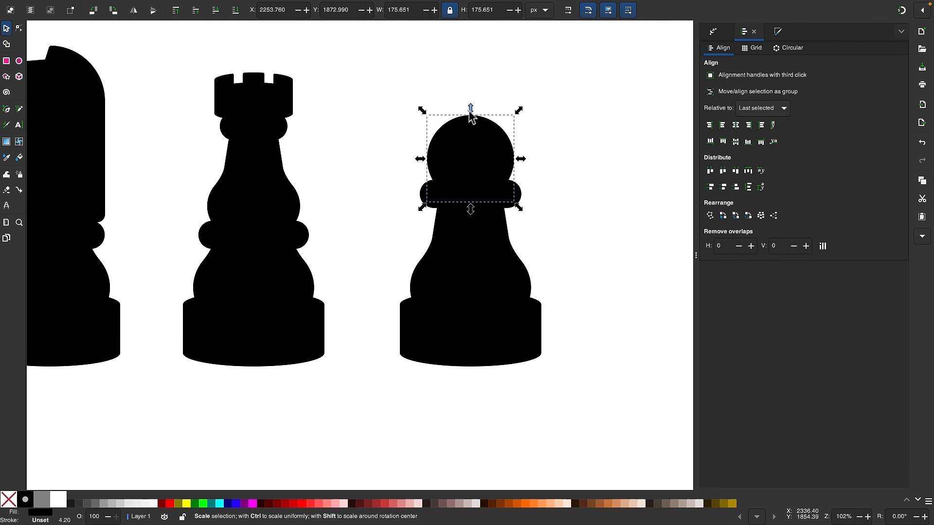
{"action": "left_click_drag", "start_coordinate": [475, 109], "coordinate": [476, 125]}
{"action": "scroll", "coordinate": [482, 189], "scroll_direction": "down", "scroll_amount": 3, "text": "ctrl"}
{"action": "scroll", "coordinate": [384, 295], "scroll_direction": "left", "scroll_amount": 3}
{"action": "scroll", "coordinate": [384, 295], "scroll_direction": "up", "scroll_amount": 2}
{"action": "left_click", "coordinate": [384, 296]}
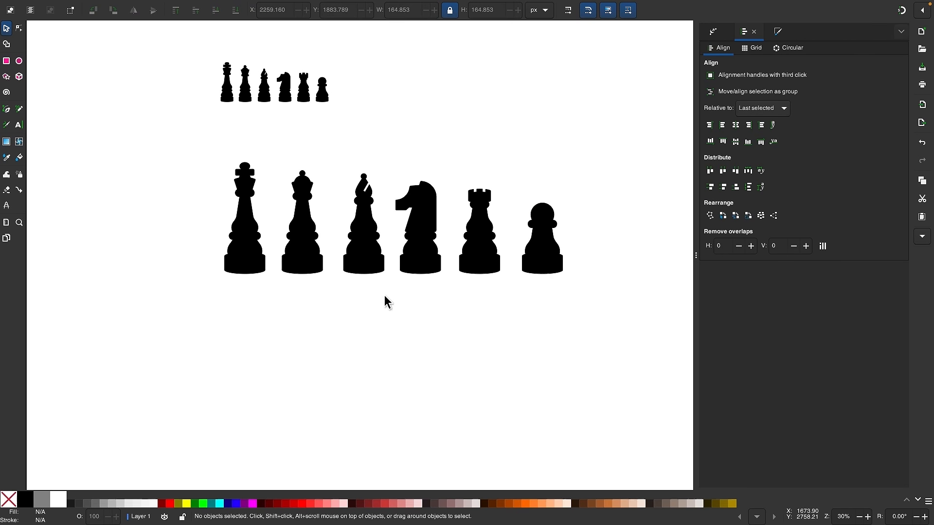
- Unite all the parts of the large king into a single path with Union
{"action": "scroll", "coordinate": [384, 296], "scroll_direction": "up", "scroll_amount": 3, "text": "ctrl"}
{"action": "scroll", "coordinate": [384, 295], "scroll_direction": "right", "scroll_amount": 2}
{"action": "scroll", "coordinate": [384, 296], "scroll_direction": "up", "scroll_amount": 1}
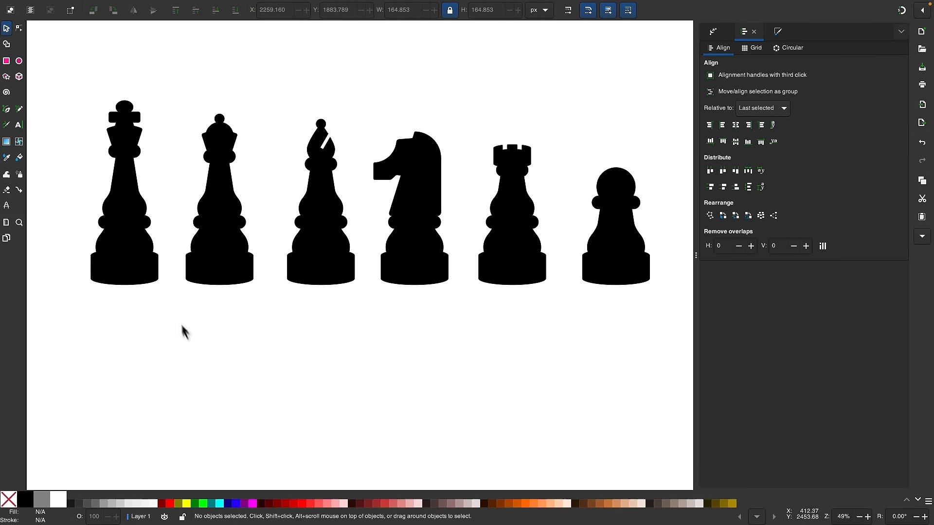
{"action": "left_click_drag", "start_coordinate": [168, 298], "coordinate": [69, 77]}
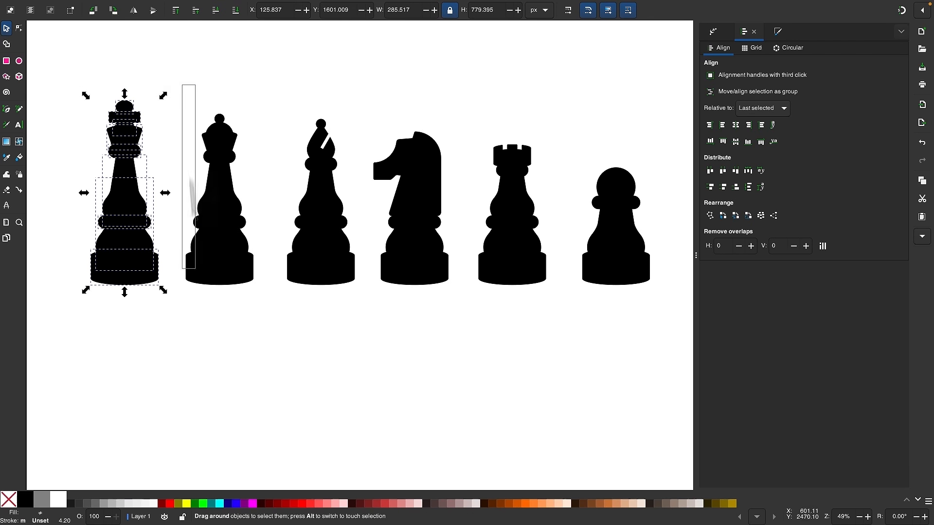
{"action": "left_click_drag", "start_coordinate": [196, 268], "coordinate": [266, 428]}
{"action": "left_click", "coordinate": [71, 124]}
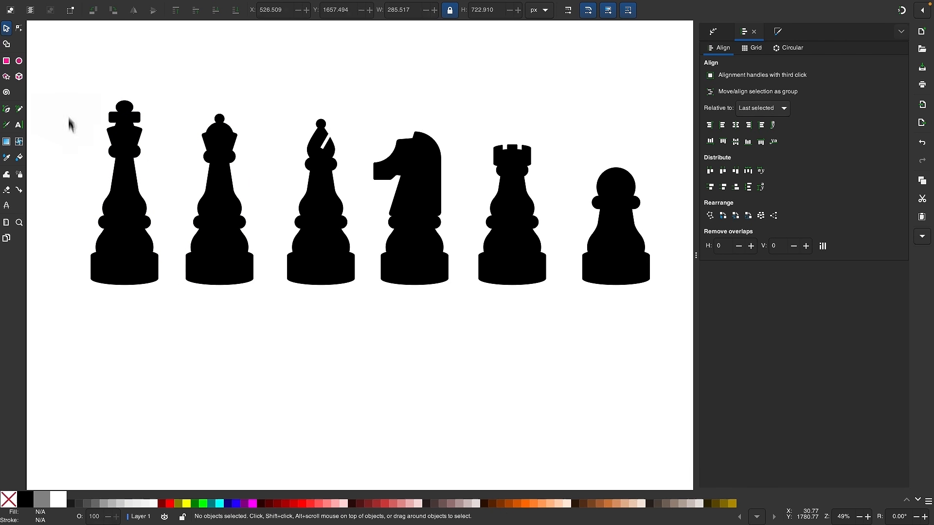
{"action": "left_click_drag", "start_coordinate": [167, 346], "coordinate": [169, 348]}
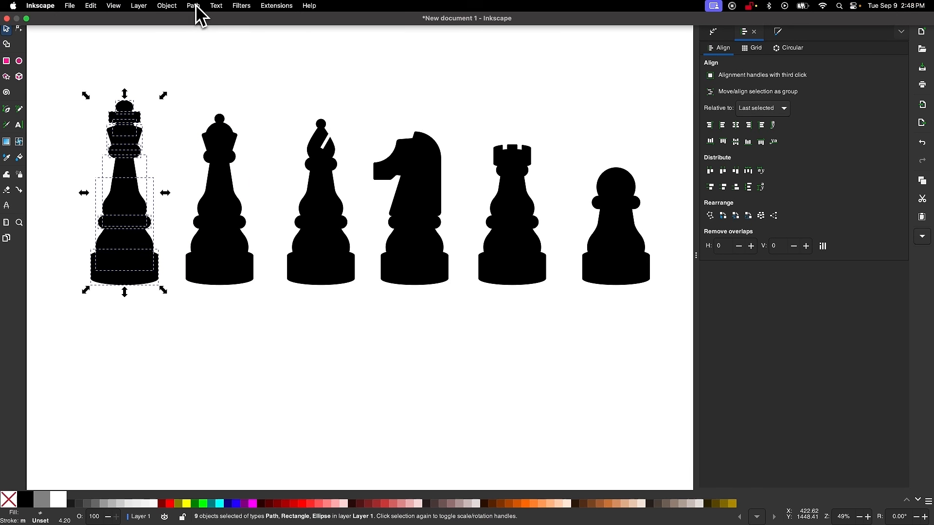
{"action": "left_click", "coordinate": [193, 6]}
{"action": "left_click", "coordinate": [206, 59]}
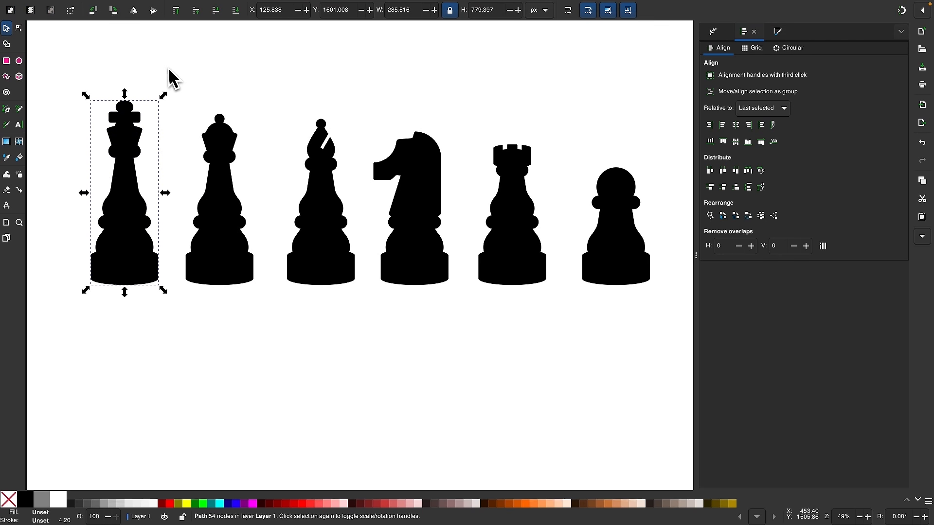
- Unite all the parts of the large queen into a single path with Union
{"action": "left_click_drag", "start_coordinate": [262, 329], "coordinate": [263, 329]}
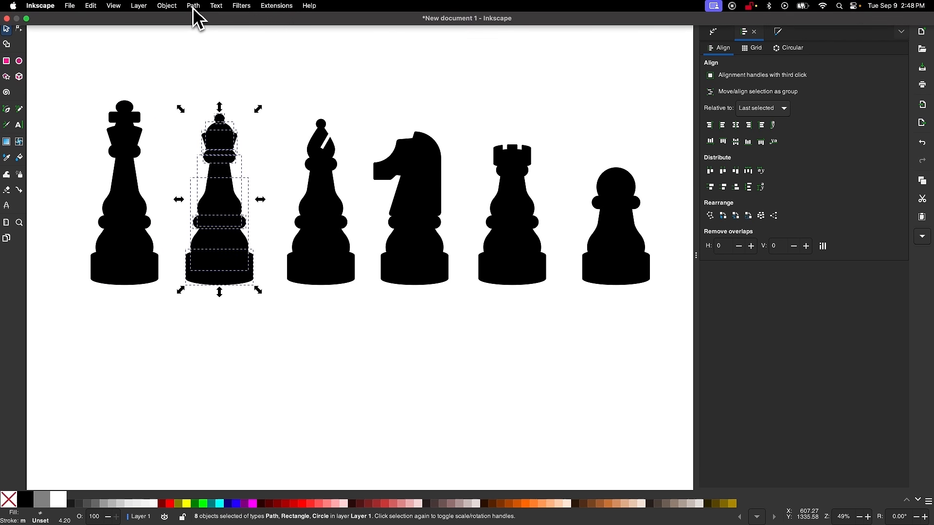
{"action": "left_click", "coordinate": [194, 6]}
{"action": "left_click", "coordinate": [205, 60]}
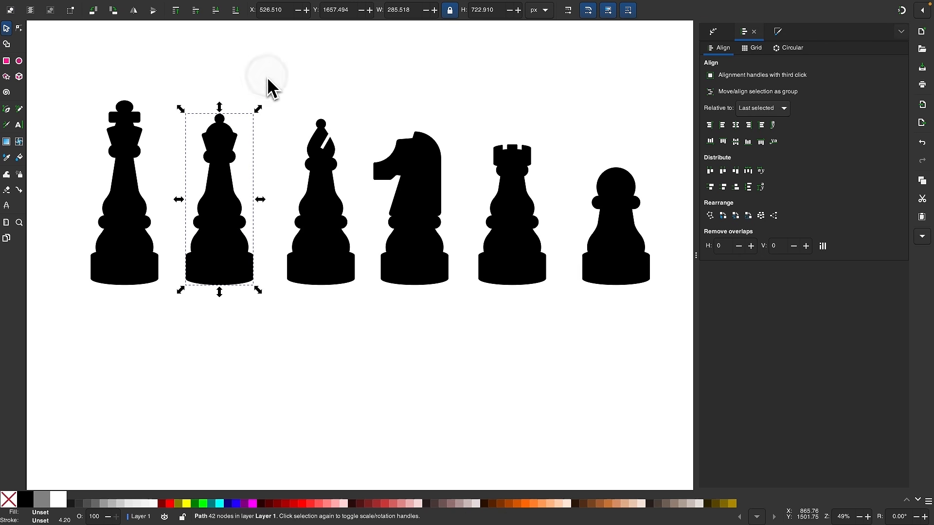
- Unite all the parts of the large bishop into a single path with Union
{"action": "left_click_drag", "start_coordinate": [267, 78], "coordinate": [365, 387]}
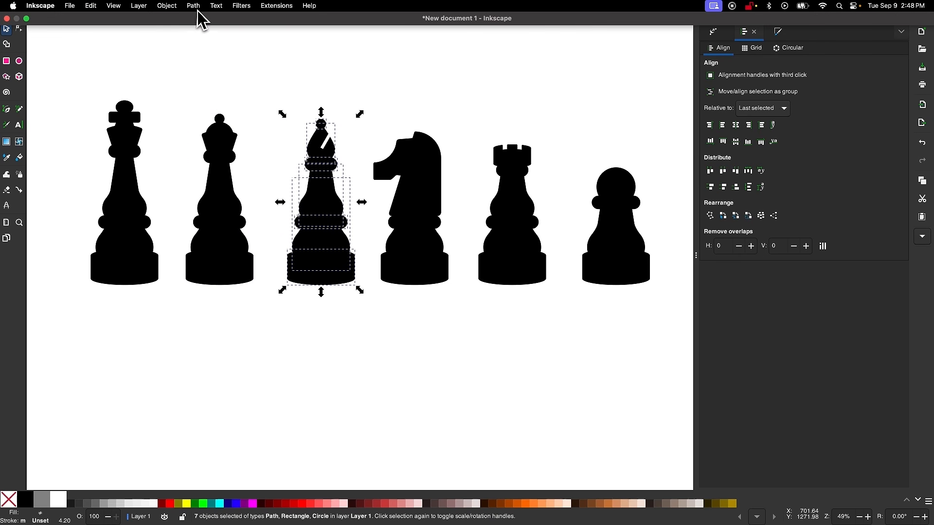
{"action": "left_click", "coordinate": [194, 6]}
{"action": "left_click", "coordinate": [206, 59]}
{"action": "scroll", "coordinate": [358, 198], "scroll_direction": "up", "scroll_amount": 4}
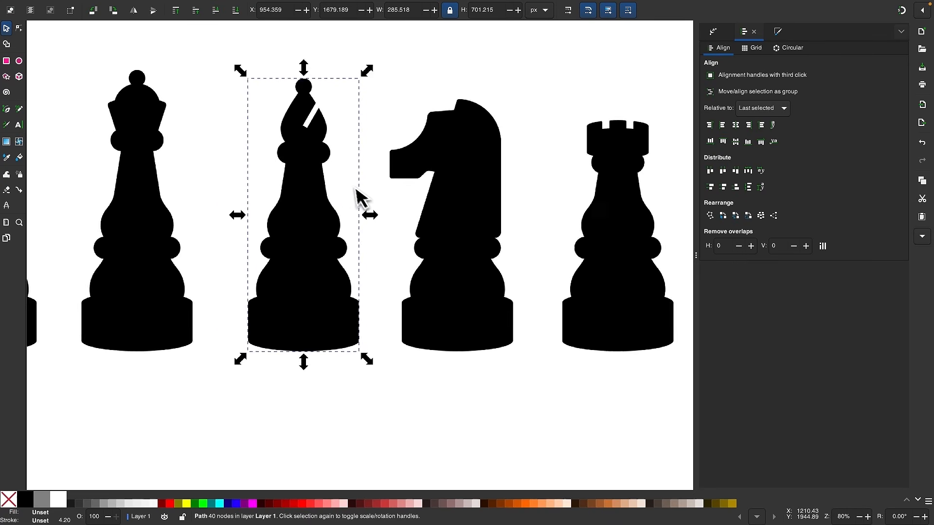
- Inspect the nodes of the united bishop path, compare it with the other pieces, and clear the selection
{"action": "left_click", "coordinate": [21, 28]}
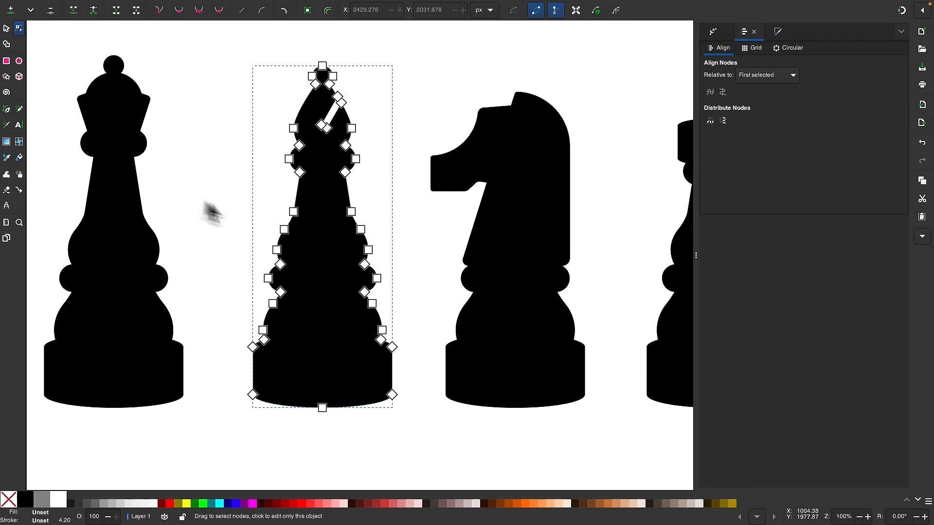
{"action": "scroll", "coordinate": [330, 254], "scroll_direction": "up", "scroll_amount": 2}
{"action": "scroll", "coordinate": [331, 255], "scroll_direction": "down", "scroll_amount": 4}
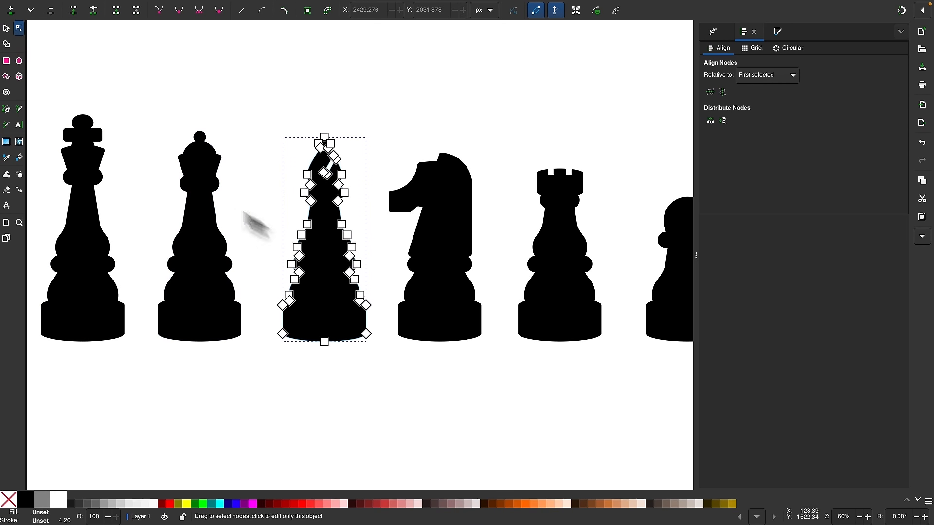
{"action": "left_click", "coordinate": [7, 29]}
{"action": "left_click", "coordinate": [397, 116]}
{"action": "scroll", "coordinate": [397, 116], "scroll_direction": "down", "scroll_amount": 2}
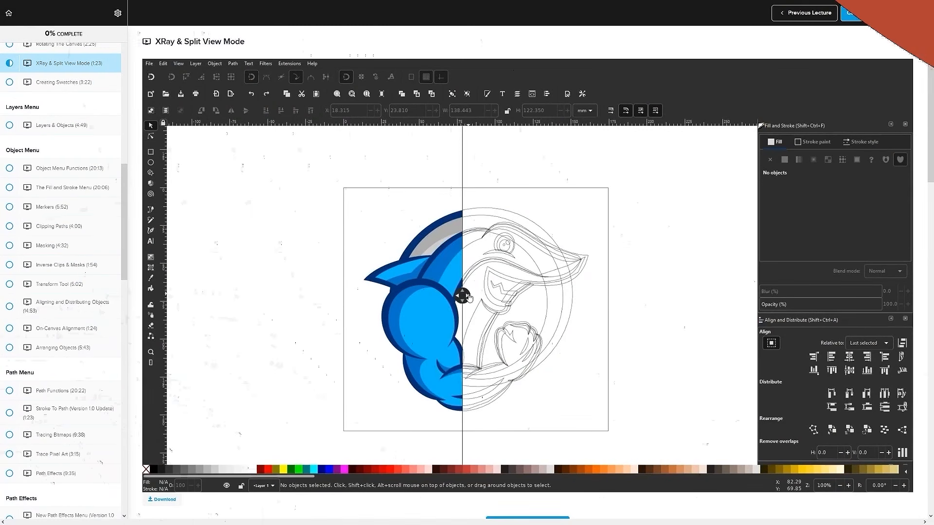
{"action": "mouse_move", "coordinate": [454, 302]}
{"action": "left_mouse_down"}
{"action": "mouse_move", "coordinate": [367, 302]}
{"action": "mouse_move", "coordinate": [504, 302]}
{"action": "mouse_move", "coordinate": [442, 302]}
{"action": "left_mouse_up"}
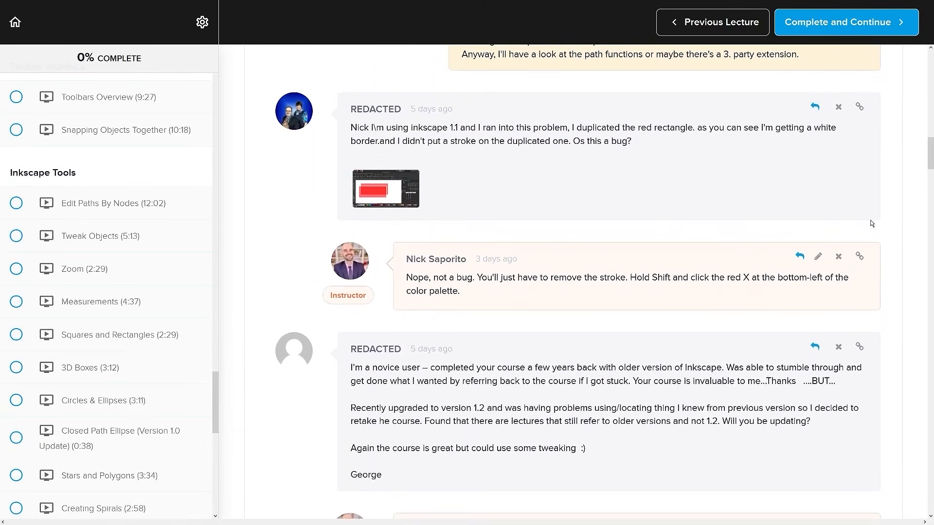
{"action": "scroll", "coordinate": [871, 223], "scroll_direction": "down", "scroll_amount": 8}
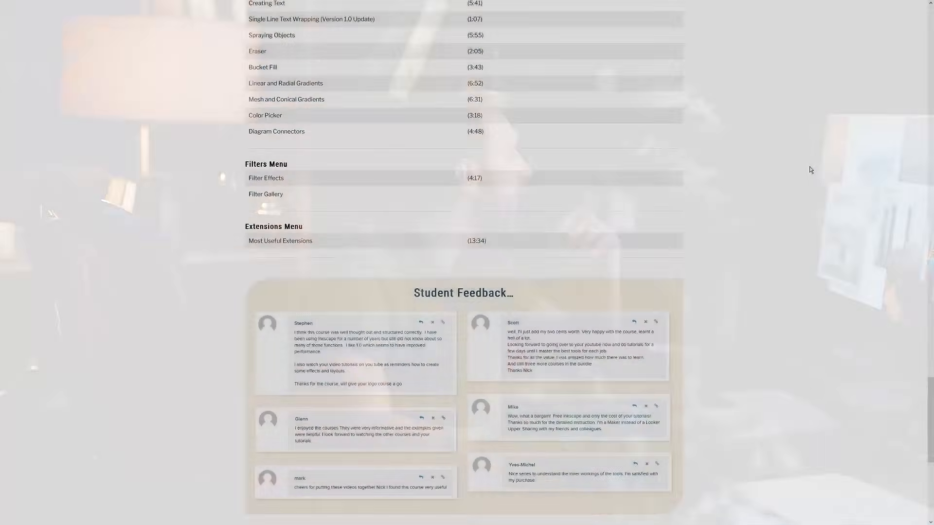
{"action": "scroll", "coordinate": [810, 170], "scroll_direction": "down", "scroll_amount": 7}
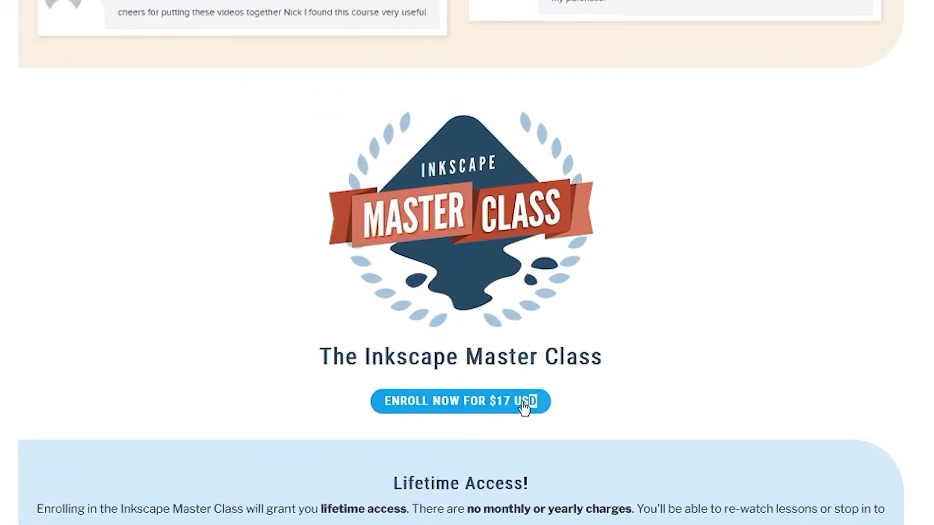
{"action": "left_click_drag", "start_coordinate": [495, 346], "coordinate": [443, 349]}
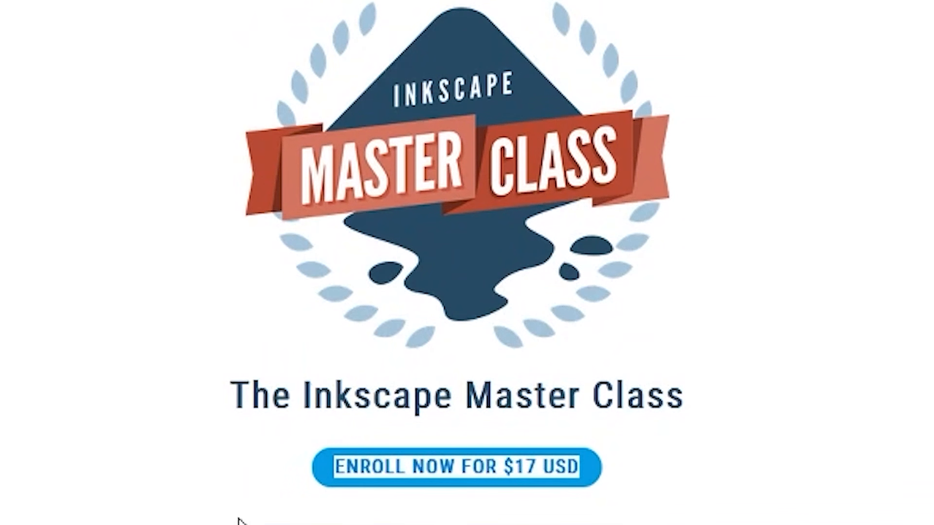